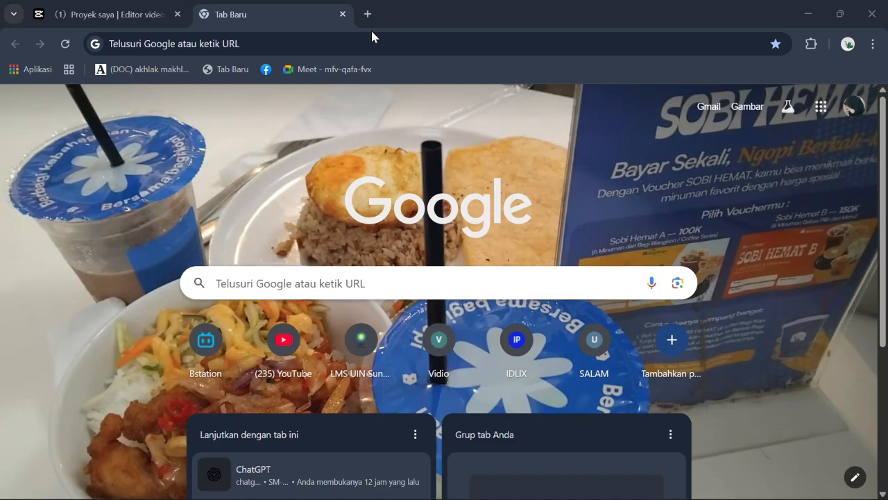
Search Google for "liveworksheet" and open the Liveworksheets home page.
left_click(341, 280)
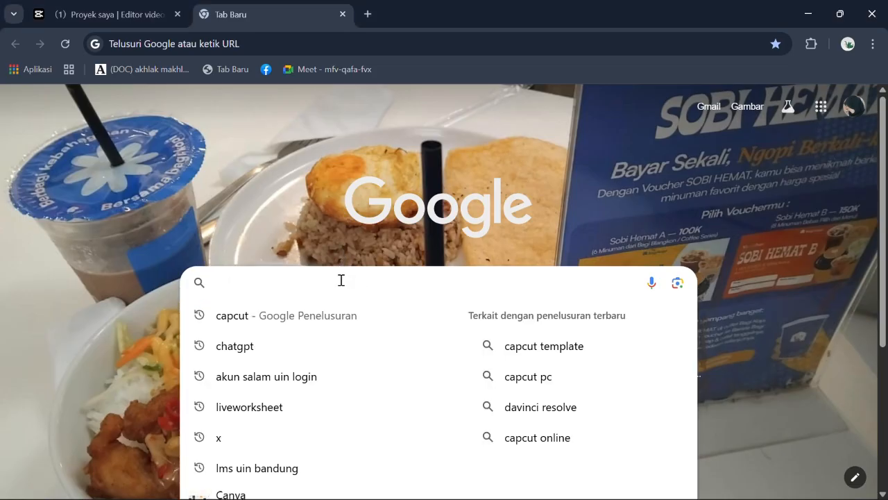
left_click(287, 414)
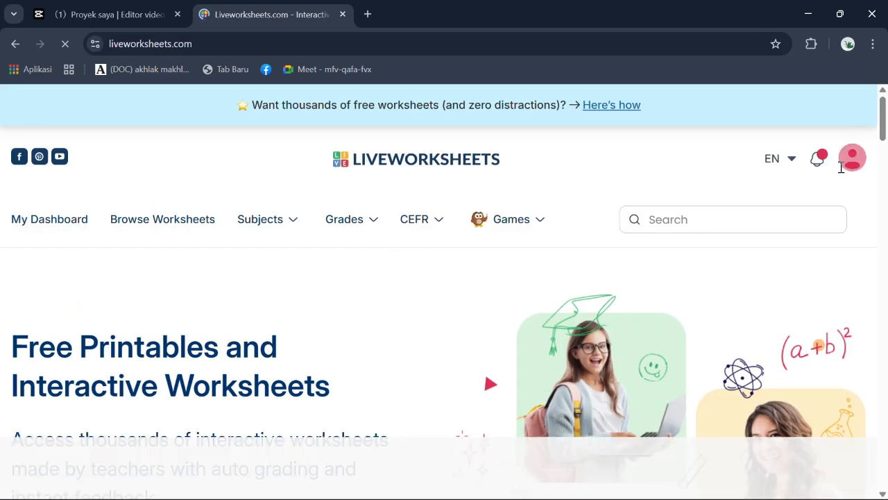
mouse_move(884, 139)
left_mouse_down()
mouse_move(885, 184)
mouse_move(873, 140)
left_mouse_up()
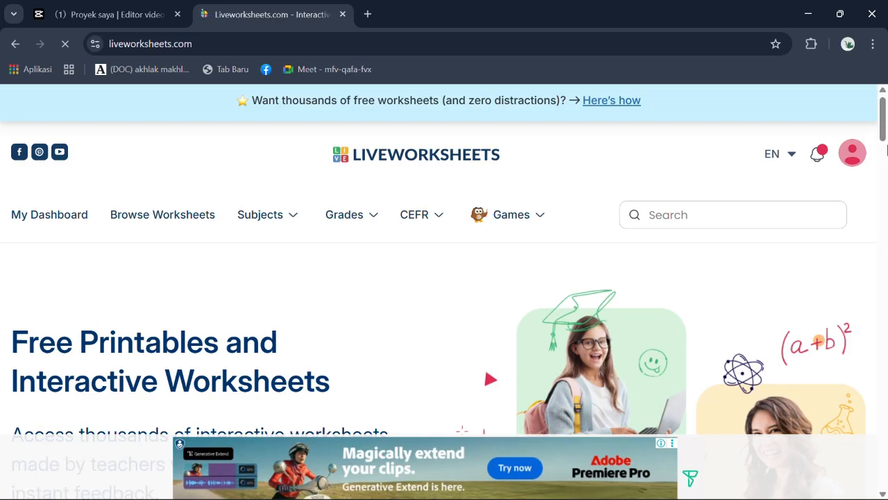
left_click_drag(879, 124, 862, 89)
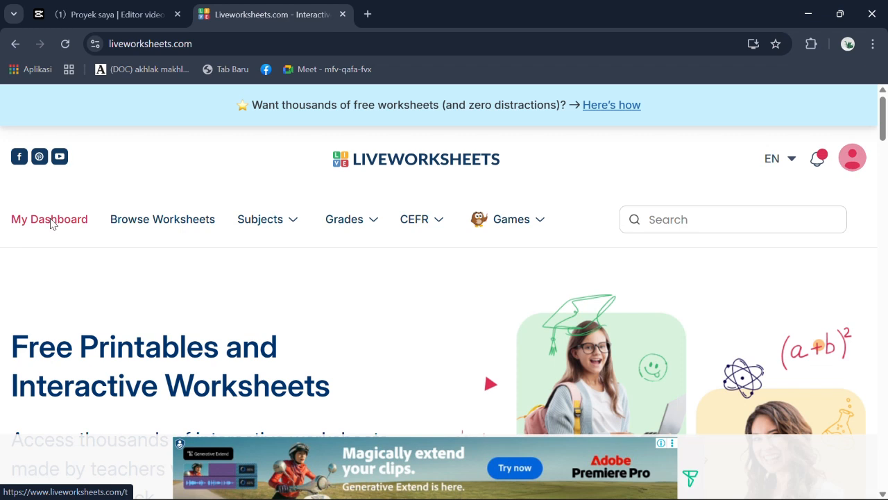
Go to the teaching dashboard, dismissing the pop-up ad, and open the My Worksheets page.
left_click(50, 219)
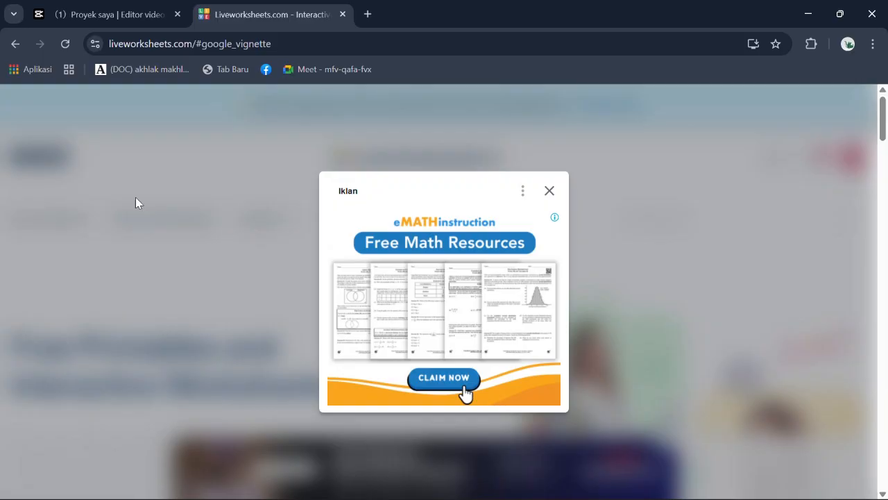
left_click(550, 192)
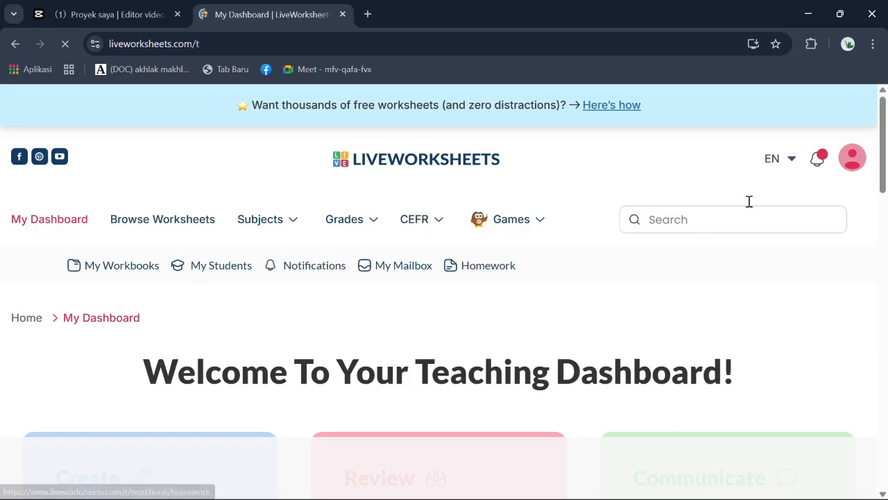
left_click_drag(885, 139, 886, 173)
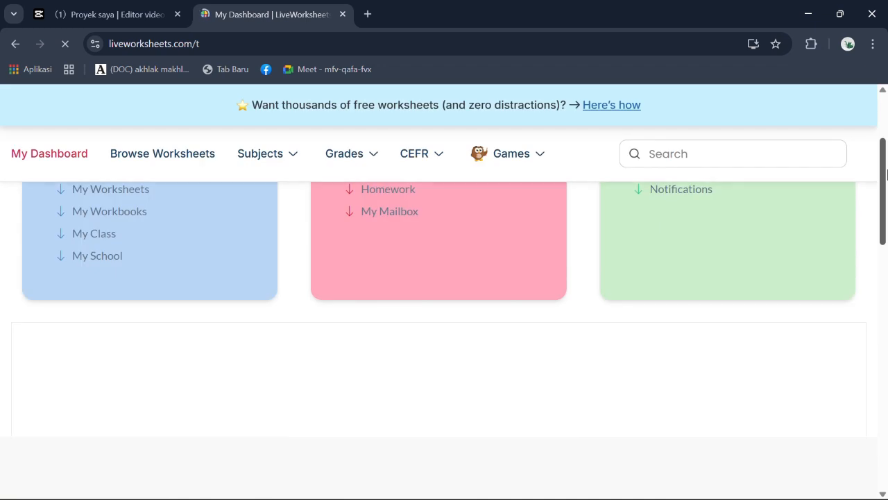
left_click_drag(886, 174, 885, 156)
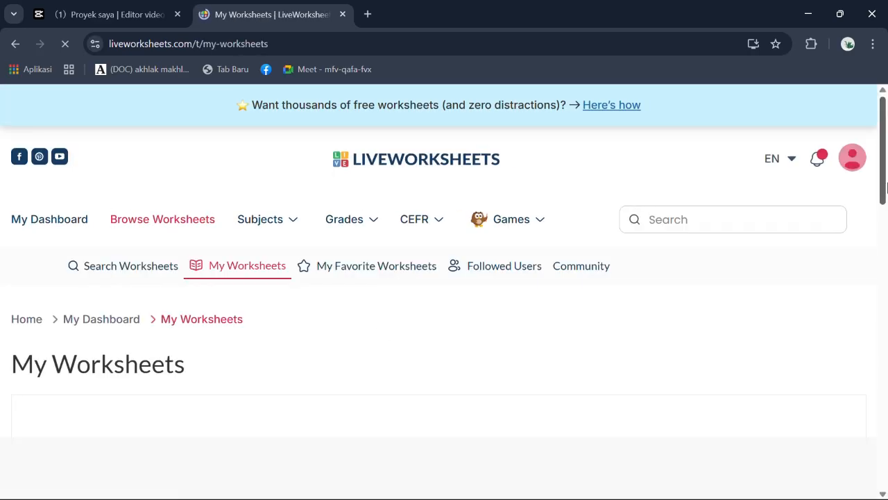
Start adding a new worksheet and choose Math as its subject.
left_click_drag(882, 154, 882, 215)
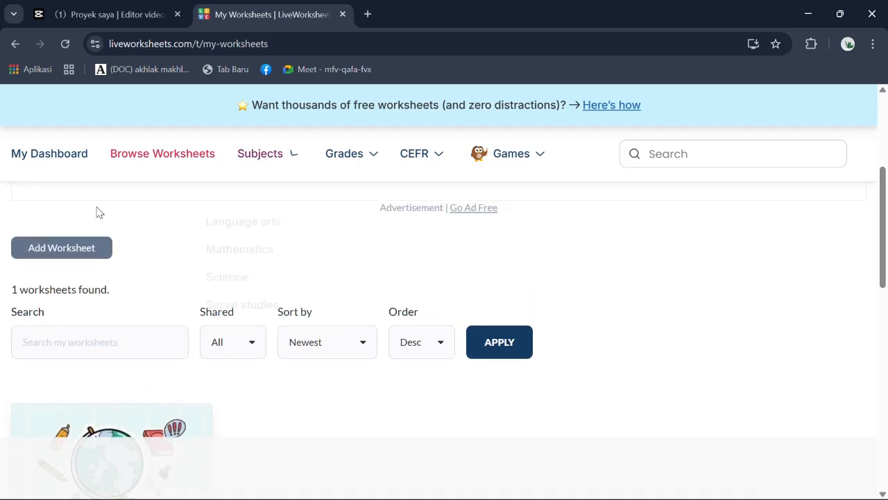
left_click(70, 256)
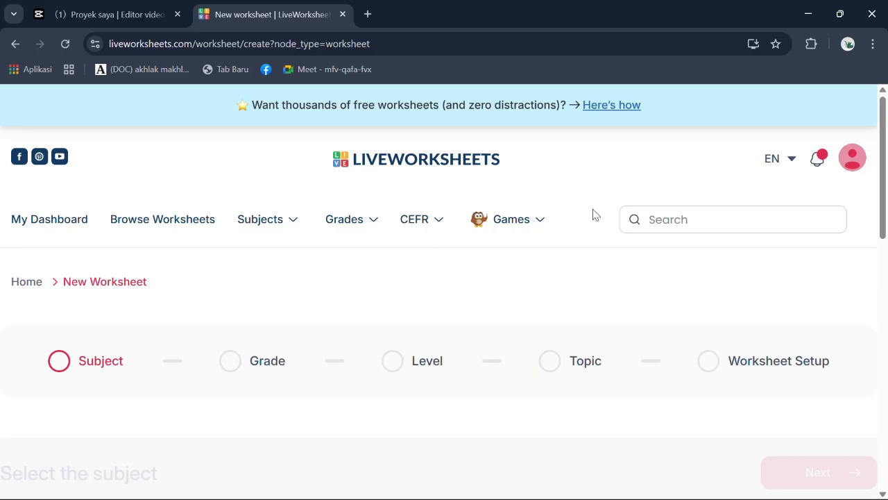
left_click_drag(882, 158, 882, 213)
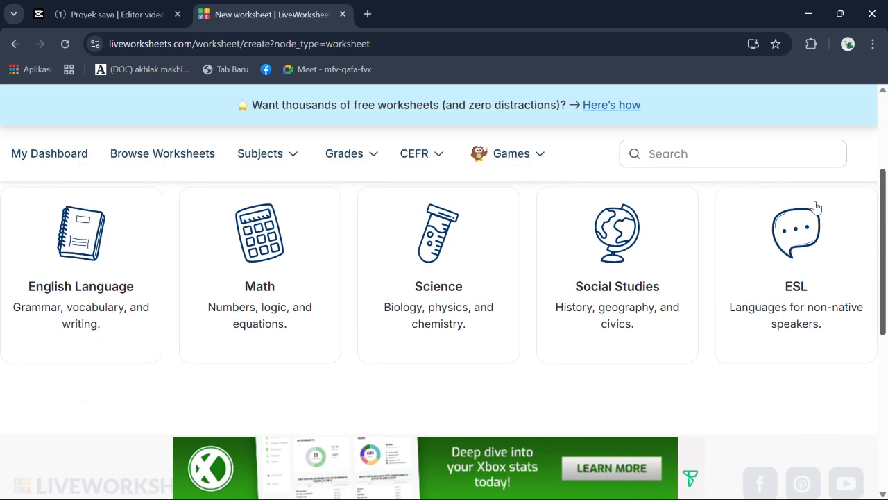
left_click(244, 239)
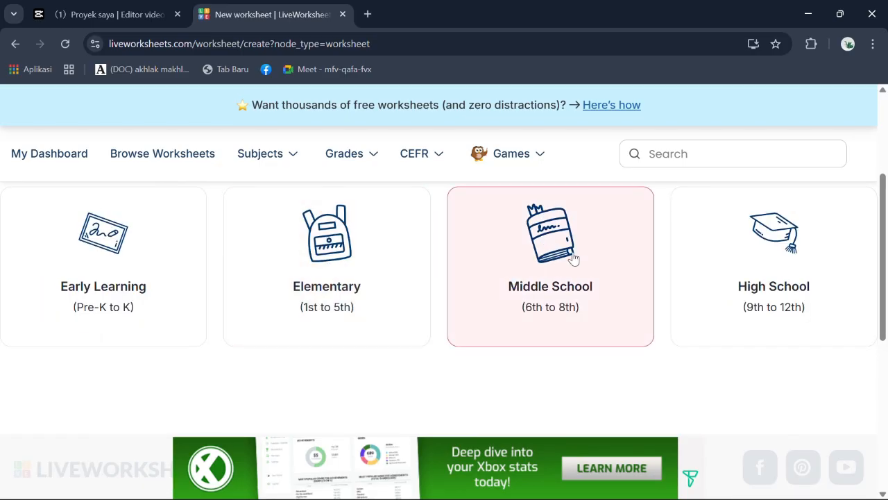
Classify the new worksheet as High School, 11th grade, with Geometry as the topic.
left_click(807, 235)
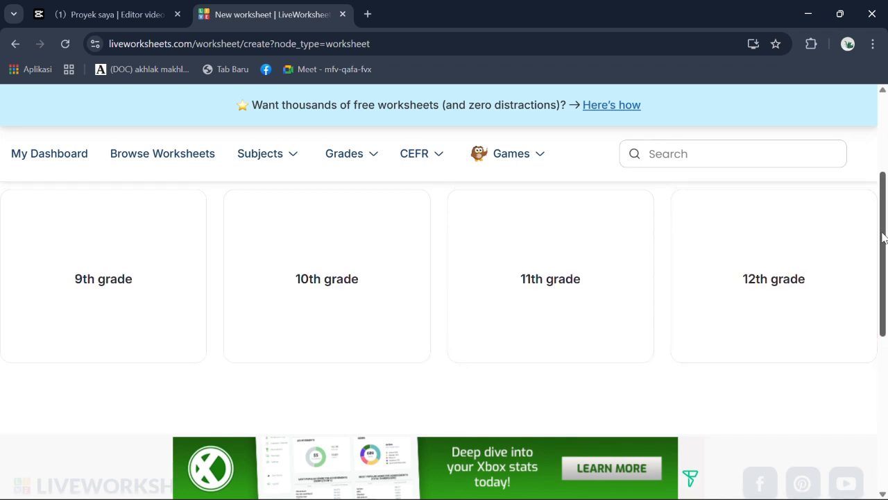
mouse_move(883, 240)
left_mouse_down()
mouse_move(874, 192)
mouse_move(882, 238)
left_mouse_up()
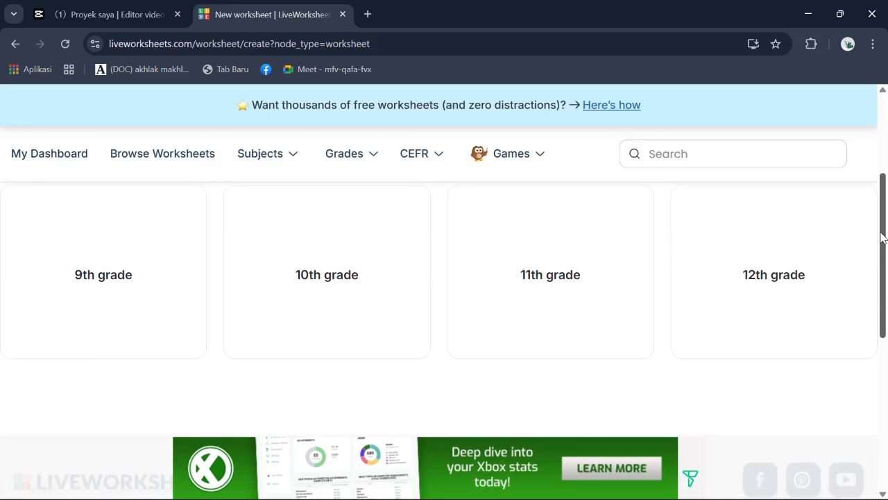
left_click(563, 236)
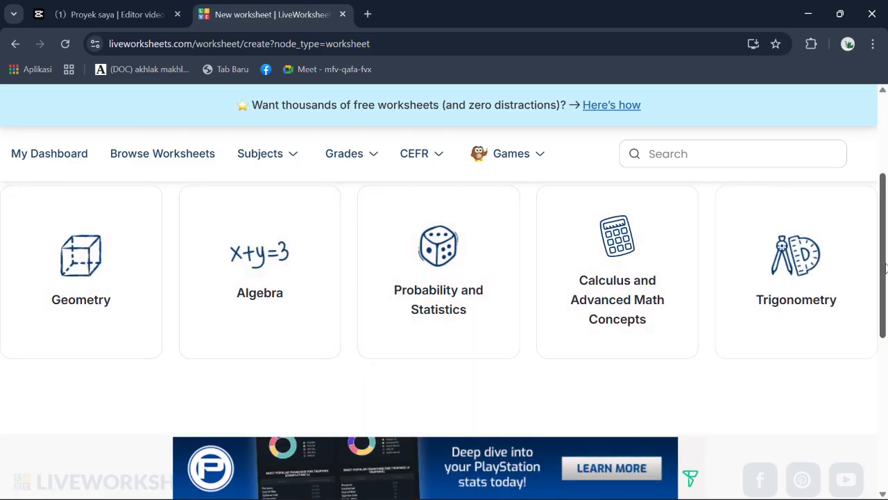
left_click_drag(882, 258, 886, 295)
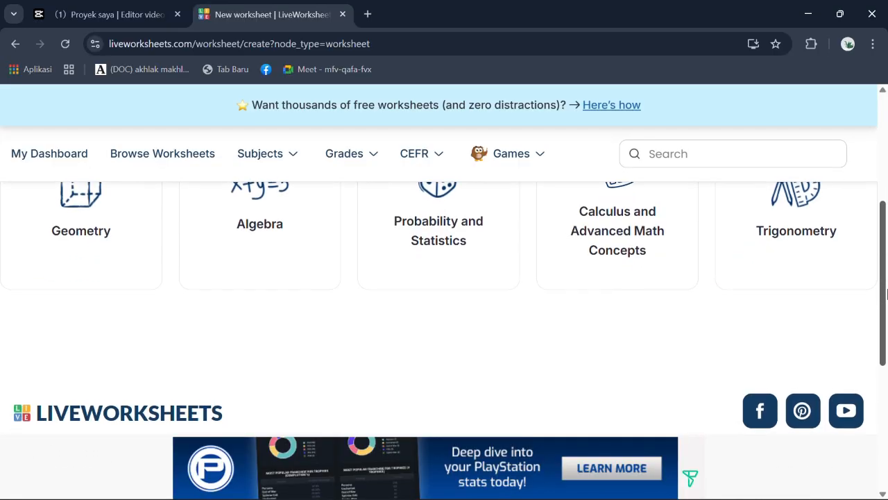
left_click(105, 226)
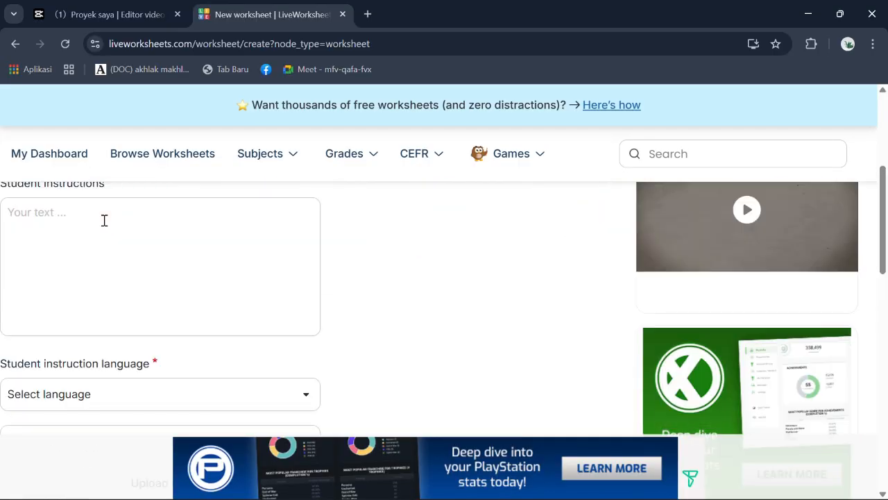
Enter "TRANSLASI" as the worksheet title.
mouse_move(880, 209)
left_mouse_down()
mouse_move(874, 179)
mouse_move(883, 222)
mouse_move(881, 212)
left_mouse_up()
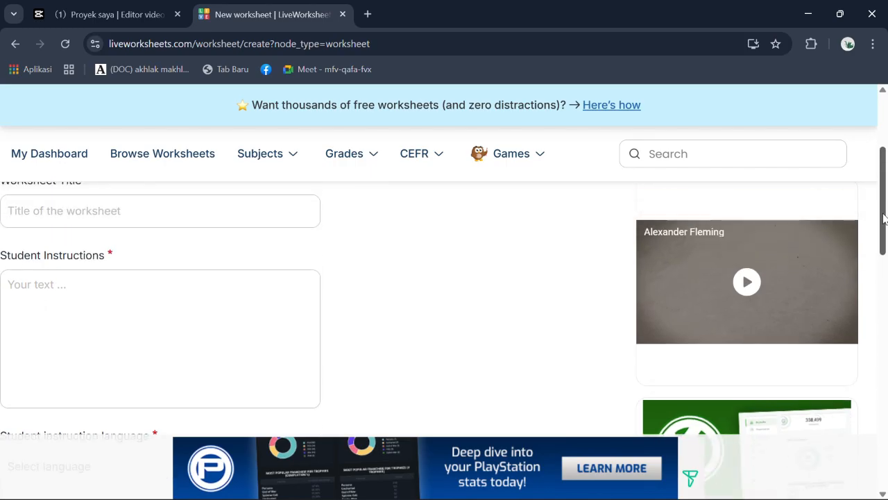
left_click(235, 202)
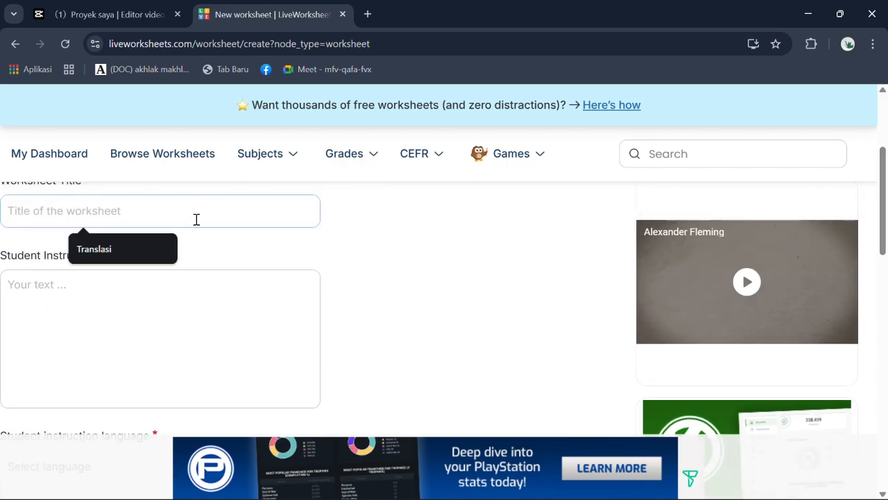
left_click(160, 254)
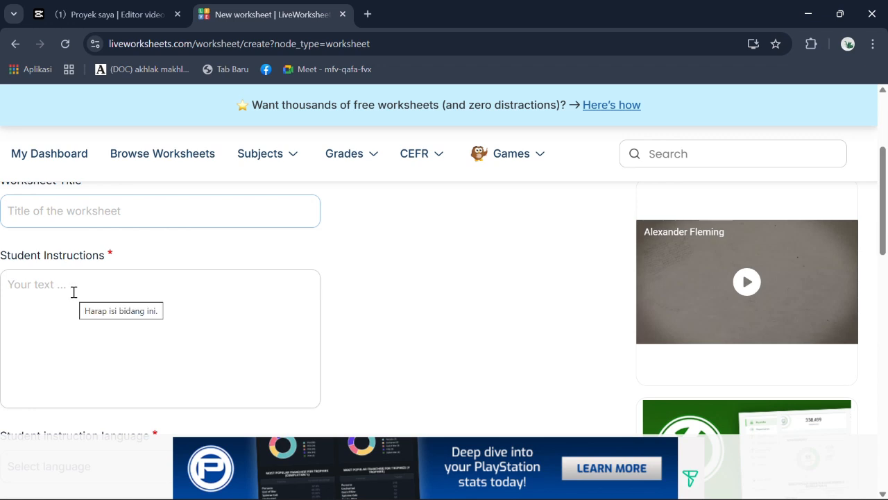
type("tR")
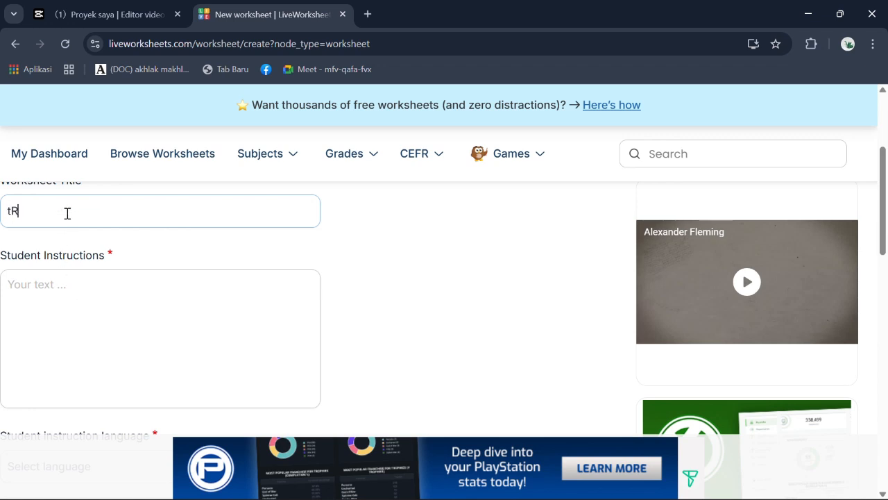
key("BackSpace")
type("TRANSLASI")
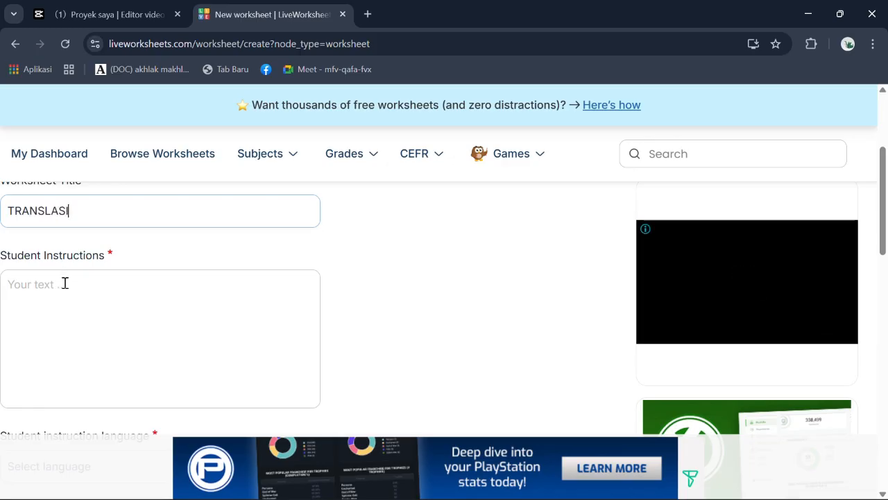
Fill in the student instructions with "TRANSLASI".
left_click(63, 282)
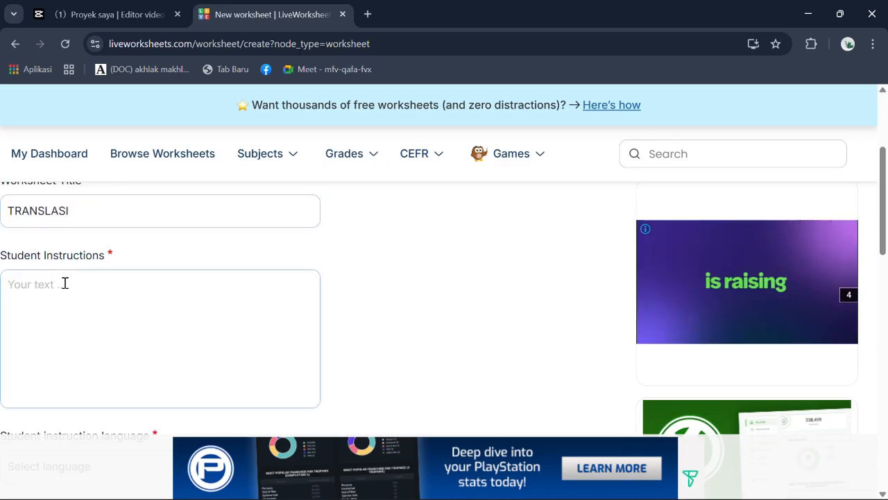
type("TR")
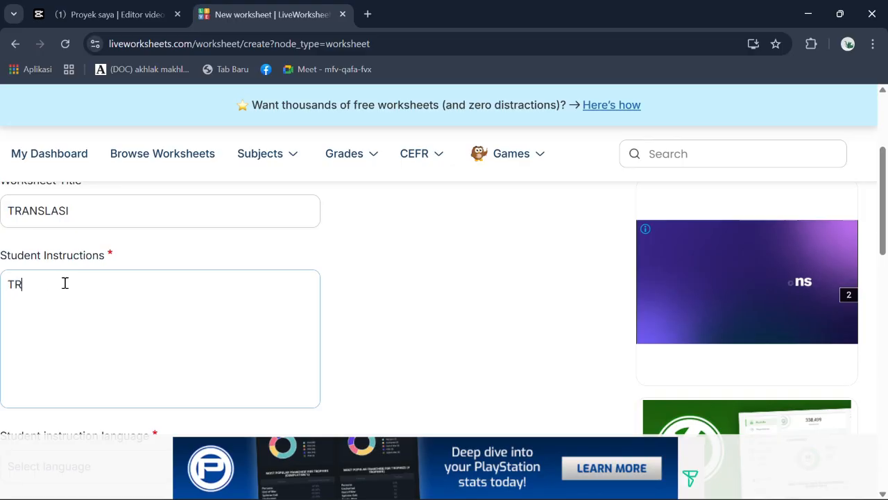
type("ANSLASI")
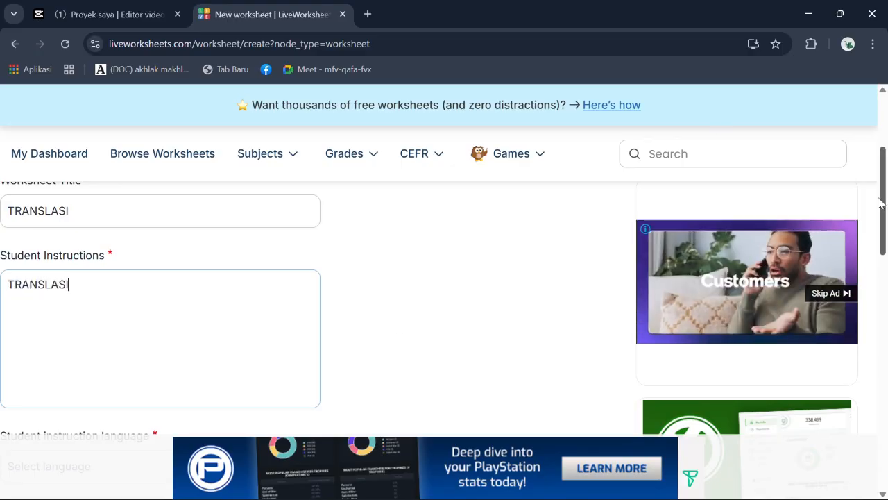
Set the student instruction language to Indonesian.
left_click_drag(883, 202, 886, 267)
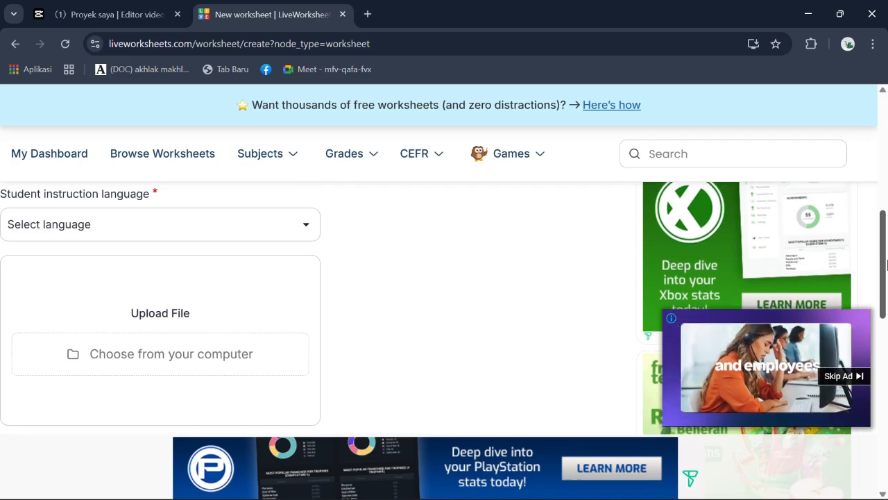
left_click(280, 229)
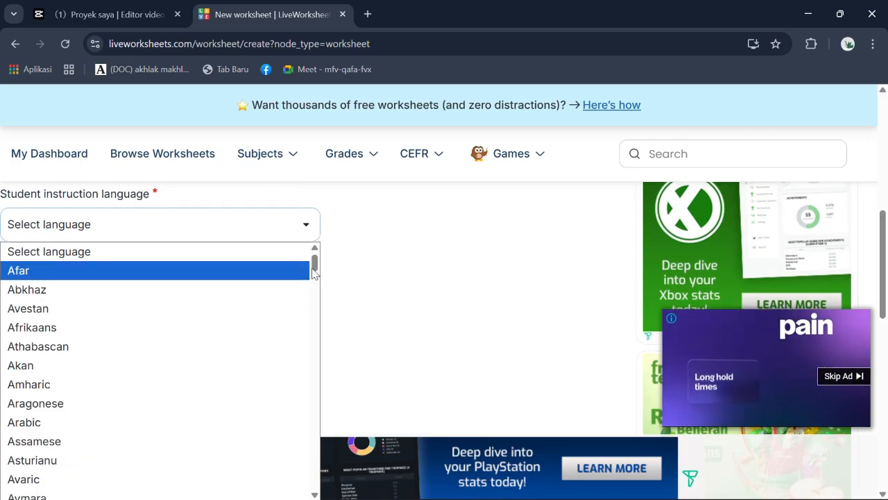
left_click_drag(314, 259, 328, 324)
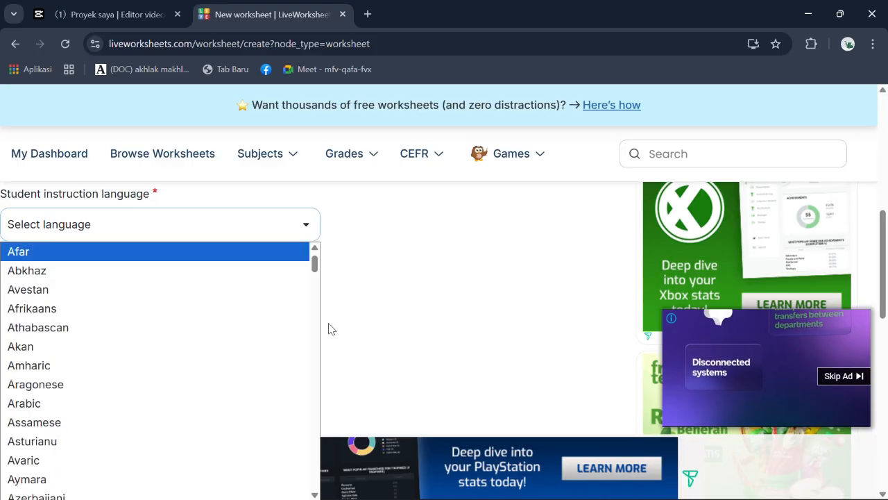
left_click_drag(312, 268, 342, 336)
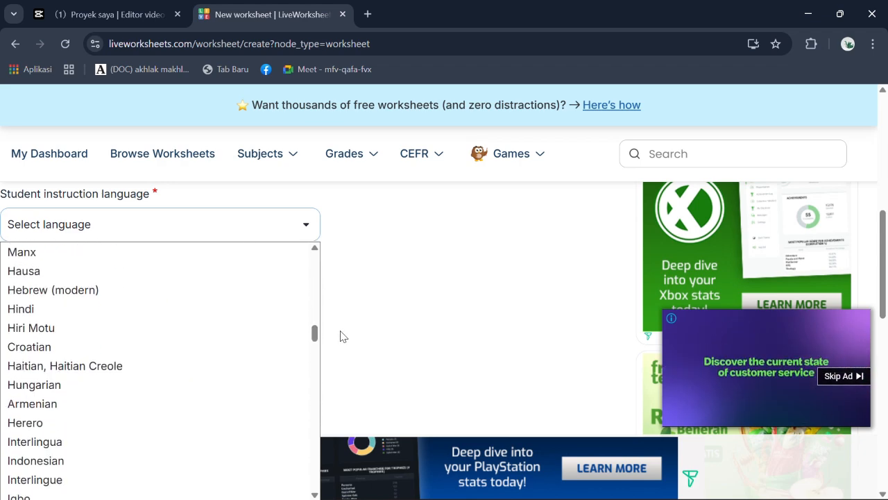
left_click(69, 461)
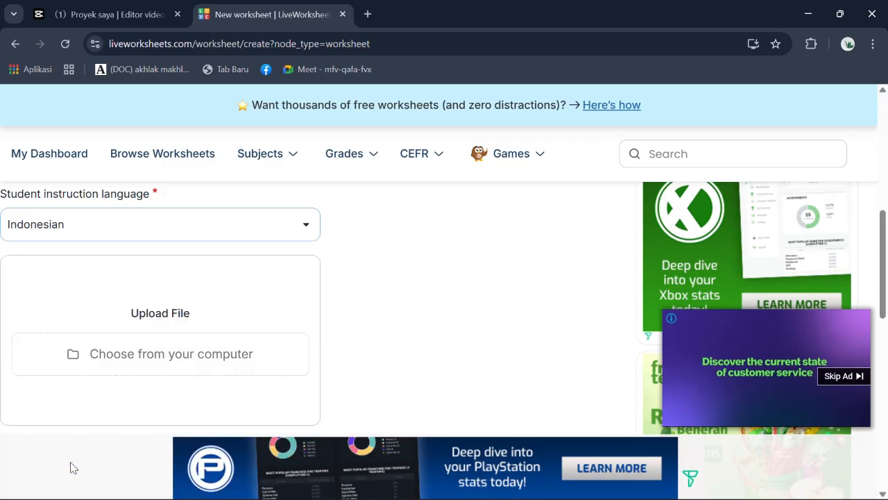
Upload the LKPD TRANSLASI PDF from the Downloads folder and save it to the worksheet media library.
left_click(159, 359)
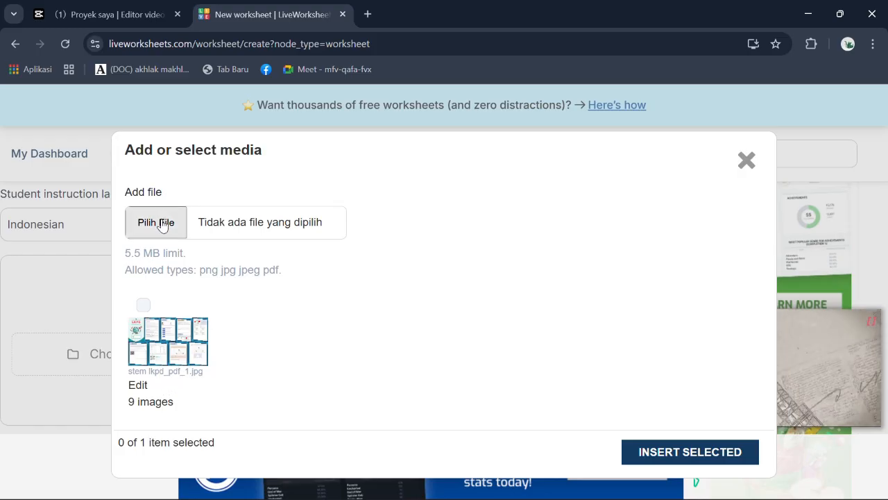
left_click(162, 223)
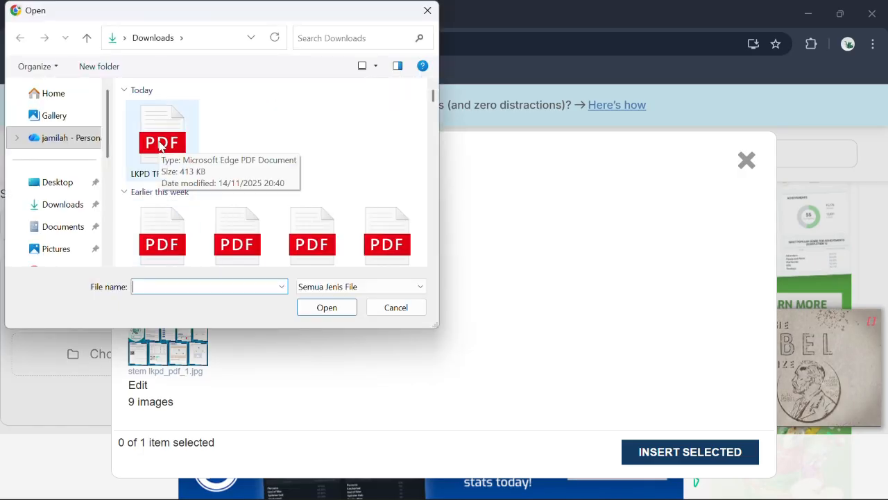
left_click(159, 144)
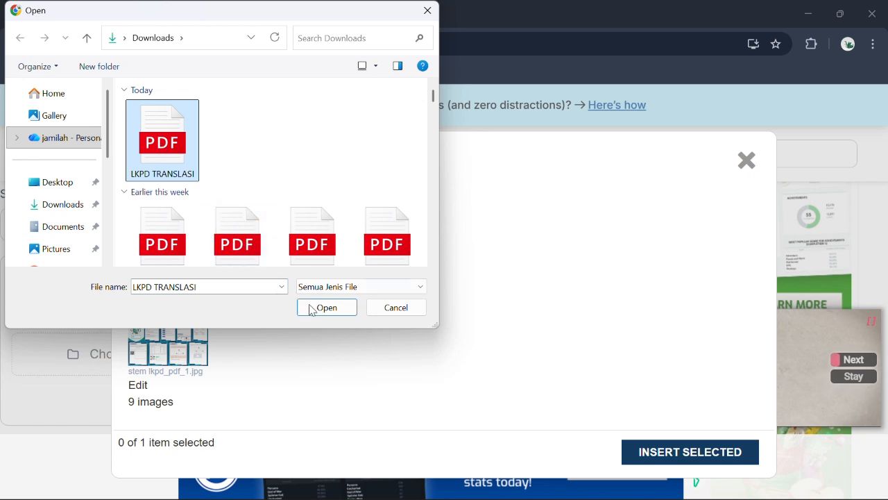
left_click(337, 314)
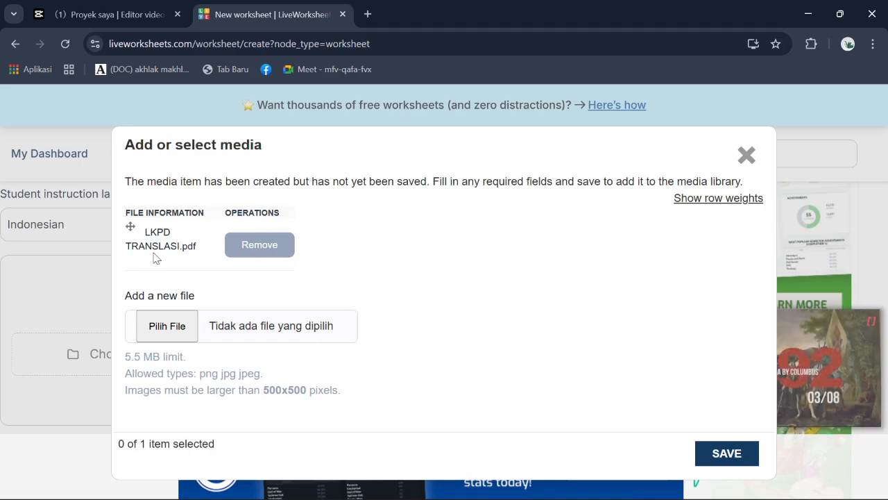
left_click(723, 452)
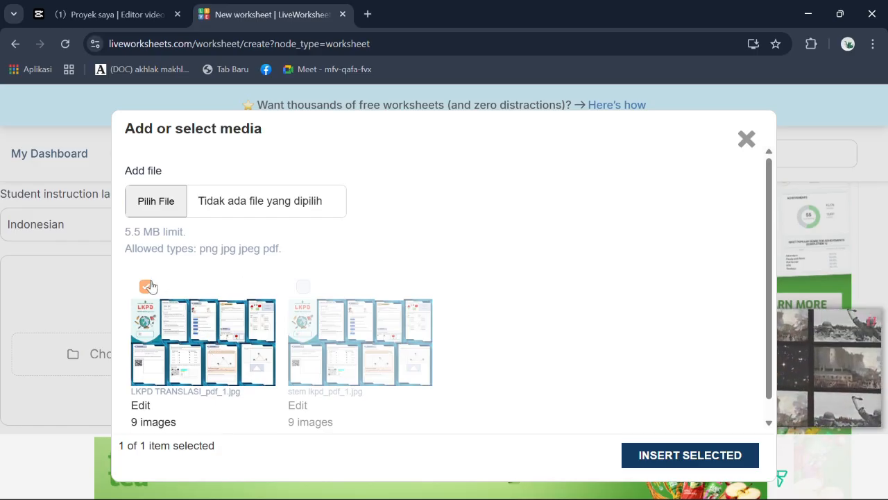
Insert the selected LKPD TRANSLASI media into the worksheet and create the worksheet.
left_click(673, 461)
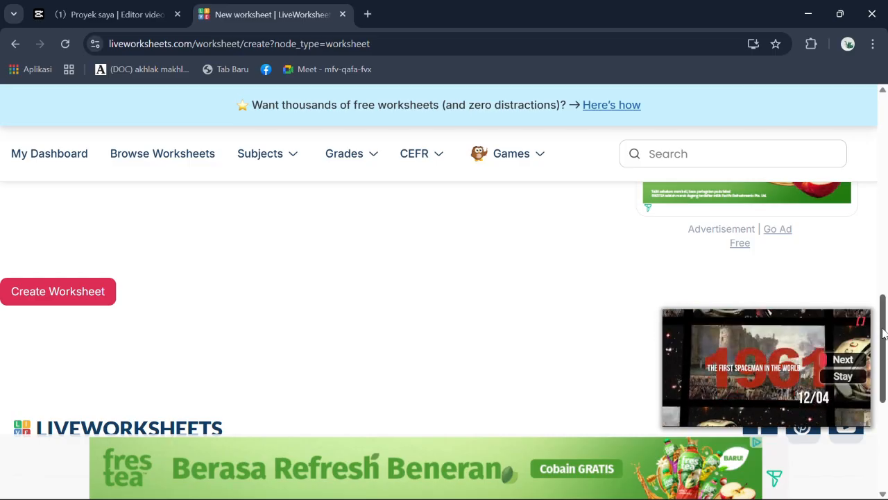
left_click_drag(882, 336, 885, 316)
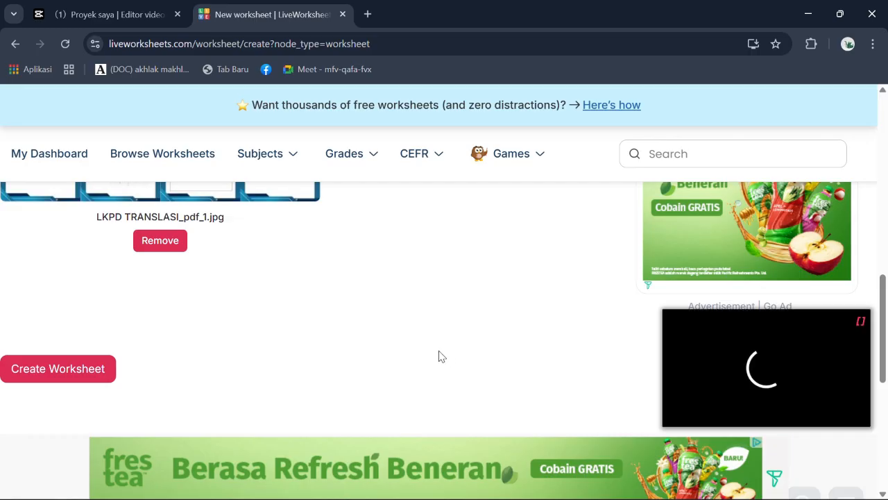
left_click(69, 371)
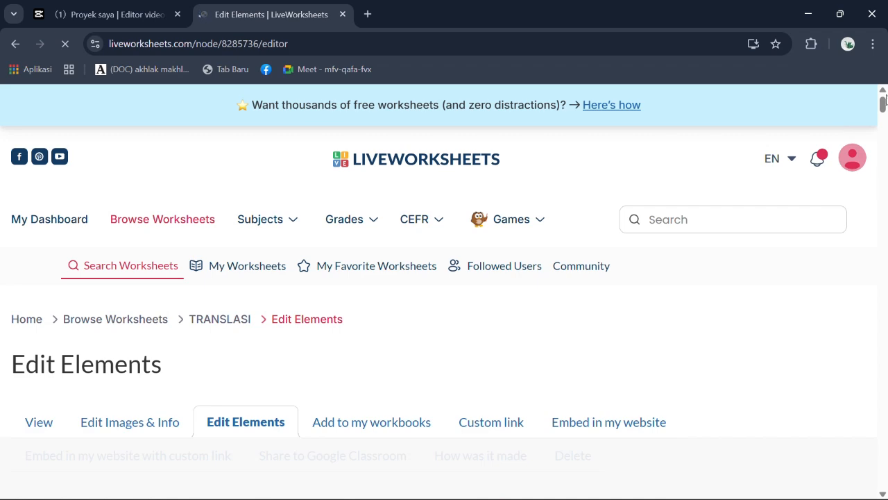
Place an Open Answer element on the cover page's Nama line and resize it to fit the dotted line.
left_click_drag(886, 106, 886, 129)
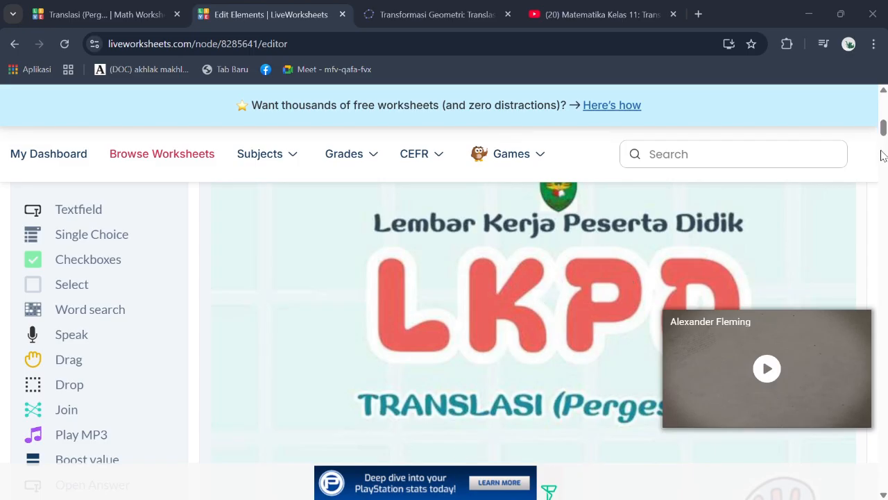
scroll(883, 135, "up", 3)
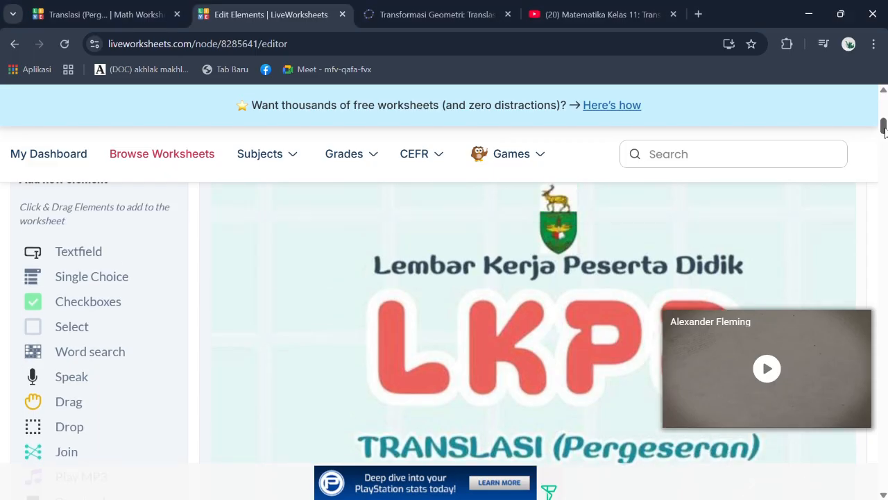
scroll(884, 125, "down", 3)
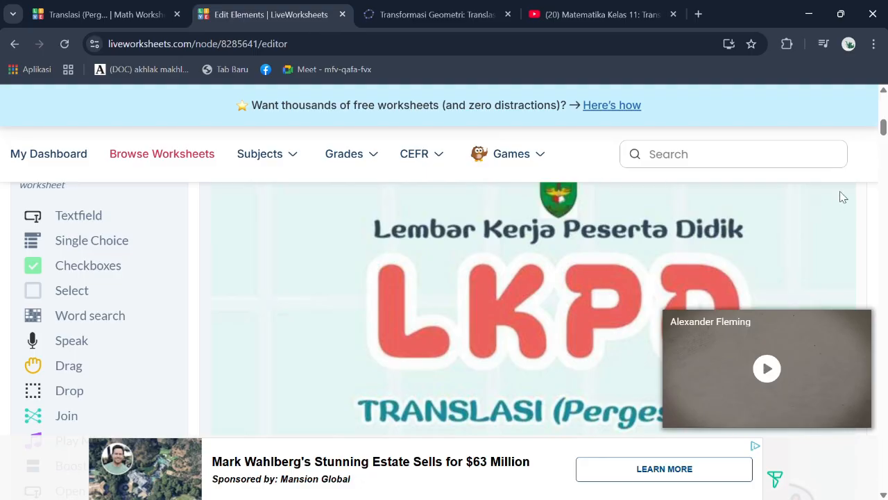
left_click_drag(881, 125, 884, 154)
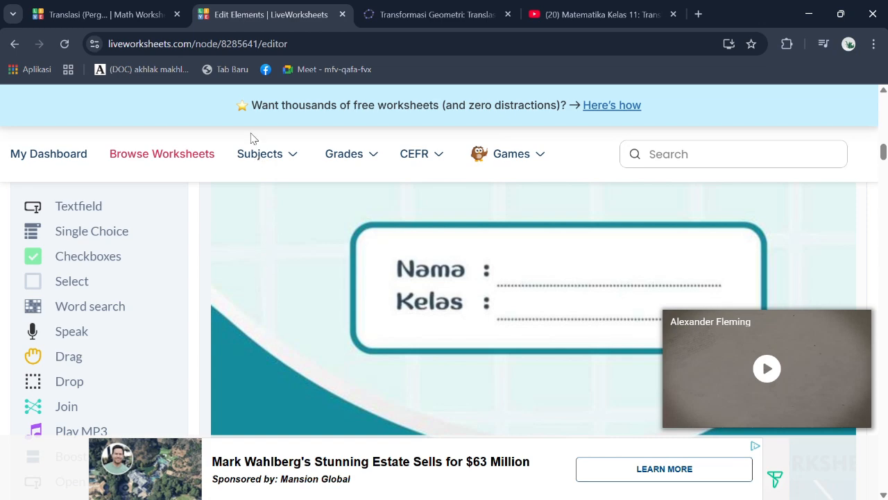
left_click_drag(261, 12, 388, 55)
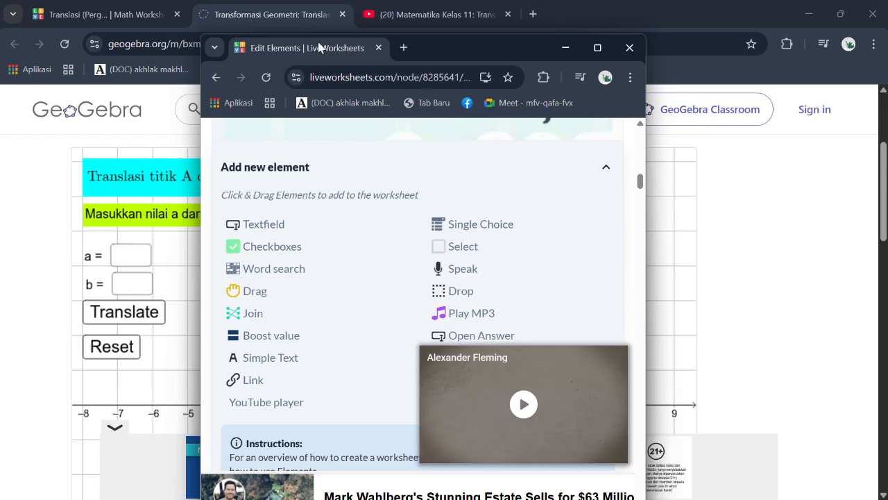
left_click_drag(320, 51, 306, 17)
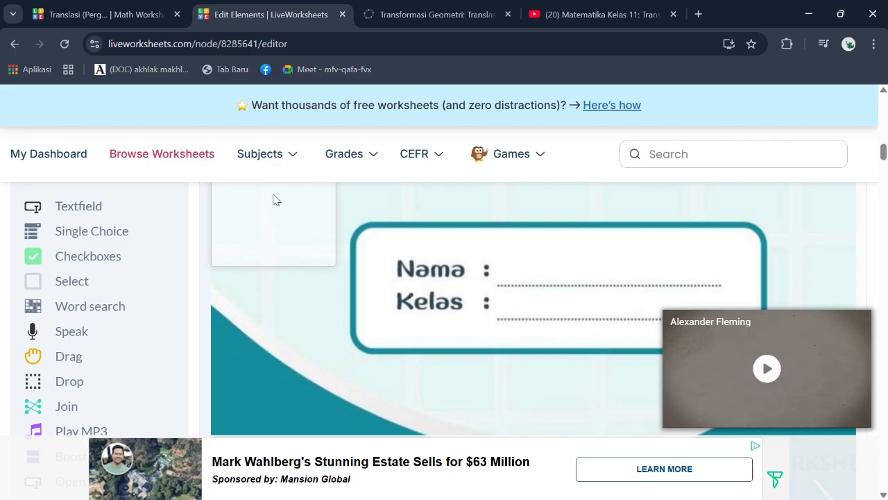
left_click_drag(277, 232, 558, 342)
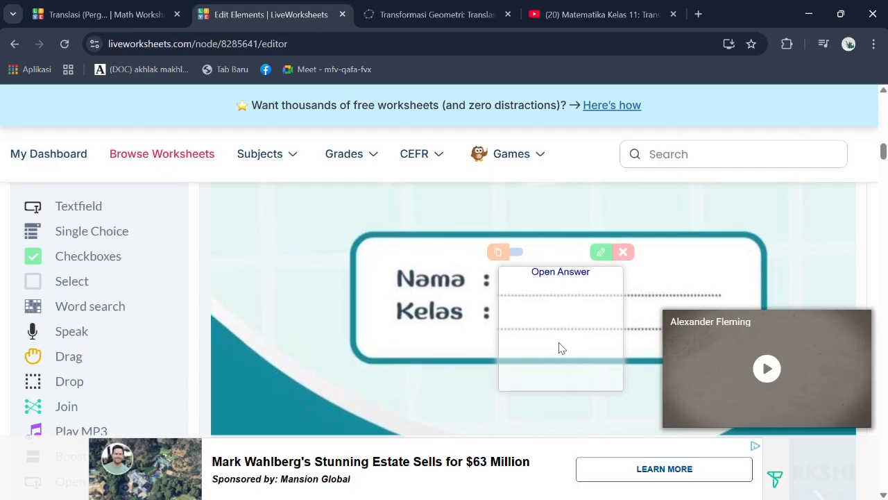
left_click_drag(563, 389, 555, 292)
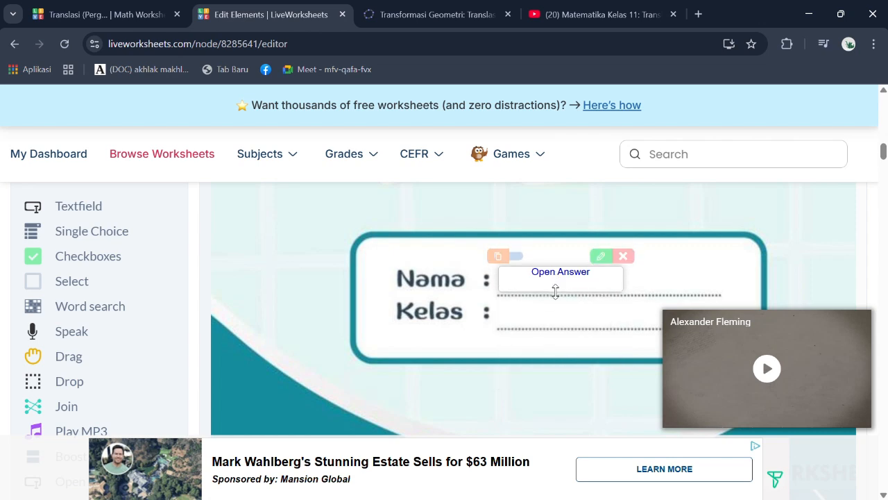
left_click_drag(622, 278, 718, 278)
left_click(692, 251)
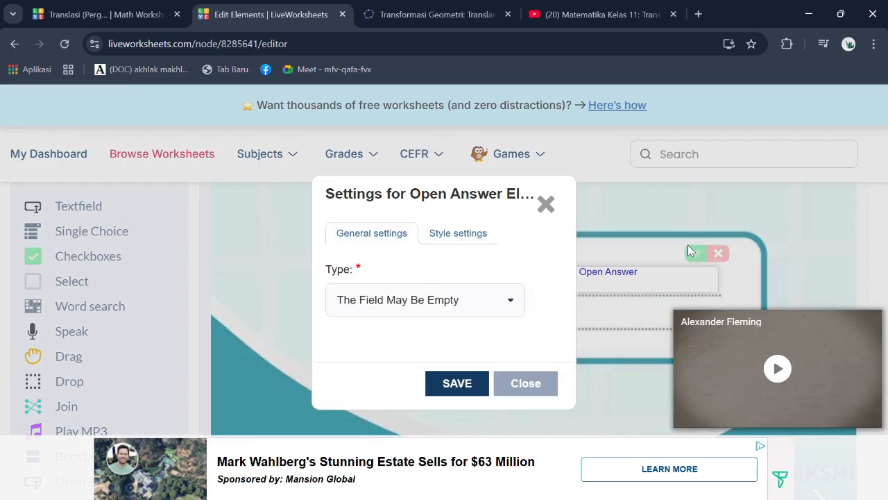
left_click(519, 307)
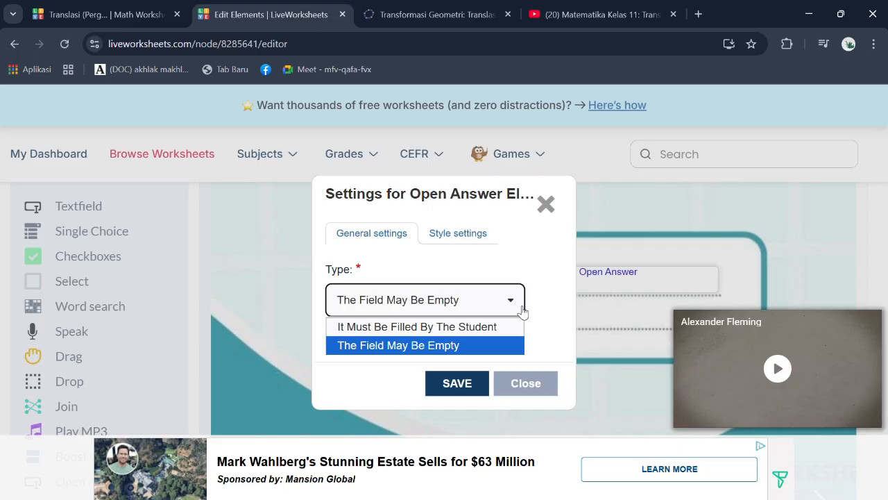
left_click(365, 24)
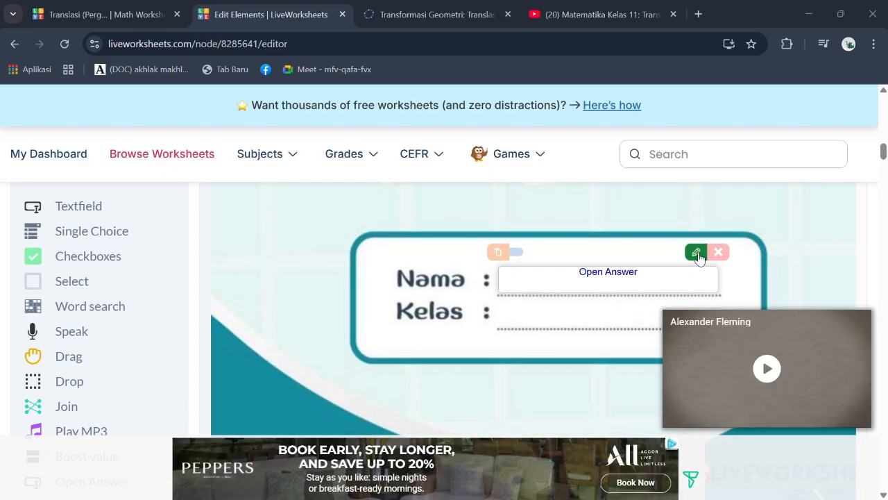
Set the Nama Open Answer type to "It Must Be Filled By The Student" and duplicate the field onto the Kelas line.
left_click(697, 253)
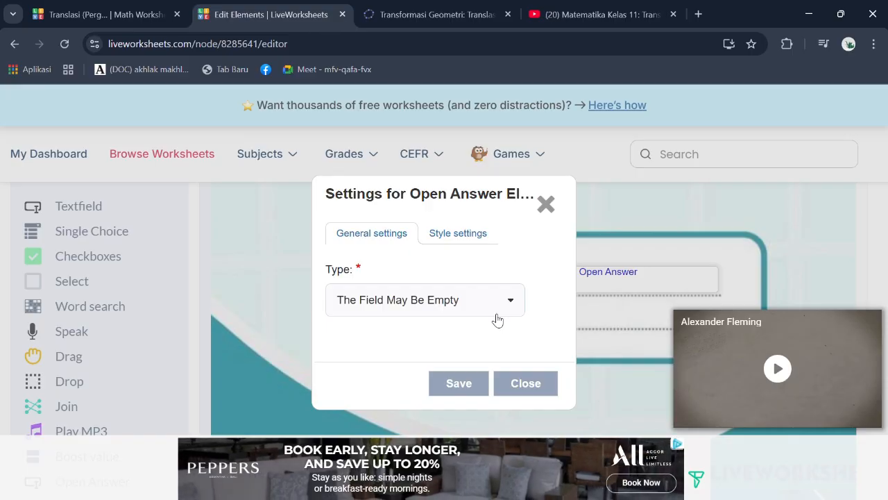
left_click(497, 316)
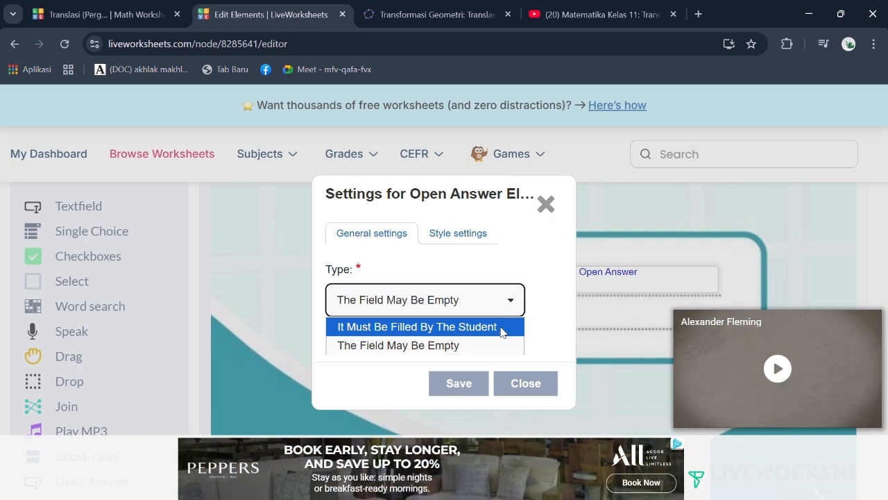
left_click(502, 328)
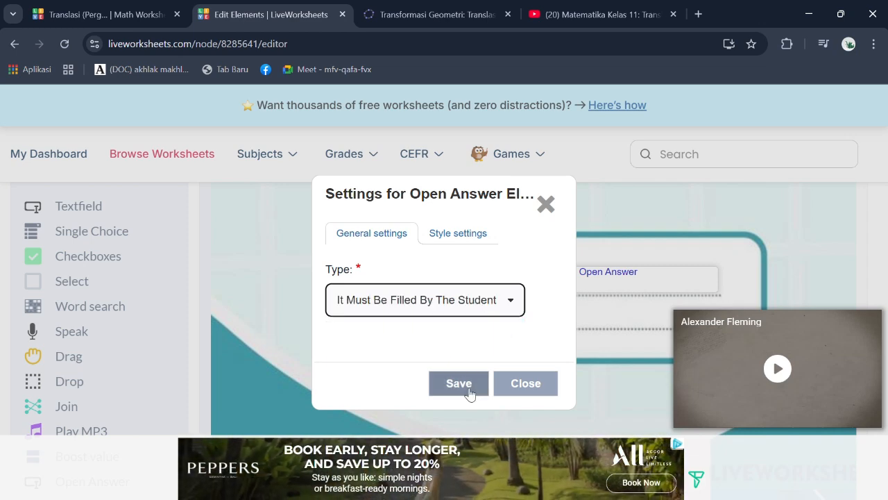
left_click(469, 392)
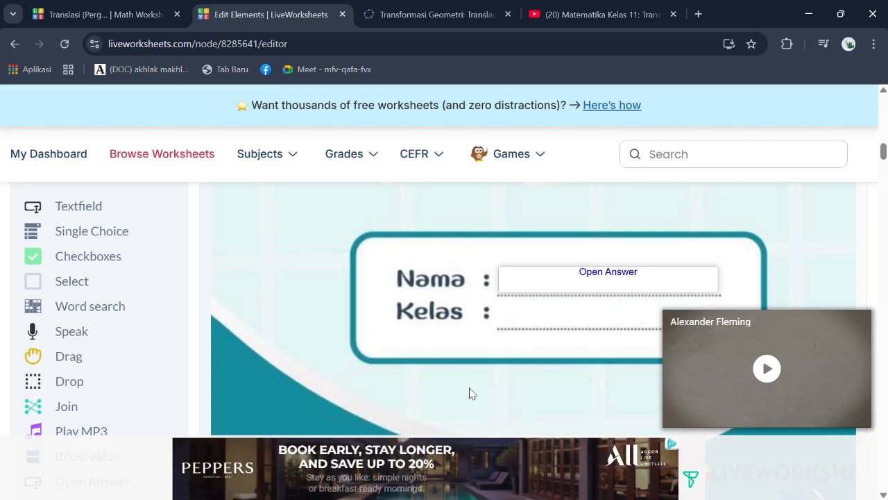
mouse_move(559, 276)
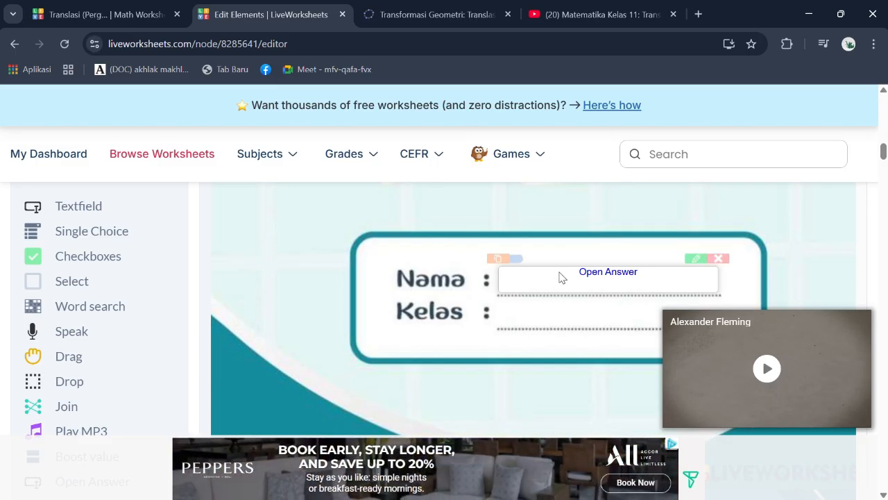
left_click(500, 254)
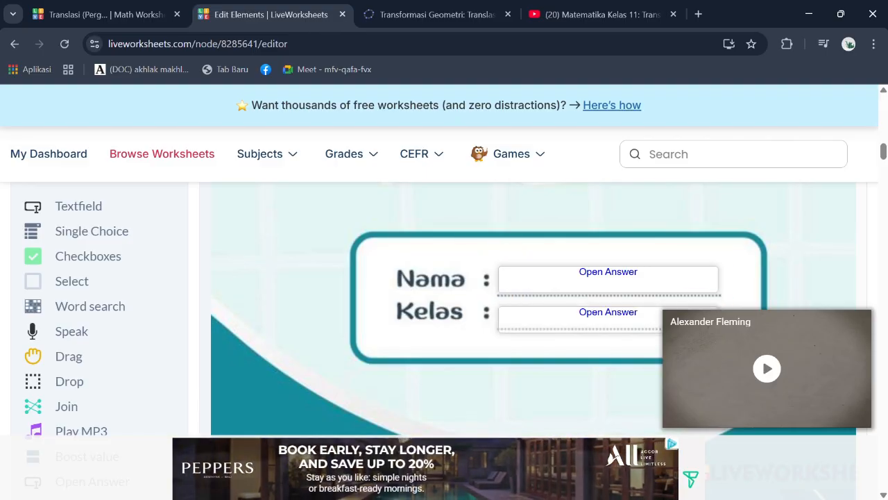
Place a Single Choice element over question 1's blue answer box about Fadhel's starting point and narrow it to the box width.
scroll(883, 153, "down", 1)
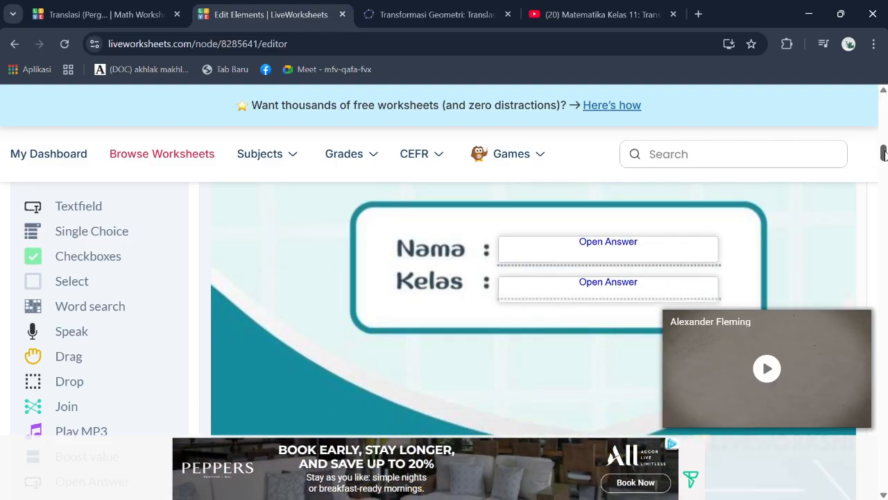
scroll(884, 153, "down", 5)
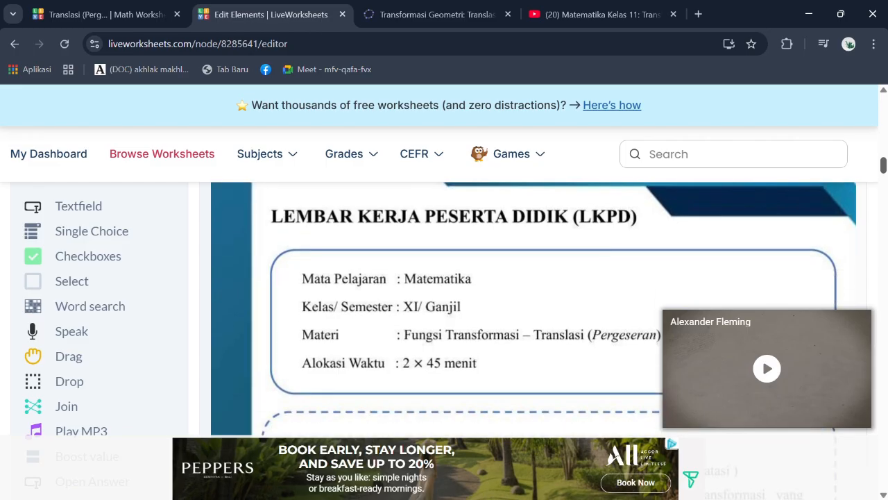
scroll(884, 153, "up", 1)
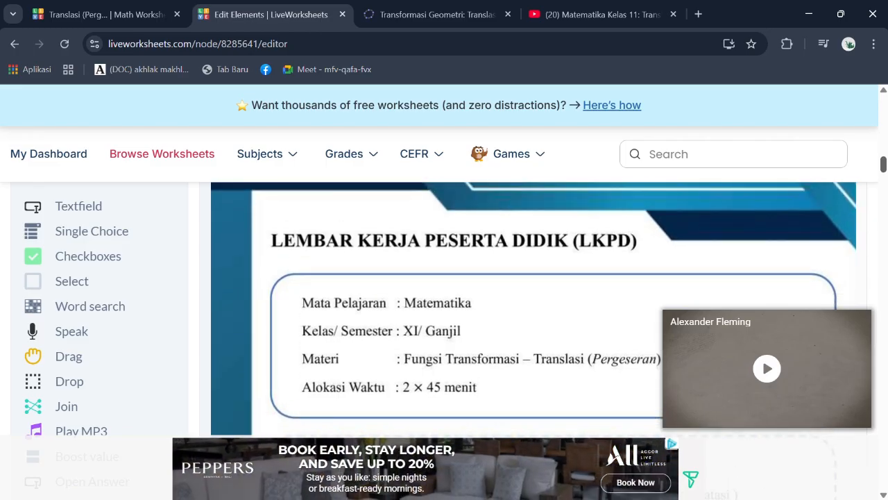
left_click_drag(883, 164, 884, 176)
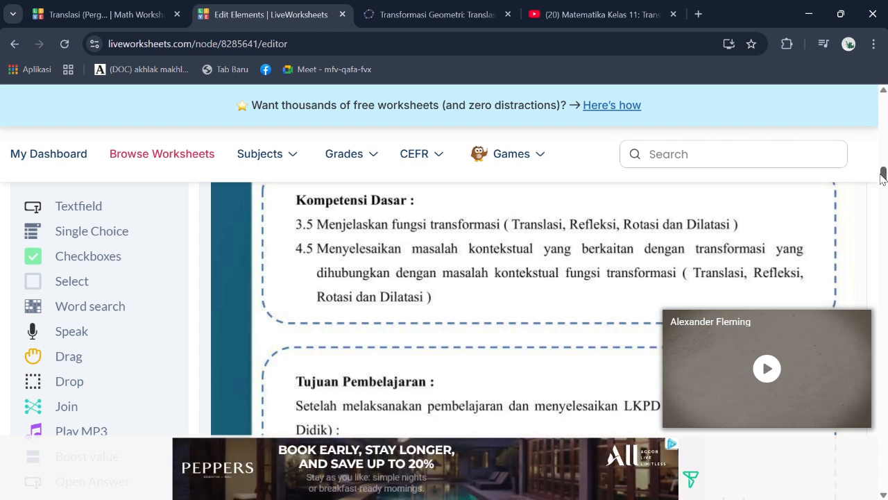
left_click_drag(884, 177, 883, 218)
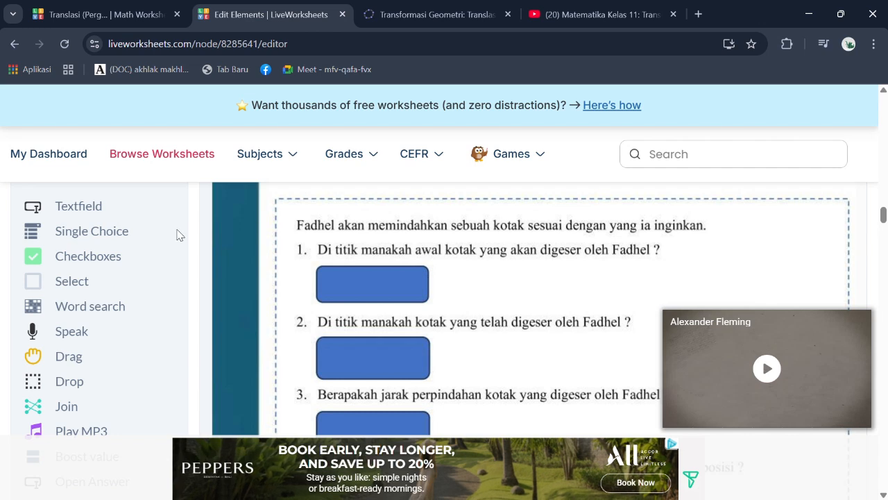
left_click(136, 240)
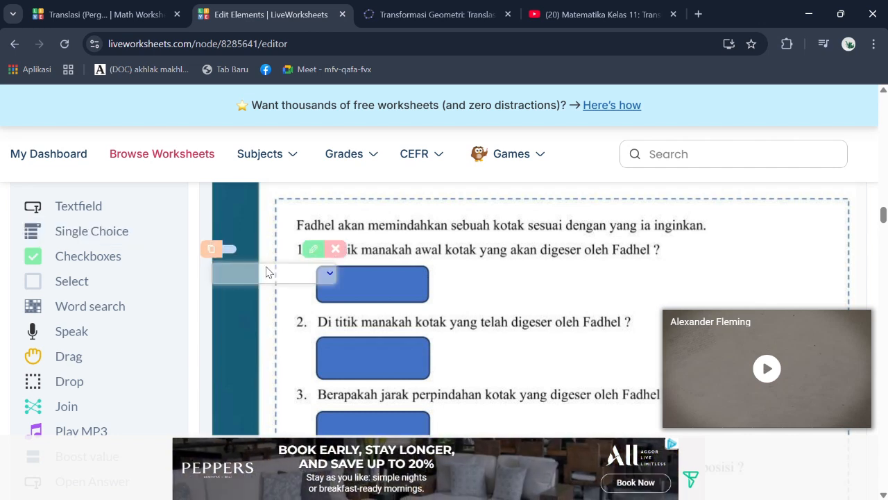
left_click_drag(274, 273, 371, 276)
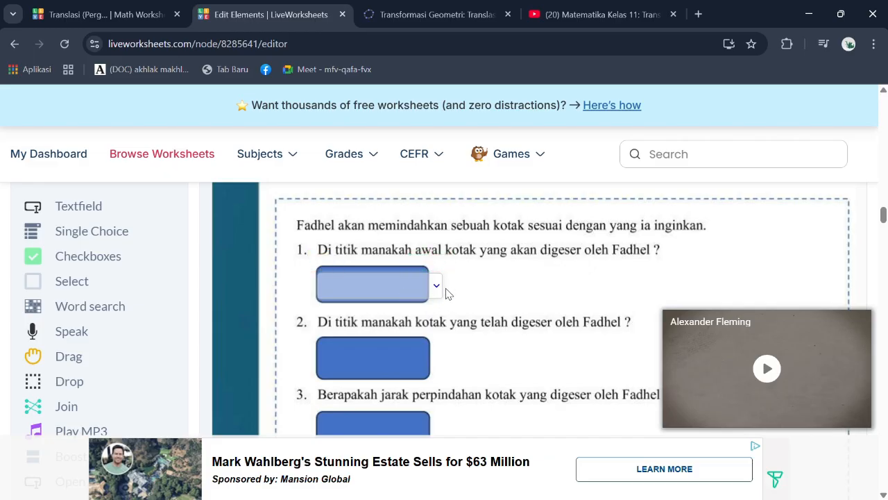
mouse_move(442, 289)
left_click_drag(441, 288, 422, 287)
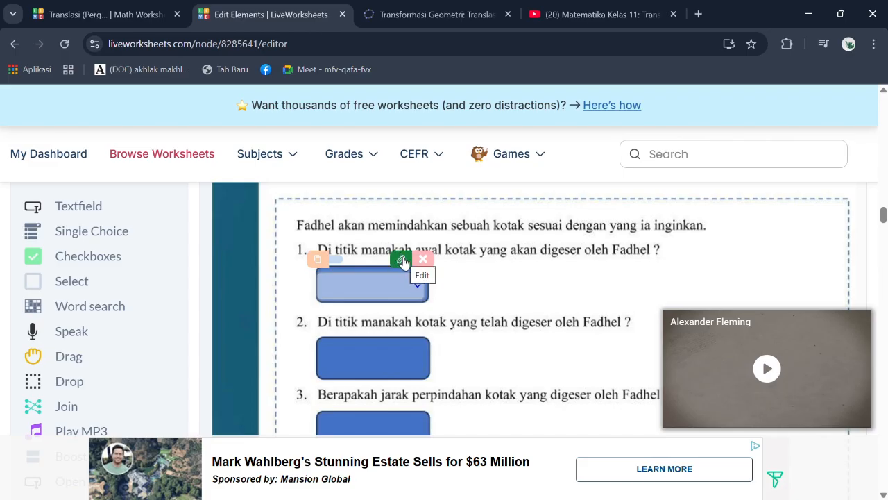
Open the settings of question 1's Single Choice element and enter -1 and 0 as the first two answers.
left_click(402, 261)
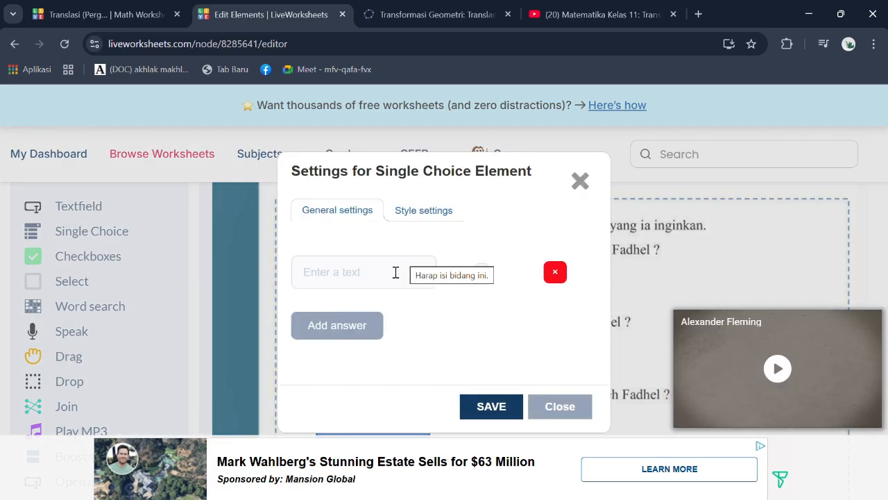
left_click(396, 272)
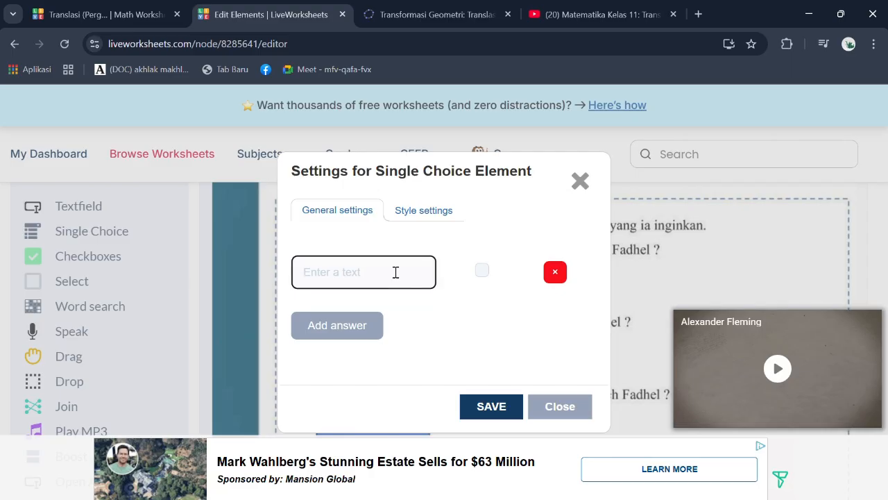
type("-1")
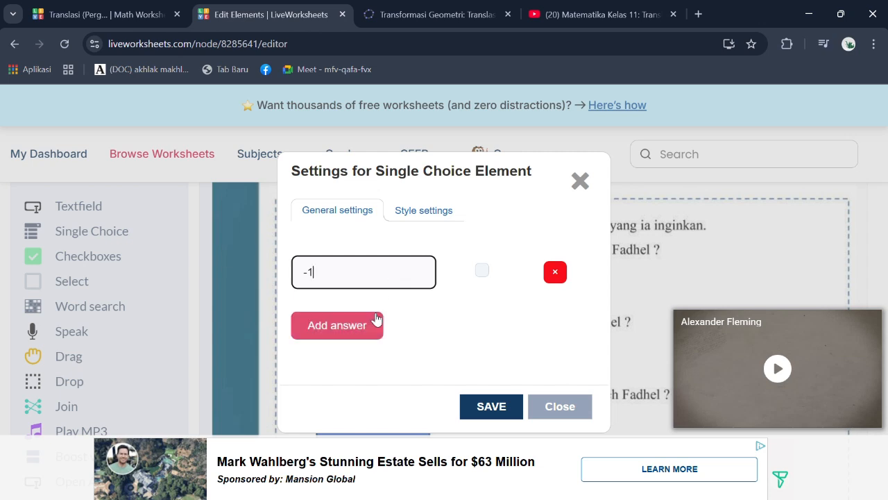
left_click(365, 328)
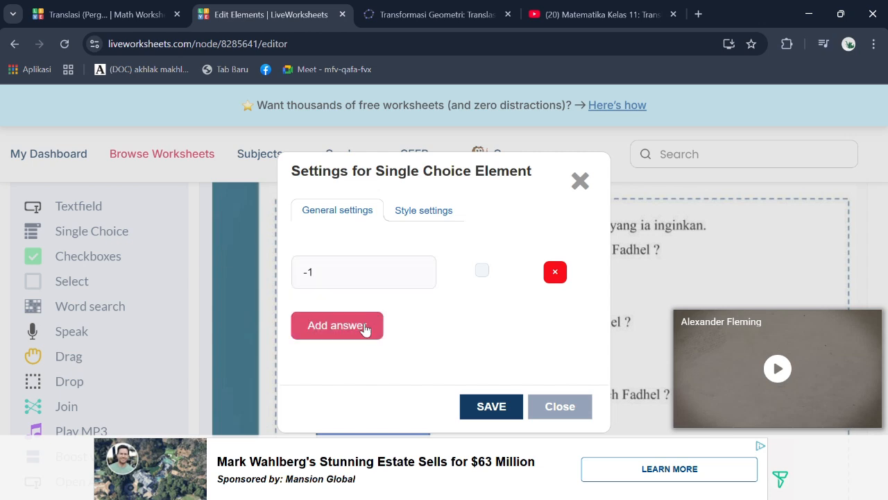
key("minus")
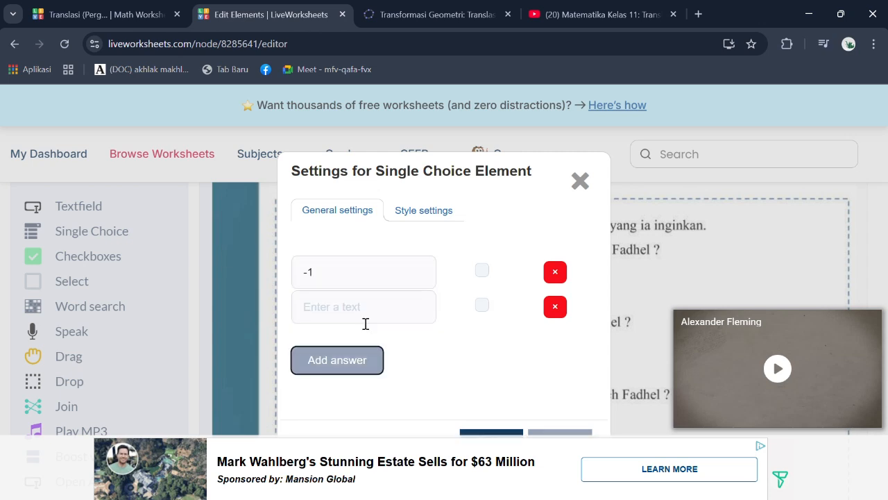
left_click(357, 313)
type("-2")
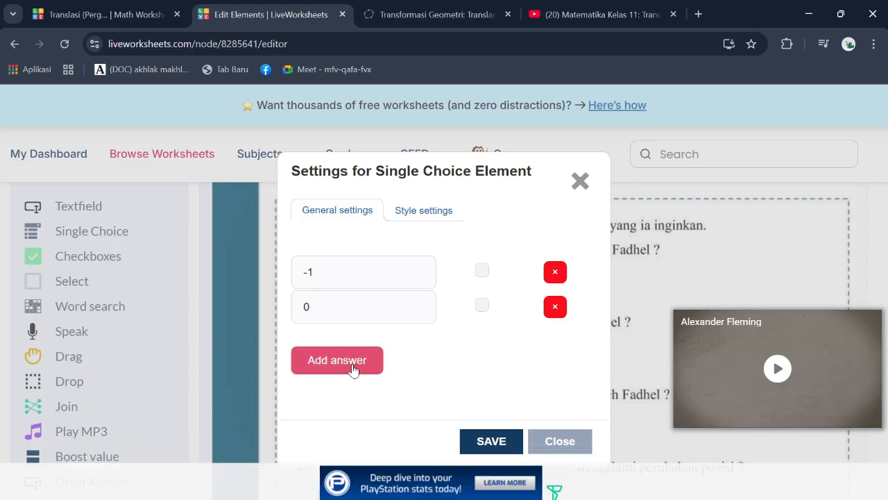
Add three more answers to the Single Choice element: 1, 2 and 3.
left_click(352, 366)
left_click(352, 352)
type("1")
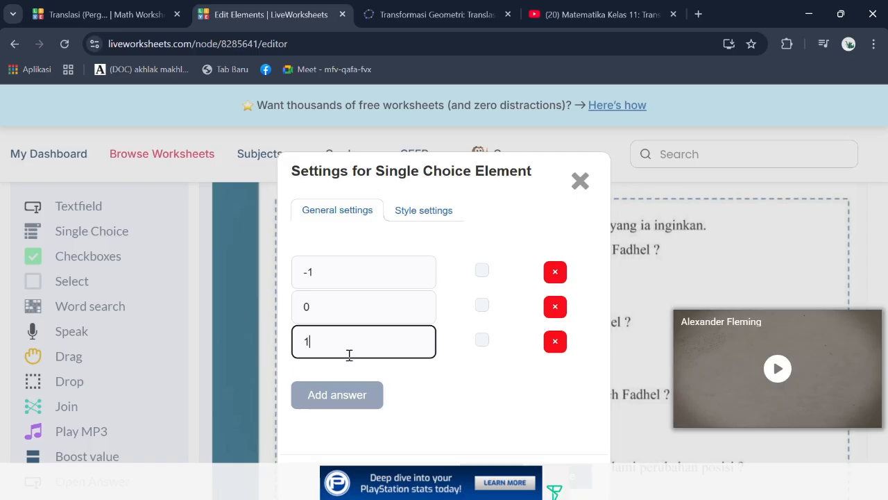
left_click(347, 394)
left_click(346, 376)
type("2")
left_click(343, 423)
left_click(342, 413)
type("3")
Add the answers 4 and 5 to the end of the Single Choice list.
left_click(338, 460)
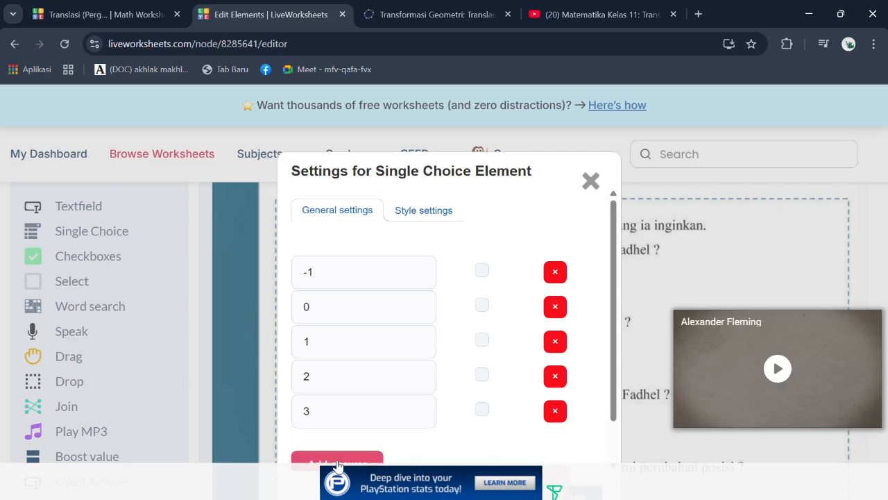
left_click(339, 448)
type("4")
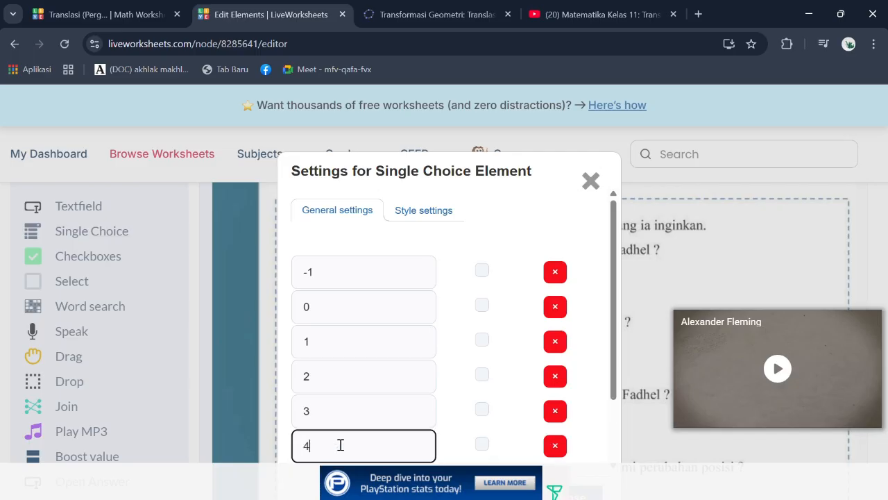
left_click_drag(614, 295, 571, 409)
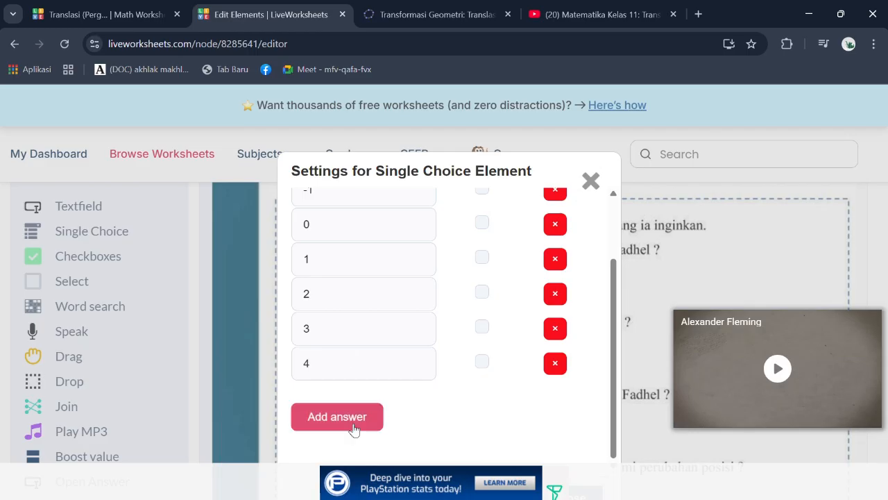
left_click(351, 419)
left_click(343, 397)
type("5")
Remove the -1 answer from the Single Choice list.
left_click(559, 167)
key("ctrl+a")
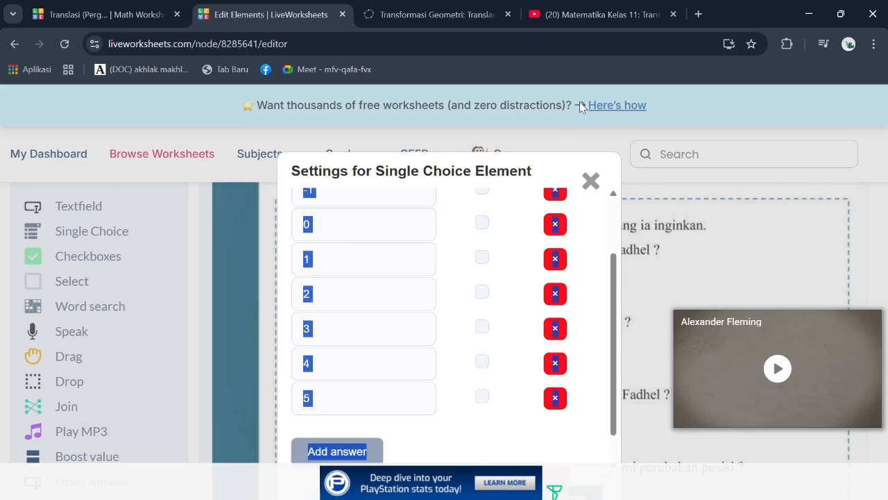
left_click(555, 195)
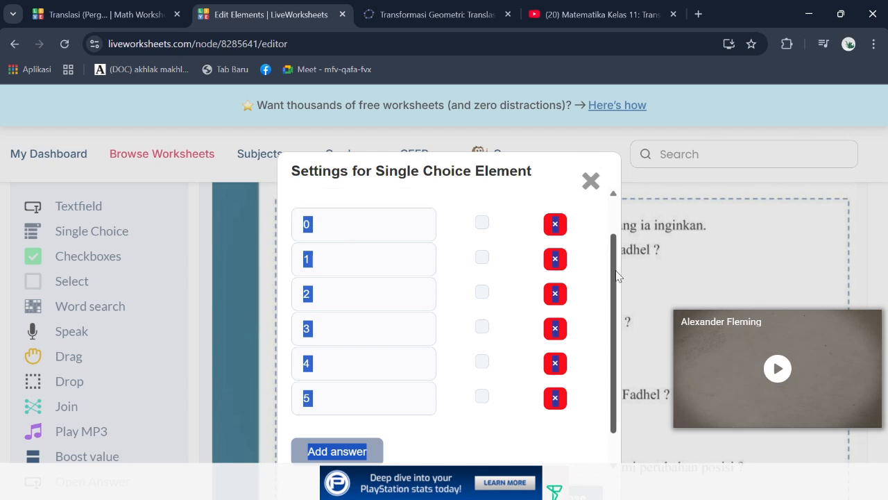
scroll(617, 276, "down", 1)
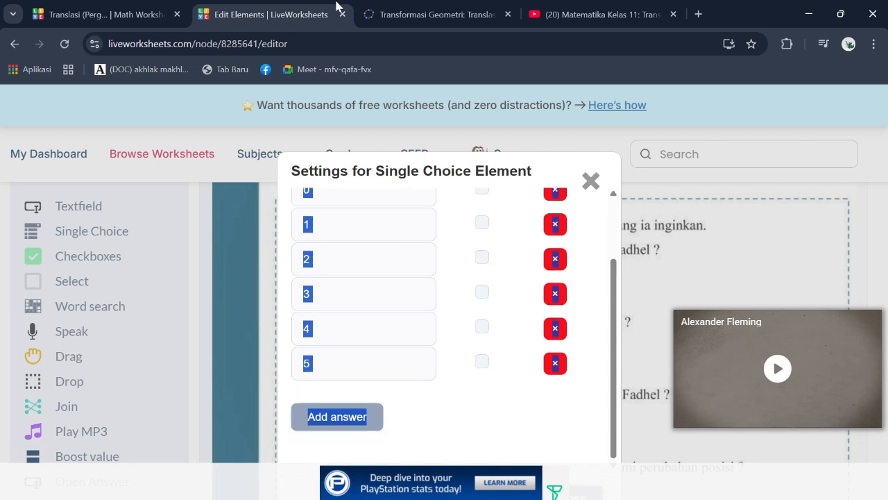
Detach the worksheet editor tab, save the Single Choice settings there, and return the tab to the main browser window.
left_click(298, 18)
left_click_drag(334, 43, 452, 70)
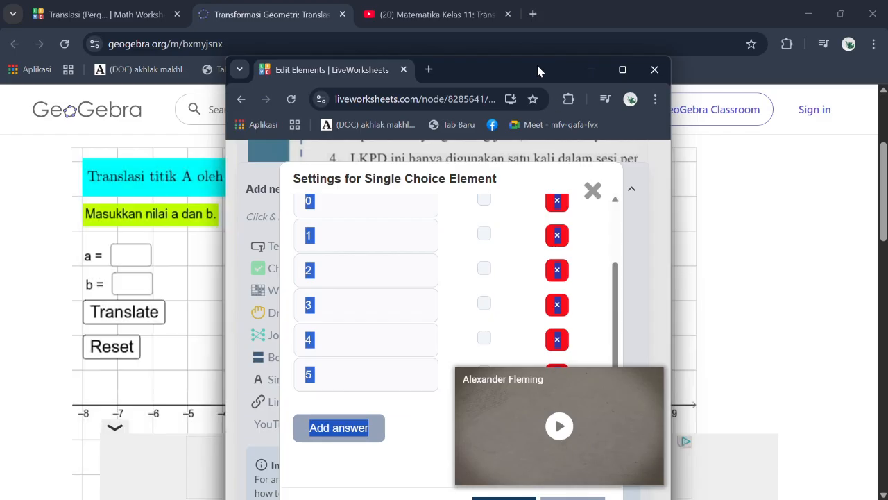
left_click_drag(537, 63, 690, 11)
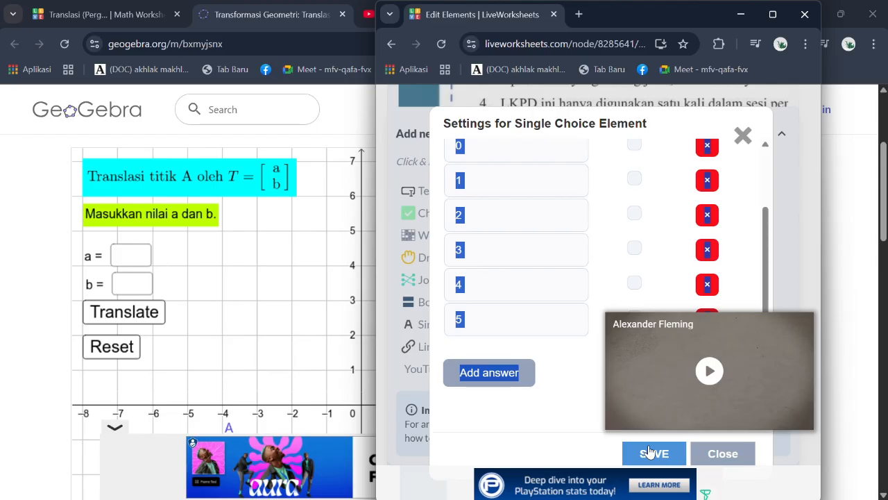
left_click(650, 453)
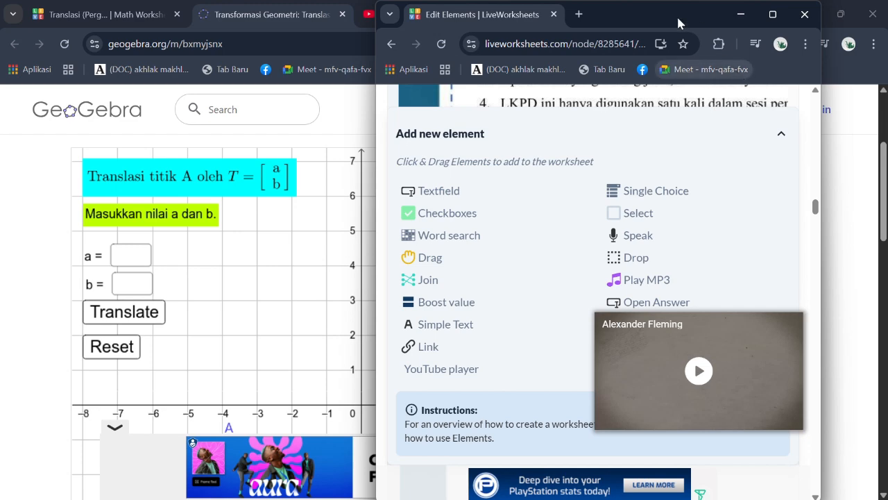
left_click_drag(543, 24, 620, 30)
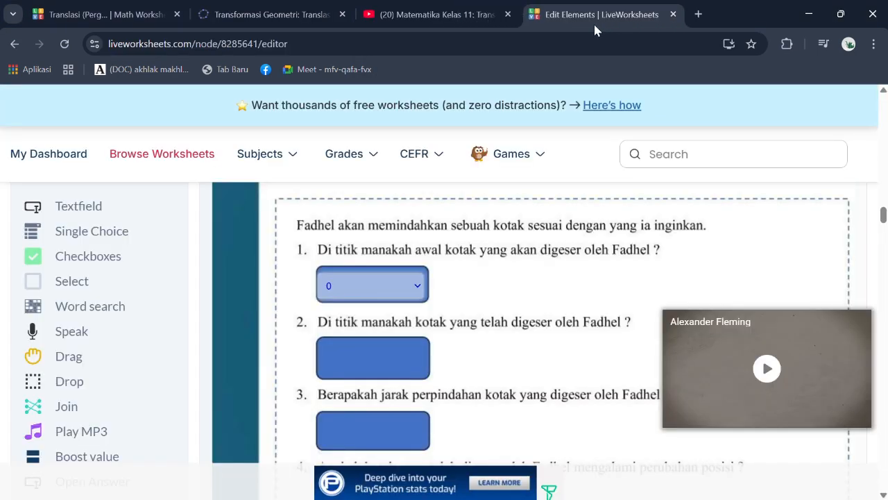
Reopen the settings of question 1's Single Choice element and change the first answer to -1.
mouse_move(419, 295)
mouse_move(883, 220)
left_mouse_down()
mouse_move(887, 196)
mouse_move(887, 218)
left_mouse_up()
mouse_move(419, 352)
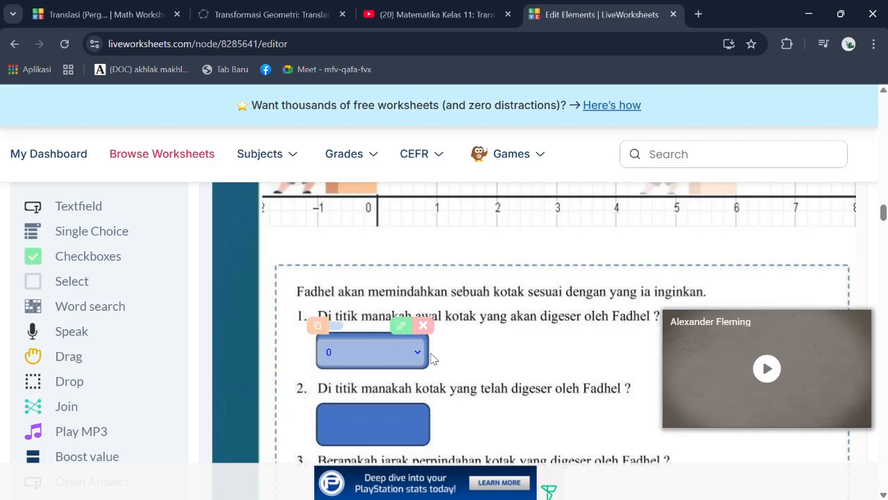
left_click(400, 327)
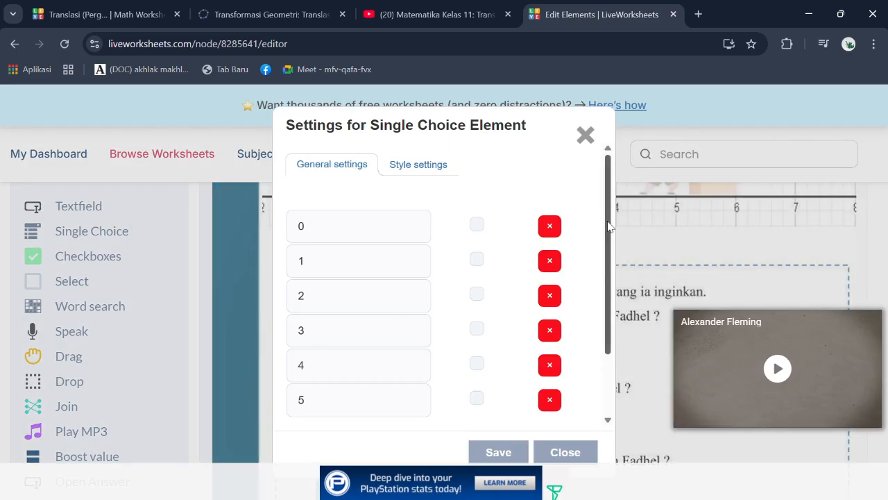
scroll(607, 222, "down", 1)
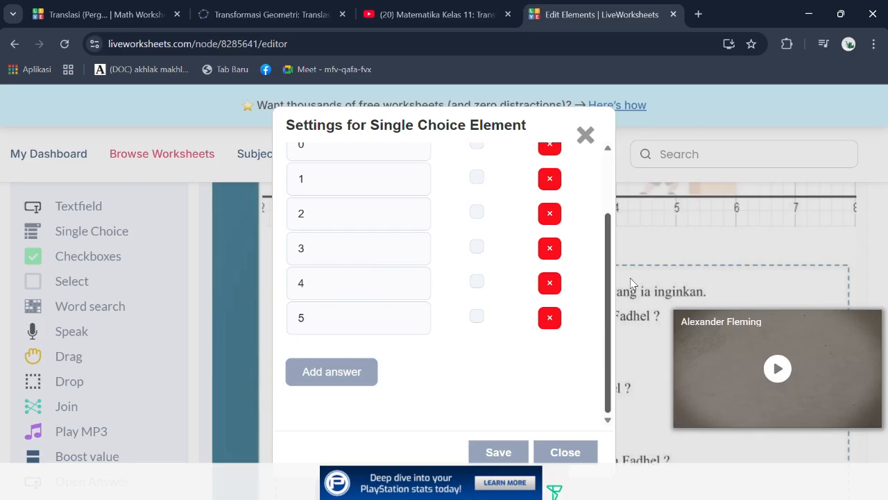
scroll(628, 252, "up", 1)
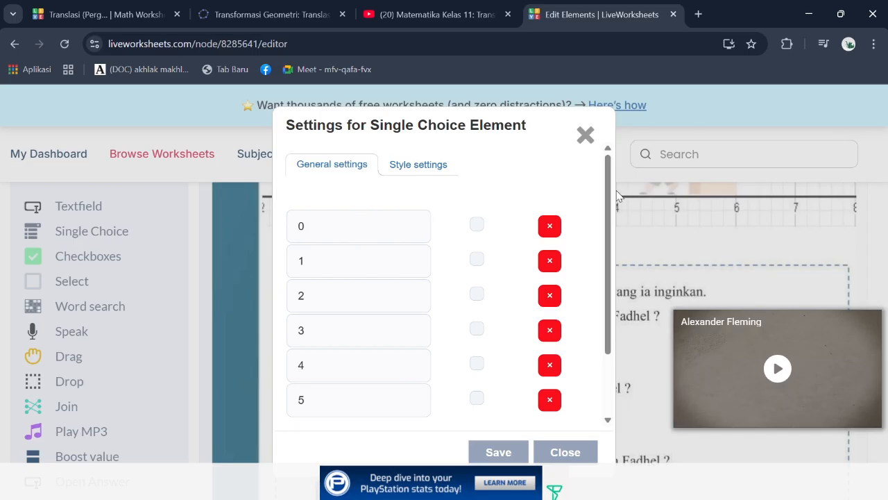
left_click(362, 228)
key("BackSpace")
type("-1")
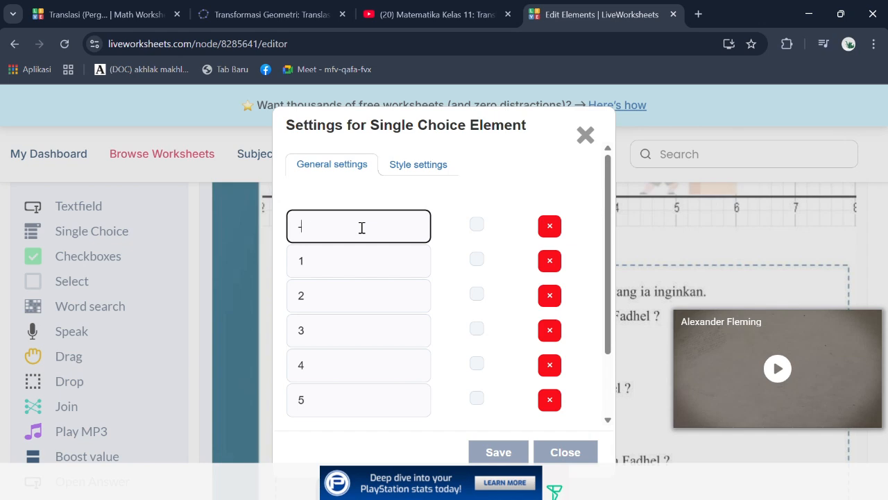
Change the second, third and fourth answers to 0, 1 and 2.
left_click(356, 263)
key("BackSpace")
type("0")
left_click(356, 300)
key("BackSpace")
type("1")
left_click(359, 332)
type("2")
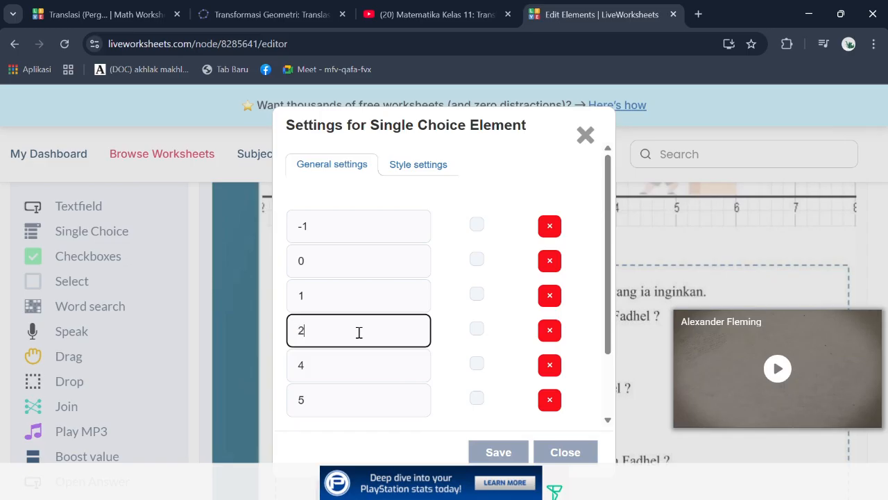
Change the fifth and sixth answers to 3 and 4, and add 5 as a seventh answer.
left_click(357, 374)
key("BackSpace")
type("3")
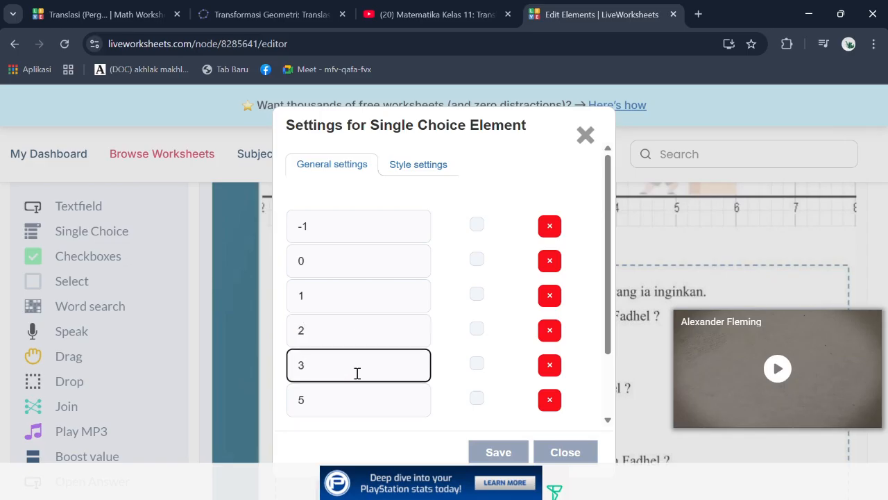
left_click(359, 400)
key("BackSpace")
type("4")
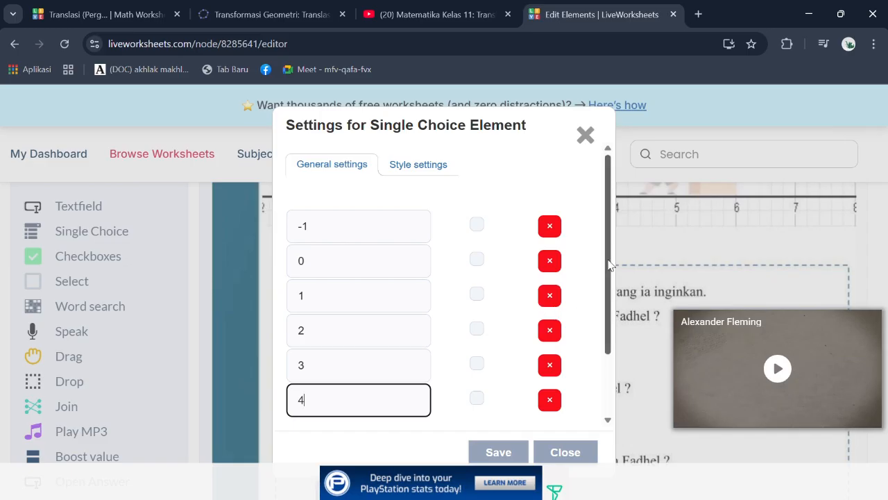
left_click_drag(608, 309, 622, 370)
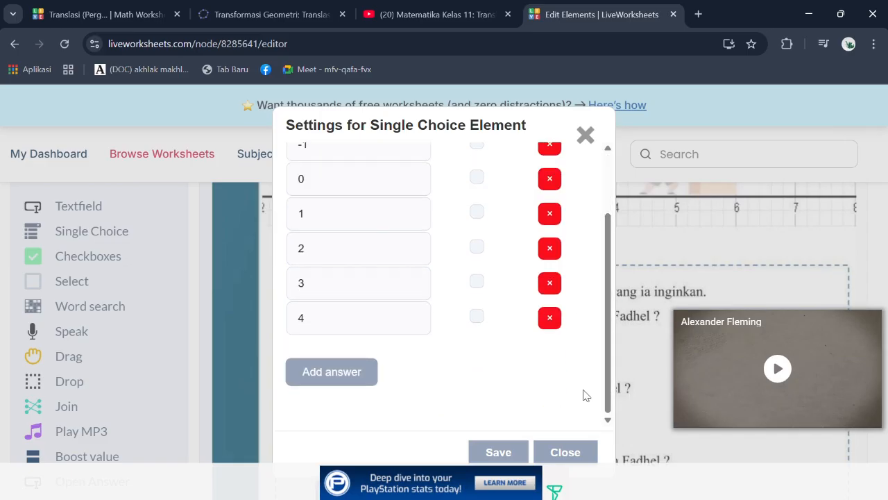
left_click(359, 376)
left_click(349, 358)
type("5")
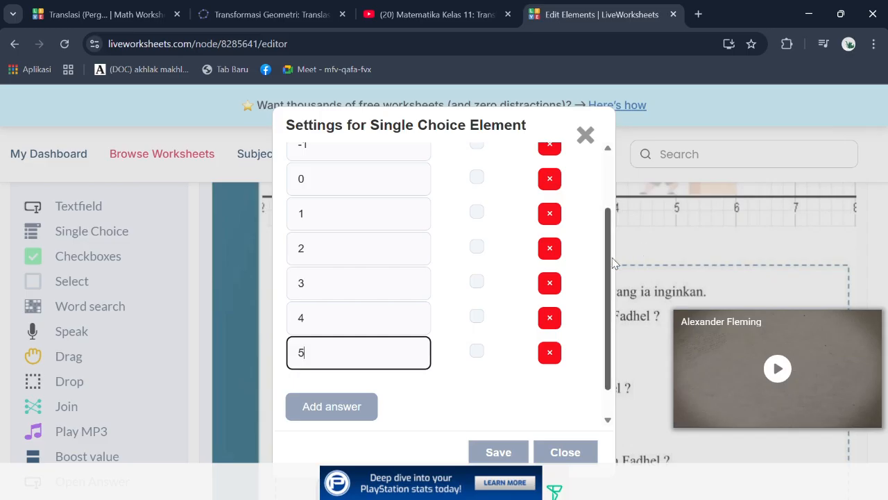
Mark 0 as the correct answer to question 1 and save the element's settings.
left_click_drag(610, 268, 594, 211)
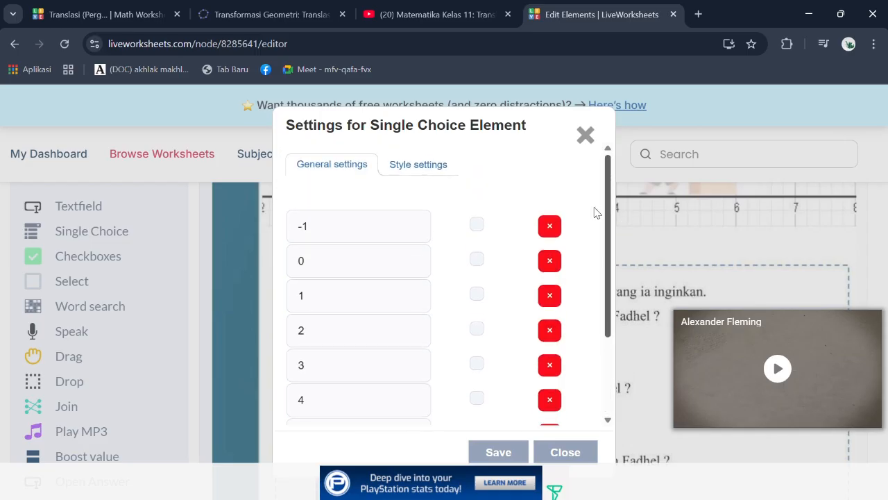
left_click(478, 261)
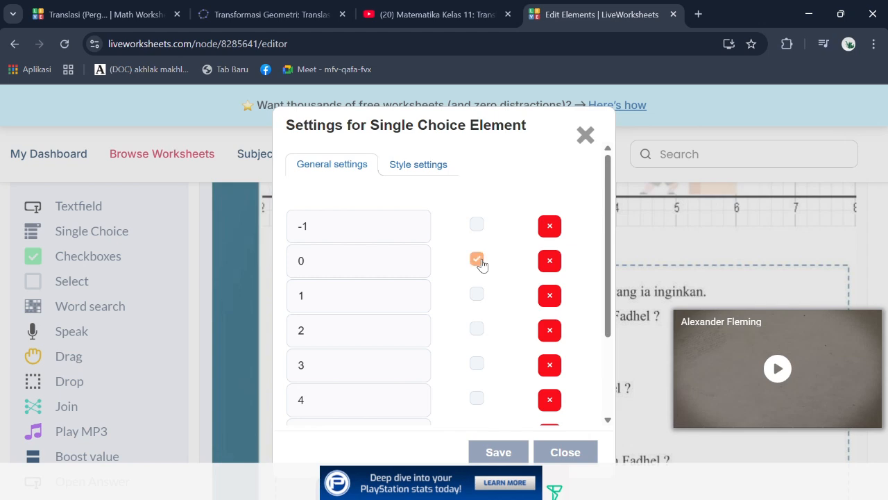
left_click(509, 451)
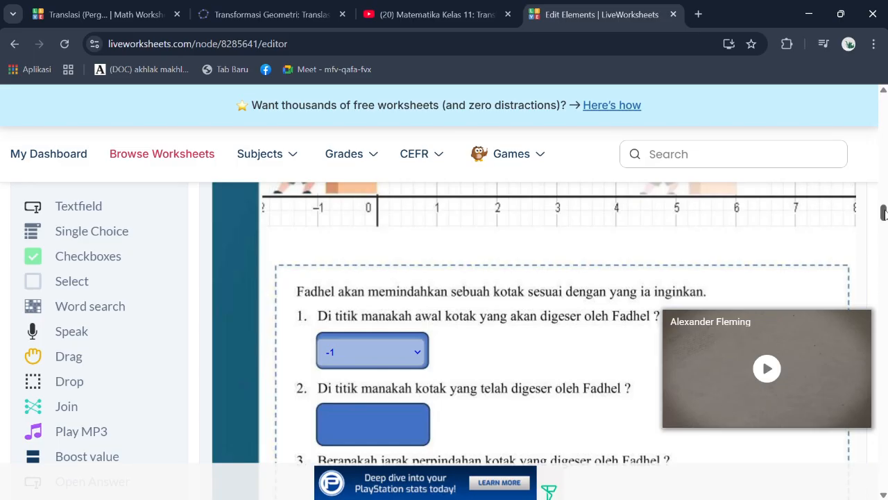
Duplicate question 1's Single Choice element and place the copy in question 2's answer box.
left_click_drag(884, 209, 884, 213)
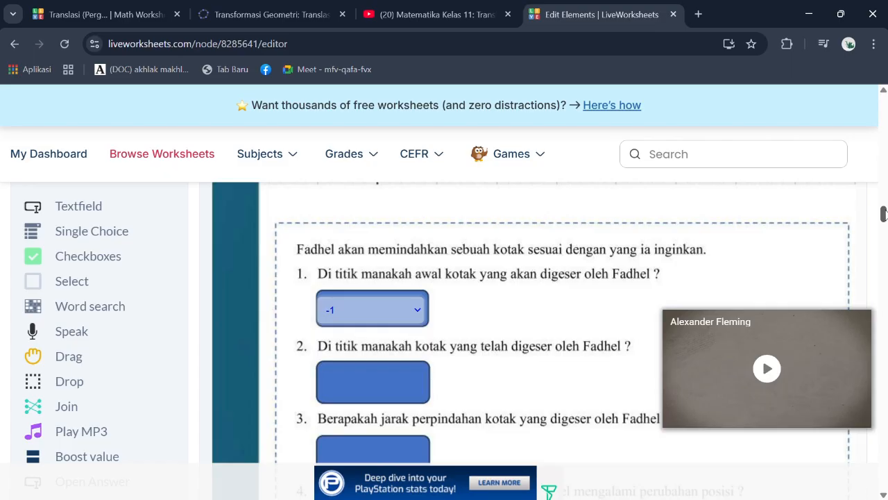
mouse_move(884, 213)
left_mouse_down()
mouse_move(884, 194)
mouse_move(884, 216)
left_mouse_up()
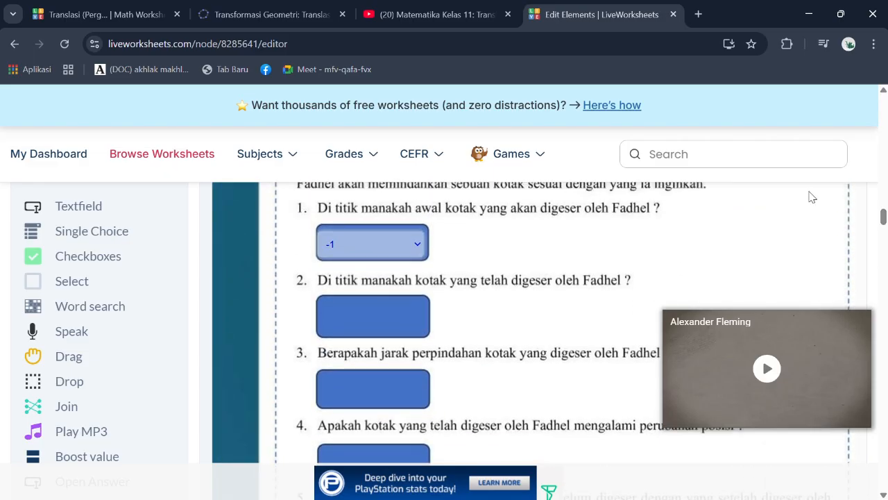
mouse_move(411, 235)
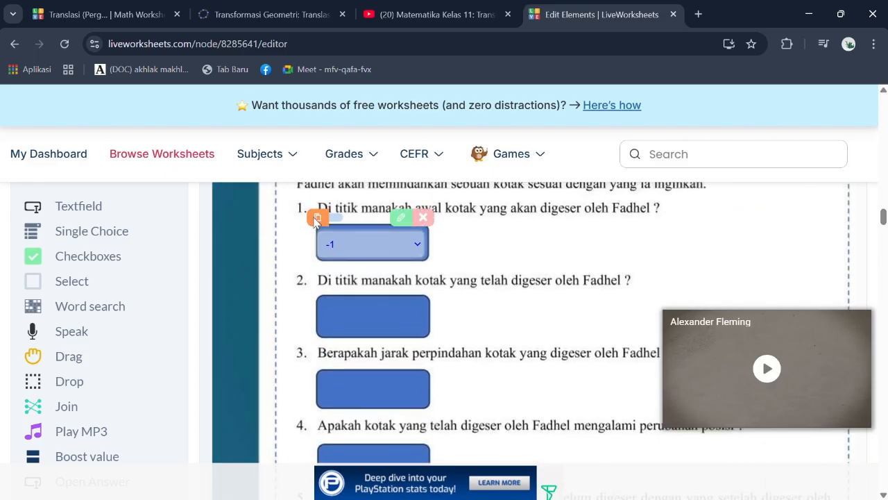
left_click(317, 218)
left_click_drag(388, 291, 387, 321)
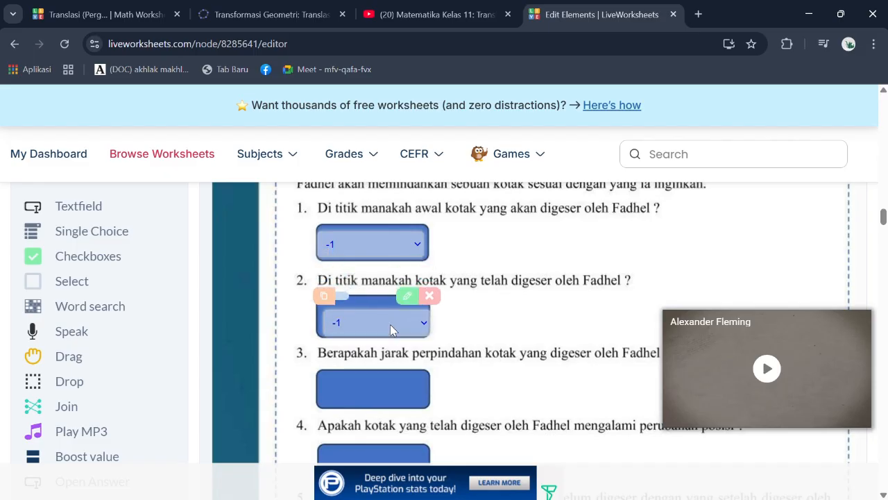
Add 6 as an eighth answer to question 2's Single Choice element and save its settings.
left_click(406, 289)
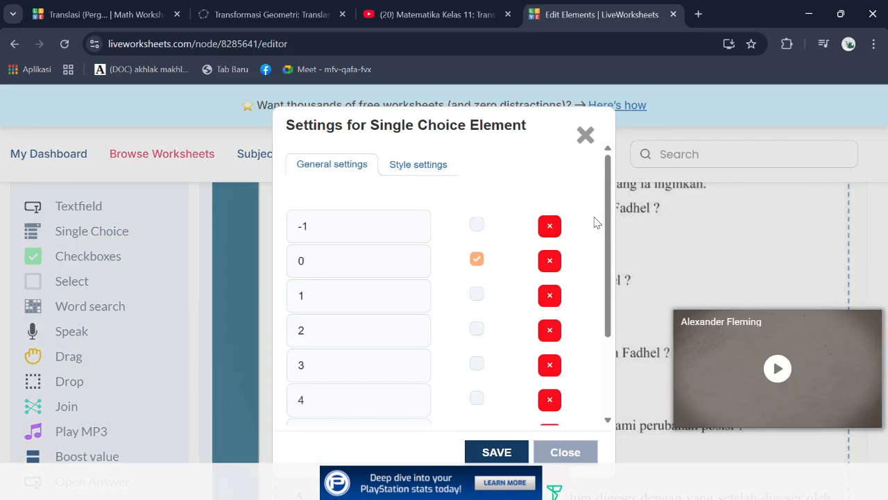
scroll(595, 222, "down", 3)
left_click(358, 380)
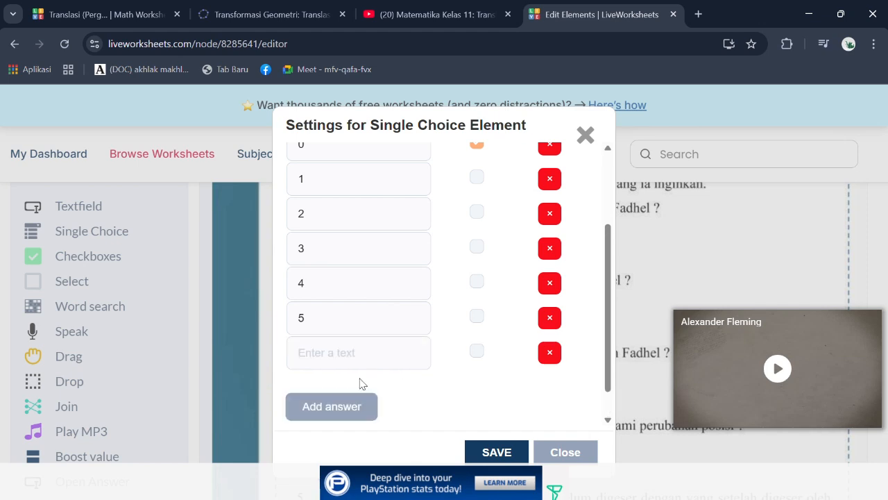
left_click(329, 351)
type("6")
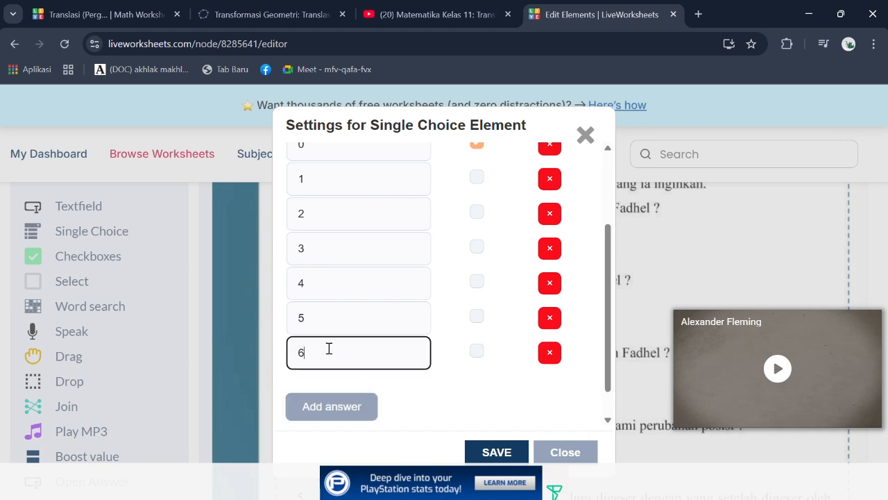
left_click(500, 453)
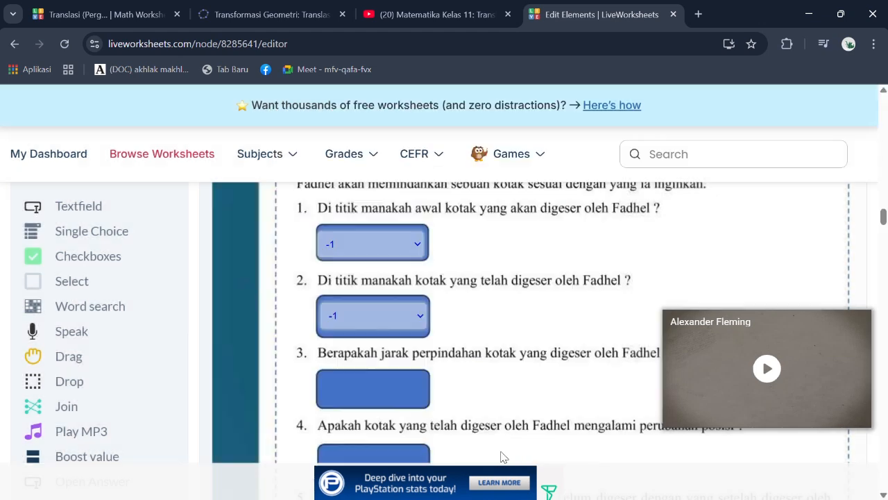
Delete question 1's Single Choice element and put a copy of question 2's element in its answer box.
mouse_move(390, 237)
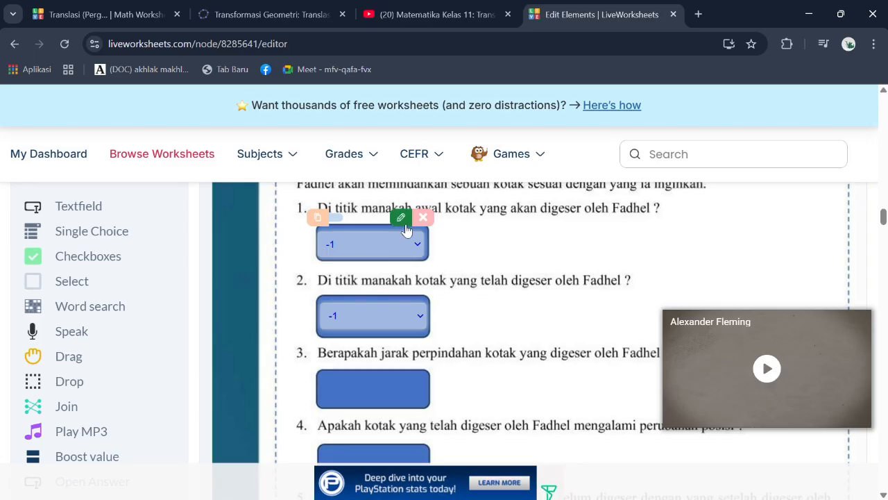
left_click(423, 218)
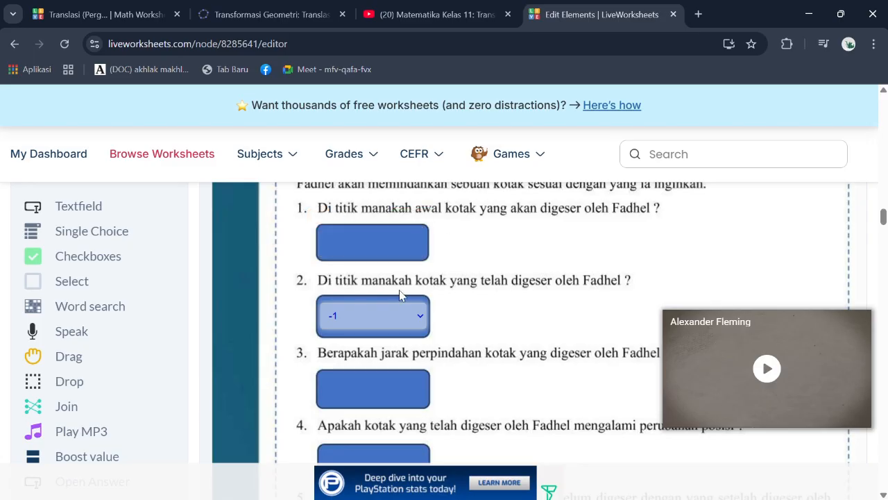
left_click_drag(399, 284, 380, 258)
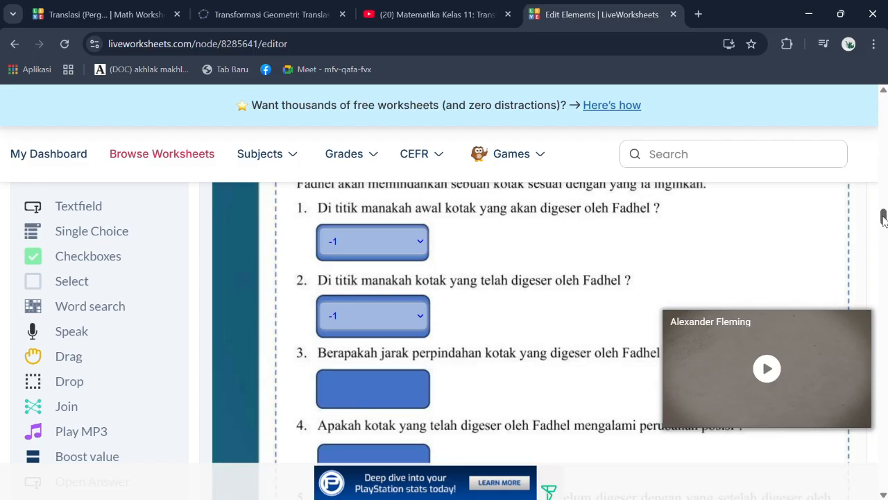
Duplicate question 2's Single Choice element and place the copy in question 3's answer box.
mouse_move(885, 220)
left_mouse_down()
mouse_move(886, 206)
mouse_move(887, 222)
left_mouse_up()
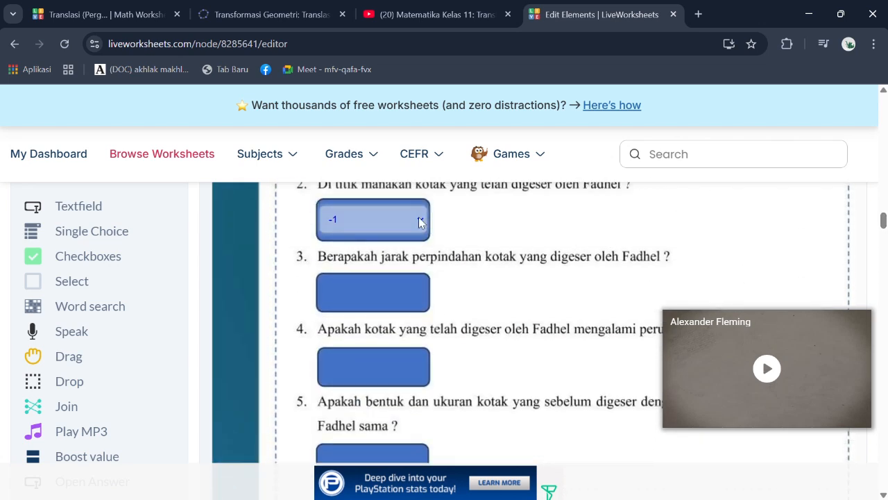
mouse_move(374, 212)
left_click(319, 192)
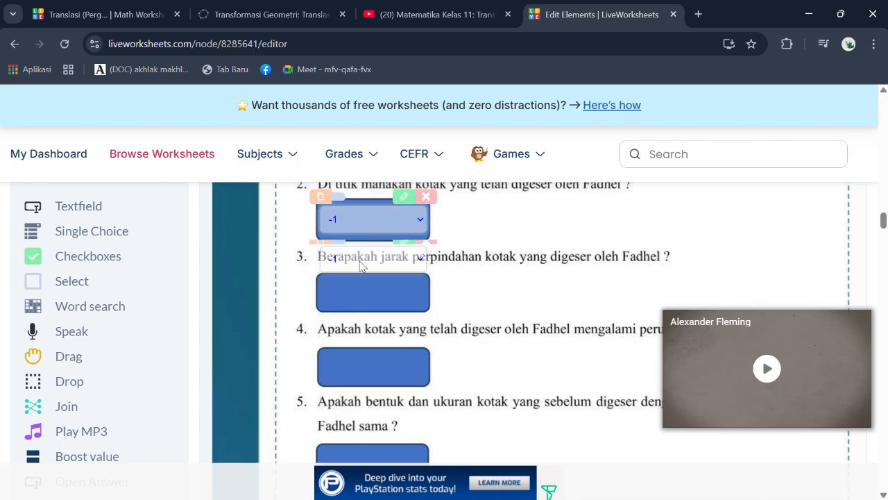
left_click_drag(374, 272, 375, 295)
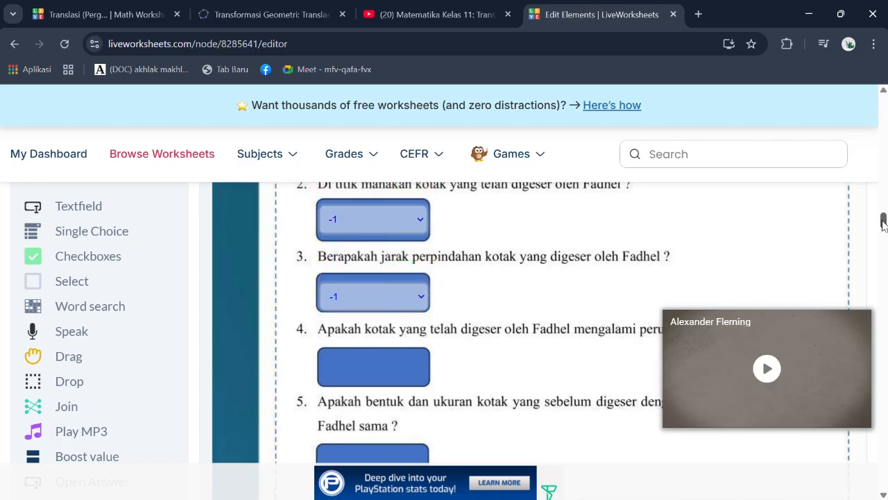
Check the correct answer in question 1's Single Choice settings and save them.
scroll(867, 223, "up", 3)
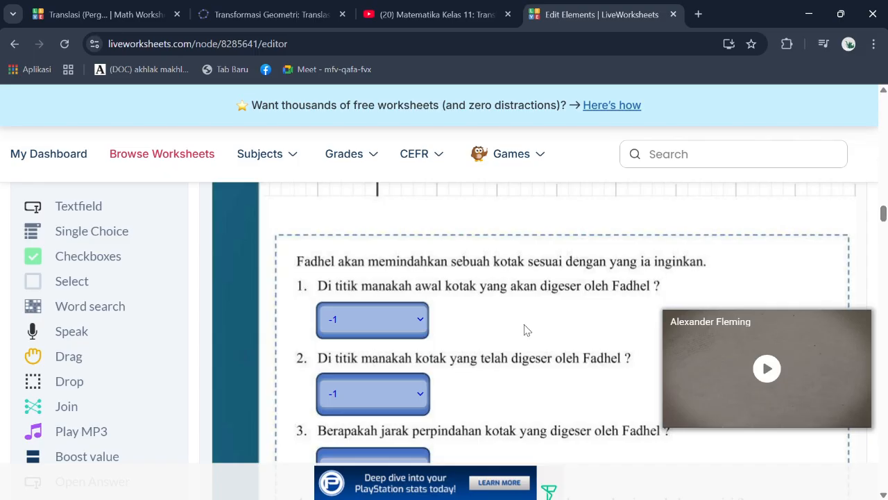
left_click(405, 292)
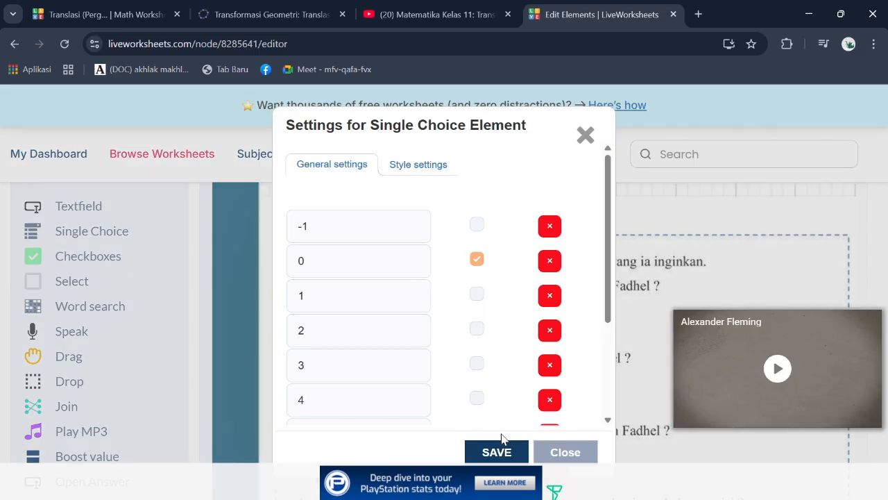
left_click(509, 454)
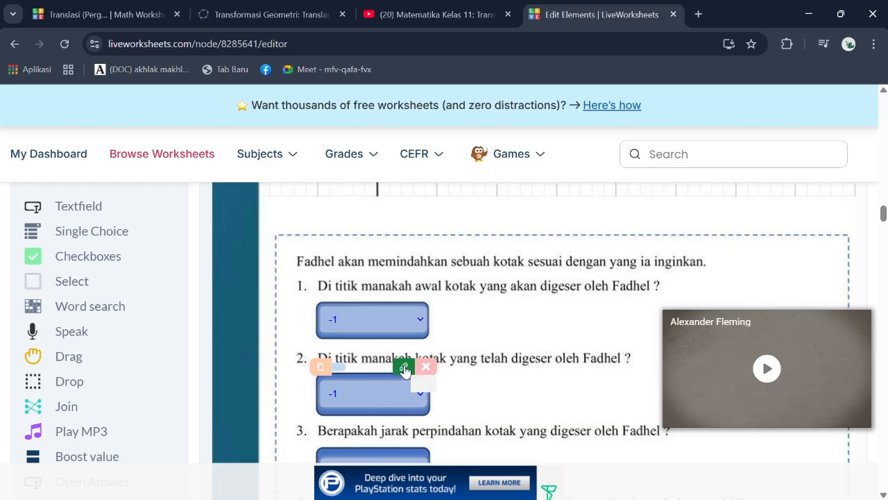
Mark 6 instead of 0 as the correct answer to question 2 and save the element's settings.
left_click(404, 366)
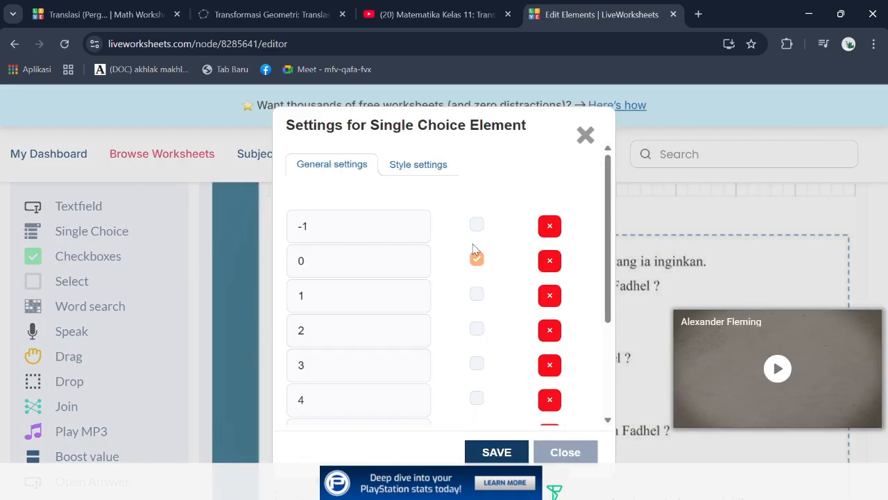
left_click(476, 259)
left_click_drag(611, 223, 619, 288)
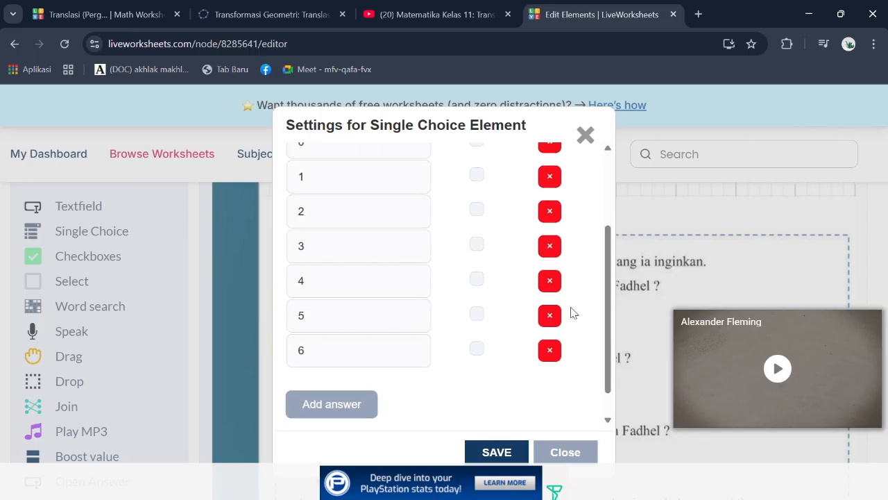
left_click(477, 349)
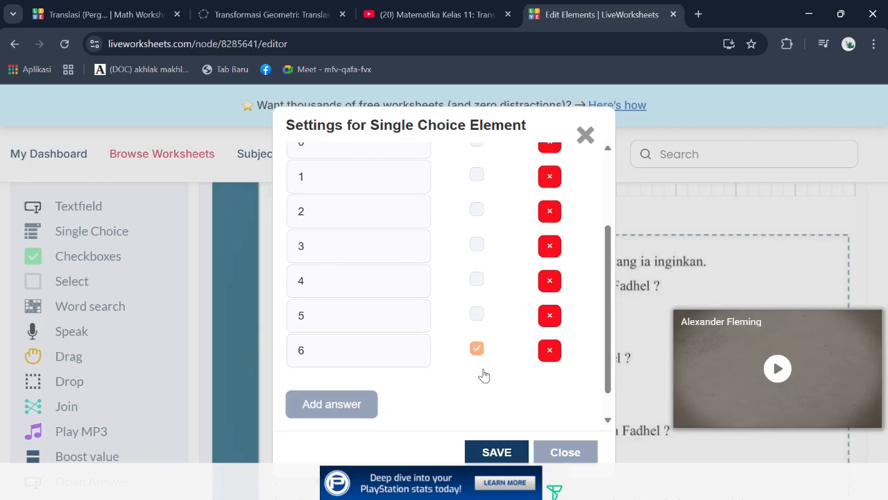
left_click(507, 452)
Mark 6 instead of 0 as the correct answer to question 3 and save the element's settings.
scroll(553, 419, "down", 4)
scroll(769, 214, "up", 3)
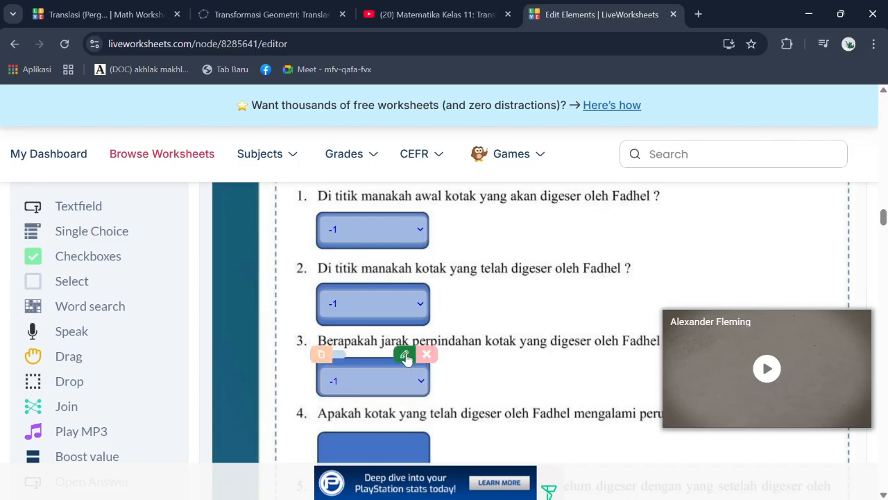
left_click(405, 353)
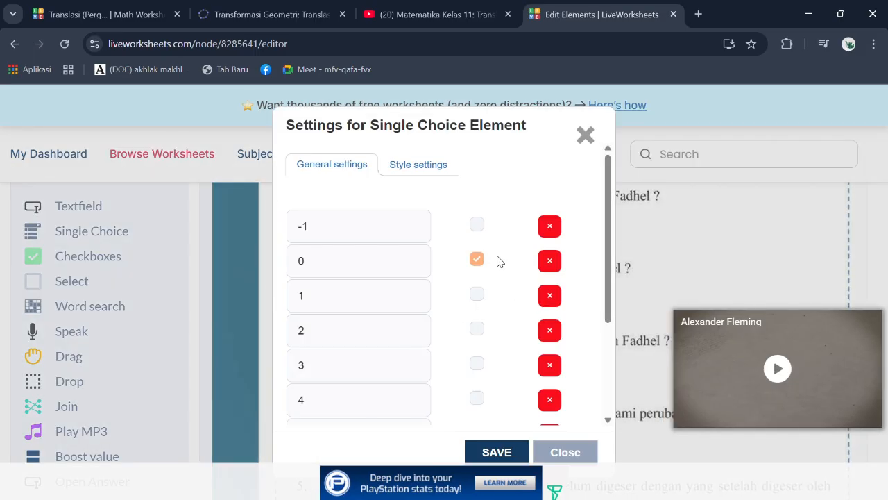
left_click(477, 259)
left_click_drag(607, 235, 610, 301)
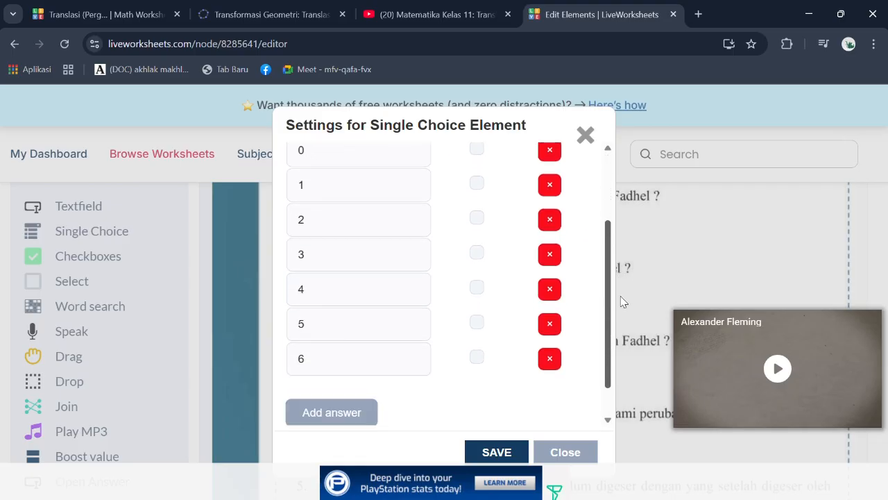
left_click(477, 354)
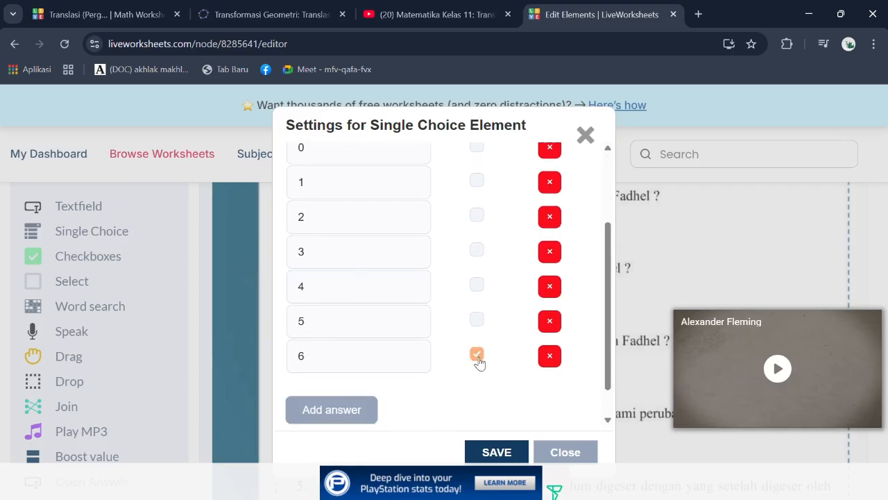
left_click(510, 458)
Add a new Single Choice element to question 4's answer box and resize it to fit inside the box.
left_click_drag(884, 211, 884, 217)
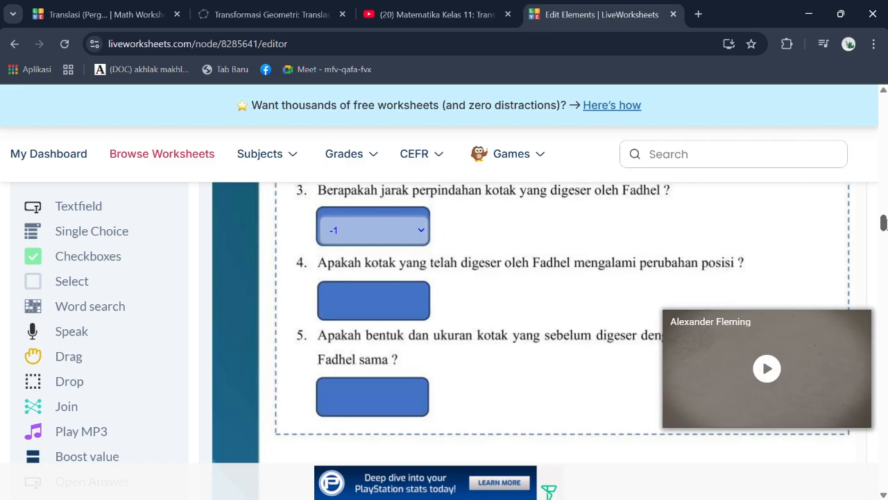
left_click(96, 243)
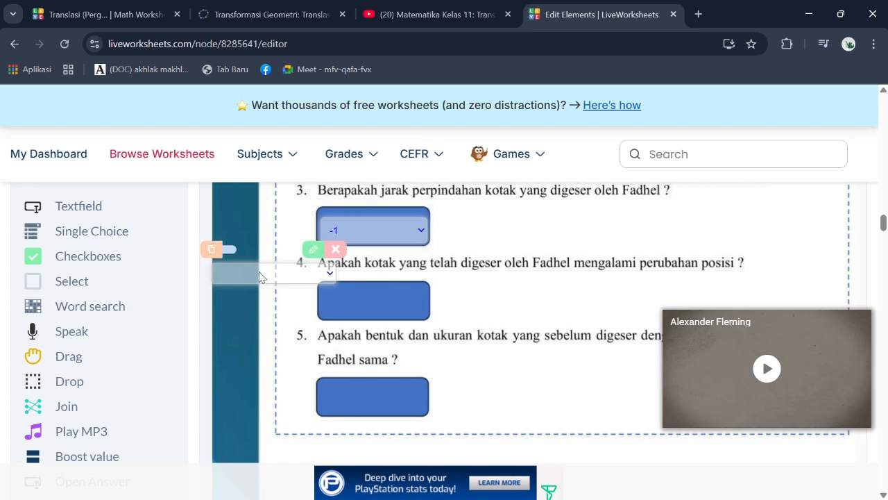
left_click_drag(260, 274, 368, 295)
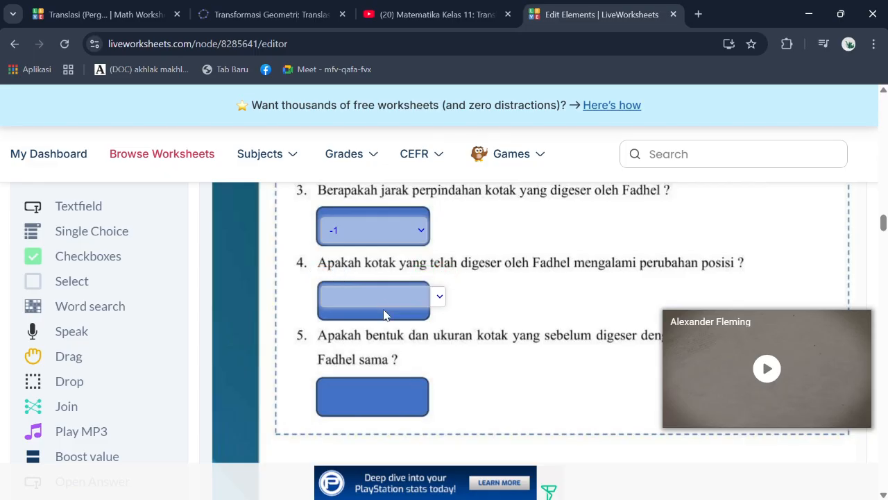
left_click_drag(384, 310, 398, 310)
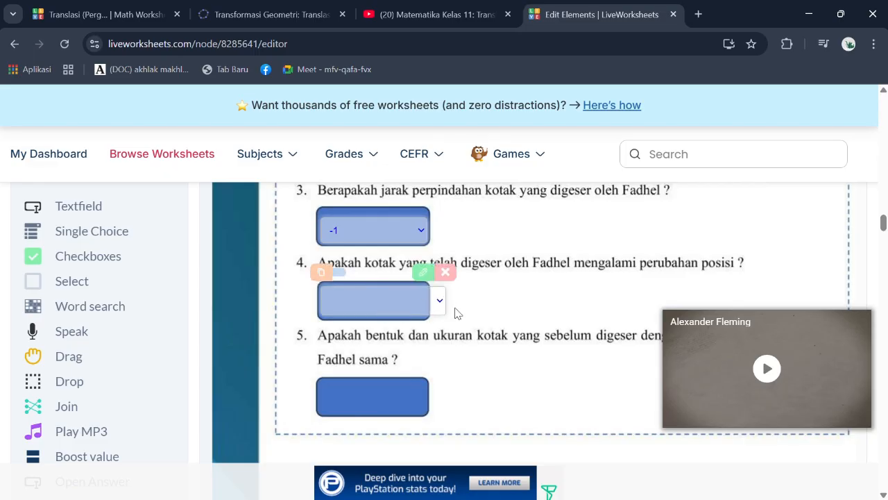
left_click_drag(445, 310, 426, 311)
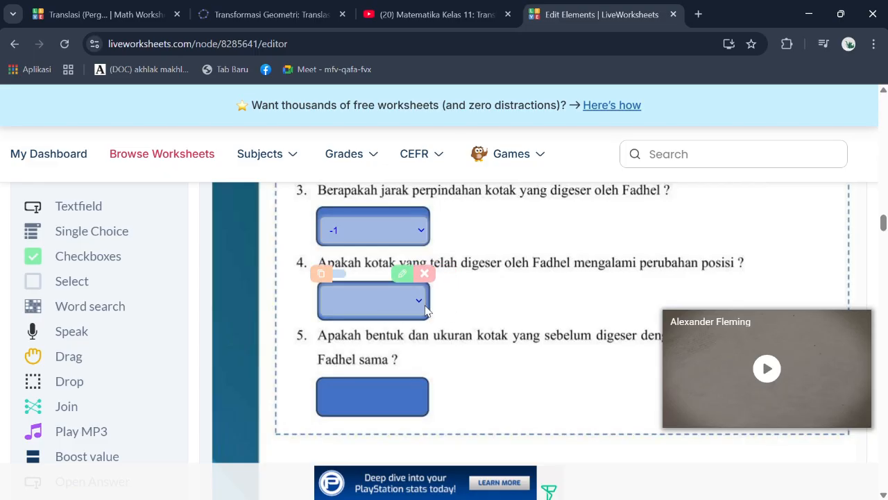
Enter YA and TIDAK as the two answers of question 4's Single Choice element.
left_click(401, 272)
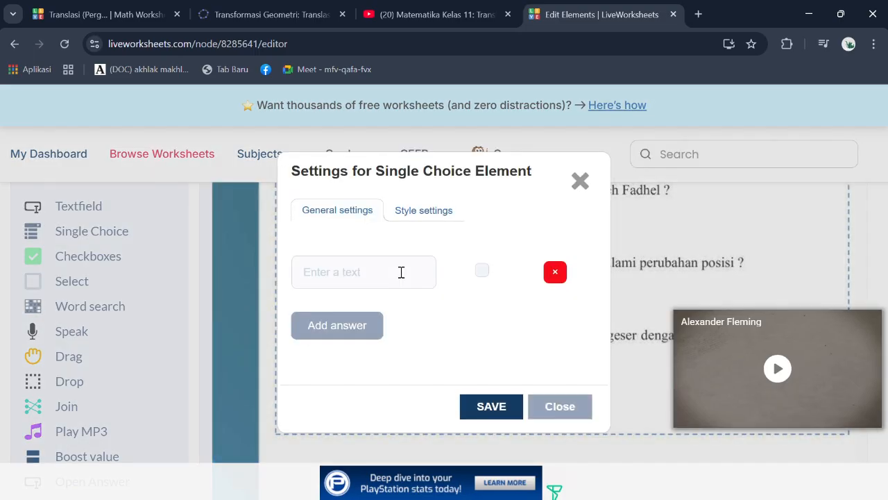
left_click(363, 265)
type("YA")
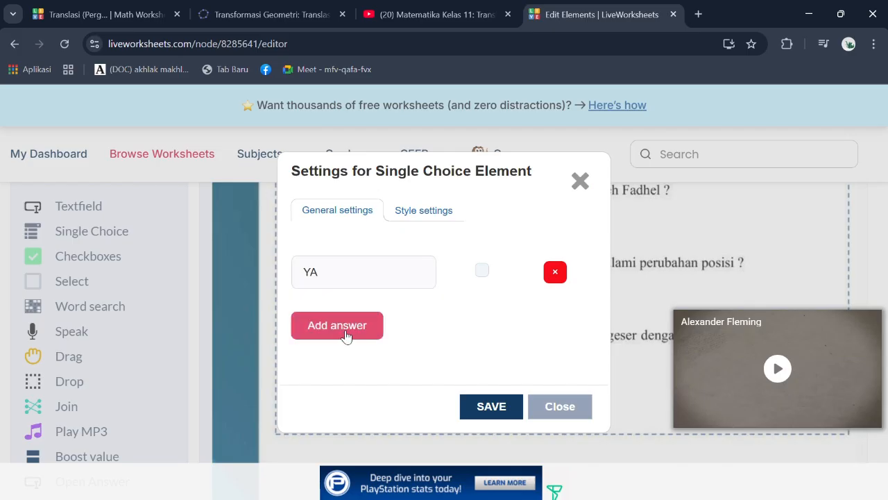
left_click(346, 331)
left_click(337, 312)
type("TI")
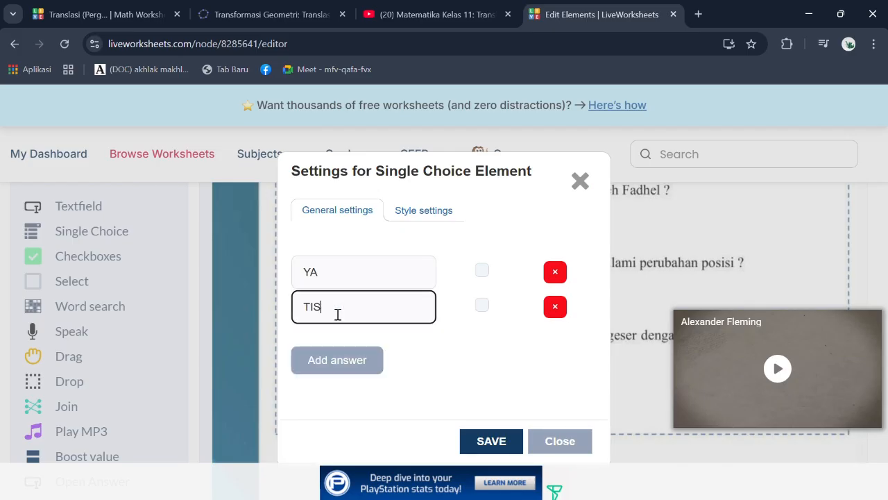
type("DAK")
Mark YA as the correct answer to question 4 and save the element's settings.
left_click(484, 280)
left_click(484, 281)
left_click(490, 443)
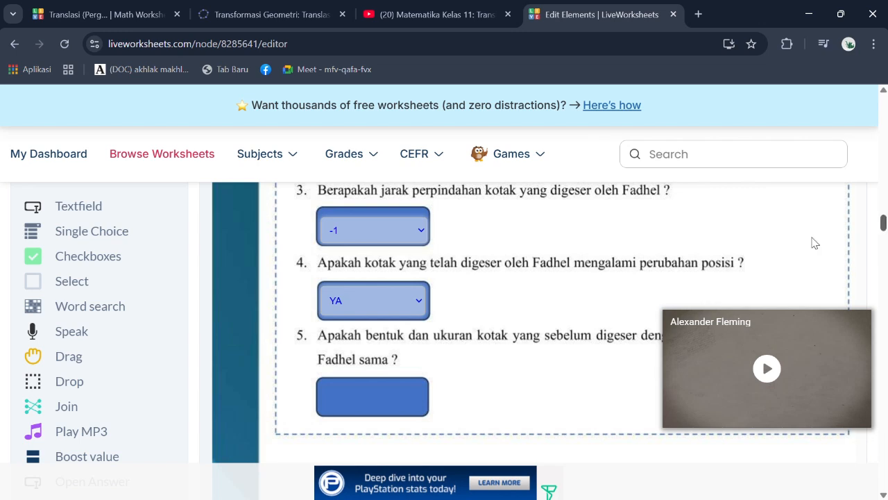
Duplicate question 4's YA/TIDAK Single Choice element and place the copy in question 5's answer box.
mouse_move(390, 302)
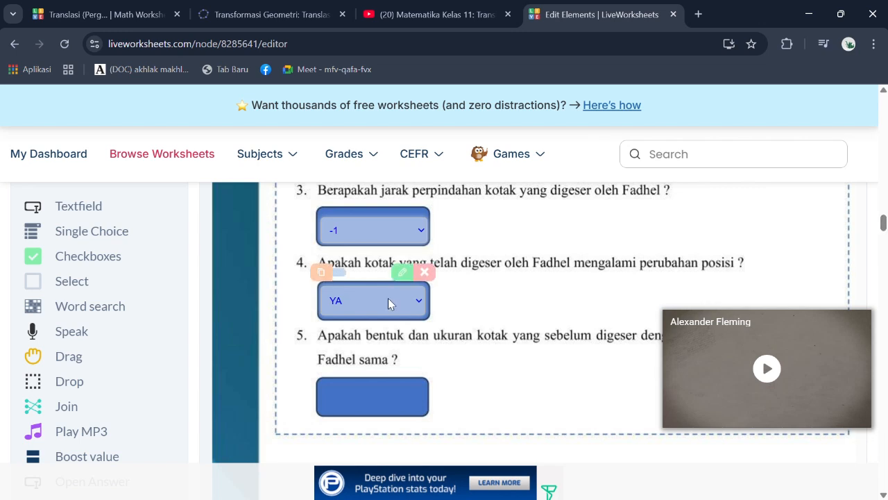
left_click(324, 273)
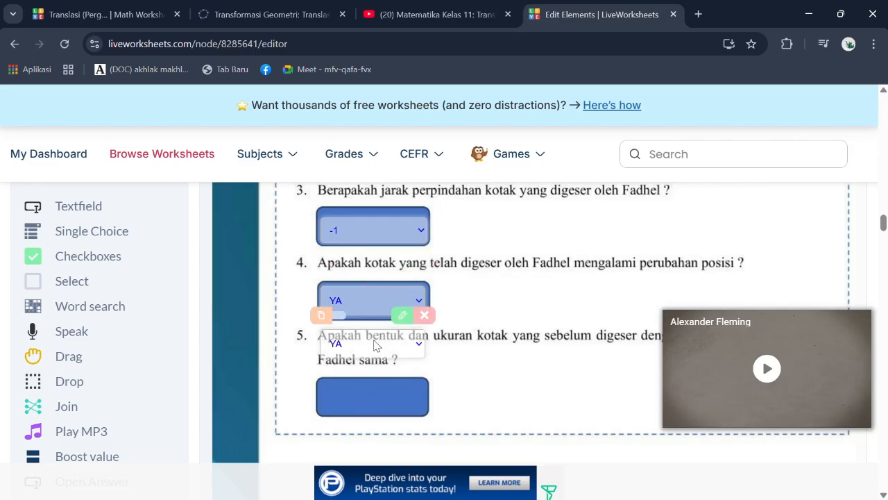
left_click_drag(375, 344, 371, 395)
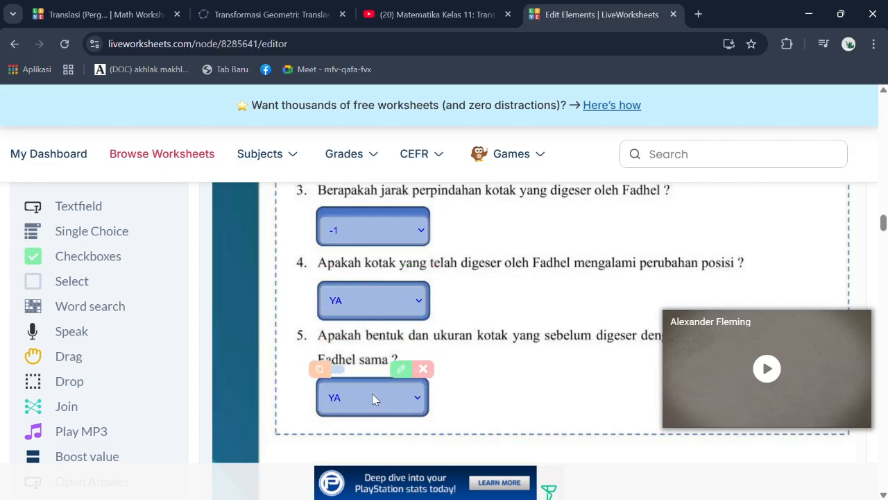
Add a Single Choice element over the first blank in the Ayo Menyimpulkan section and narrow it to the blank's width.
scroll(817, 268, "down", 2)
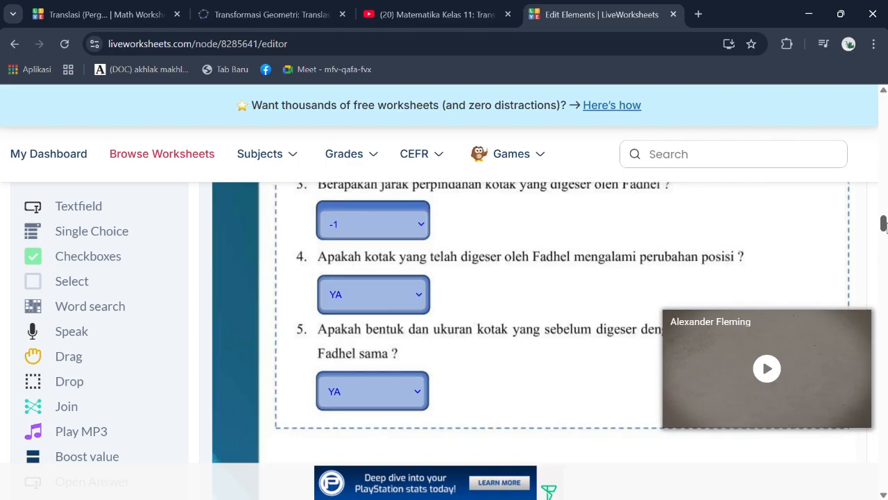
scroll(534, 340, "up", 1)
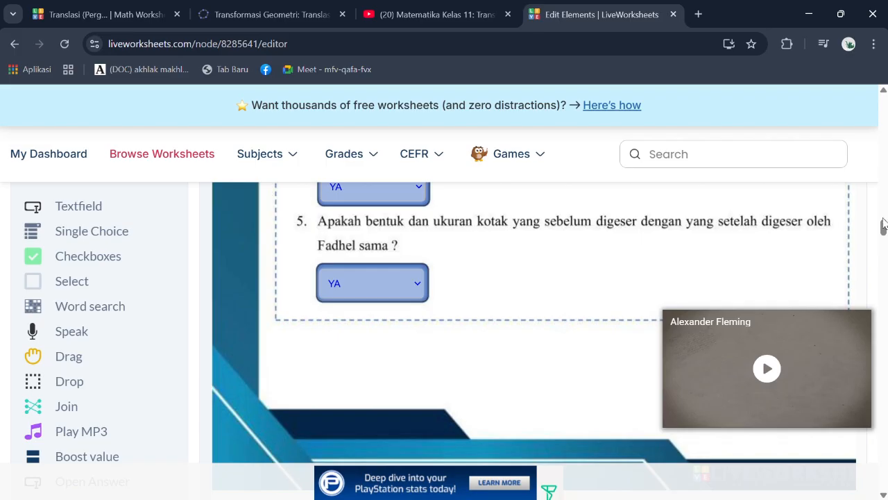
scroll(883, 229, "up", 1)
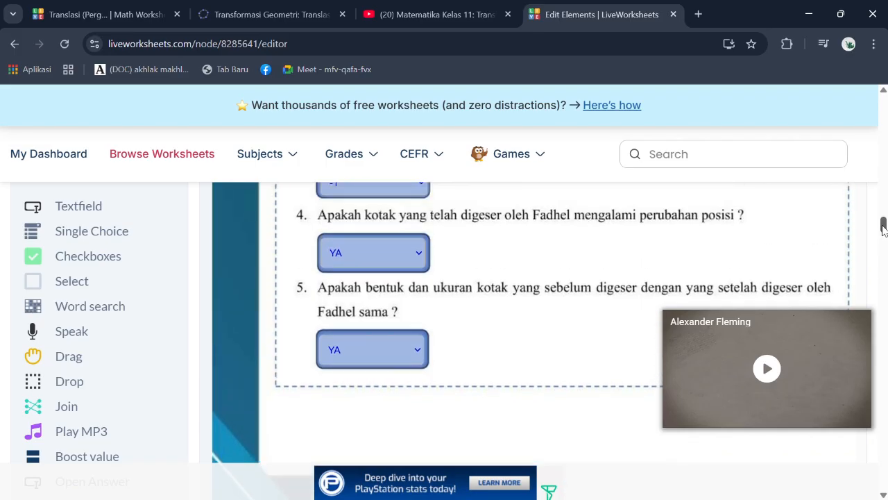
scroll(883, 229, "down", 1)
mouse_move(883, 229)
left_mouse_down()
mouse_move(883, 219)
mouse_move(884, 244)
left_mouse_up()
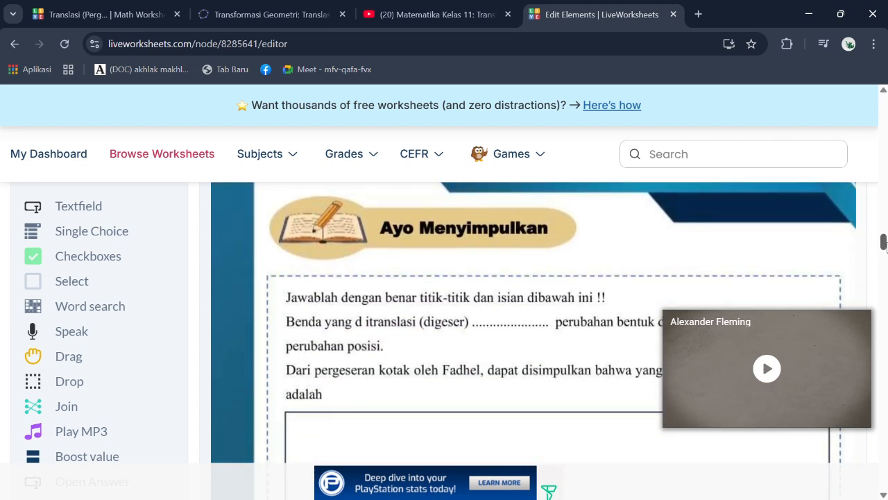
left_click_drag(883, 243, 884, 249)
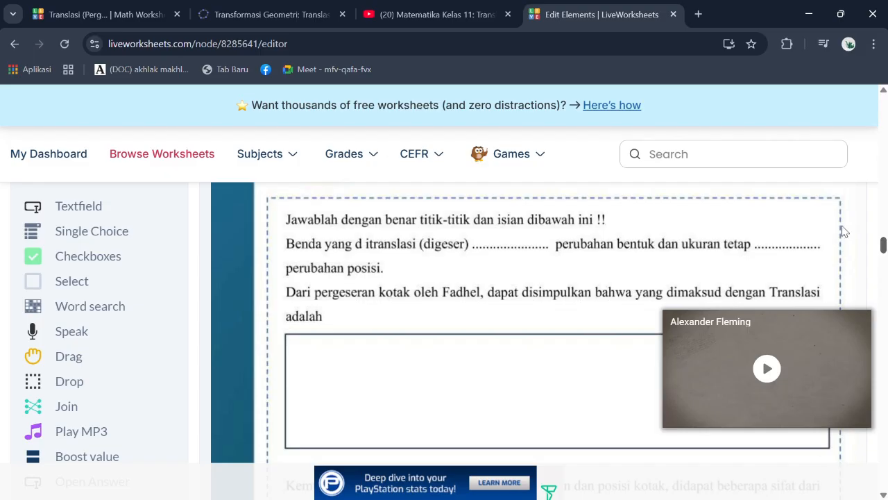
left_click_drag(139, 231, 563, 248)
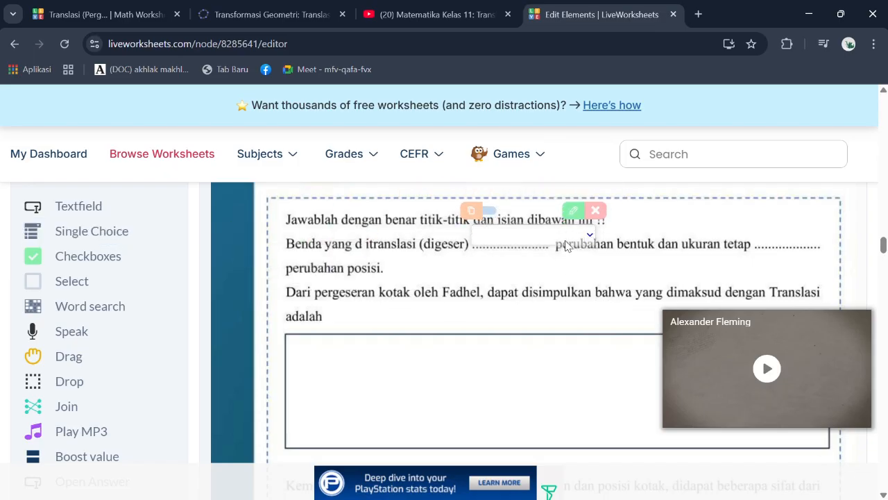
left_click_drag(594, 236, 546, 243)
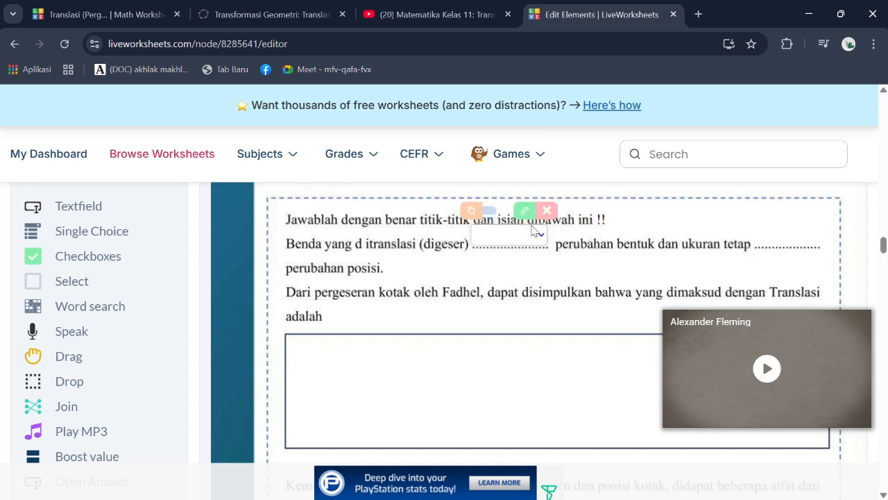
Enter Mengalami and Tidak Mengalami as the two answers of the first blank's Single Choice element.
left_click(524, 215)
left_click(349, 275)
type("Mengalami")
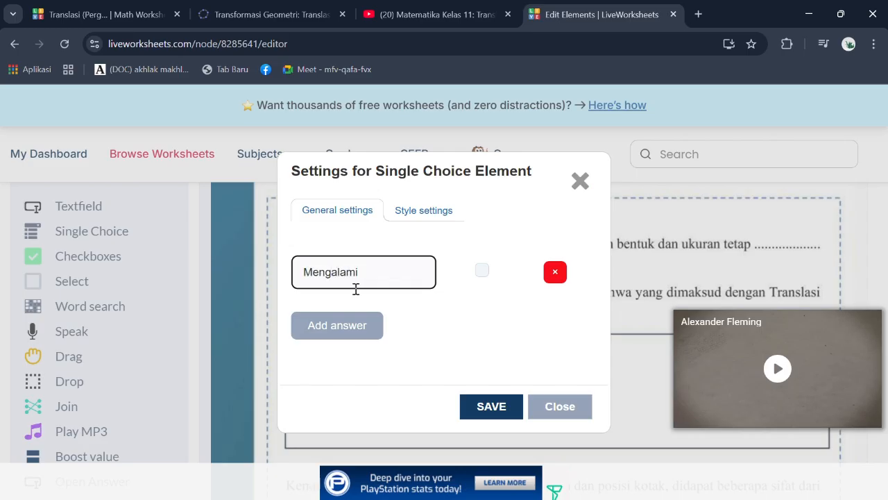
left_click(347, 323)
left_click(354, 311)
type("t")
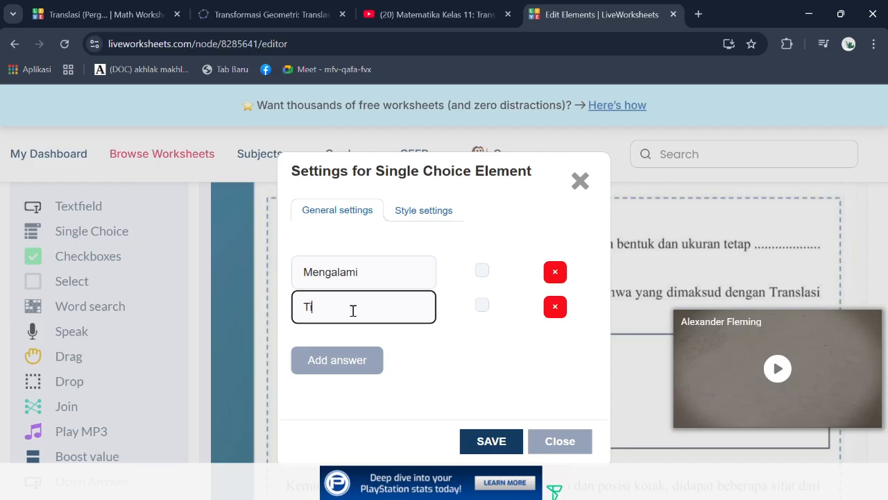
type("idak Mengalami")
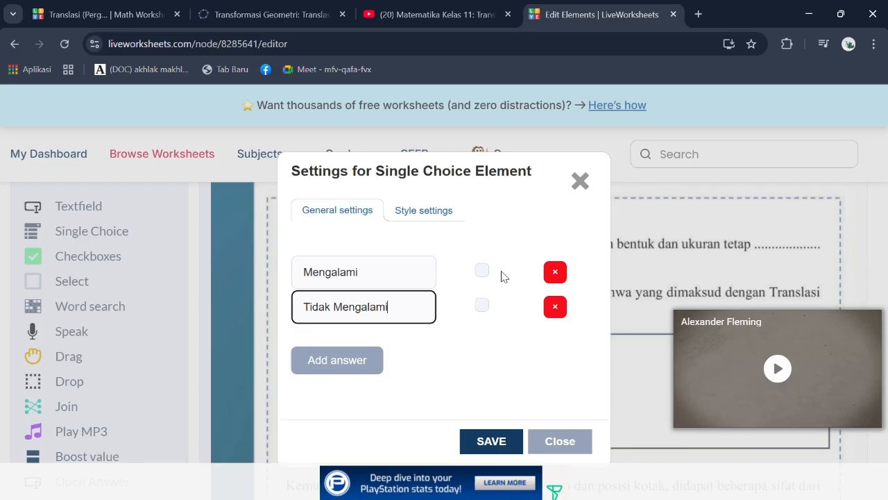
Mark Tidak Mengalami as the correct answer for the first blank and save the element's settings.
left_click(479, 309)
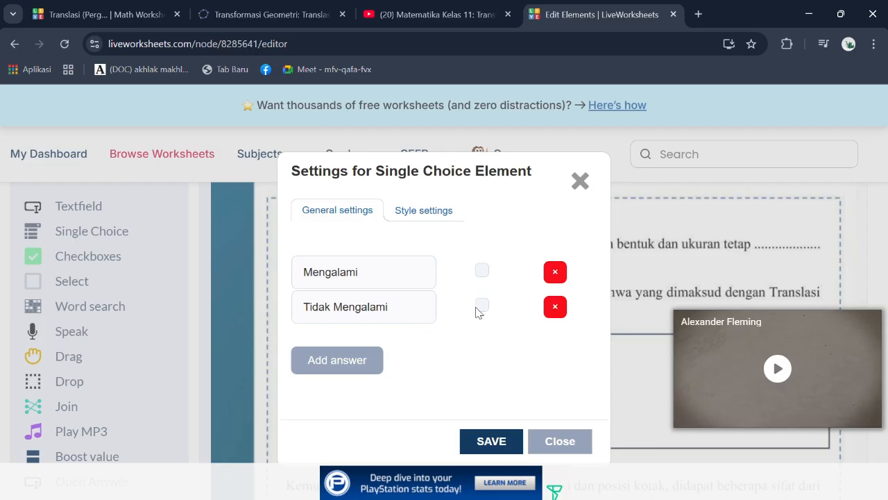
left_click(481, 305)
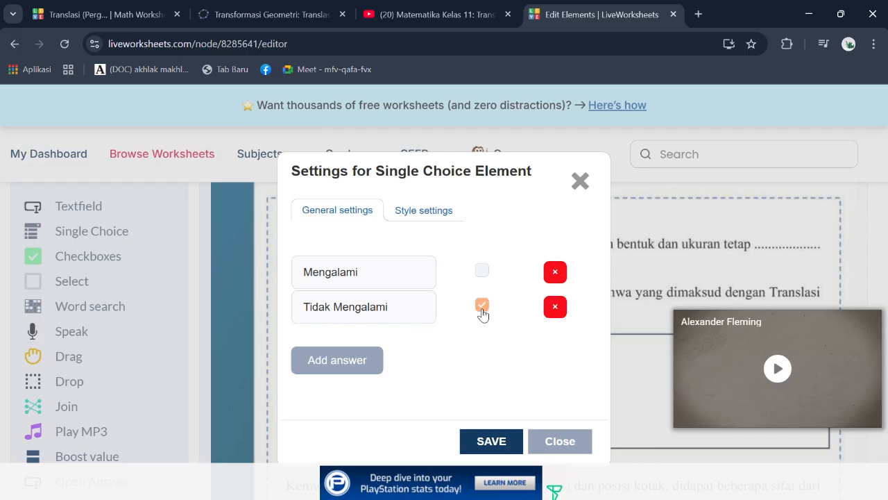
left_click(491, 441)
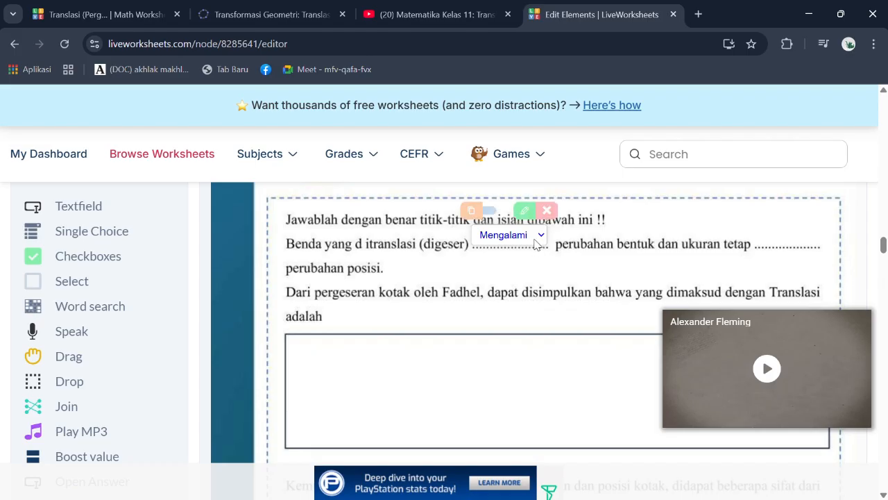
Duplicate the first blank's Single Choice element onto the second blank, mark Mengalami instead as its correct answer and save.
left_click(471, 209)
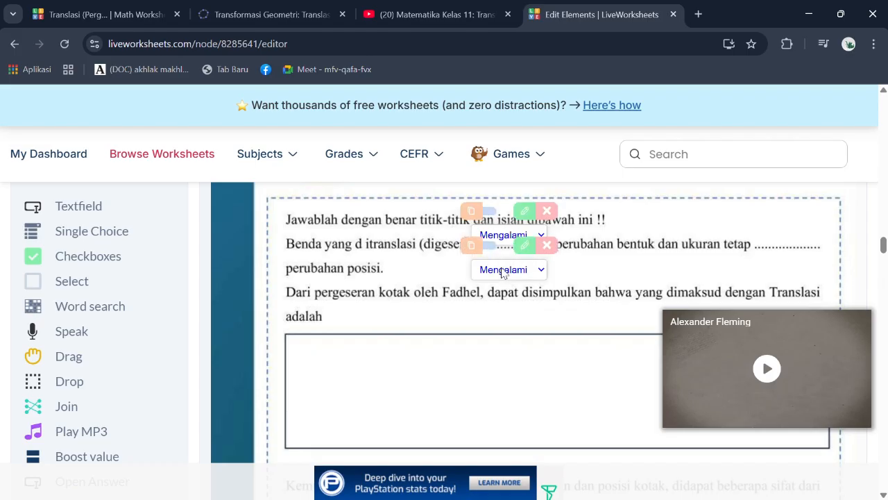
left_click_drag(504, 274, 782, 238)
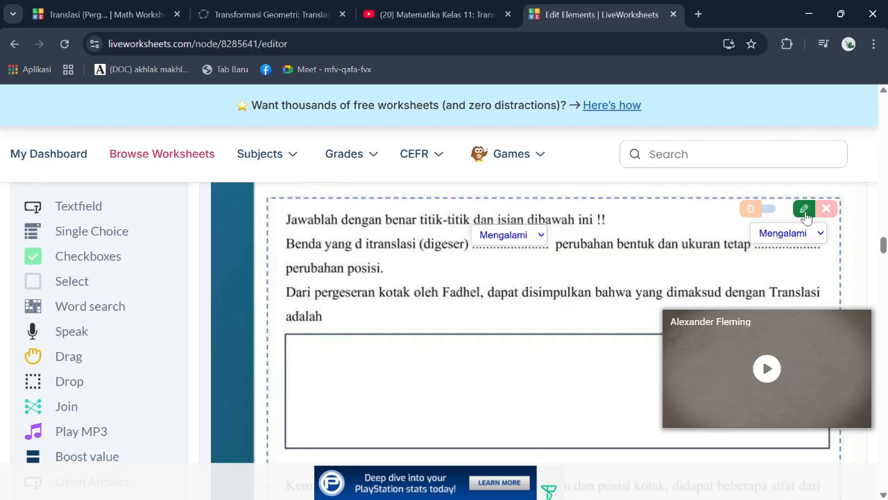
left_click(805, 211)
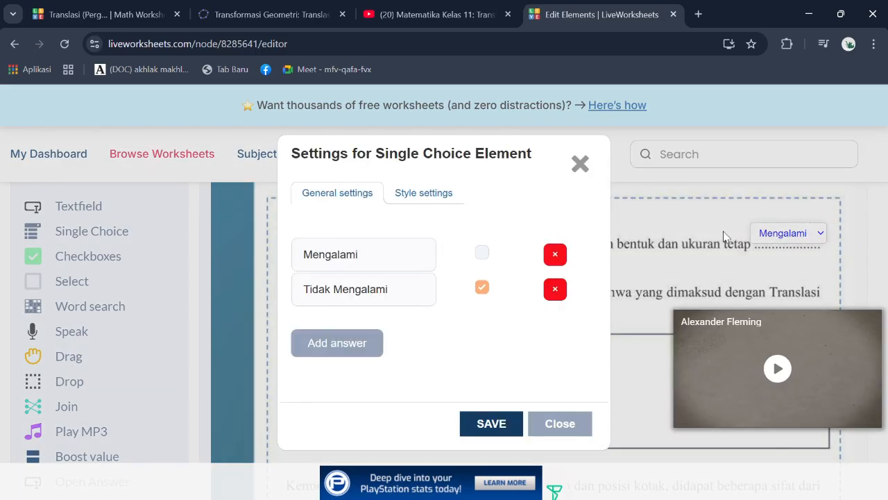
left_click(481, 256)
left_click(482, 287)
left_click(492, 423)
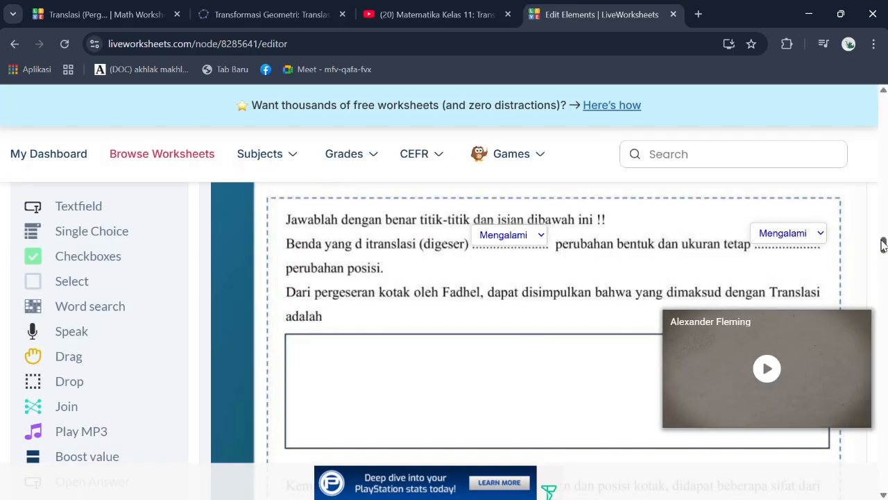
Duplicate the Nama field's Open Answer element on the cover page and move the copy below the Kelas label.
left_click_drag(883, 246, 884, 248)
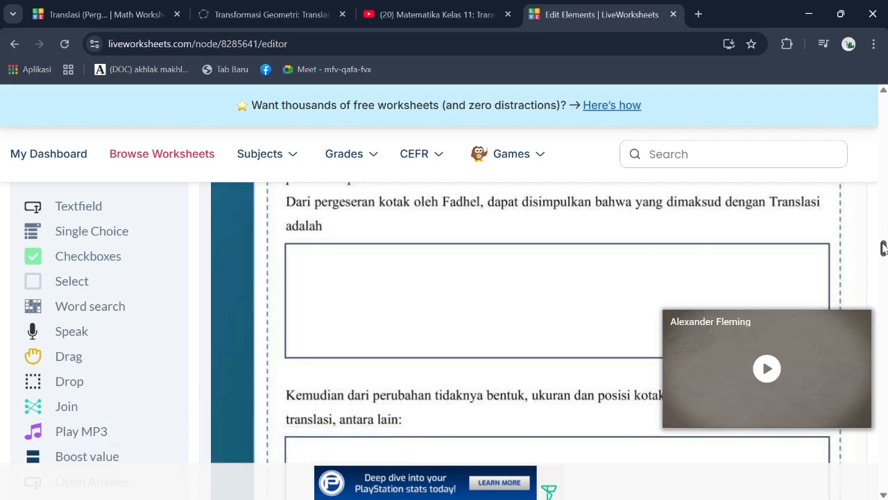
left_click_drag(883, 248, 883, 156)
mouse_move(630, 345)
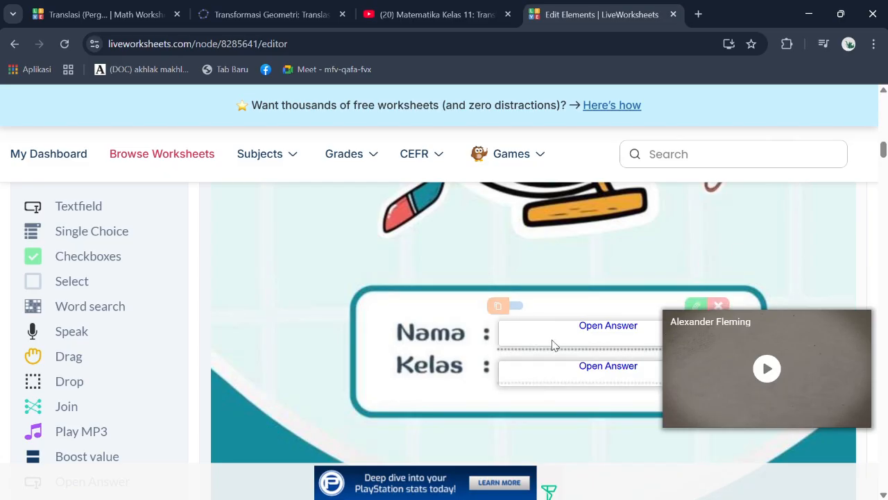
mouse_move(553, 345)
left_mouse_down()
mouse_move(545, 361)
mouse_move(553, 342)
left_mouse_up()
left_click(496, 305)
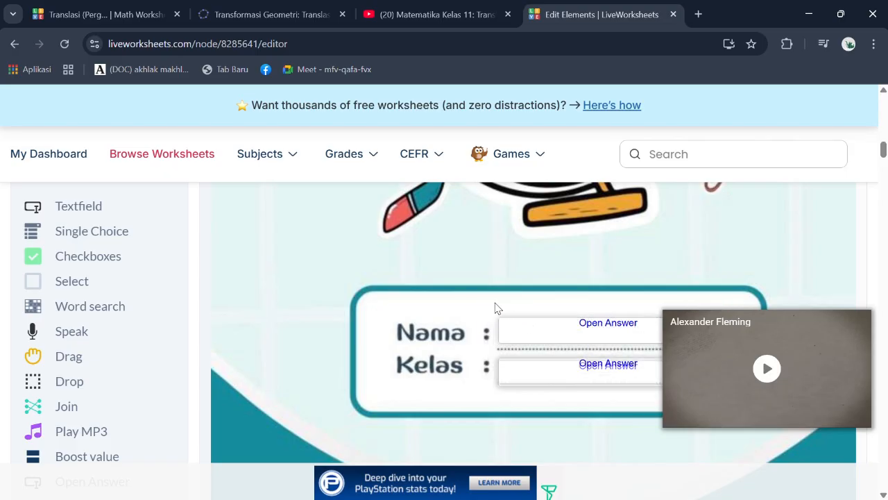
left_click_drag(552, 385, 333, 395)
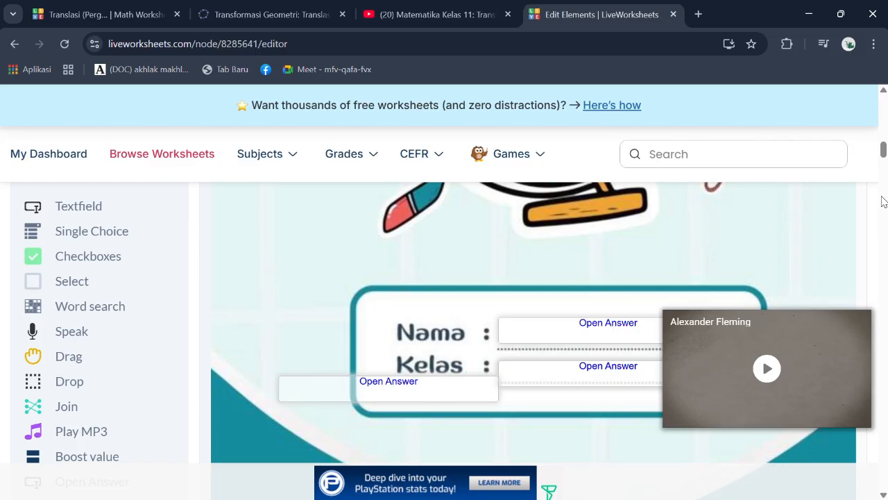
left_click_drag(602, 372, 344, 301)
left_click(503, 274)
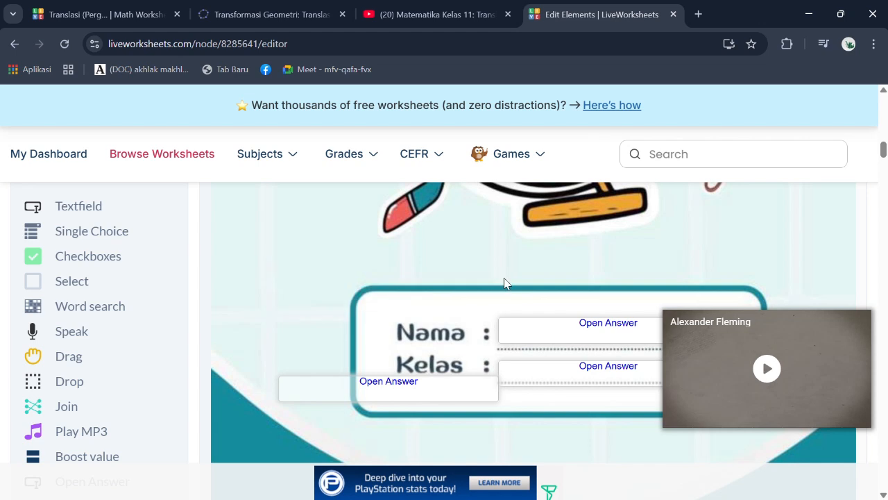
Move the copied Open Answer element down onto the header of the LKPD page and delete it.
scroll(763, 179, "down", 2)
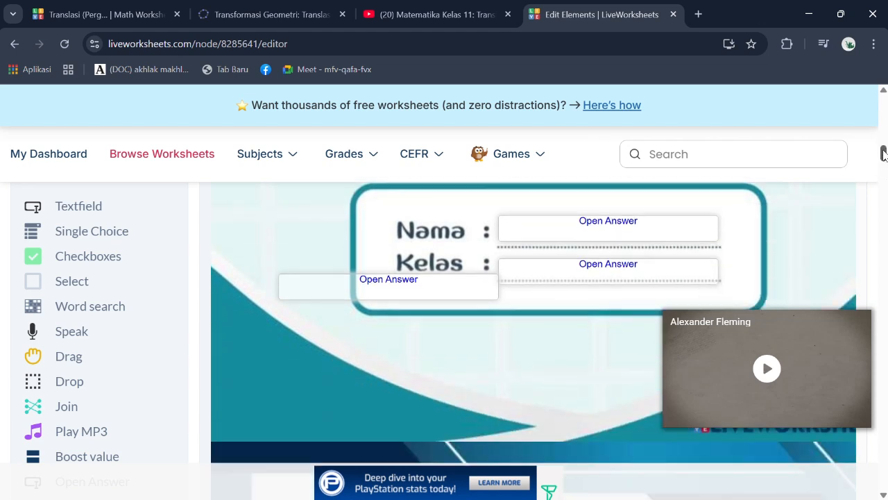
left_click_drag(488, 275, 662, 466)
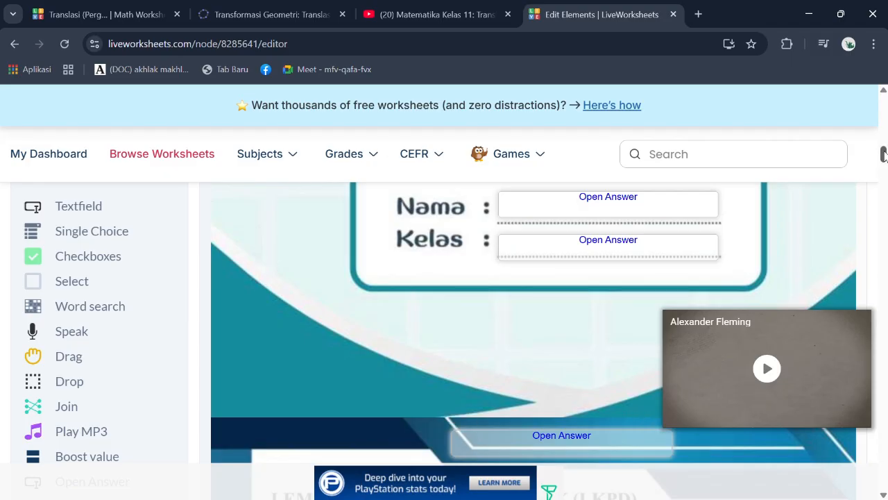
mouse_move(884, 153)
left_mouse_down()
mouse_move(884, 171)
mouse_move(884, 159)
left_mouse_up()
left_click(661, 277)
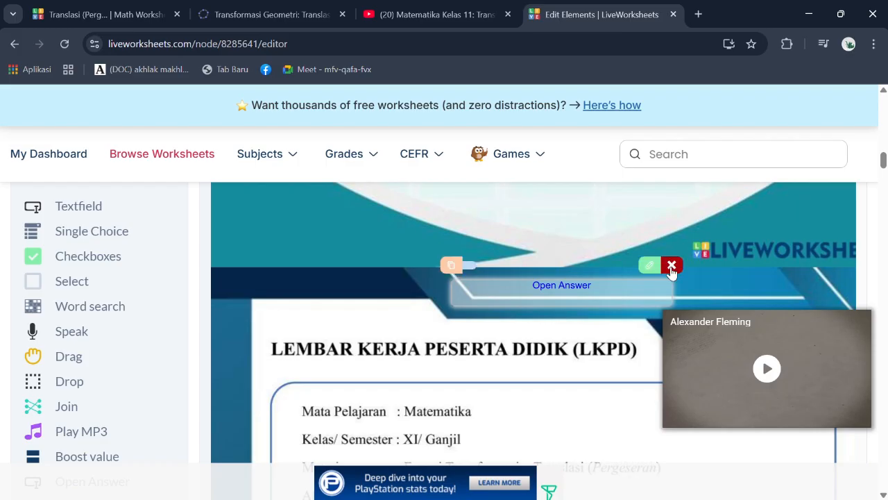
left_click(670, 265)
scroll(671, 265, "down", 1)
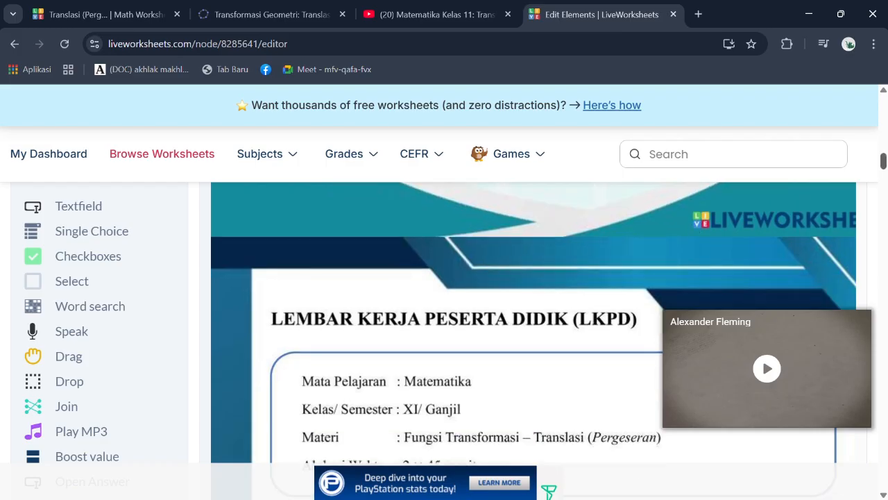
Add an Open Answer element to the answer box for the meaning of Translasi and resize it to fill the box.
scroll(533, 322, "down", 20)
scroll(534, 323, "down", 5)
scroll(533, 323, "up", 2)
scroll(534, 323, "down", 2)
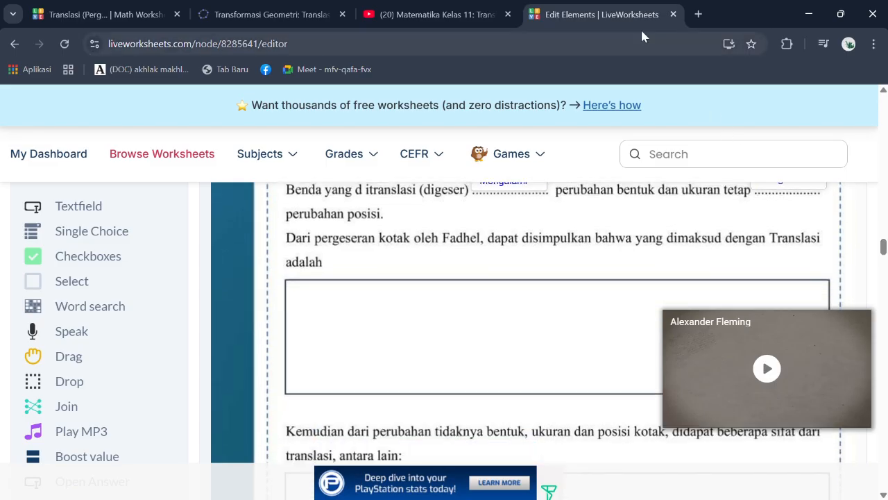
left_click_drag(637, 22, 596, 89)
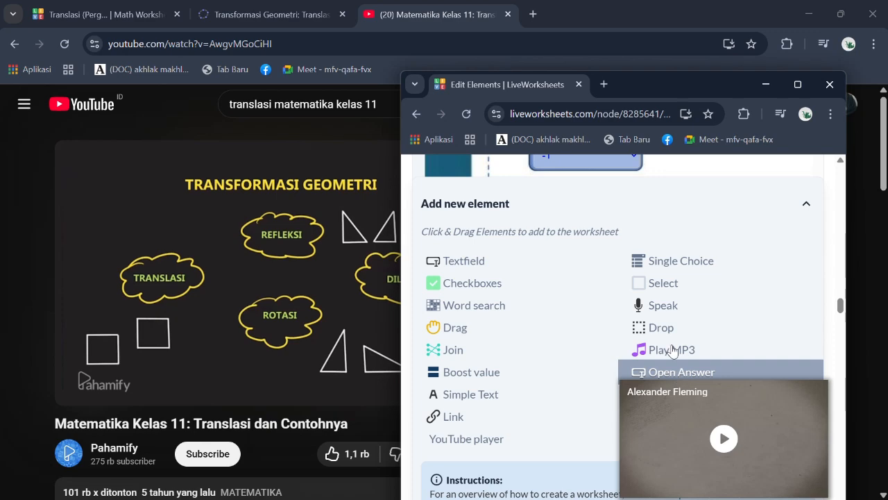
left_click_drag(548, 89, 565, 14)
left_click_drag(299, 231, 382, 376)
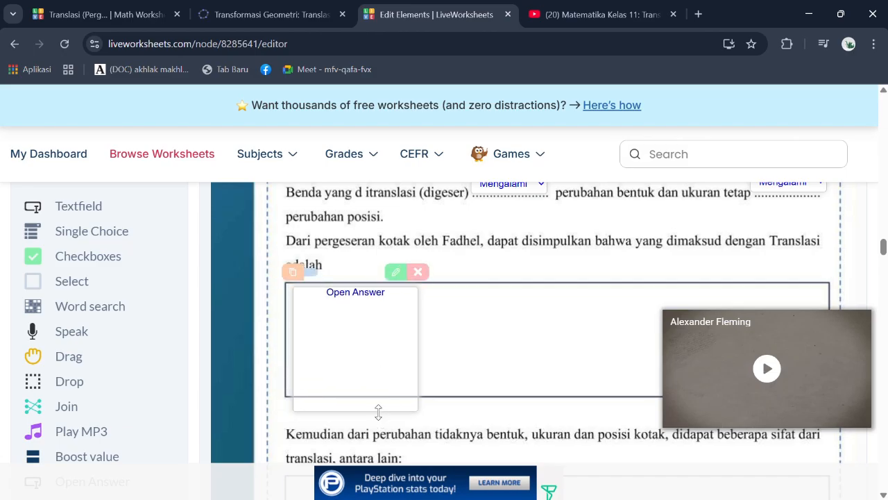
mouse_move(381, 412)
left_mouse_down()
mouse_move(383, 387)
mouse_move(382, 395)
left_mouse_up()
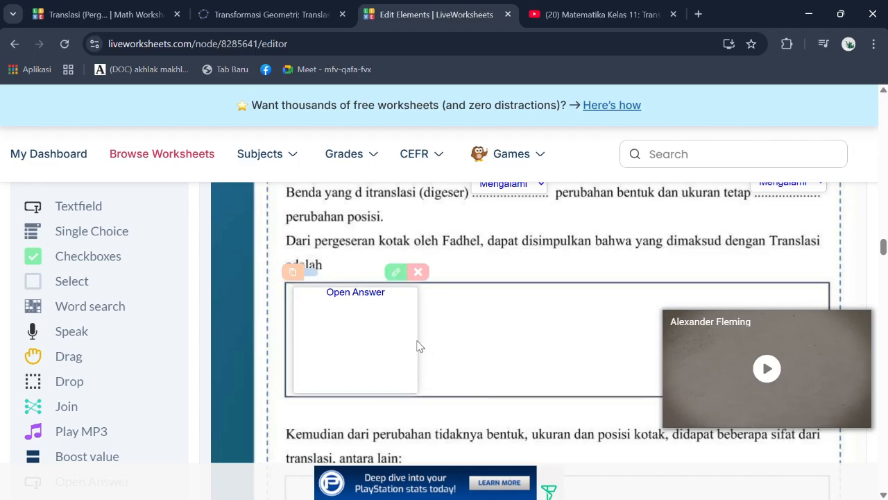
left_click_drag(418, 339, 829, 307)
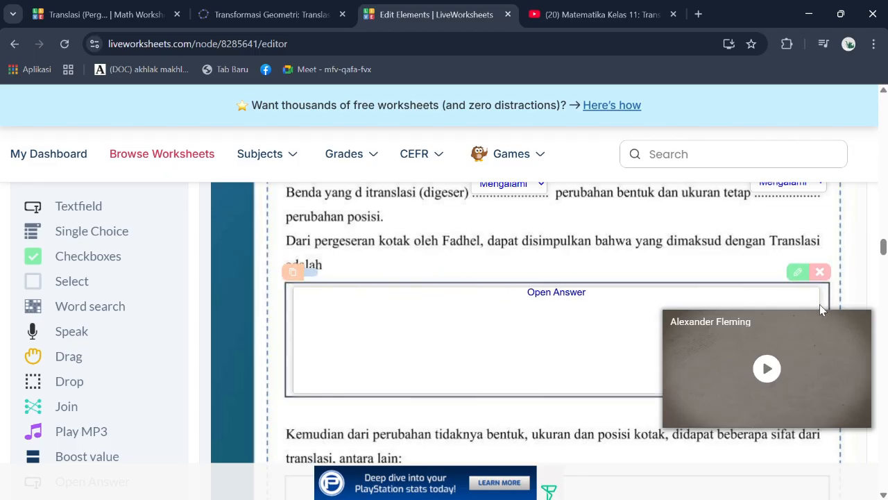
Set the Open Answer element for the meaning of Translasi to It Must Be Filled By The Student and save.
left_click(798, 271)
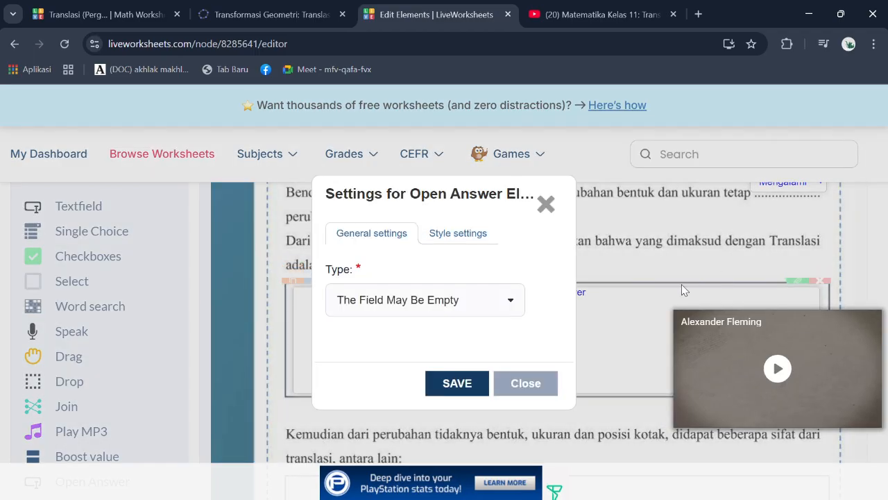
left_click(515, 298)
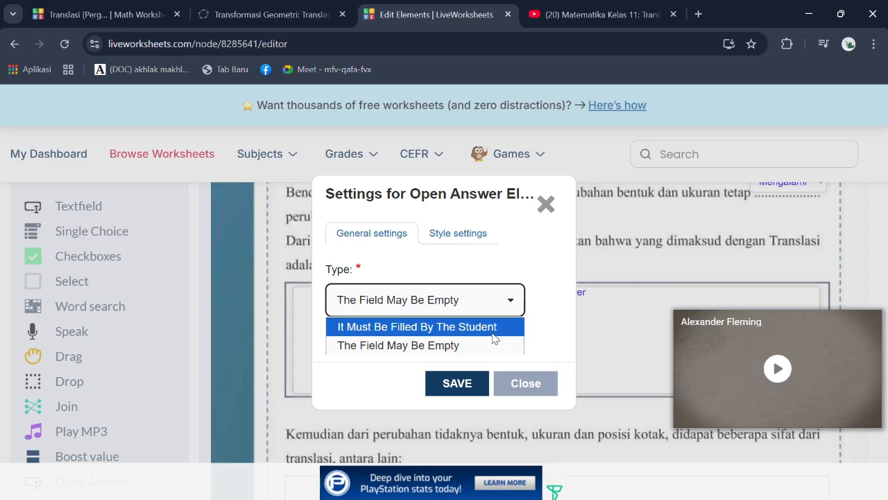
left_click(494, 327)
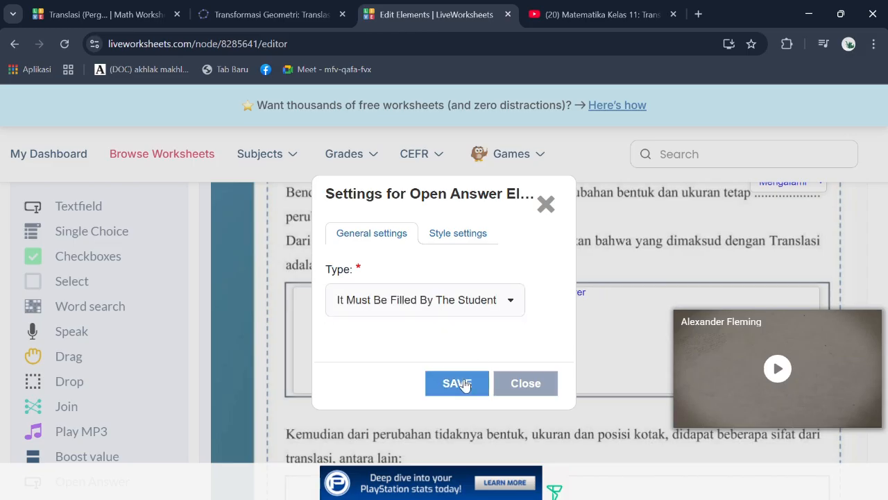
left_click(462, 386)
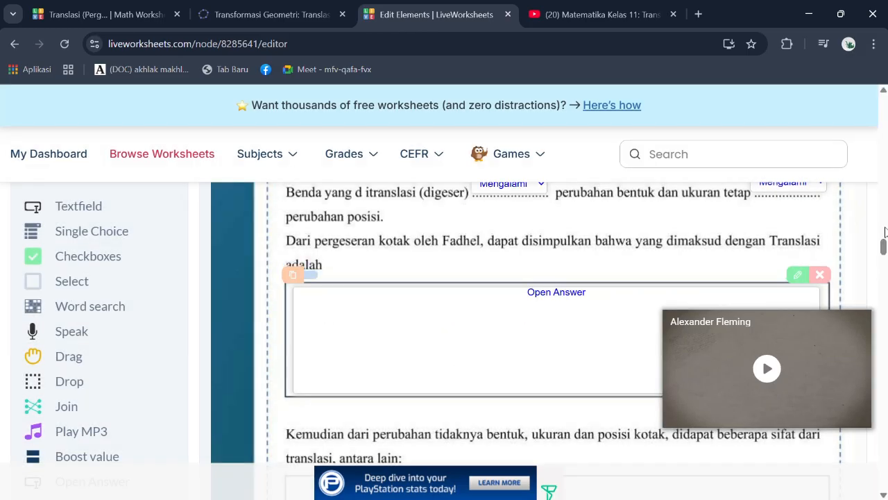
Duplicate the Open Answer element, place the copy in the answer box for the properties of translasi and save its settings.
scroll(881, 256, "down", 3)
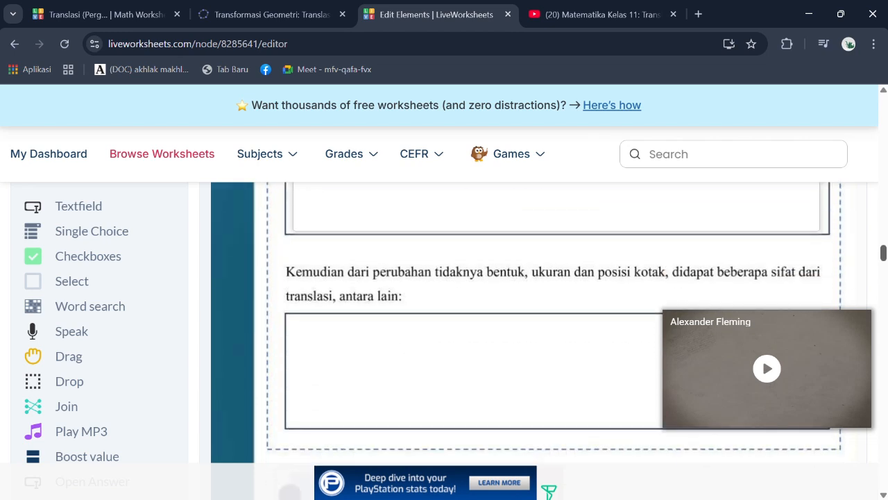
left_click_drag(883, 254, 883, 255)
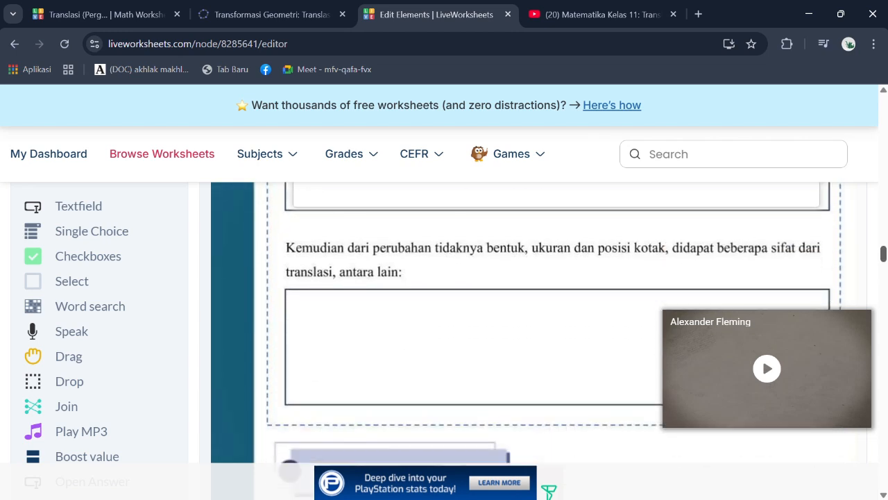
scroll(554, 339, "up", 2)
scroll(809, 260, "up", 2)
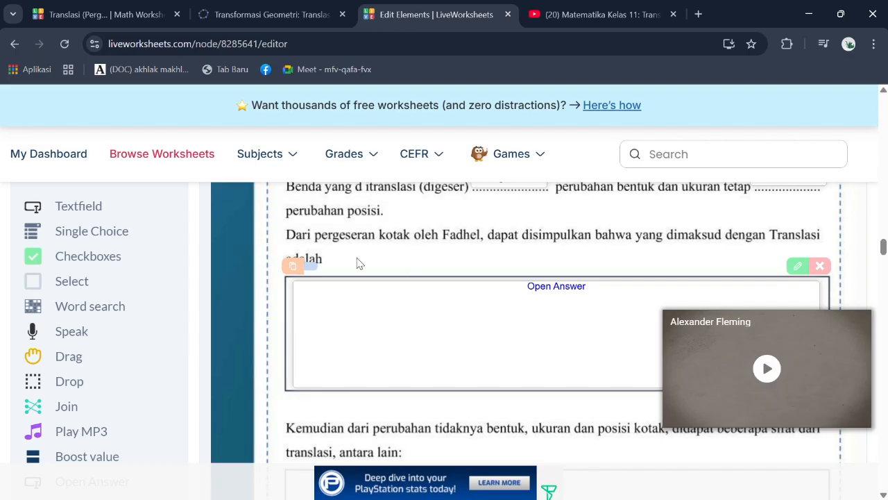
left_click(292, 266)
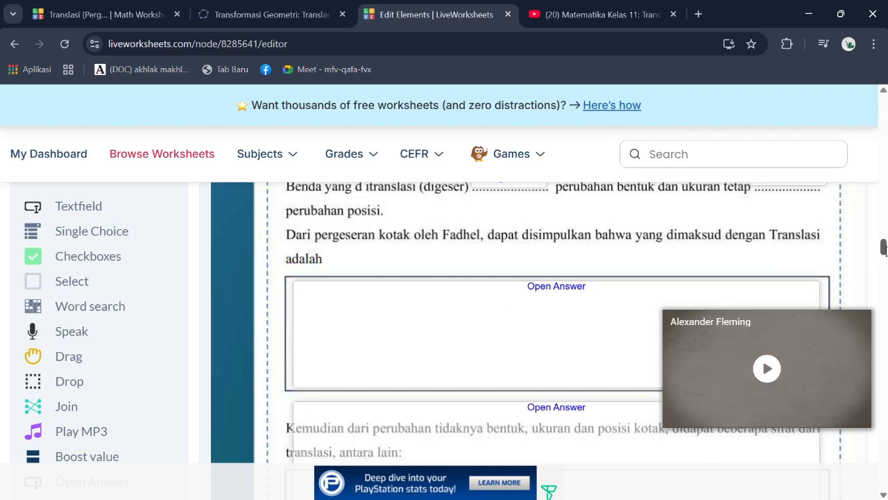
scroll(658, 215, "down", 3)
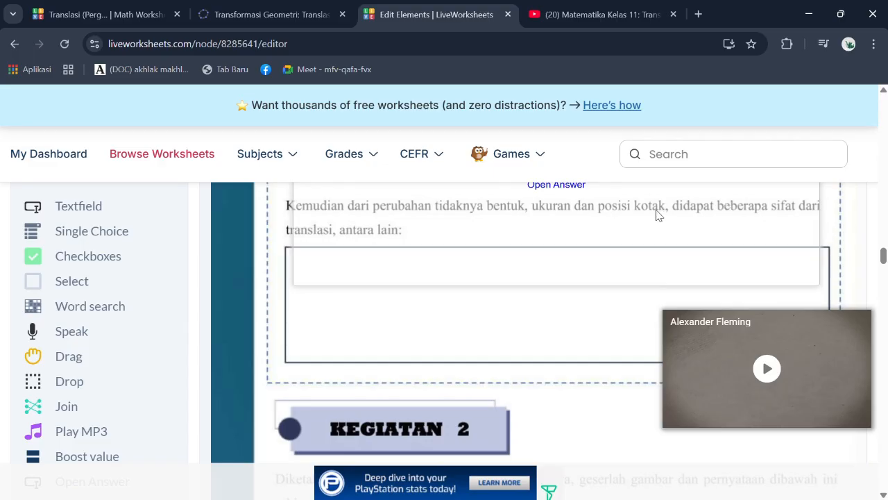
left_click_drag(656, 209, 656, 288)
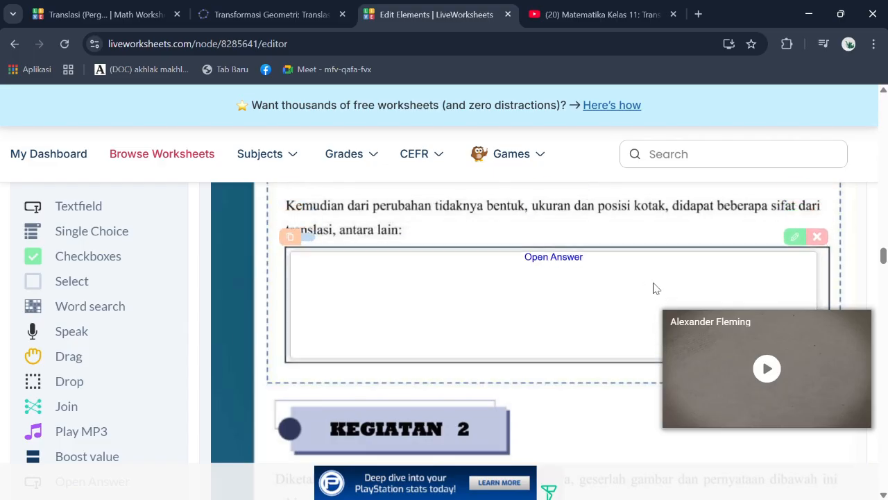
left_click(801, 237)
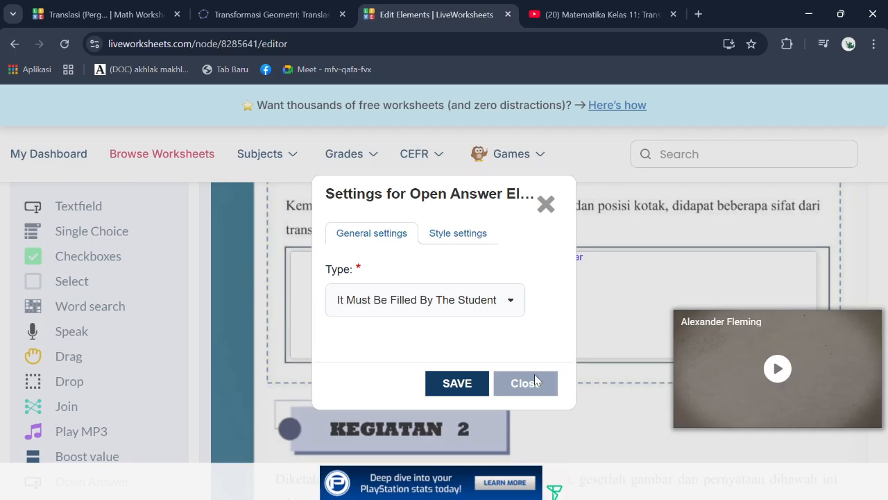
left_click(461, 382)
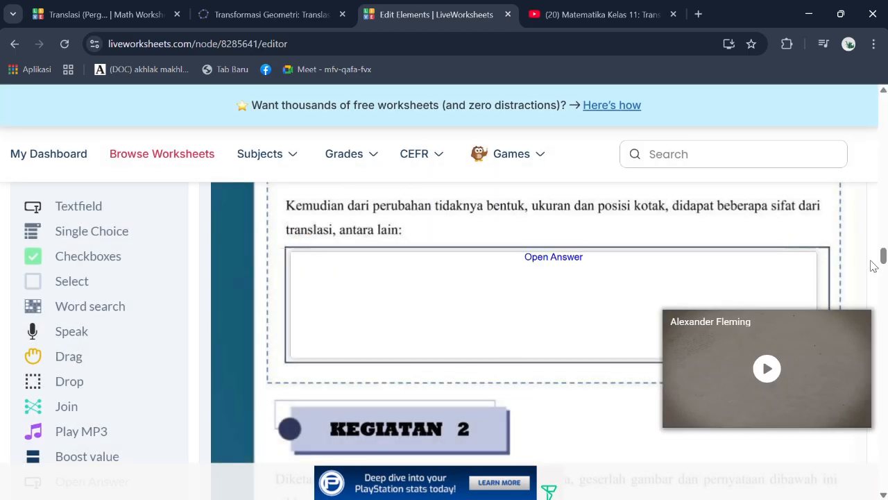
Add a Drag element in Kegiatan 2 and resize it to cover the red and green pentagon picture.
left_click_drag(884, 259, 883, 262)
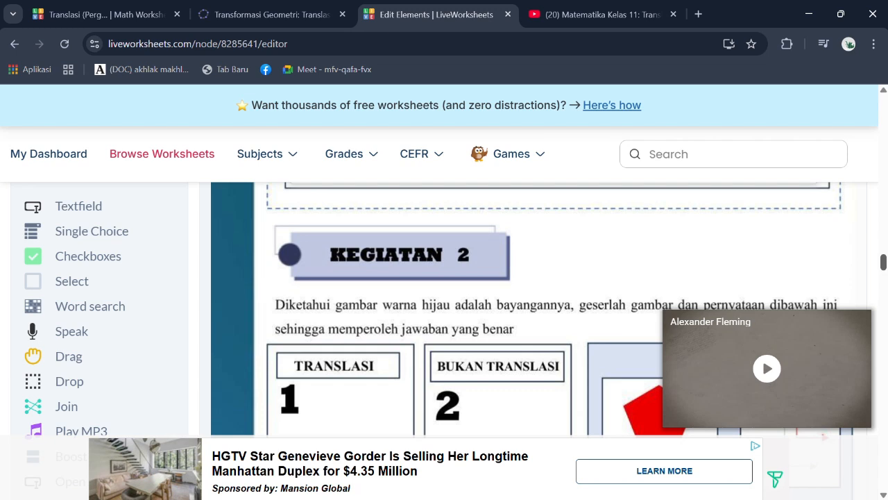
left_click_drag(883, 262, 883, 267)
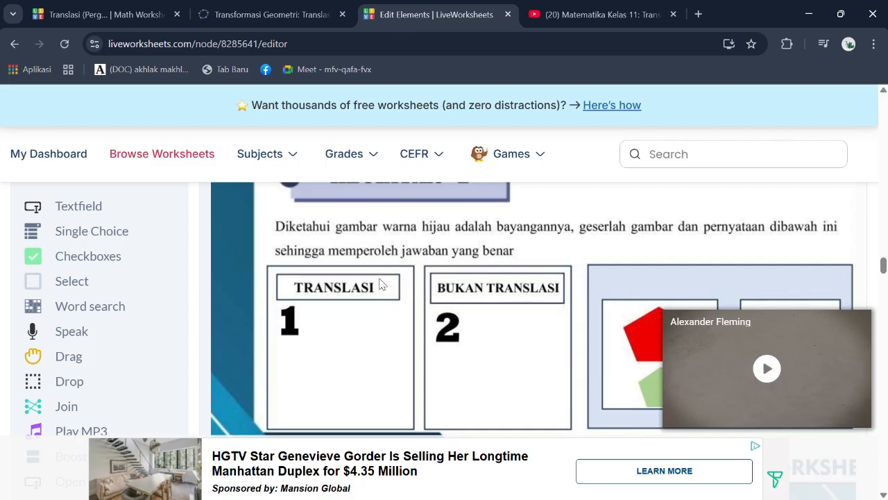
key("alt+Tab")
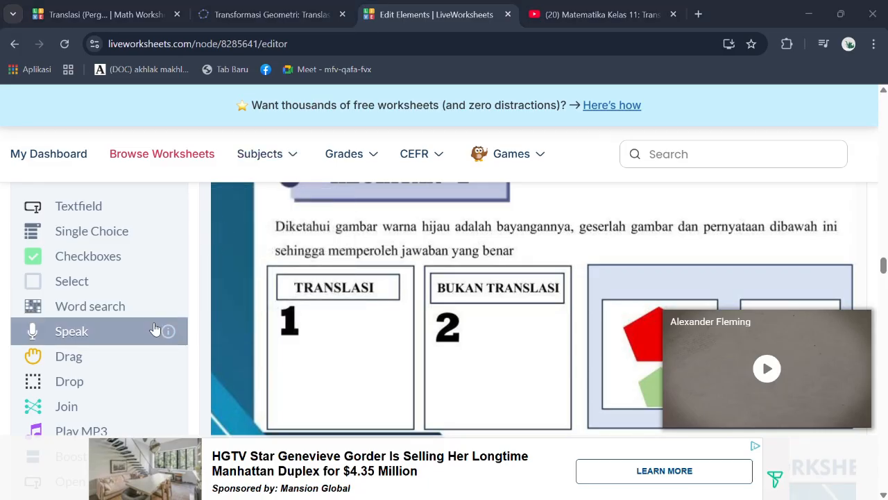
left_click(142, 358)
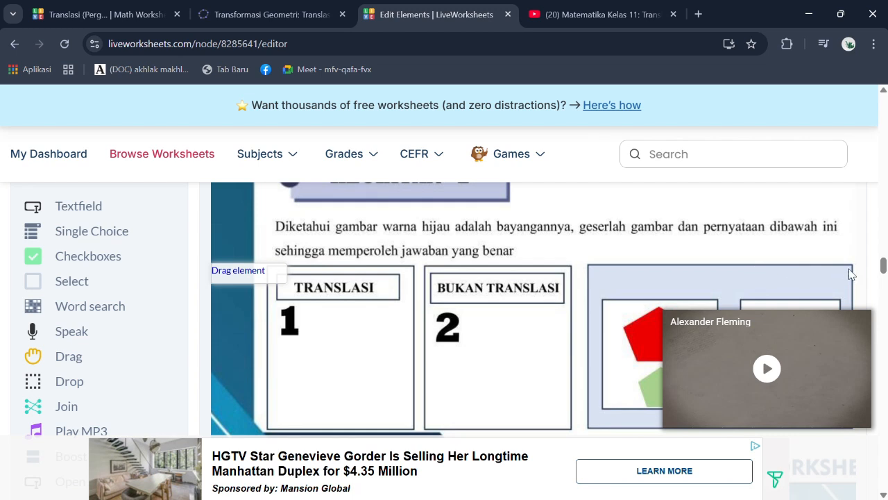
scroll(772, 229, "down", 2)
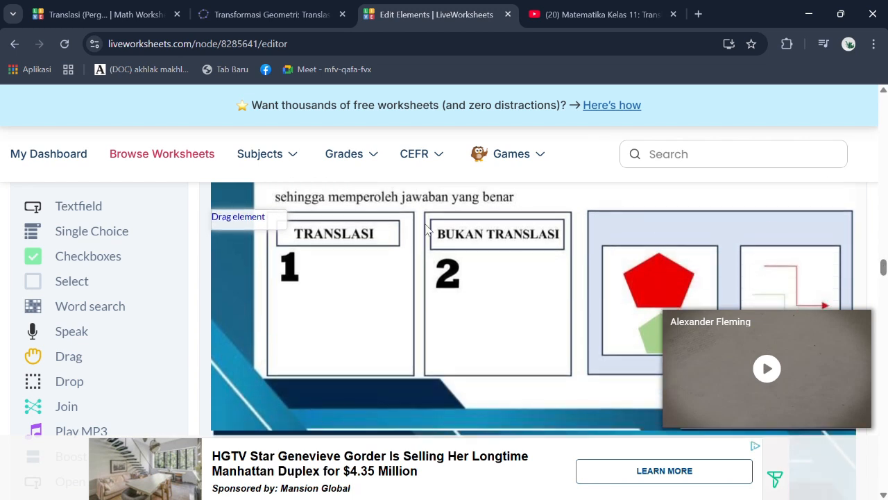
left_click_drag(239, 221, 633, 262)
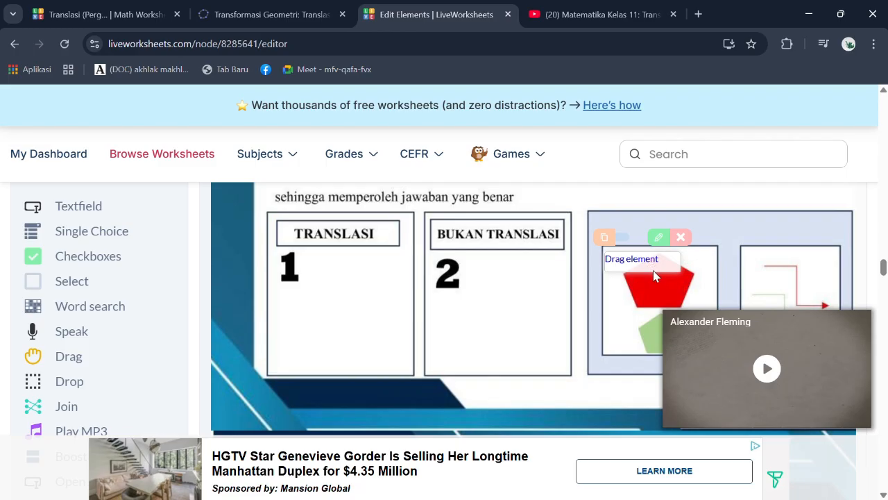
left_click_drag(656, 274, 674, 359)
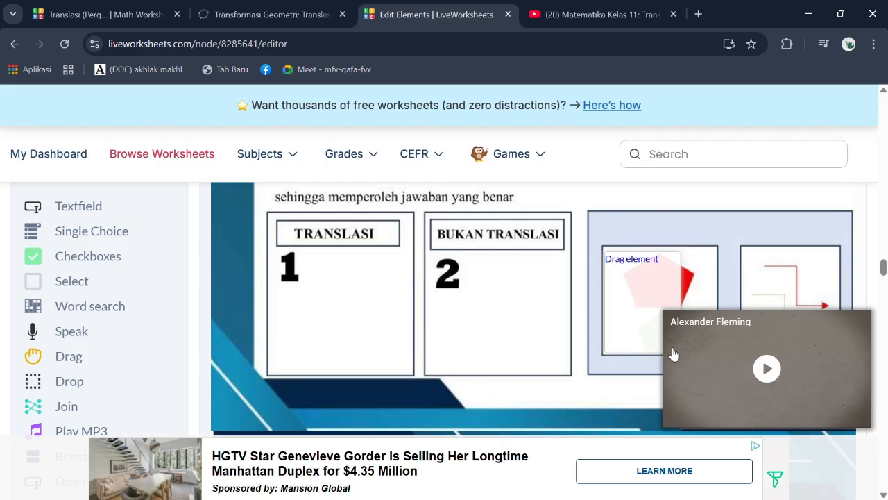
left_click_drag(680, 274, 716, 274)
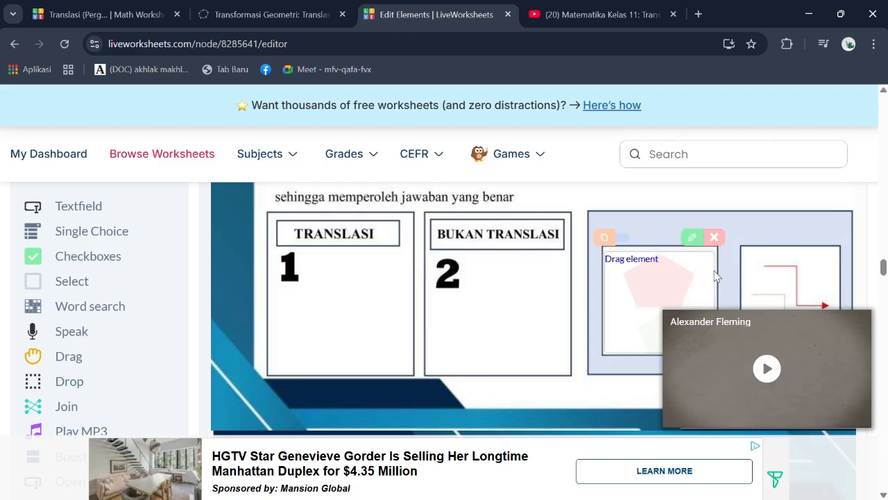
Set the pentagon picture's Drag element value to 1 and save.
left_click(692, 237)
left_click(343, 309)
type("1")
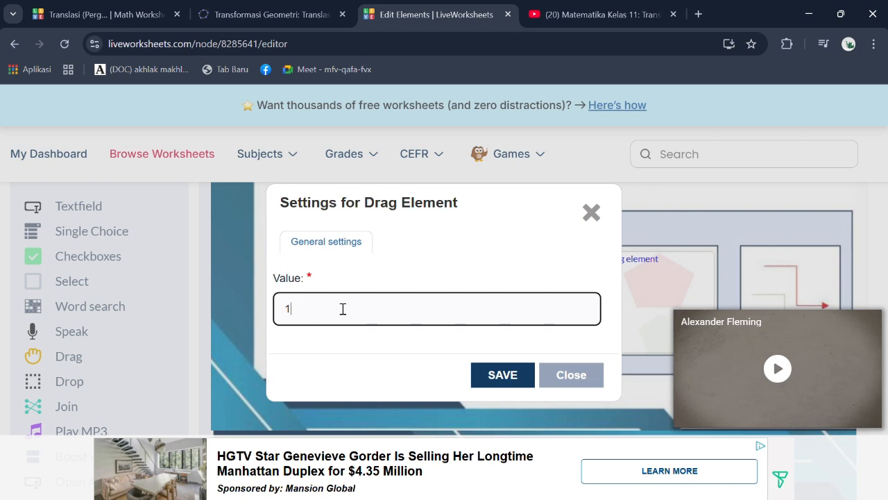
left_click(515, 373)
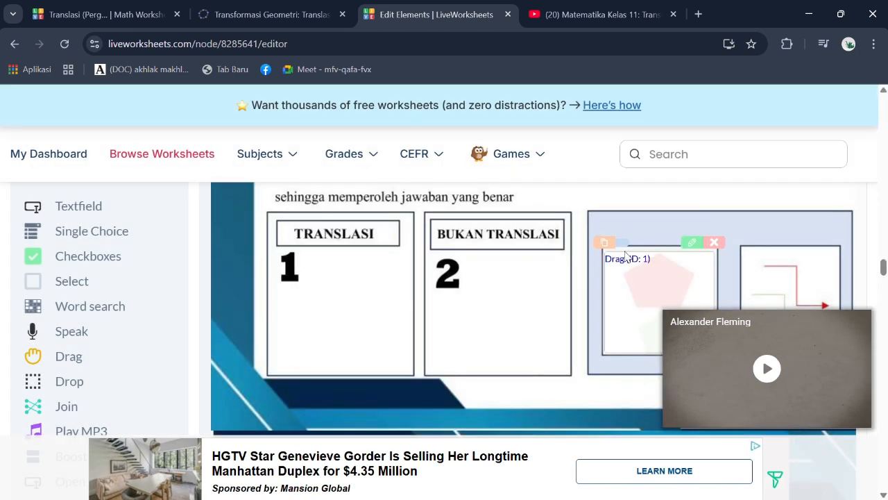
Duplicate the pentagon's Drag element and fit the copy over the arrow picture beside it.
left_click(604, 236)
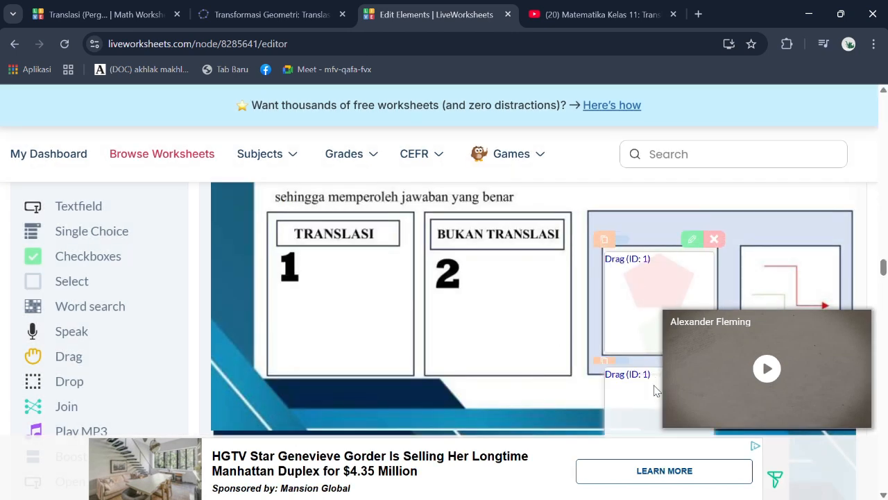
left_click_drag(651, 408, 793, 293)
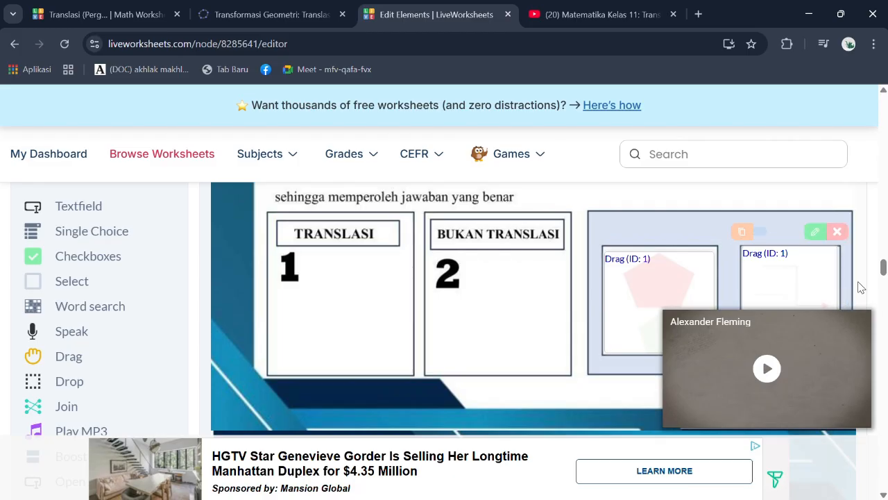
left_click_drag(883, 267, 883, 269)
left_click_drag(786, 244, 787, 245)
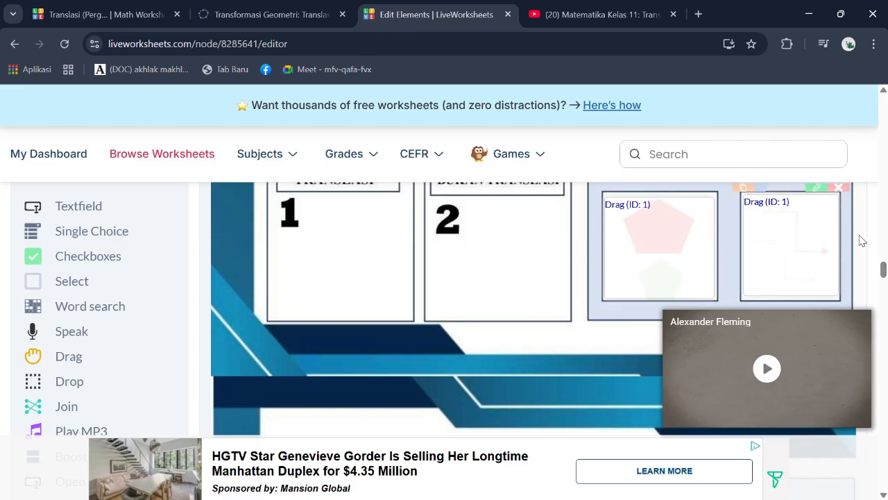
left_click_drag(883, 268, 883, 265)
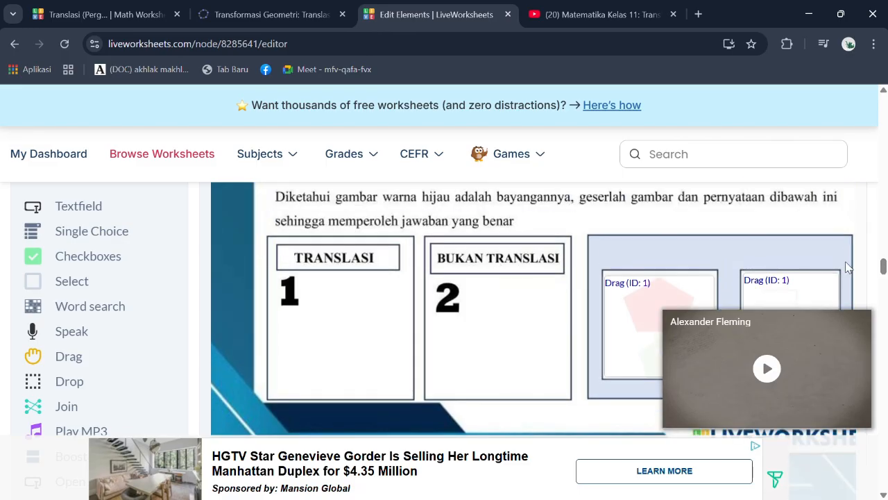
Set the arrow picture's Drag element value to 2 and save.
left_click(809, 261)
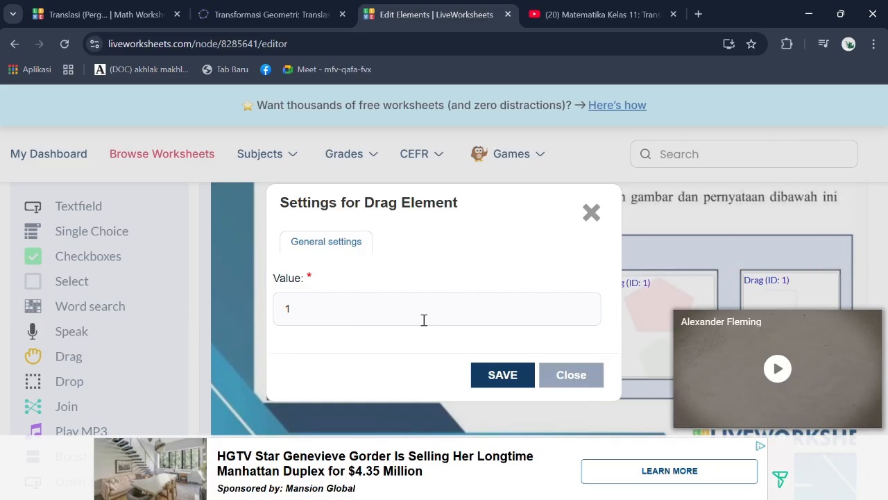
left_click(390, 319)
key("BackSpace")
type("2")
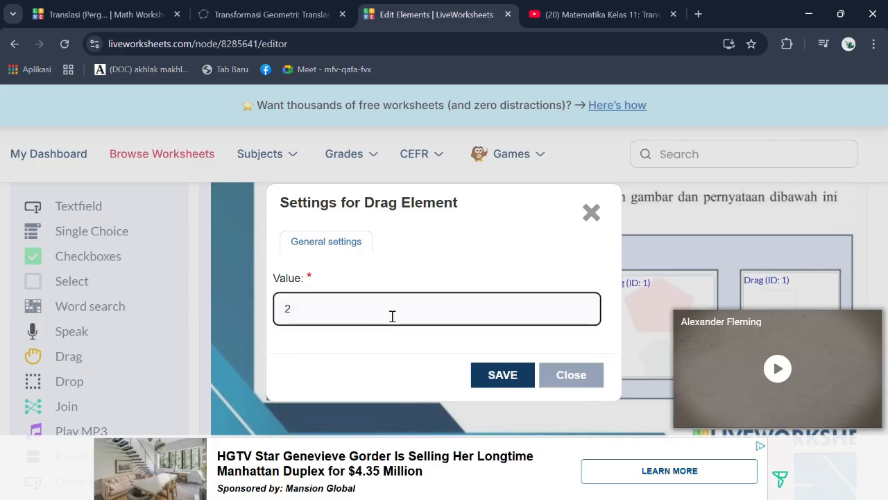
left_click(502, 385)
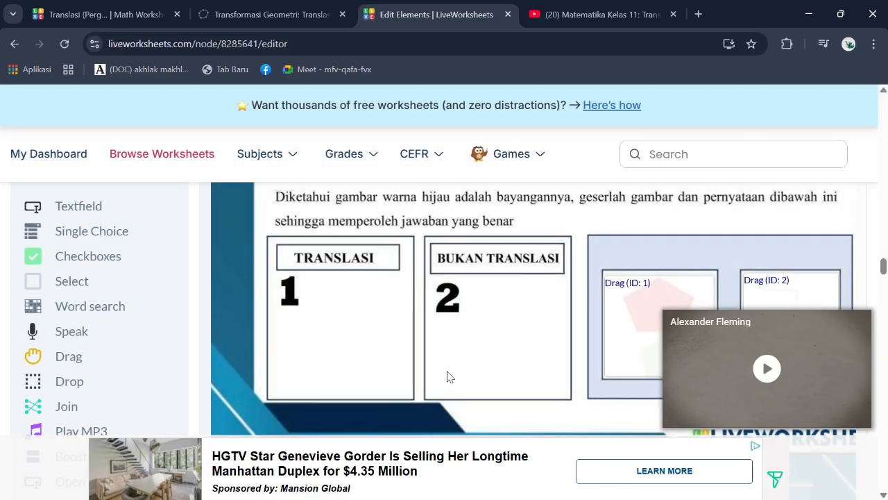
Add a Drop element resized to fill the TRANSLASI box below its heading, and nudge the pentagon's Drag element slightly.
left_click(111, 385)
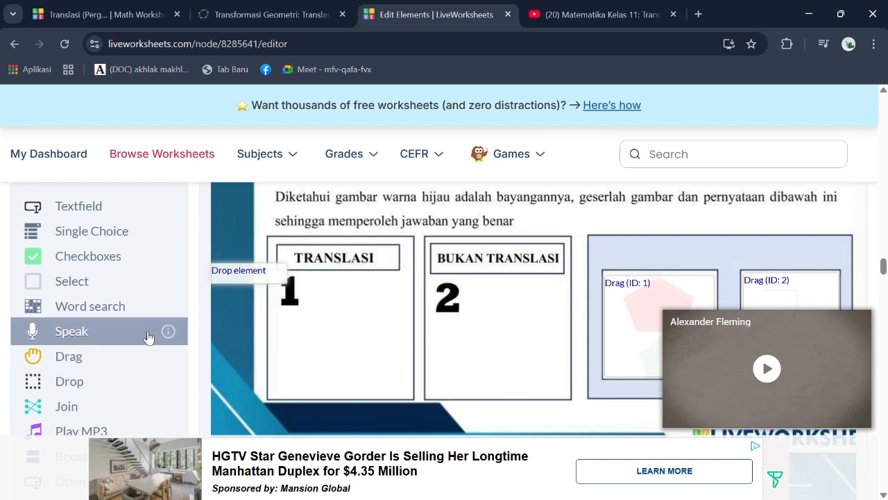
mouse_move(238, 278)
left_click_drag(236, 277, 299, 288)
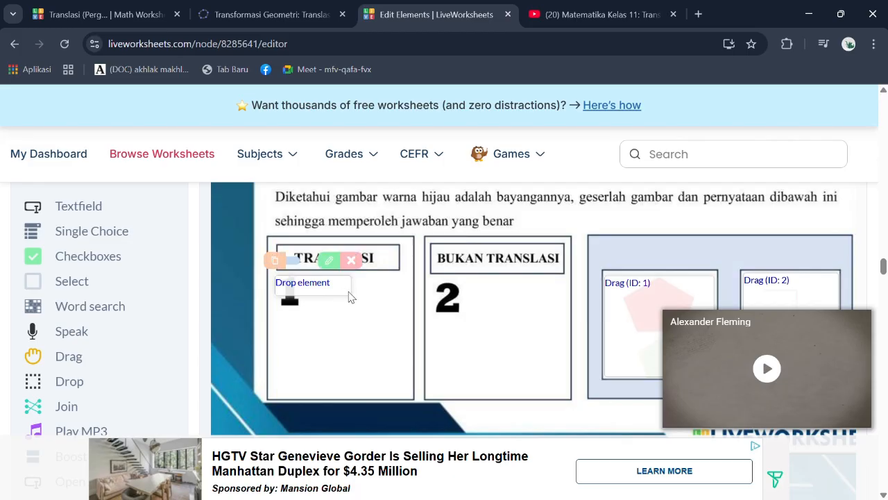
left_click_drag(349, 295, 406, 390)
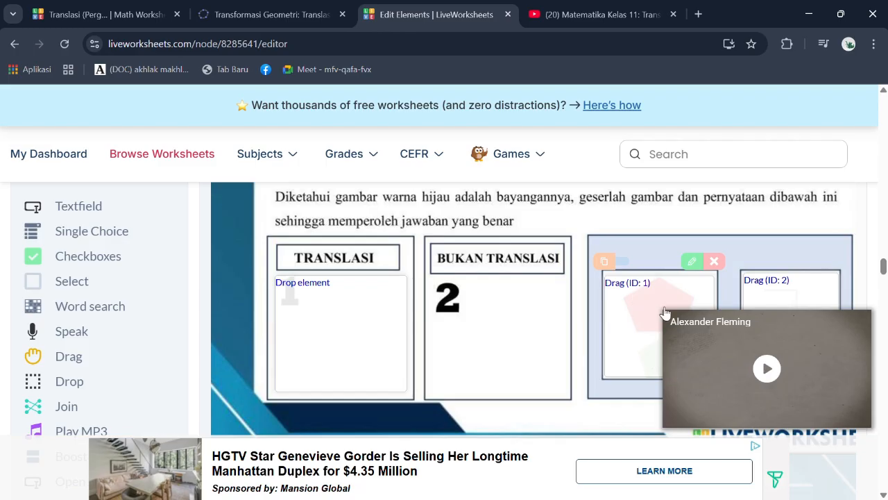
mouse_move(342, 337)
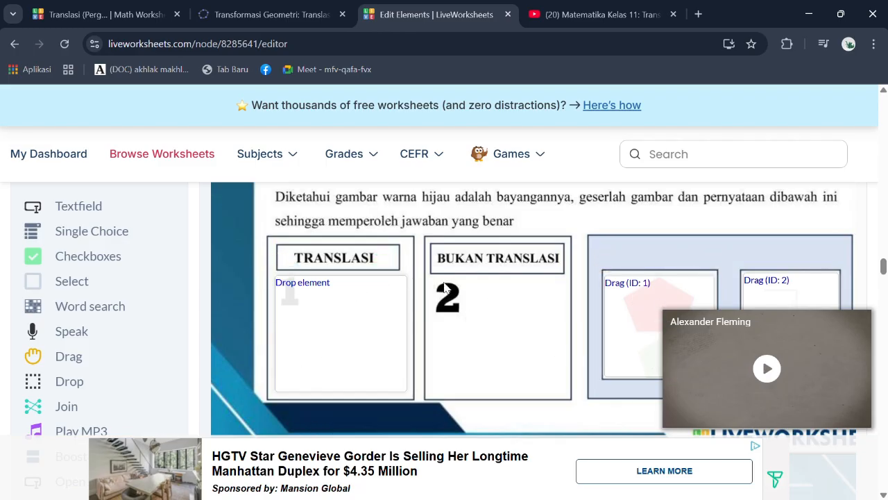
mouse_move(684, 321)
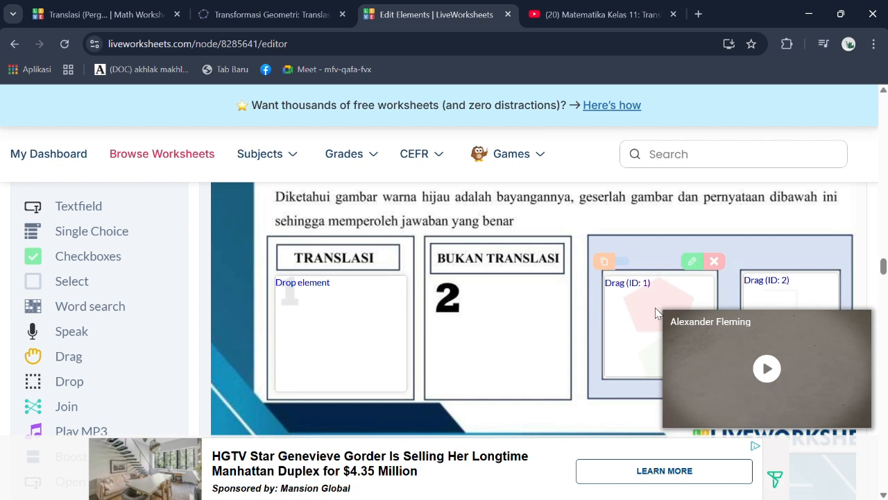
mouse_move(652, 312)
left_mouse_down()
mouse_move(657, 396)
mouse_move(637, 390)
mouse_move(638, 378)
mouse_move(626, 398)
mouse_move(567, 398)
mouse_move(592, 341)
mouse_move(655, 295)
mouse_move(726, 263)
mouse_move(668, 287)
mouse_move(656, 310)
left_mouse_up()
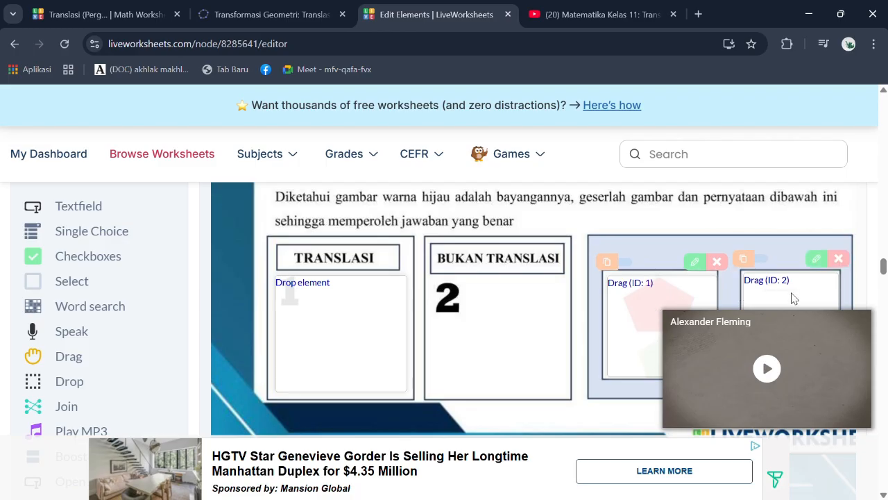
Nudge the arrow picture's Drag element slightly, and set the TRANSLASI box's Drop element value to 2.
left_click_drag(798, 294, 785, 280)
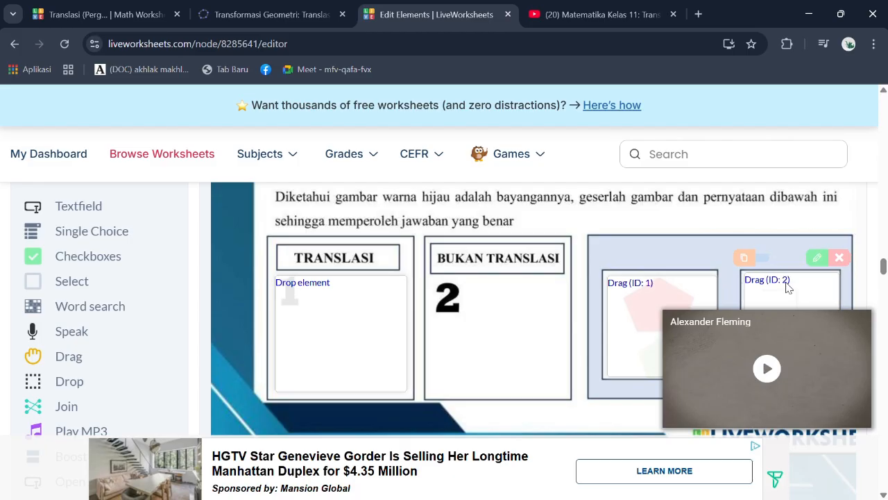
mouse_move(377, 304)
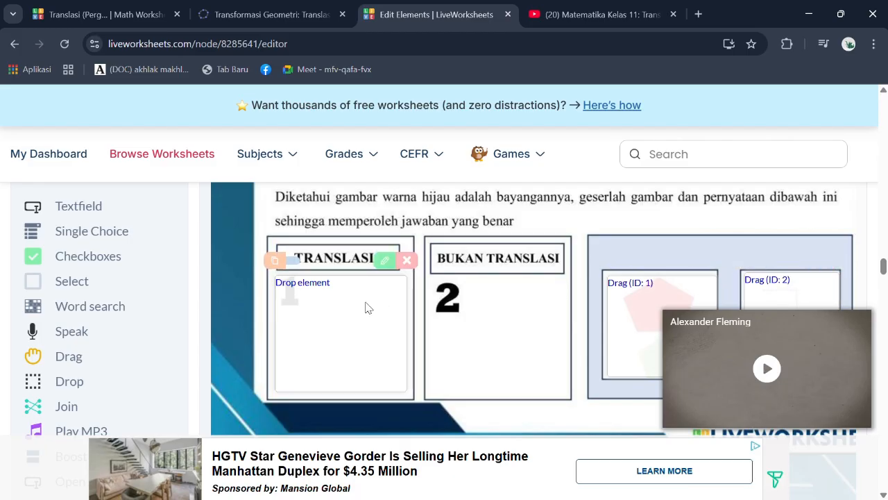
left_click(384, 261)
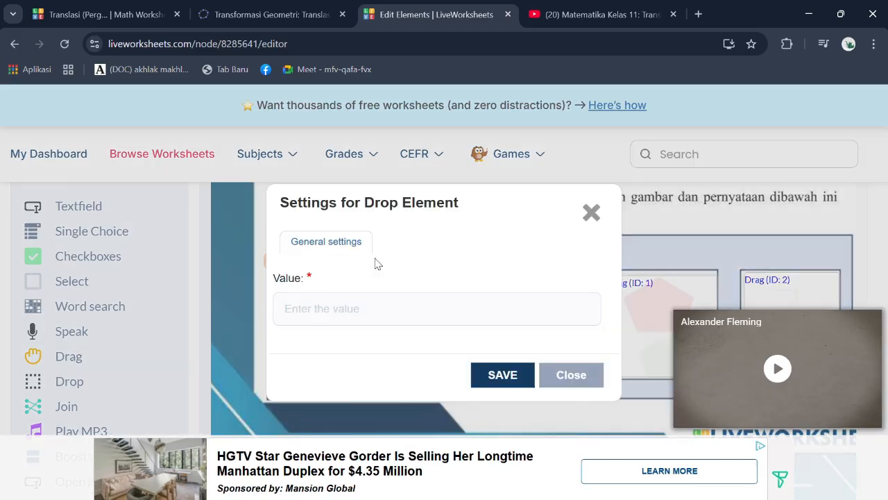
left_click(328, 306)
type("2")
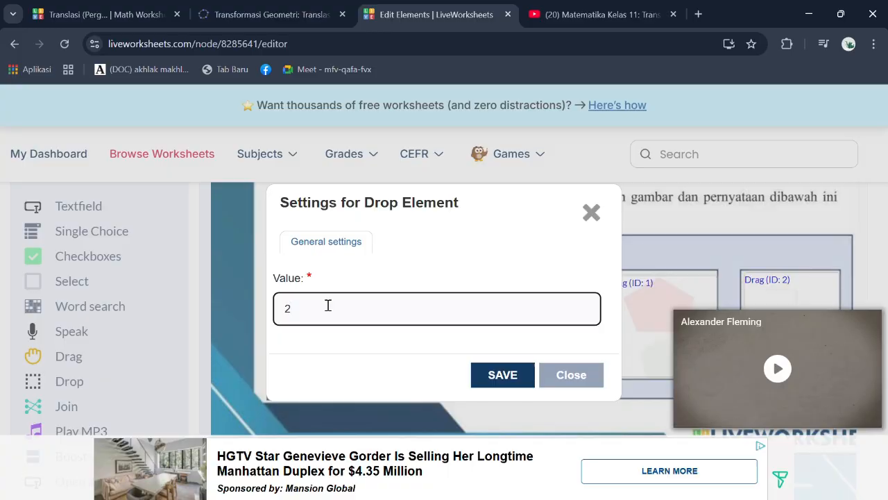
left_click(510, 378)
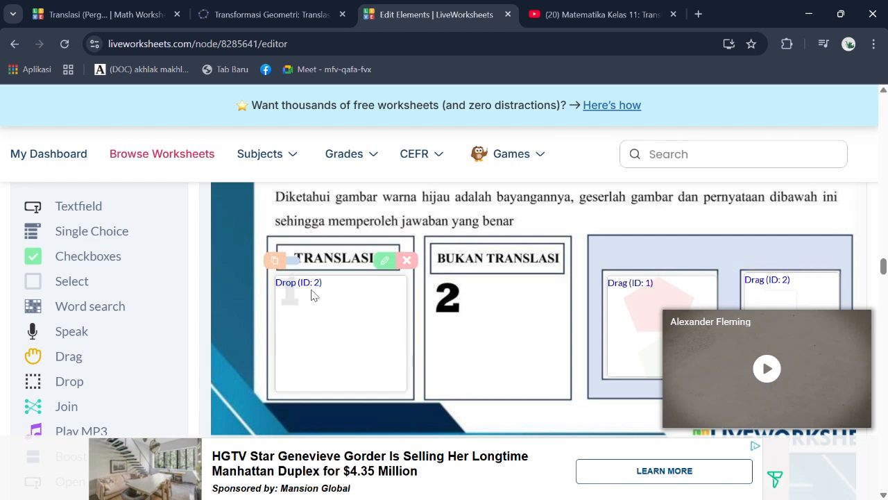
Duplicate the TRANSLASI Drop element into the BUKAN TRANSLASI box and set the copy's value to 1.
left_click(278, 262)
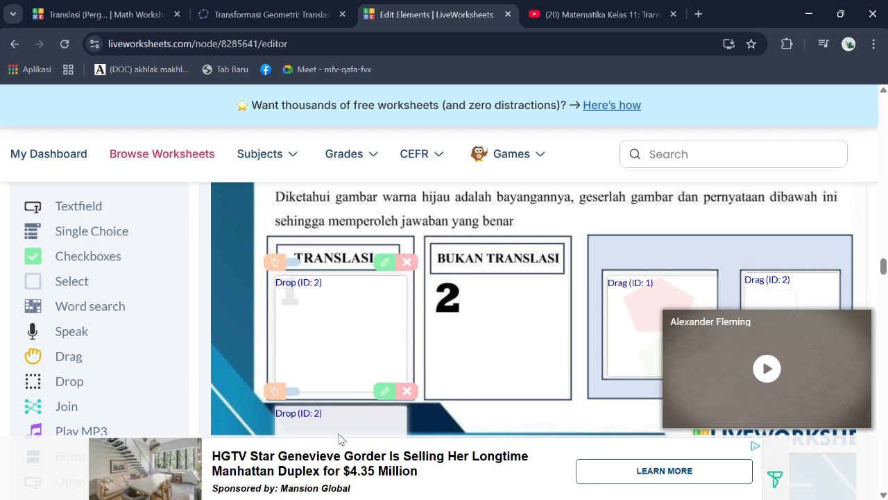
left_click_drag(337, 432, 499, 306)
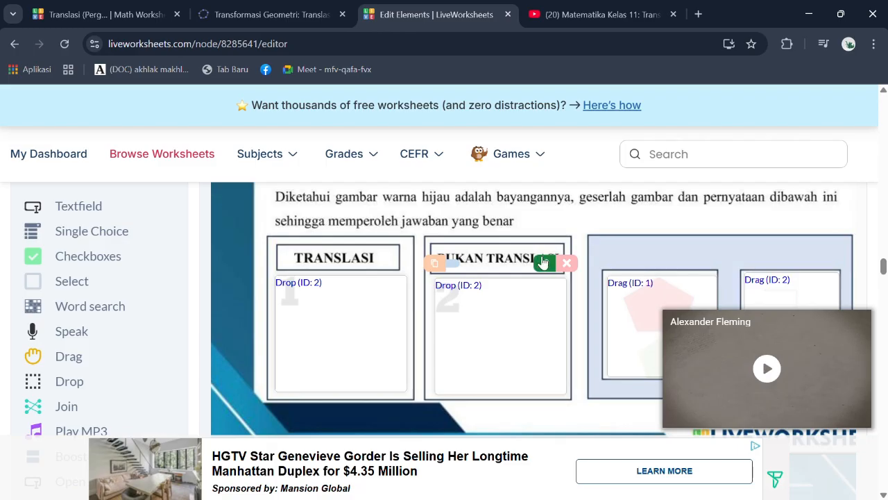
left_click(543, 263)
left_click(307, 315)
key("BackSpace")
type("1")
left_click(525, 376)
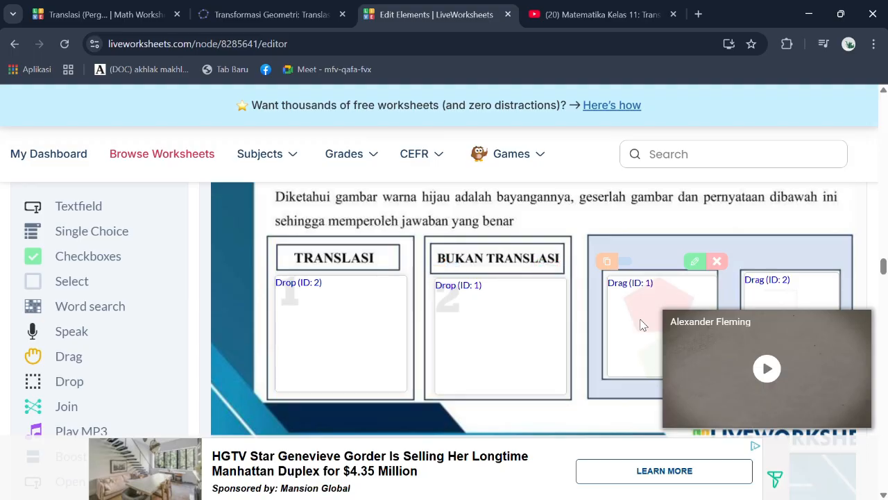
Add a Drag element fitted over the TRANSLASI label beside pictures 3 and 4, and set its value to 1.
left_click_drag(883, 266, 887, 283)
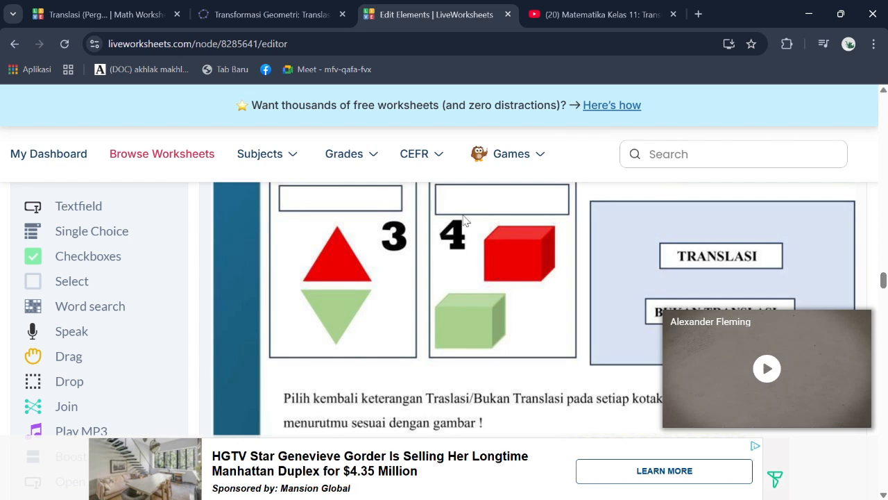
left_click(106, 353)
left_click_drag(261, 271, 711, 257)
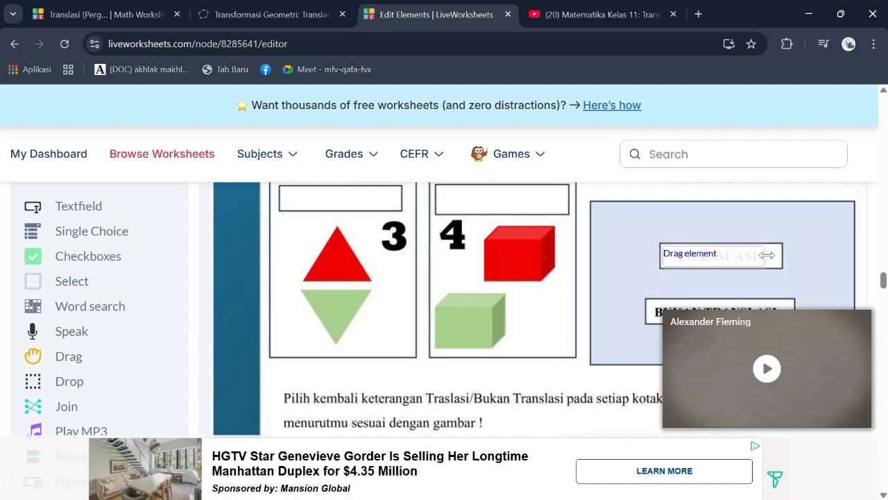
mouse_move(777, 260)
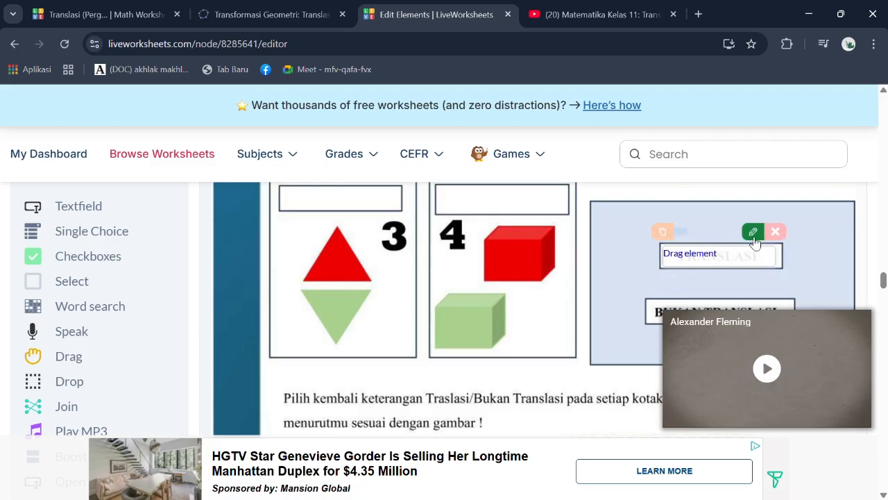
left_click(752, 231)
left_click(400, 311)
type("1")
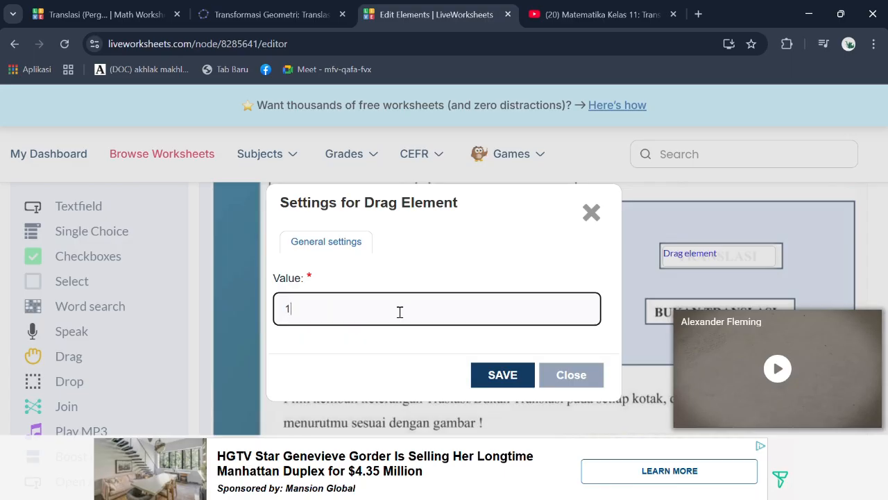
left_click(502, 382)
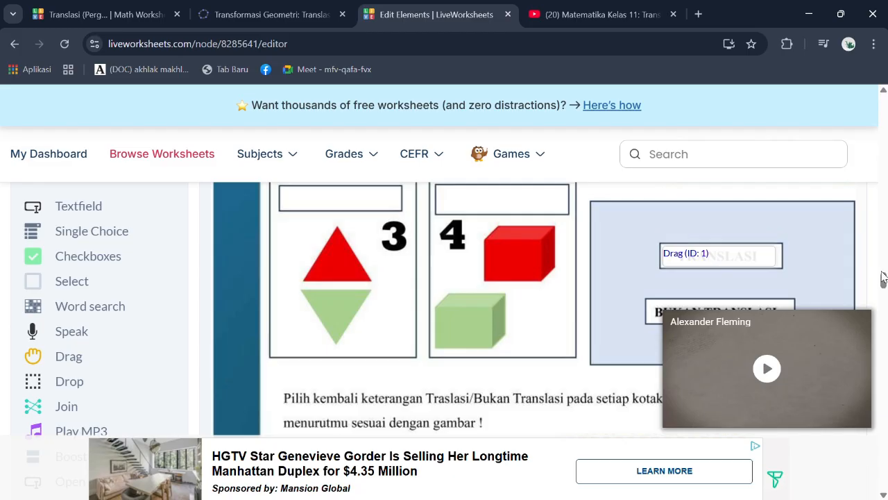
Duplicate the TRANSLASI label's Drag element and widen the copy to cover the BUKAN TRANSLASI label below it.
scroll(882, 277, "down", 1)
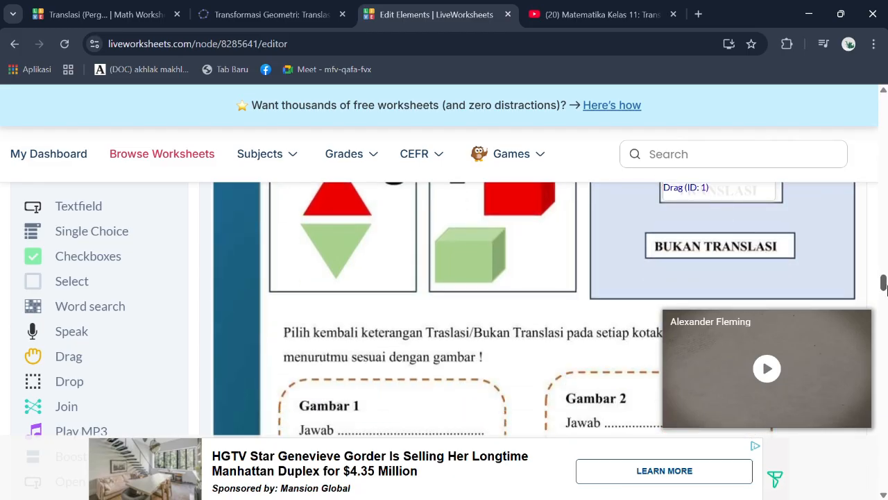
scroll(884, 287, "up", 1)
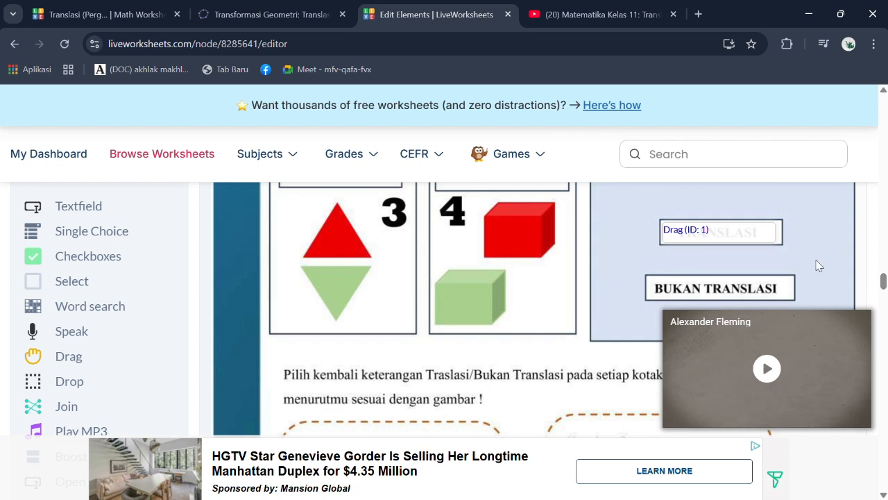
mouse_move(698, 222)
left_click(662, 209)
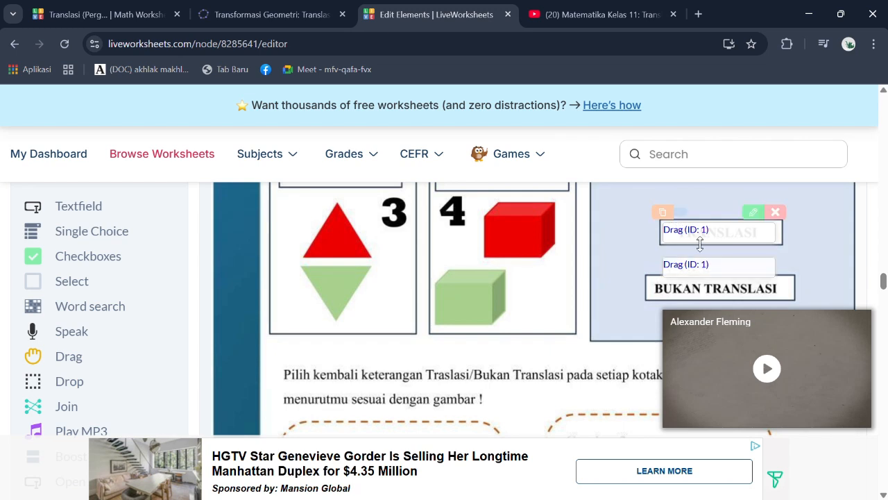
left_click_drag(714, 275, 700, 294)
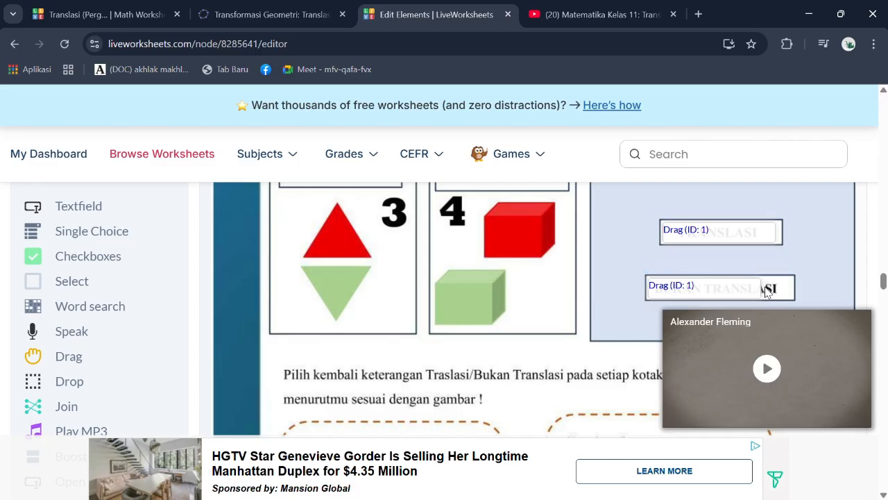
left_click_drag(760, 285, 782, 284)
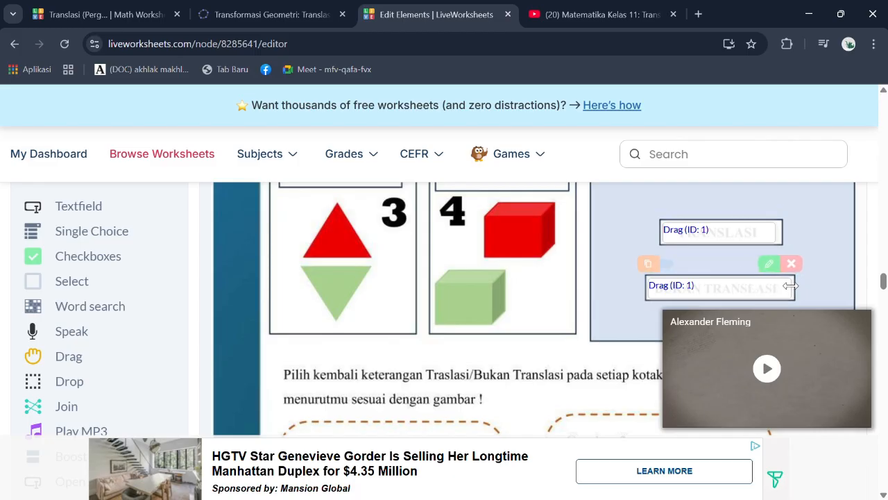
Set the BUKAN TRANSLASI label's Drag element value to 2 and save.
left_click(771, 265)
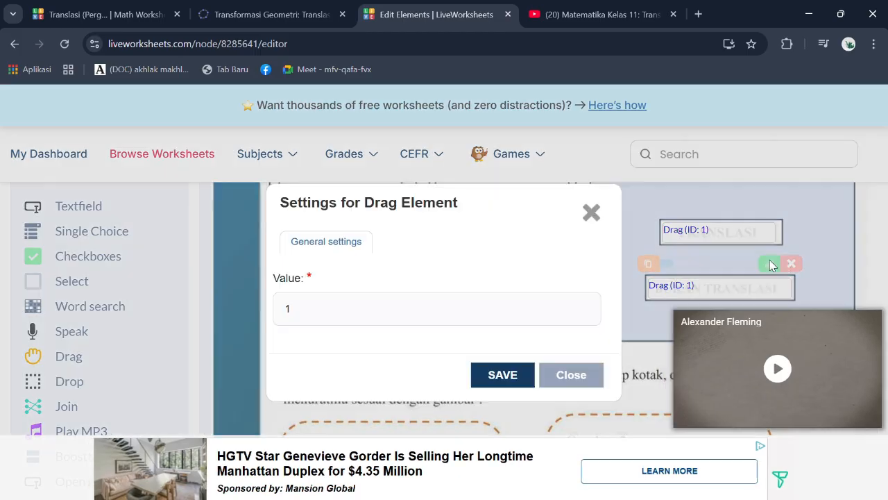
left_click(437, 305)
key("BackSpace")
type("2")
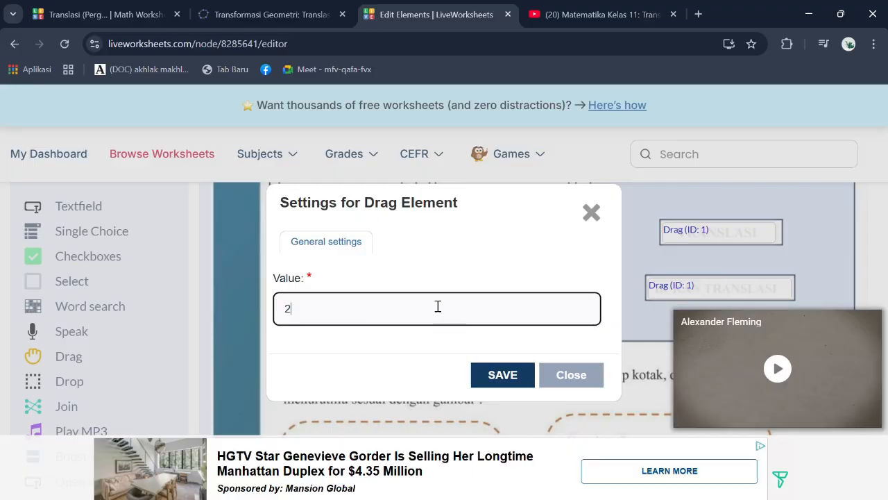
left_click(505, 375)
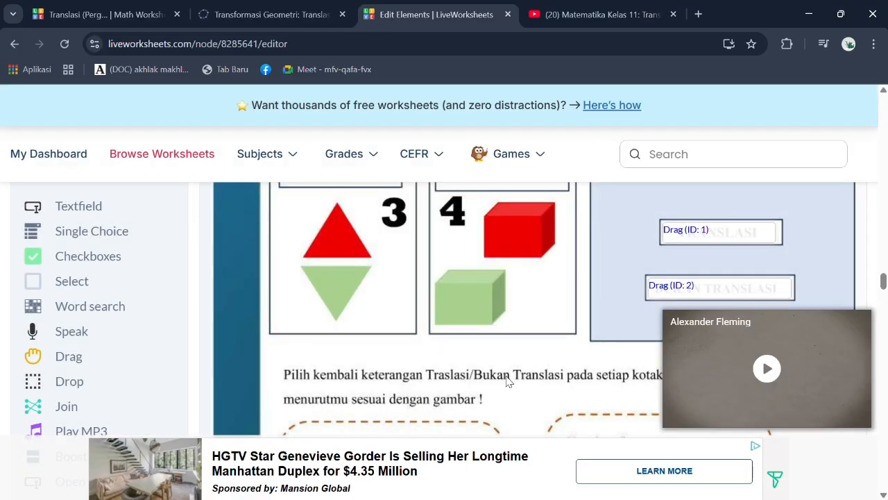
Add a Drop element in the blank box above the triangles of picture 3, widened to fill it.
left_click_drag(884, 281, 883, 278)
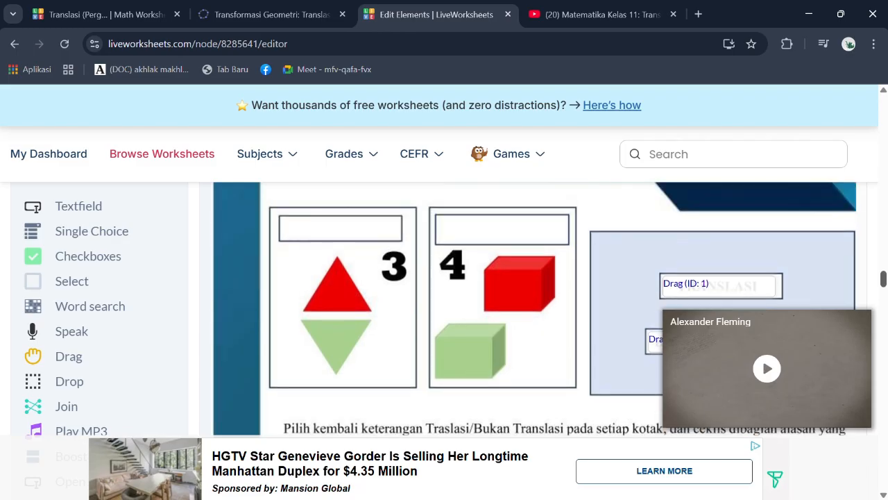
left_click(87, 384)
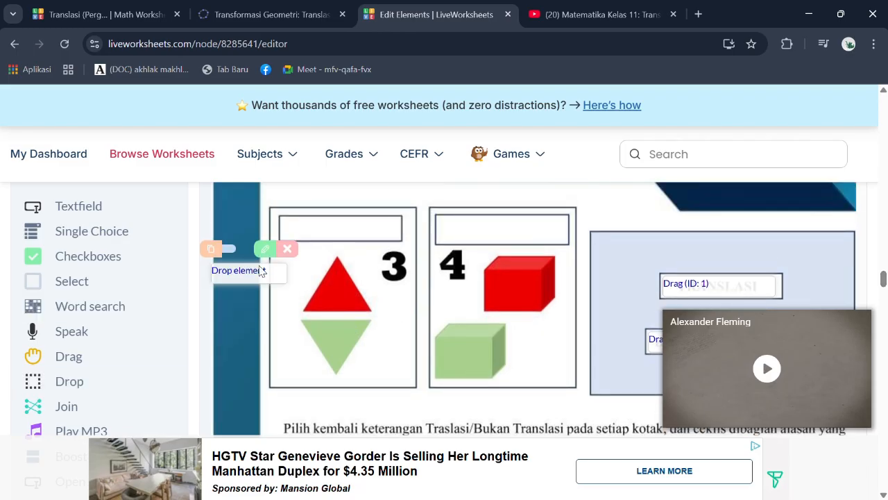
left_click_drag(257, 271, 325, 227)
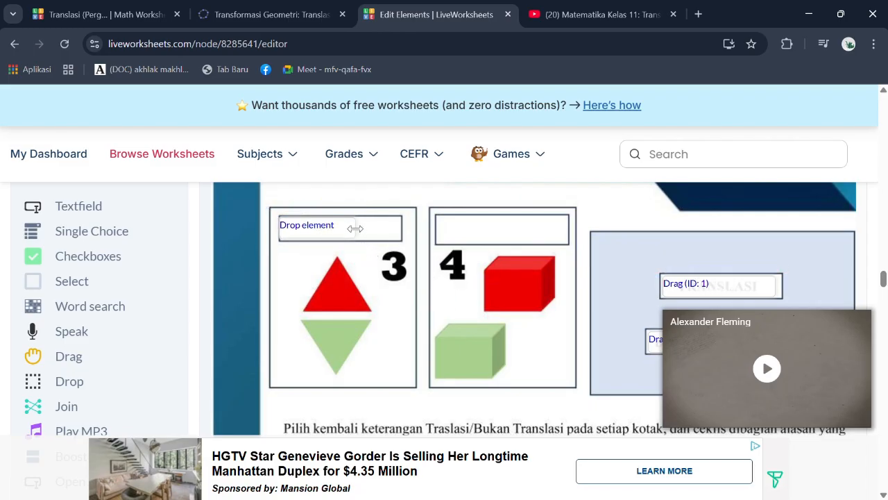
mouse_move(357, 234)
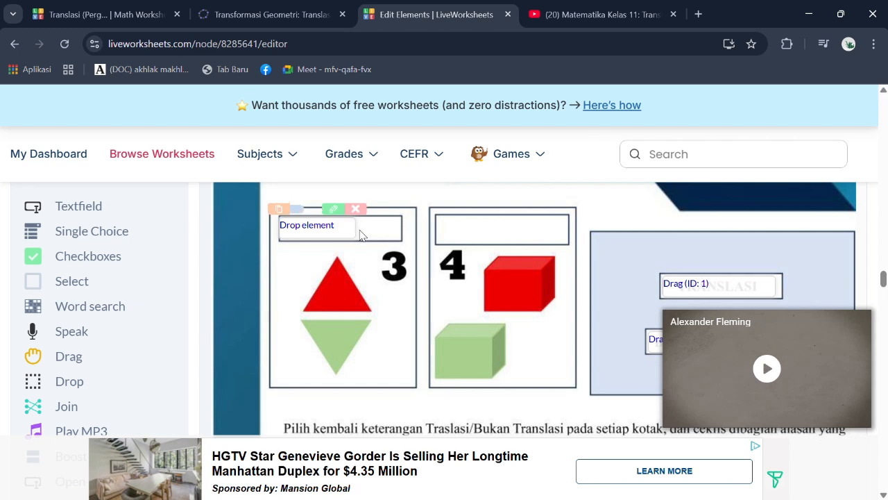
left_click_drag(356, 228, 394, 228)
mouse_move(386, 221)
Set the Drop element value above picture 3 to 2 and save.
left_click(373, 203)
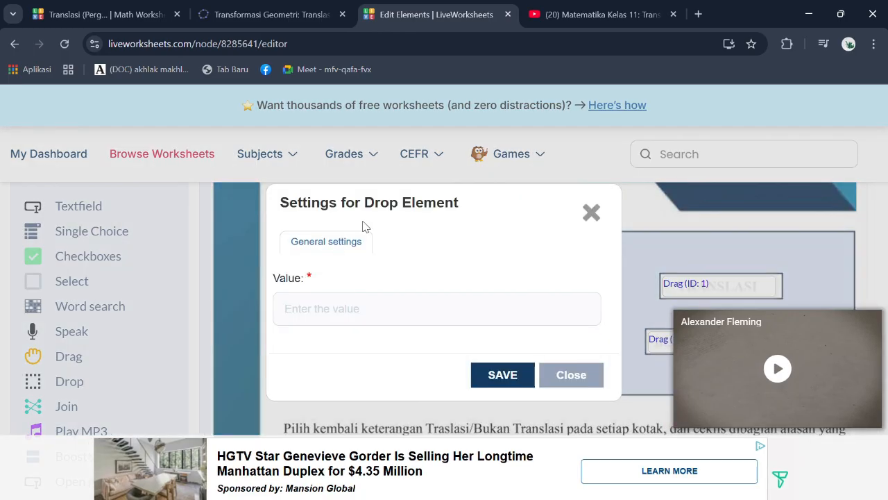
left_click(326, 303)
type("2")
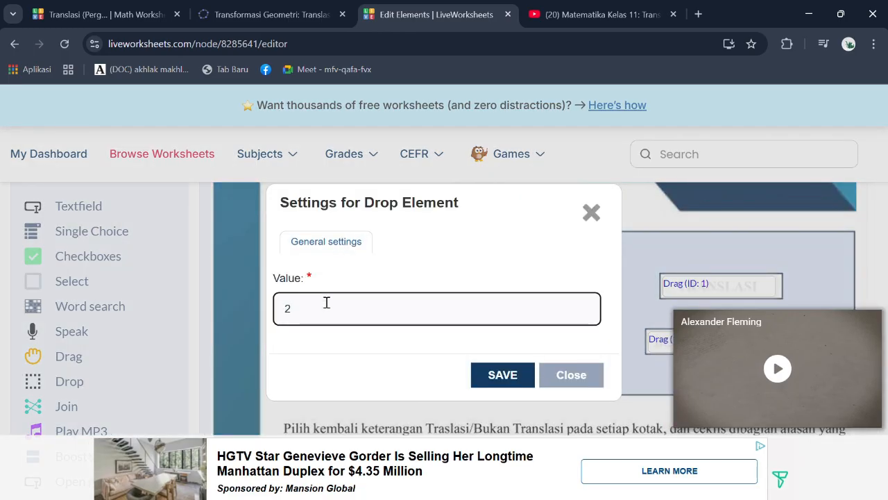
left_click(510, 374)
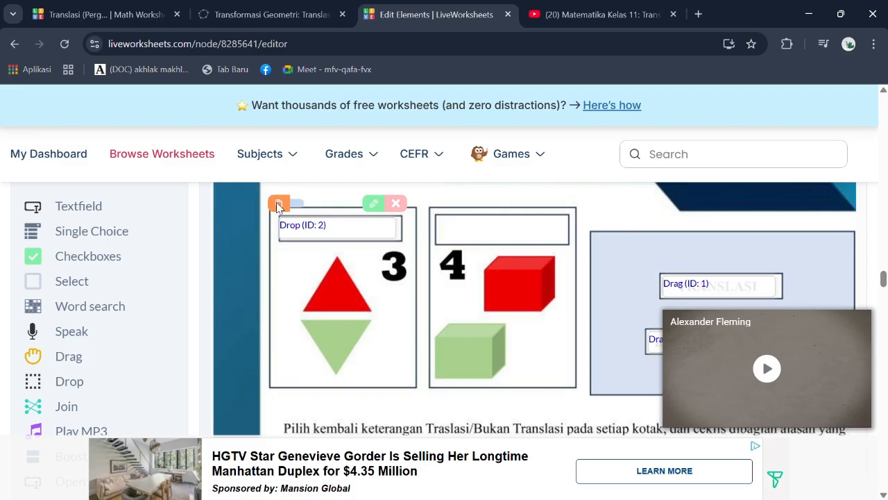
Duplicate picture 3's Drop element into the blank box above picture 4 and set the copy's value to 1.
left_click(279, 206)
left_click_drag(356, 269, 568, 234)
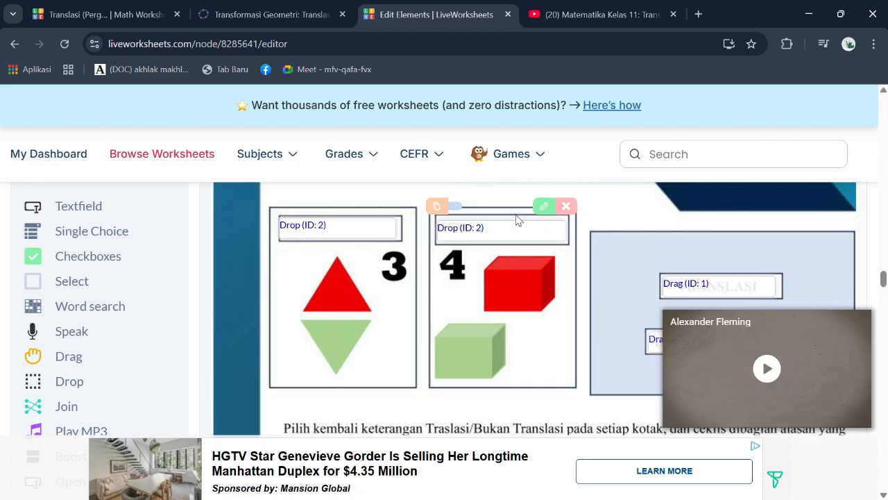
left_click(544, 207)
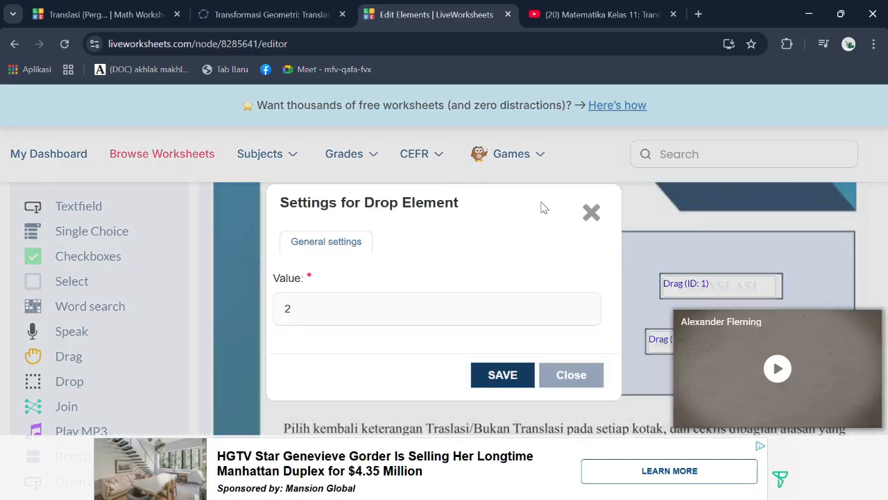
left_click(337, 308)
key("BackSpace")
type("1")
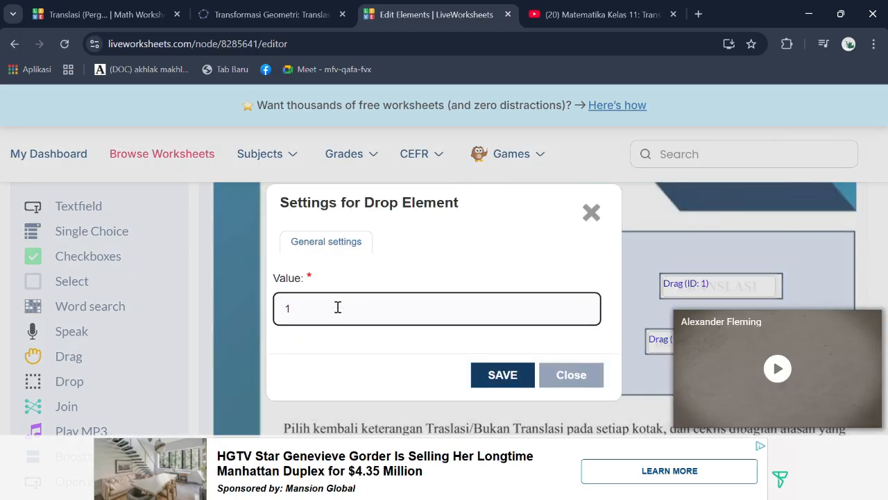
left_click(509, 374)
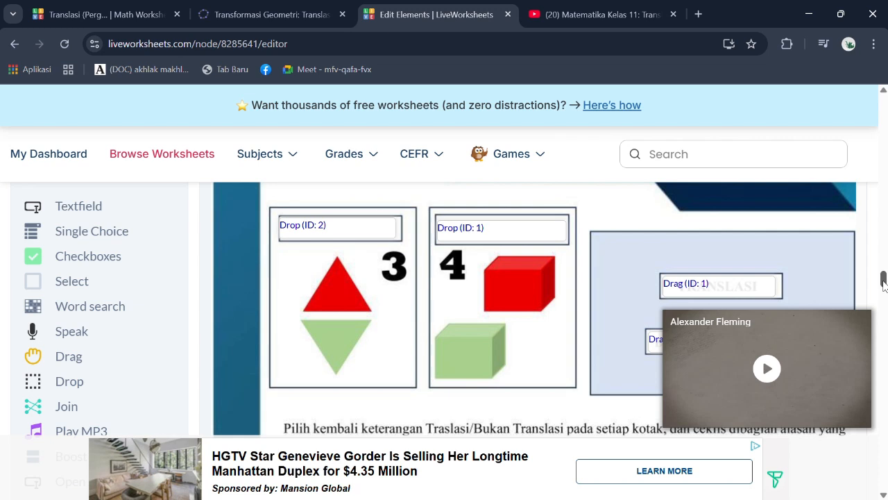
Add a Textfield element on the Jawab line of Gambar 1, widened to the end of the dotted line.
left_click_drag(884, 286, 885, 292)
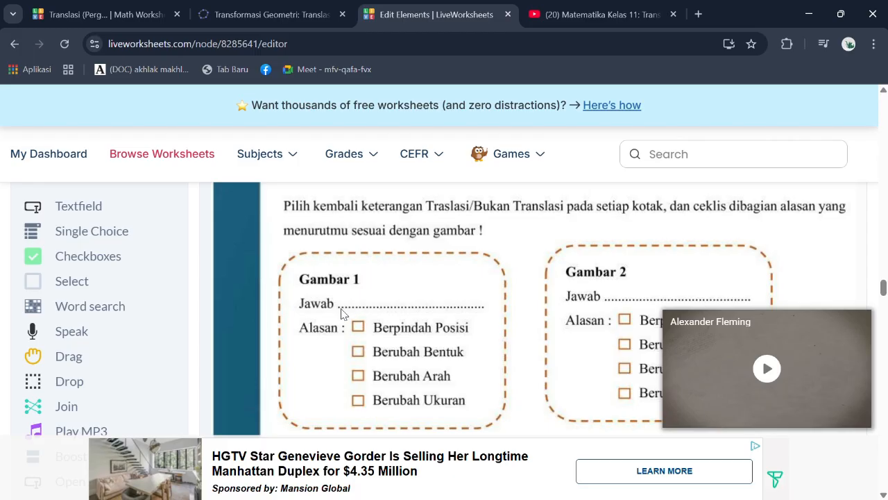
left_click_drag(103, 211, 387, 307)
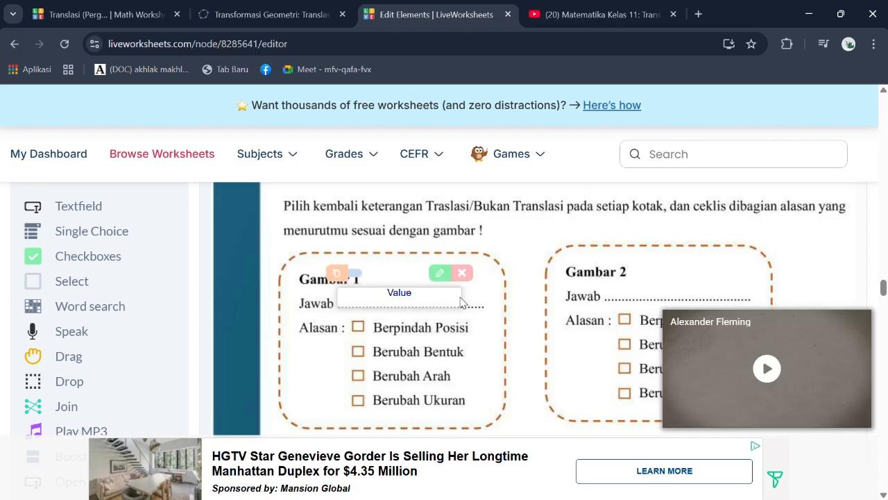
left_click_drag(462, 304, 485, 304)
Set the correct answer of Gambar 1's Textfield to Translasi and save.
left_click(462, 272)
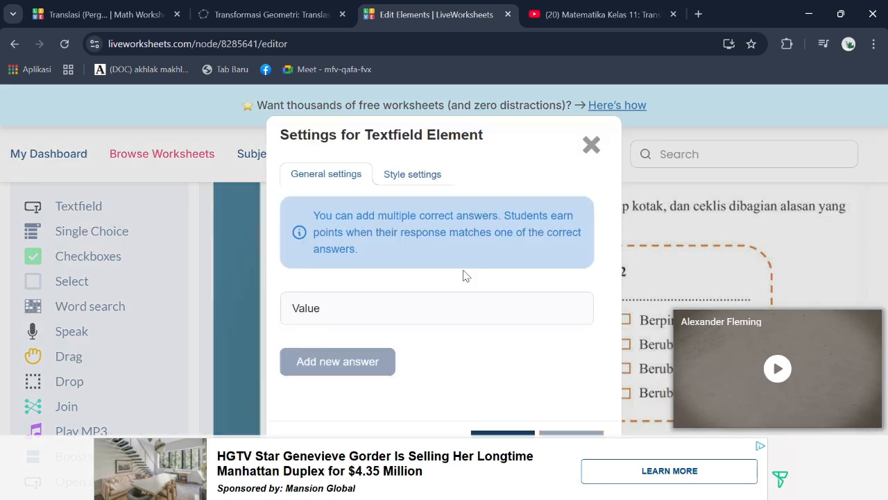
left_click(381, 310)
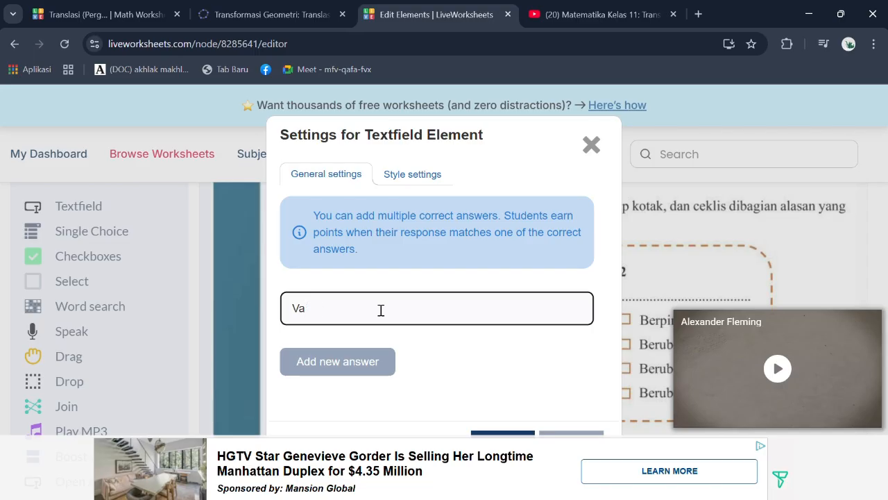
key("BackSpace")
key("BackSpace")
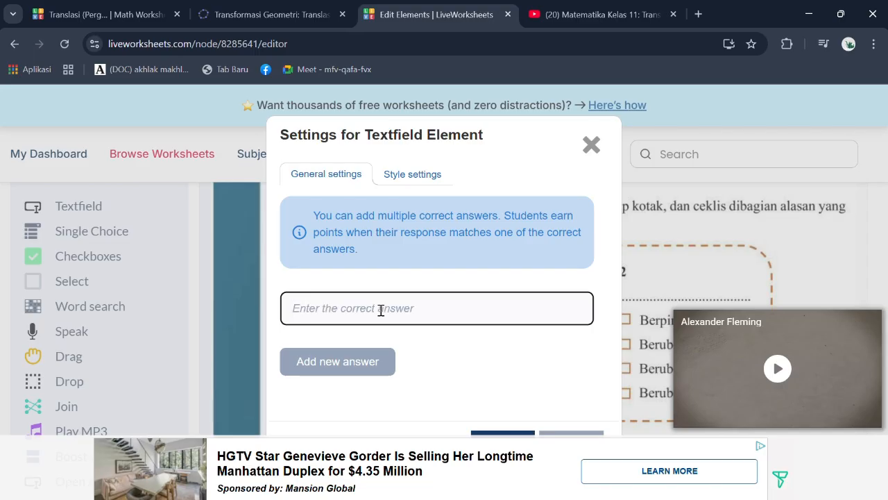
type("Trans")
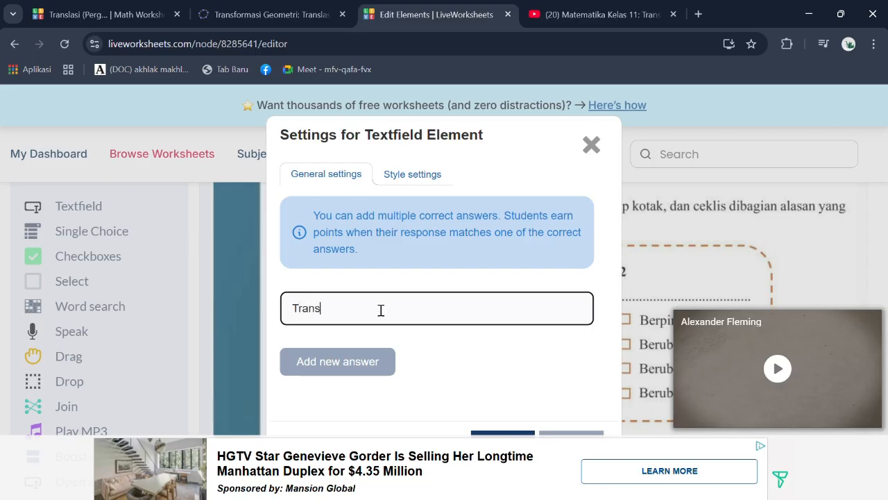
type("lasi")
left_click(507, 435)
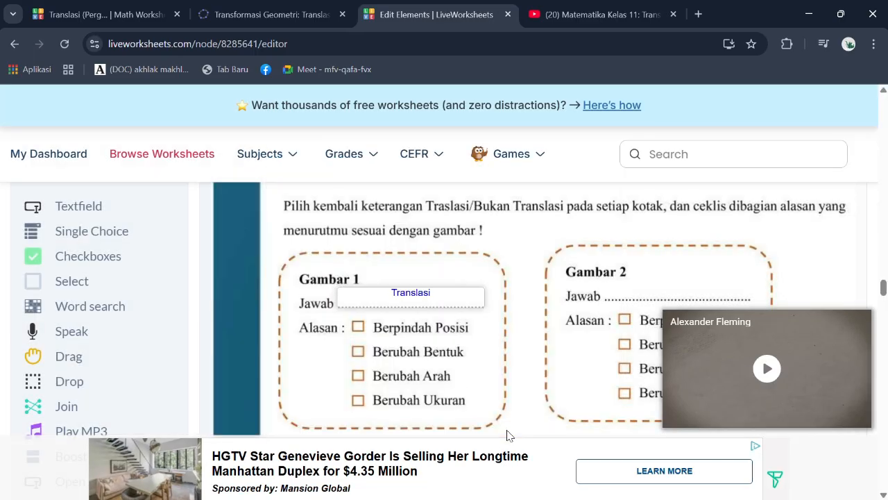
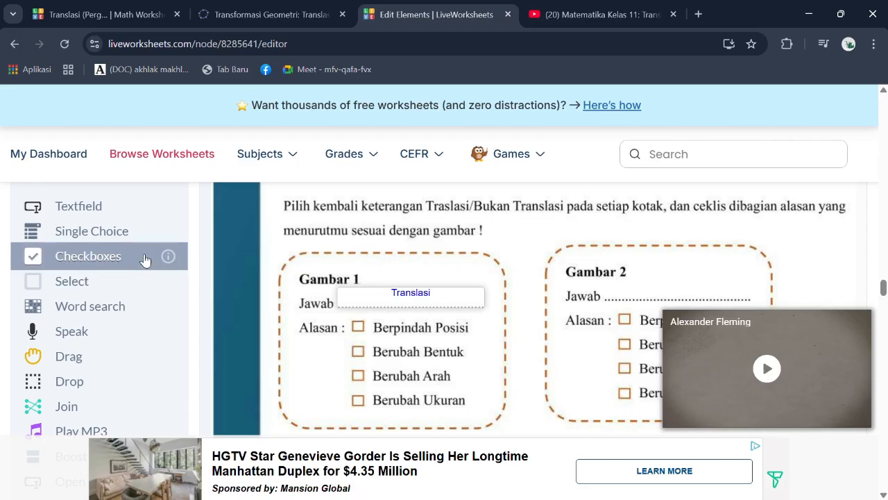
Add a Checkboxes element on Gambar 1's Berpindah Posisi box and duplicate it onto the Berubah Bentuk, Berubah Arah and Berubah Ukuran boxes.
left_click(145, 259)
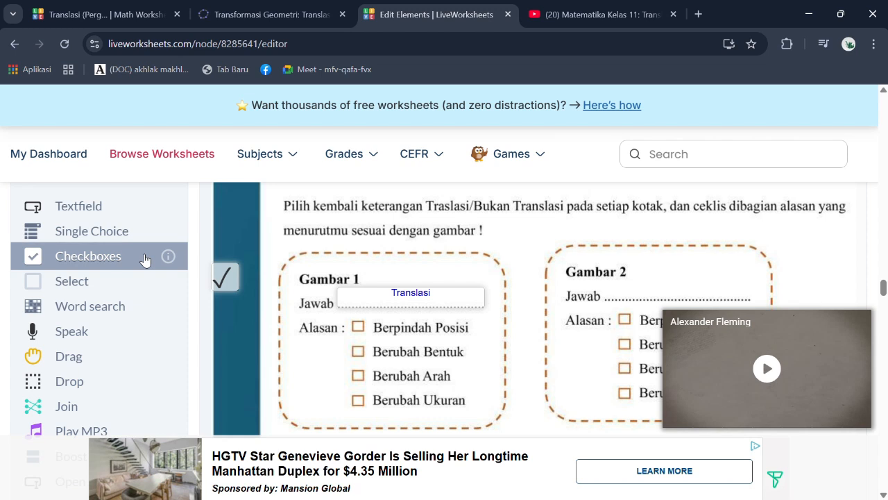
left_click_drag(227, 279, 359, 330)
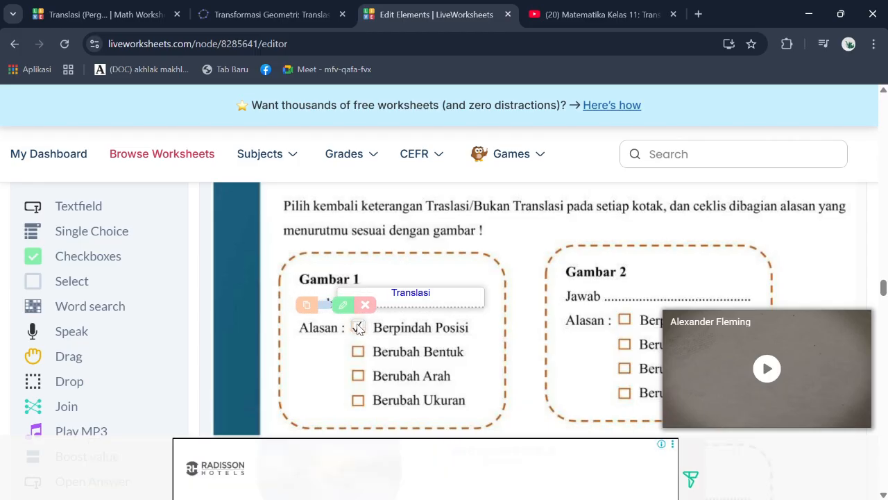
left_click(306, 305)
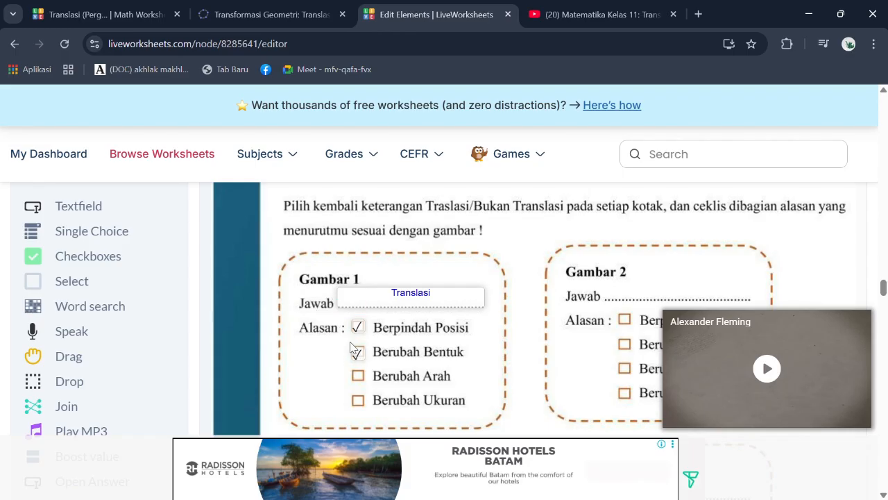
left_click(356, 352)
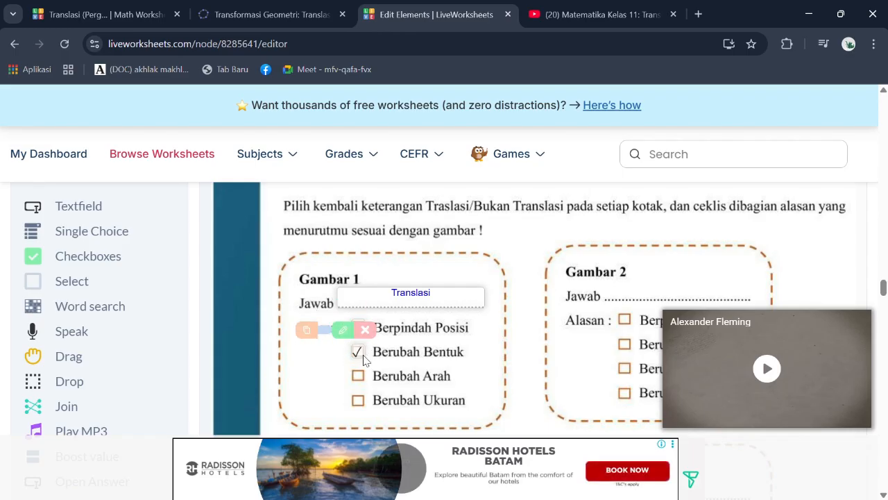
left_click(306, 330)
left_click_drag(362, 376, 361, 373)
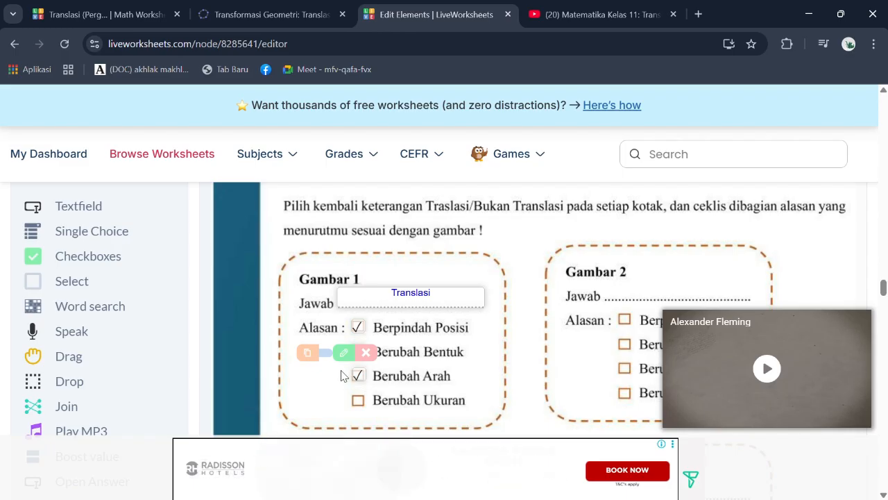
left_click(307, 352)
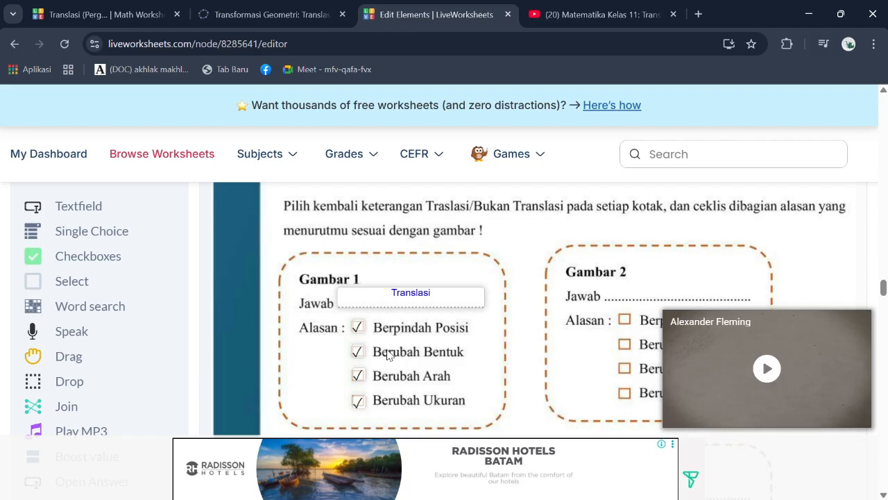
Set the tick type of Gambar 1's Berpindah Posisi checkbox to Good Answer and save.
mouse_move(358, 327)
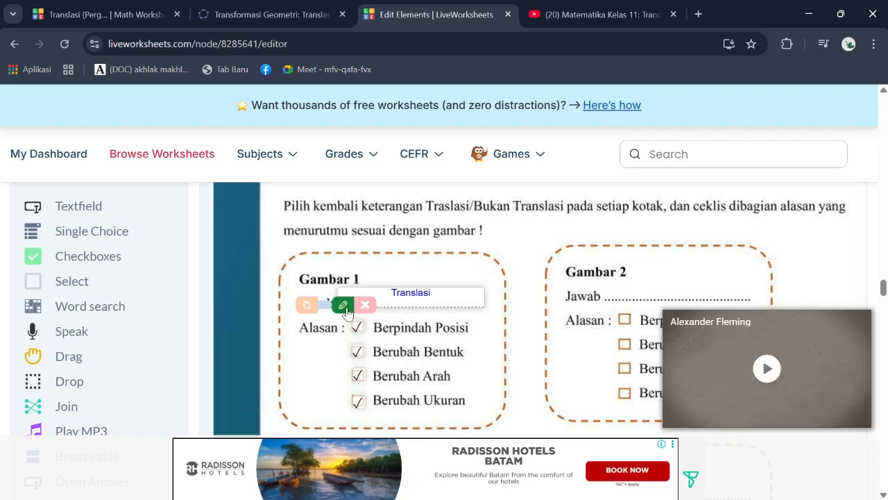
left_click(344, 307)
left_click(432, 310)
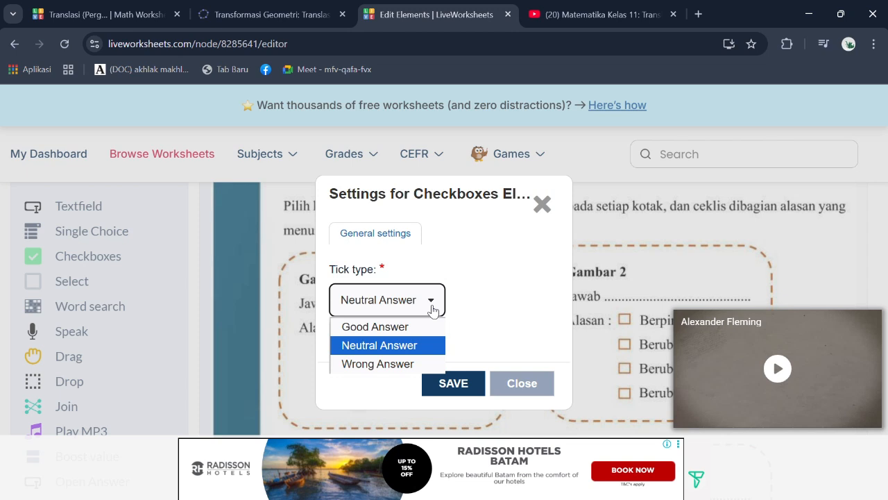
left_click(370, 325)
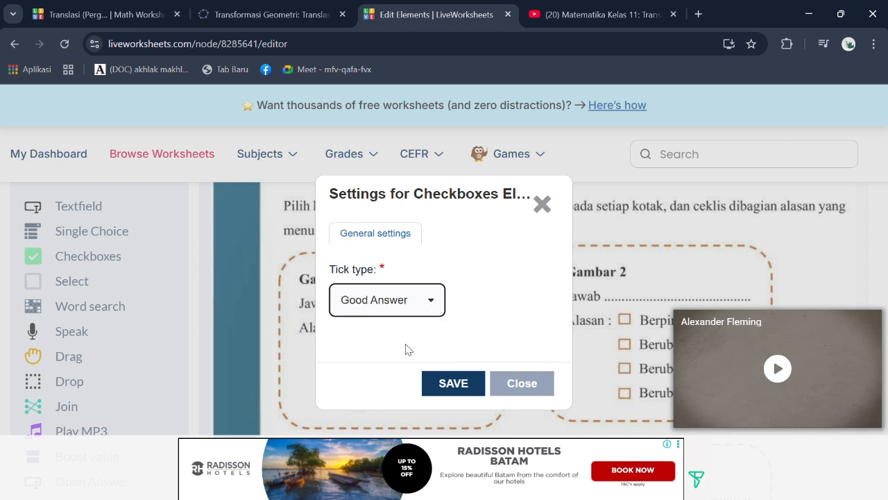
left_click(444, 375)
Set the tick type of Gambar 1's Berubah Bentuk checkbox to Wrong Answer and save.
mouse_move(353, 352)
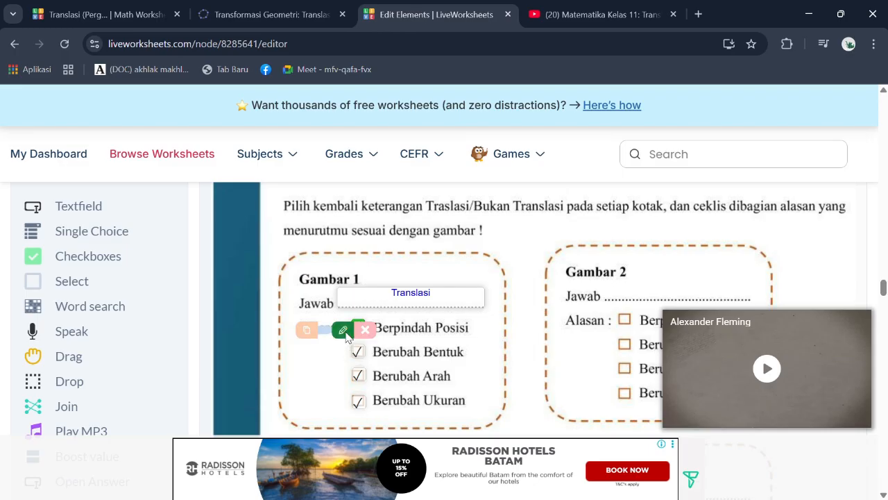
left_click(342, 331)
left_click(363, 301)
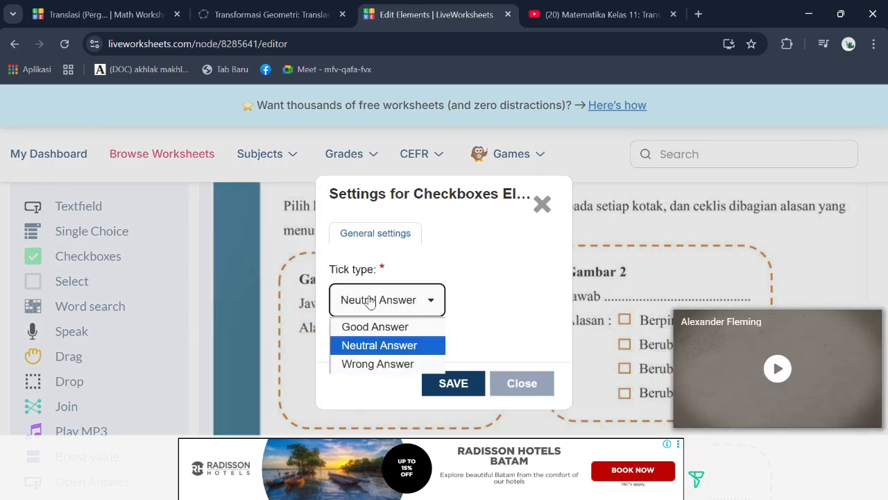
left_click(378, 363)
left_click(441, 386)
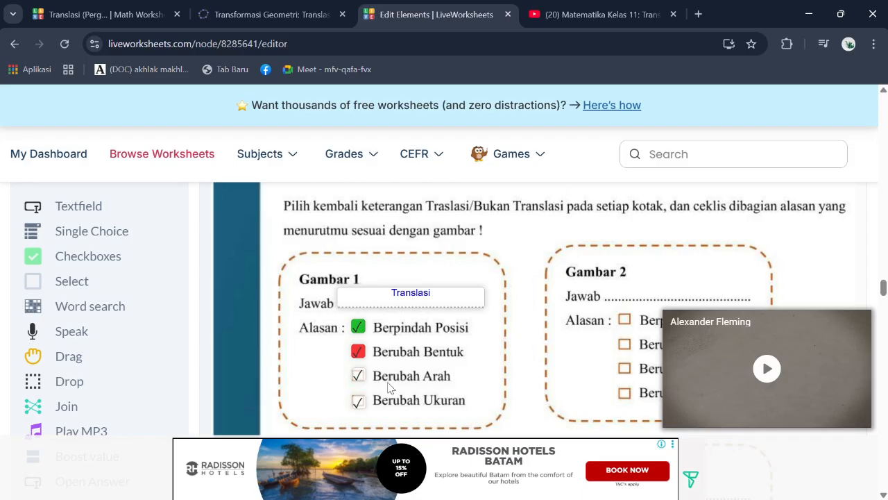
Set the tick type of Gambar 1's Berubah Arah checkbox to Wrong Answer and save.
mouse_move(356, 380)
left_click(346, 351)
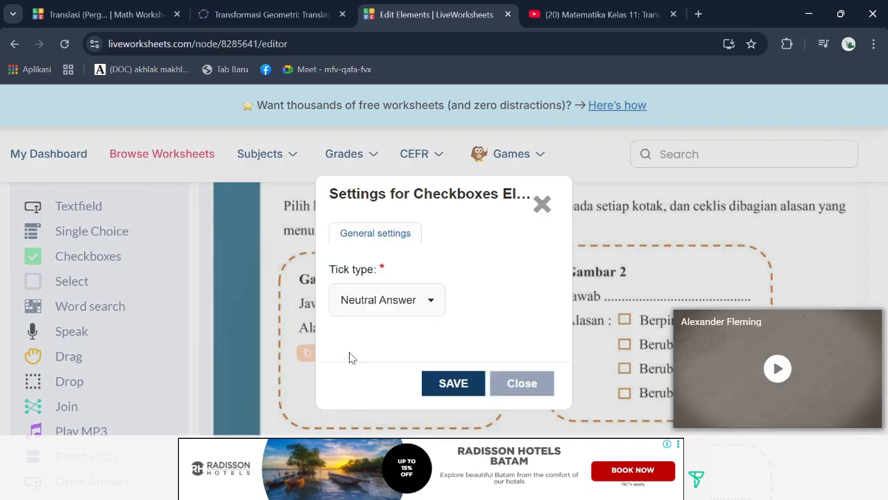
left_click(371, 301)
left_click(370, 364)
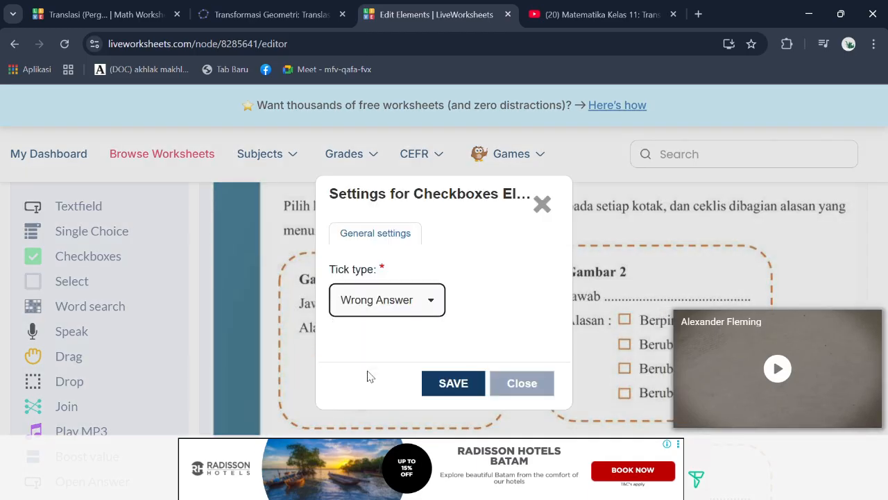
left_click(448, 390)
Set the tick type of Gambar 1's Berubah Ukuran checkbox to Wrong Answer and save.
mouse_move(354, 401)
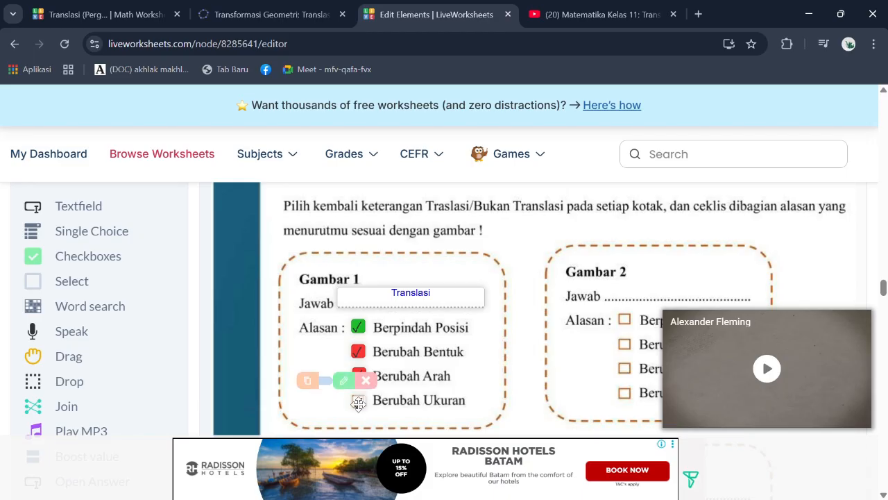
left_click(348, 383)
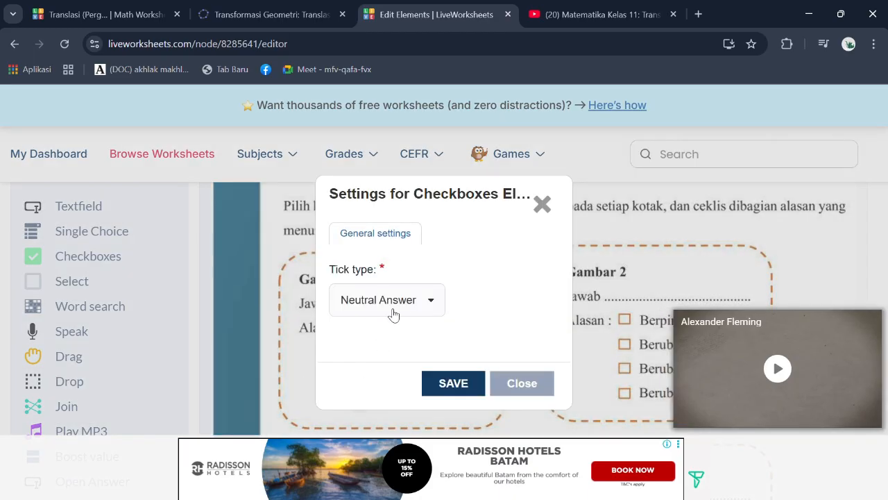
left_click(395, 305)
left_click(391, 368)
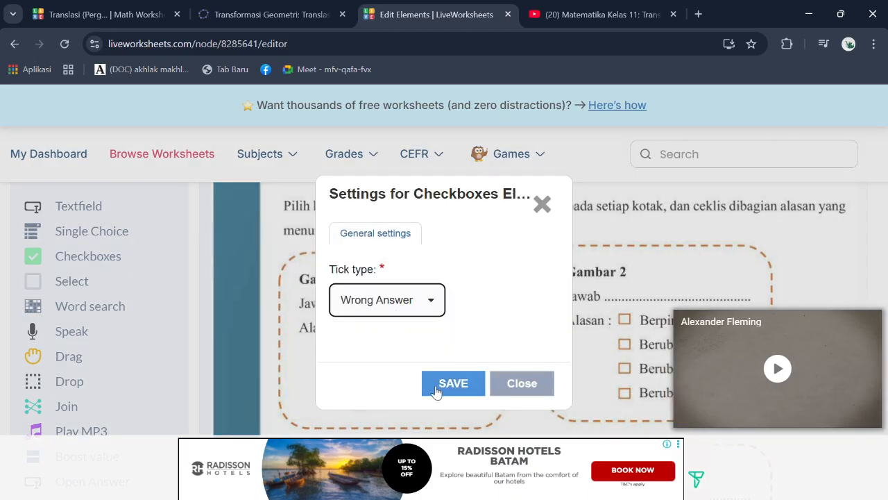
left_click(439, 387)
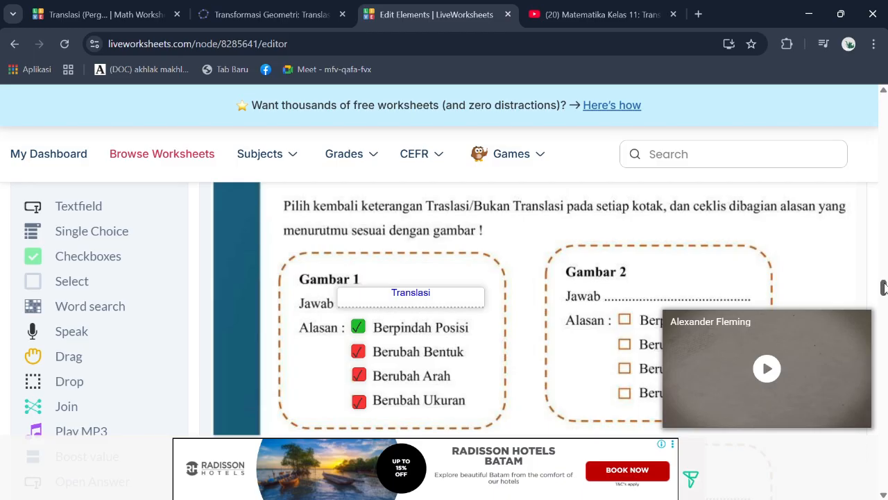
Duplicate Gambar 1's Translasi Textfield and place the copy on the Jawab line of Gambar 2.
scroll(883, 288, "down", 2)
scroll(884, 288, "up", 1)
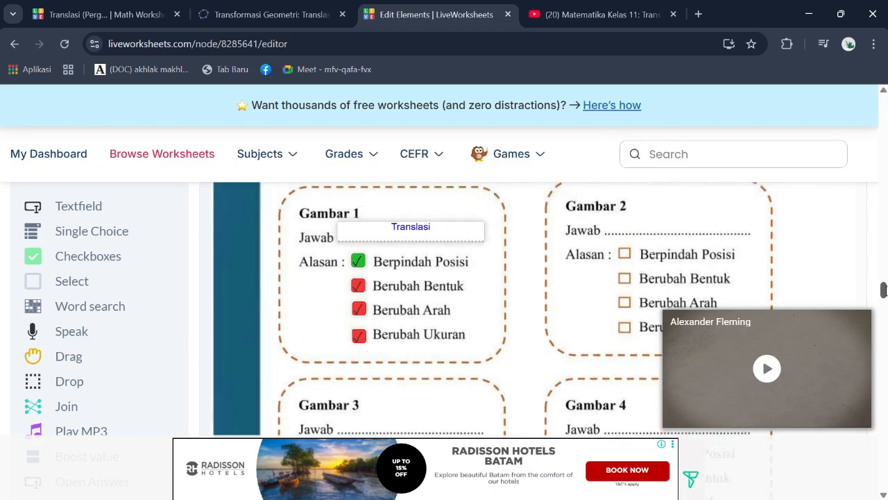
scroll(884, 287, "up", 1)
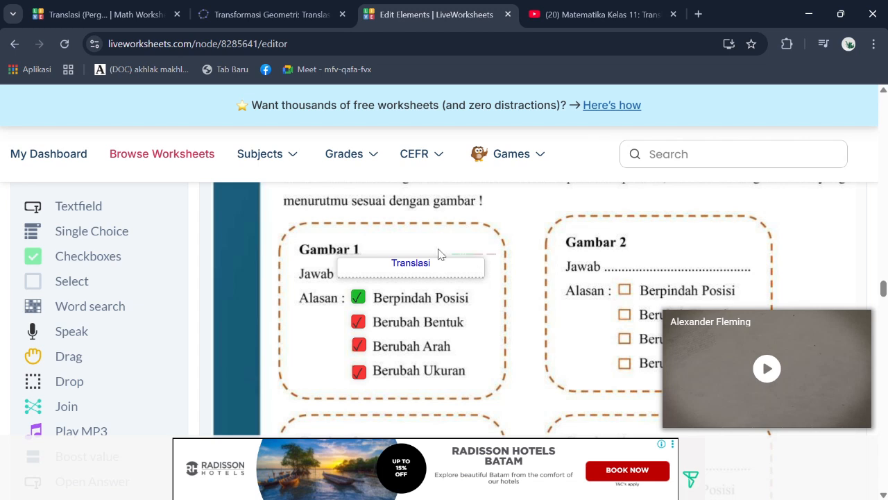
mouse_move(428, 269)
left_click(339, 245)
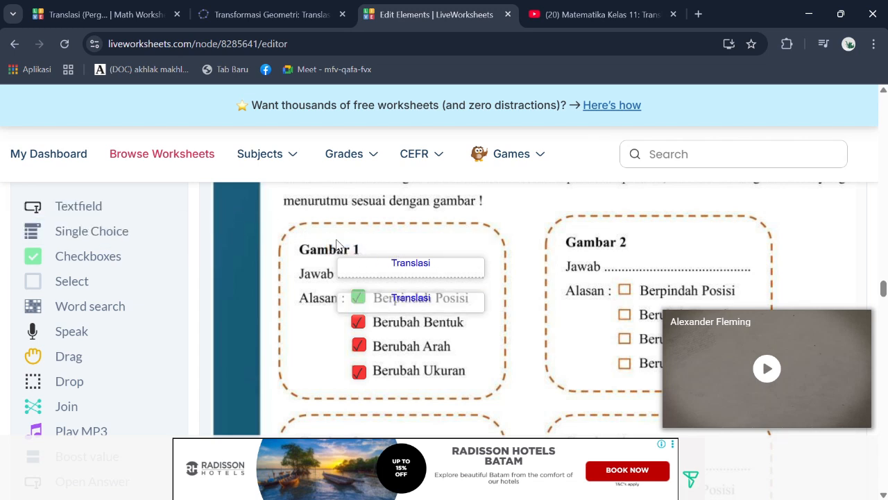
left_click_drag(425, 298, 694, 258)
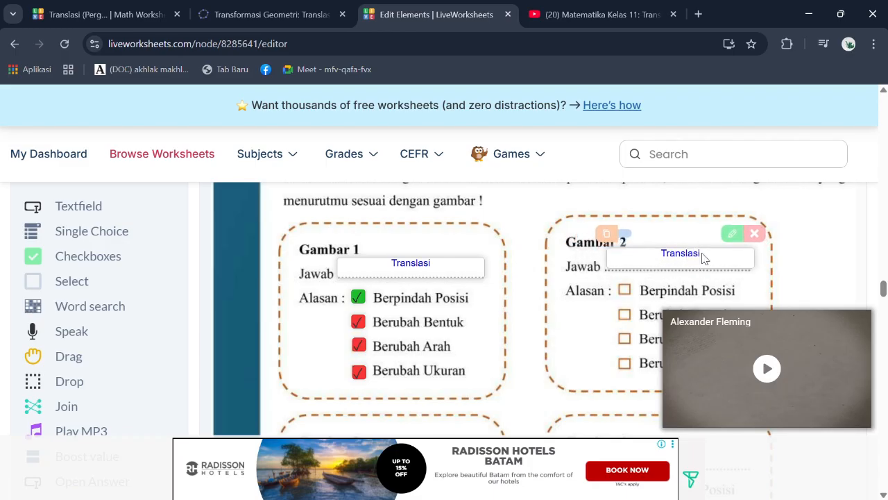
Change the correct answer of Gambar 2's Textfield to Bukan Translasi and save.
left_click(732, 233)
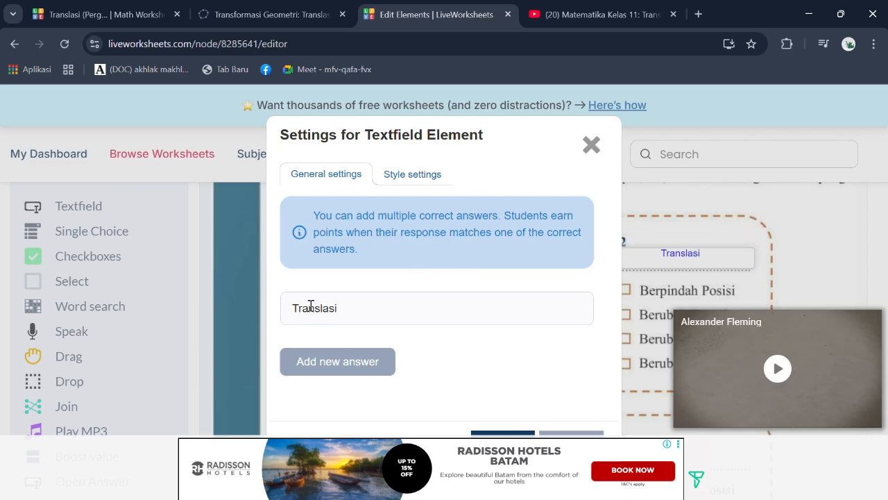
left_click(290, 311)
type("Bukan")
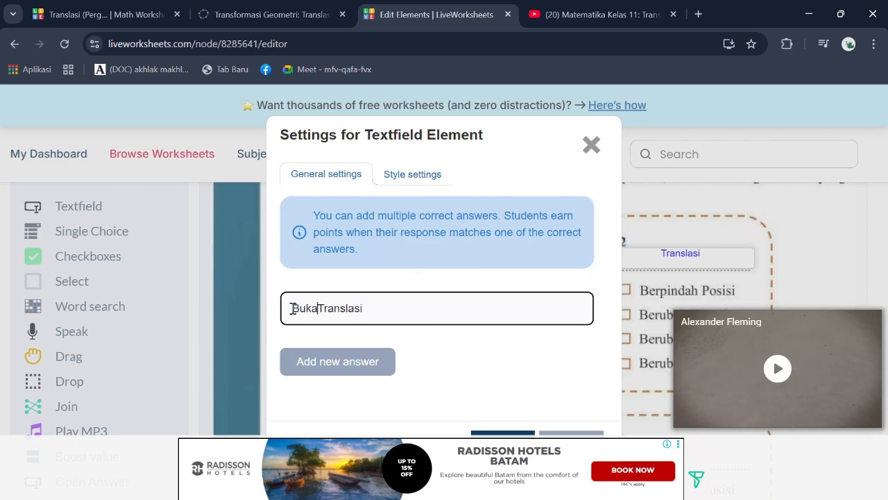
left_click(513, 436)
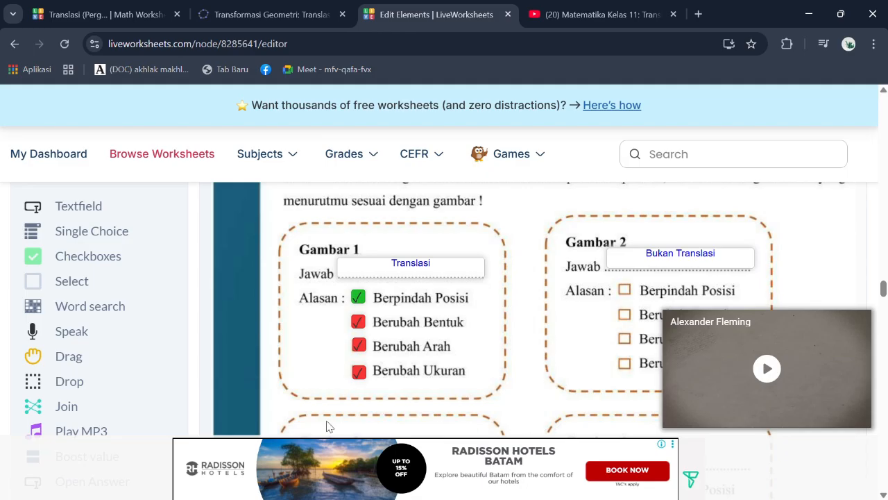
Duplicate Gambar 1's Wrong Answer checkbox for Berubah Bentuk onto the Berpindah Posisi box of Gambar 2.
mouse_move(357, 300)
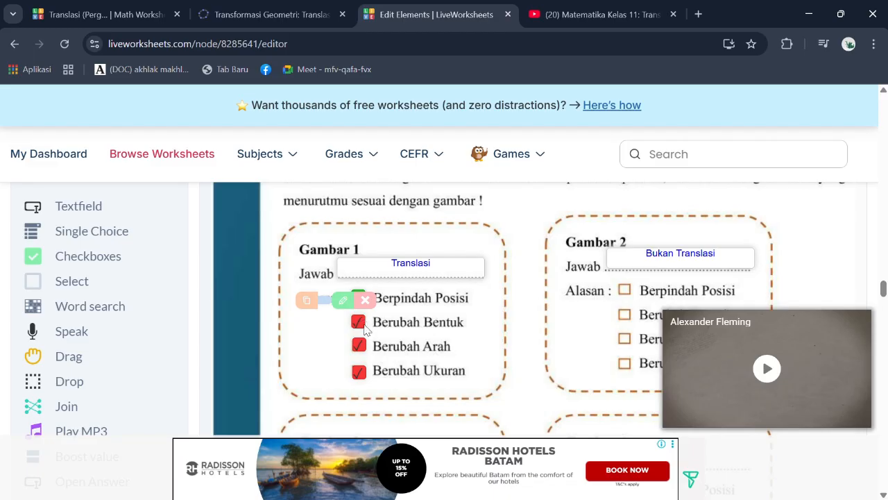
left_click(308, 302)
left_click_drag(358, 352, 621, 290)
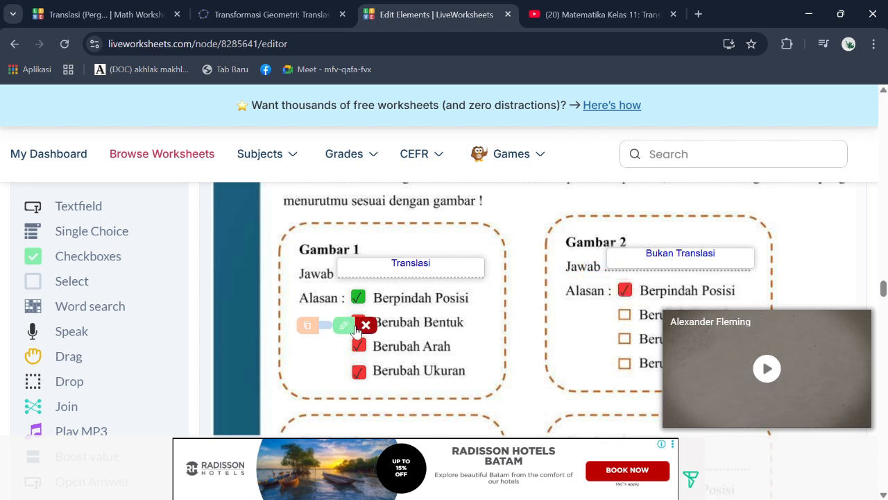
Duplicate Gambar 2's Wrong Answer checkbox onto its Berubah Bentuk, Berubah Arah and Berubah Ukuran boxes.
mouse_move(629, 292)
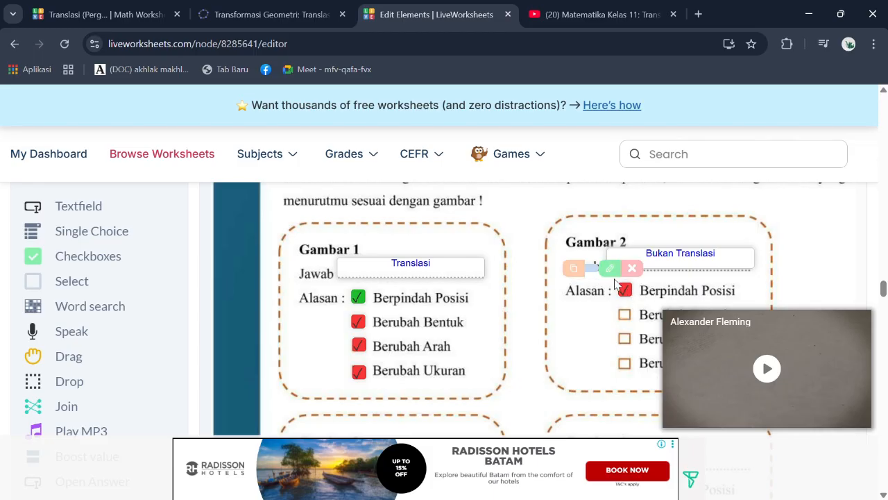
left_click(573, 271)
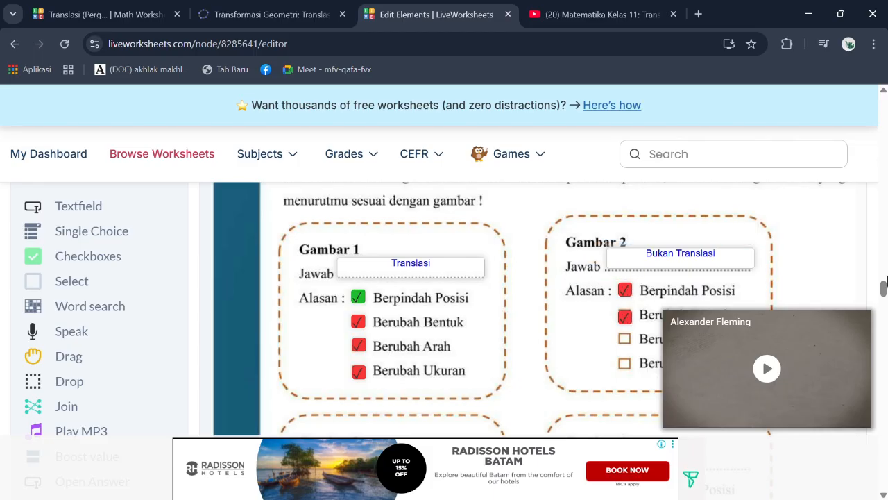
left_click_drag(883, 291, 884, 274)
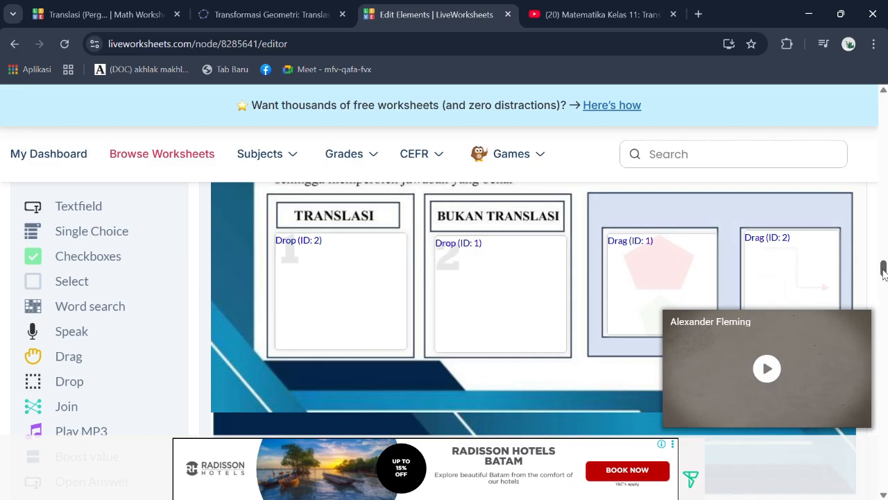
left_click_drag(883, 272, 883, 292)
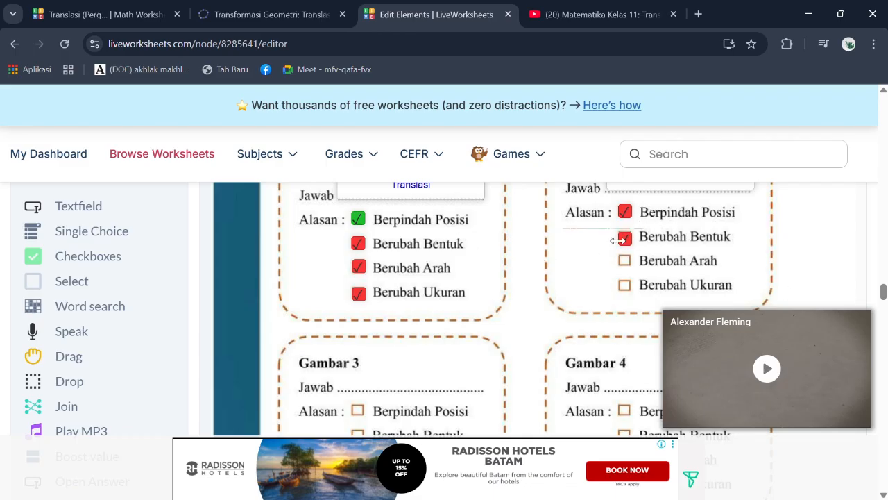
left_click(569, 222)
left_click_drag(628, 267, 628, 262)
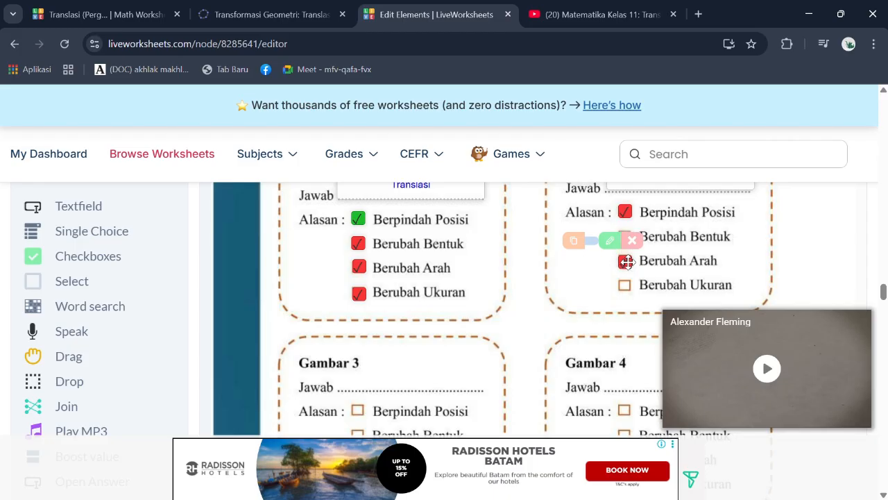
left_click(579, 243)
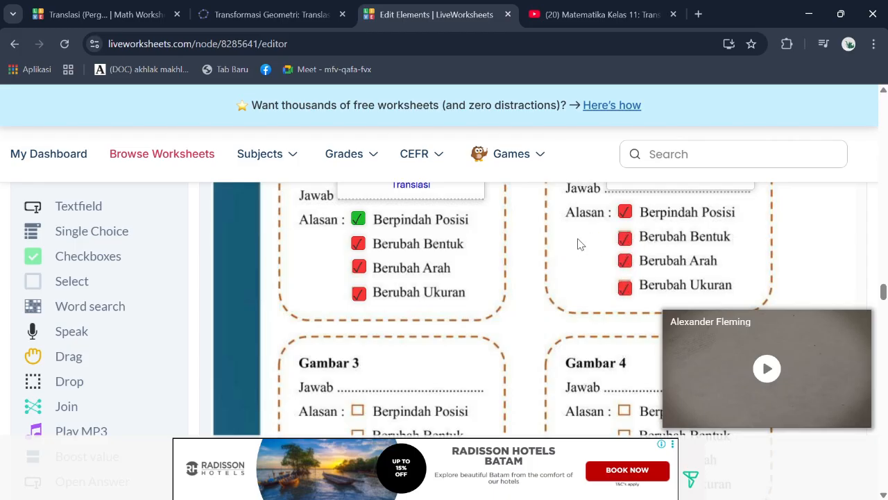
left_click_drag(627, 292, 627, 290)
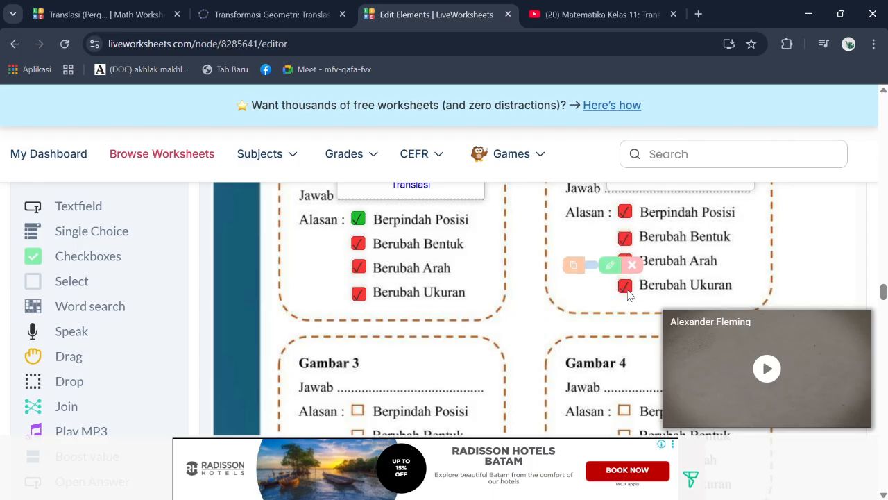
Set the tick type of Gambar 2's Berubah Ukuran checkbox to Good Answer and save.
left_click(608, 265)
left_click(429, 310)
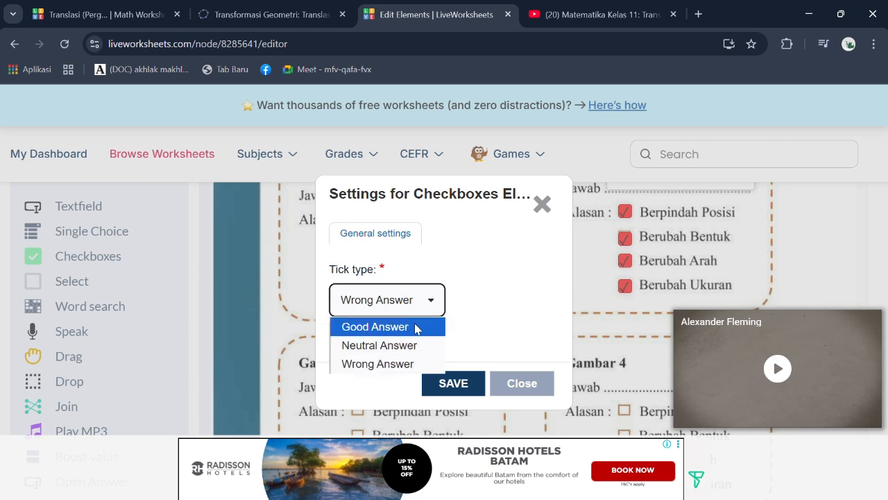
left_click(415, 327)
left_click(461, 390)
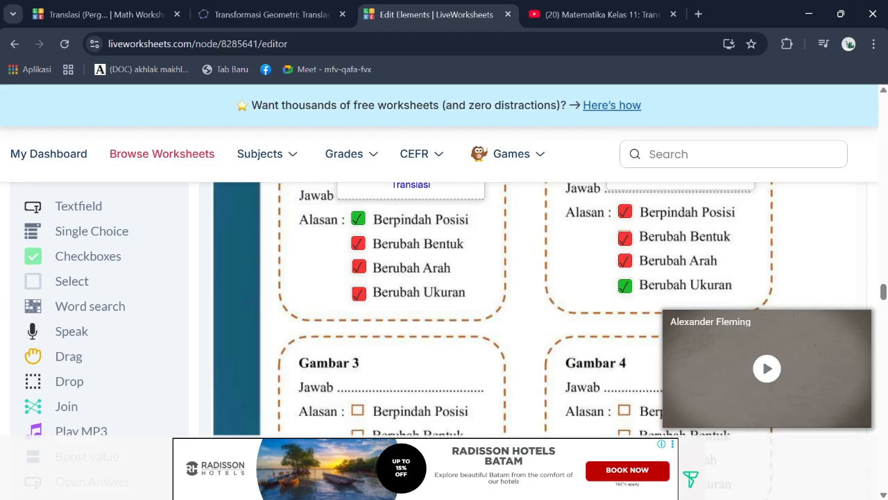
Duplicate Gambar 1's Translasi Textfield and place the copy on the Jawab line of Gambar 3.
scroll(527, 312, "up", 3)
scroll(527, 312, "down", 4)
scroll(527, 312, "down", 1)
scroll(527, 312, "up", 1)
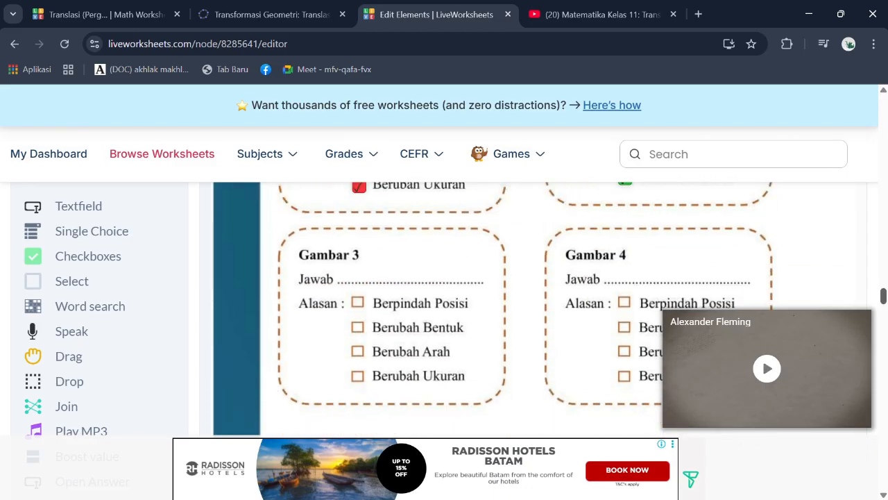
scroll(774, 279, "up", 3)
mouse_move(415, 247)
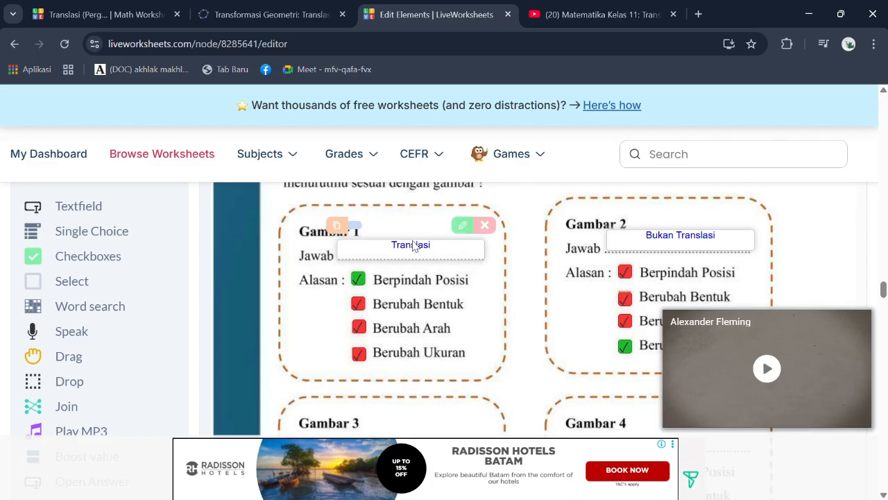
left_click(336, 226)
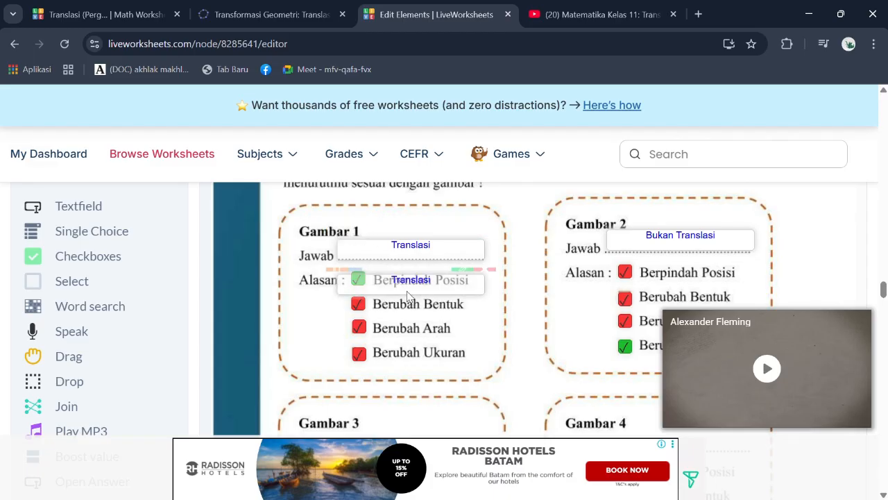
left_click_drag(449, 281, 464, 367)
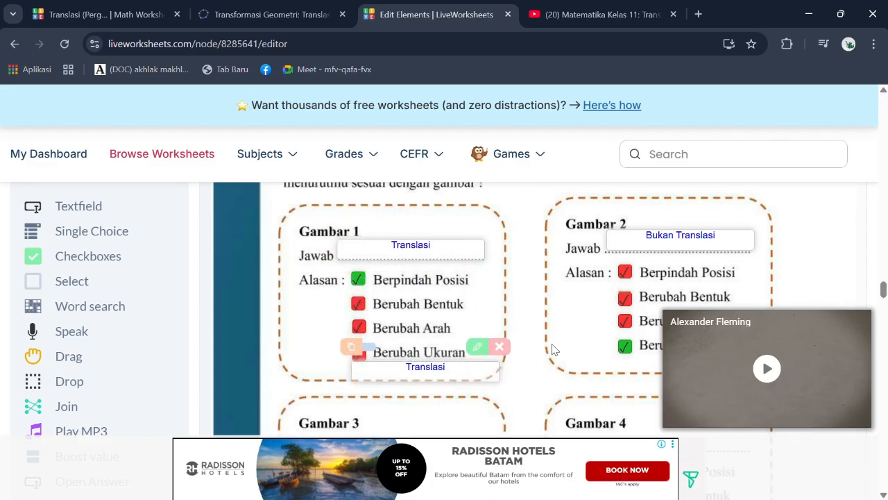
left_click_drag(884, 291, 883, 296)
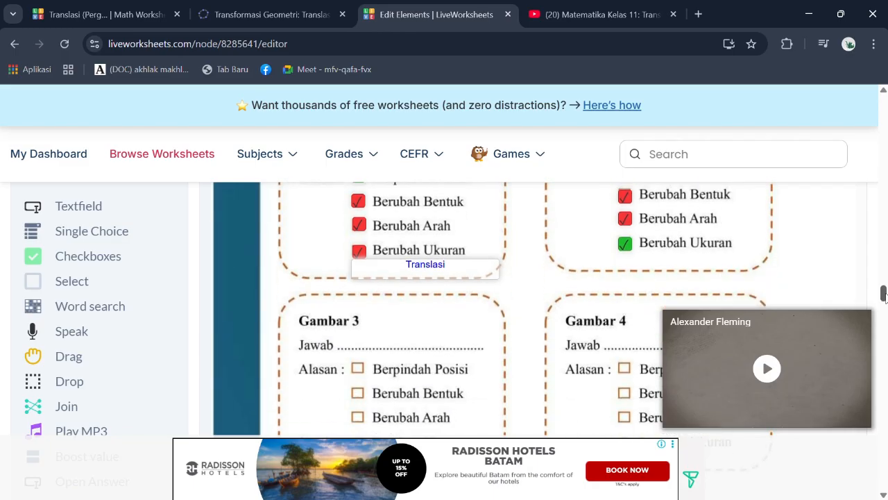
left_click_drag(483, 230, 470, 291)
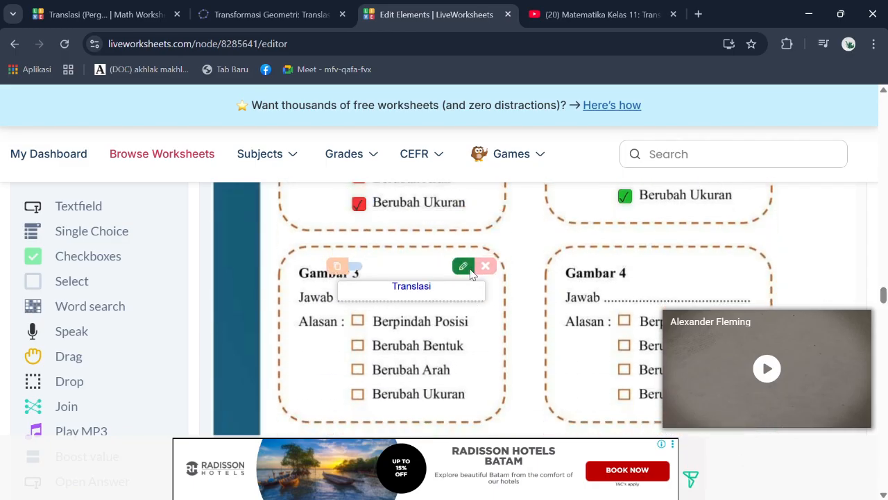
Change the correct answer of Gambar 3's Textfield to Bukan Translasi and save.
left_click(462, 266)
left_click(292, 307)
type("Bukan Translasi")
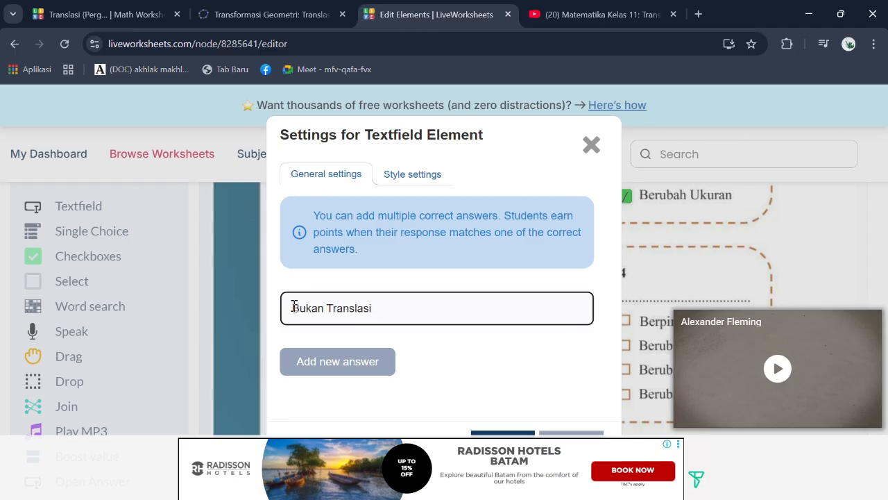
left_click(490, 432)
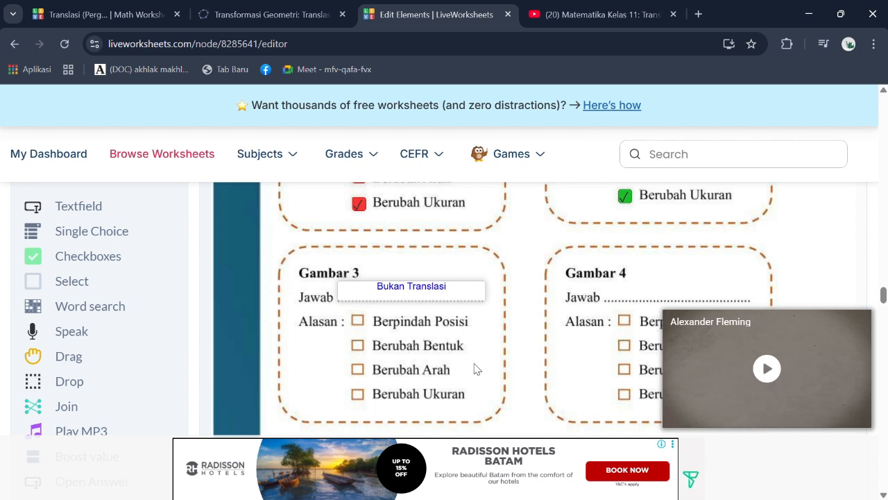
Place copies of the Wrong Answer checkbox on Gambar 3's Berpindah Posisi, Berubah Bentuk, Berubah Arah and Berubah Ukuran boxes.
left_click_drag(360, 184, 358, 320)
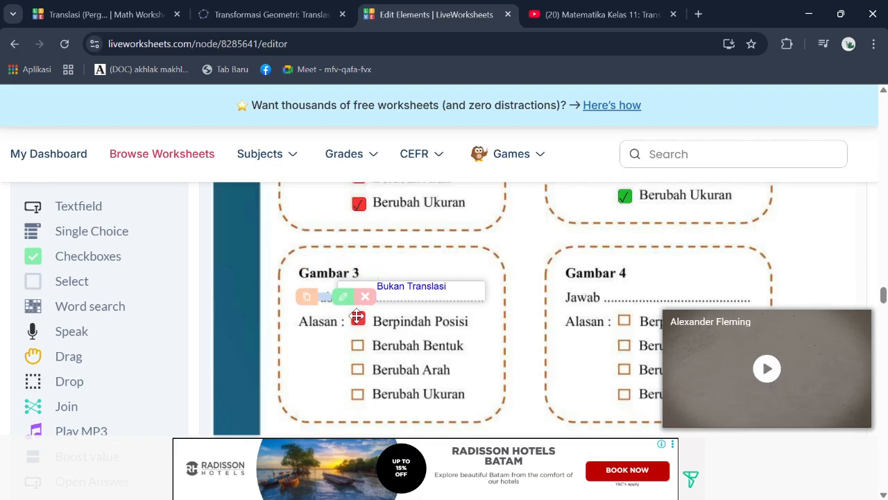
left_click(305, 297)
left_click(342, 324)
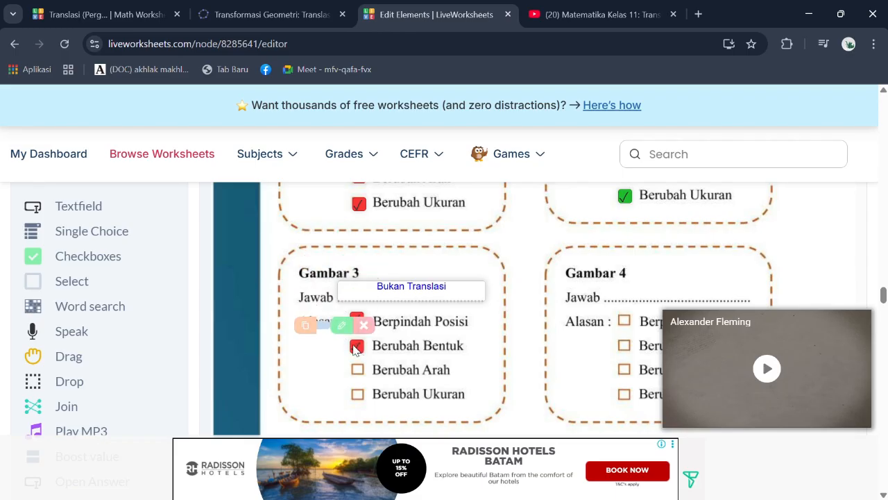
left_click(307, 327)
left_click_drag(356, 375, 358, 372)
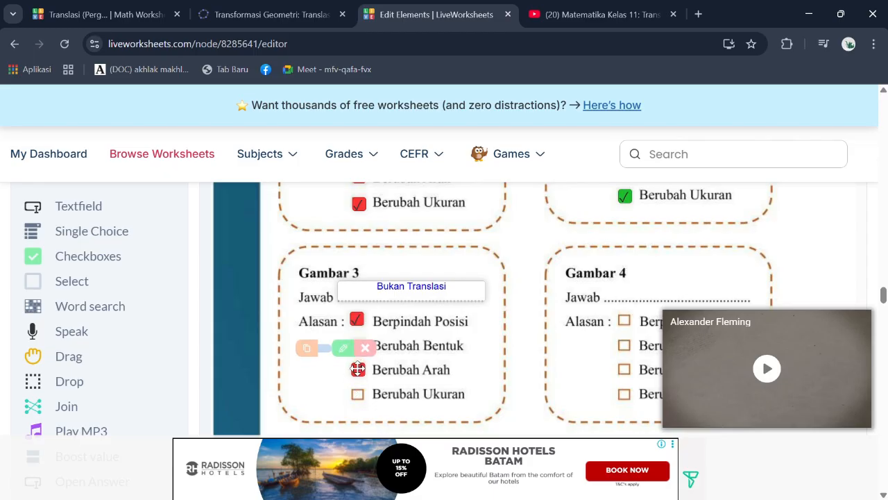
left_click(306, 347)
Set the tick type of Gambar 3's Berubah Arah checkbox to Good Answer and save.
mouse_move(363, 372)
left_click(343, 349)
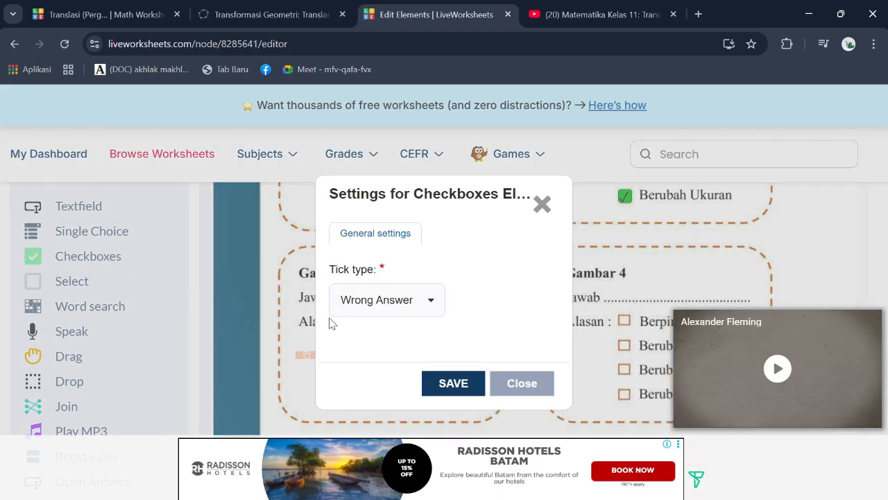
left_click(377, 300)
left_click(391, 328)
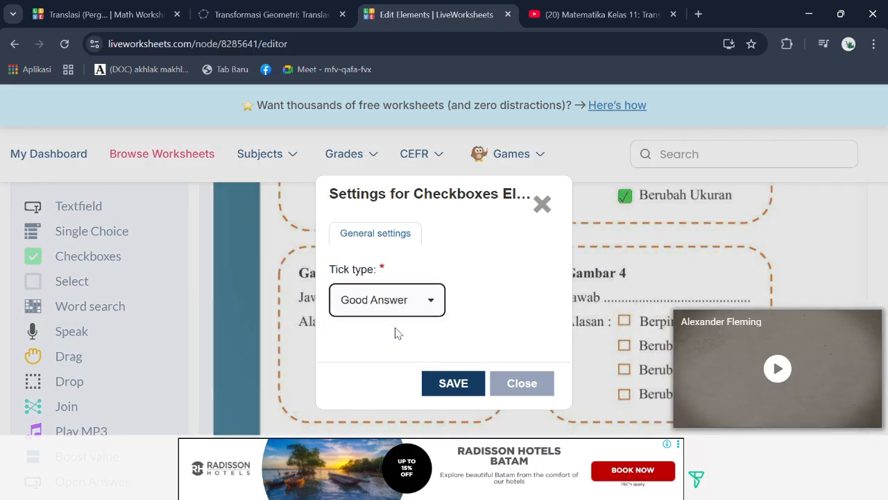
left_click(440, 388)
Duplicate Gambar 3's Bukan Translasi Textfield and place the copy on the Jawab line of Gambar 4.
mouse_move(428, 283)
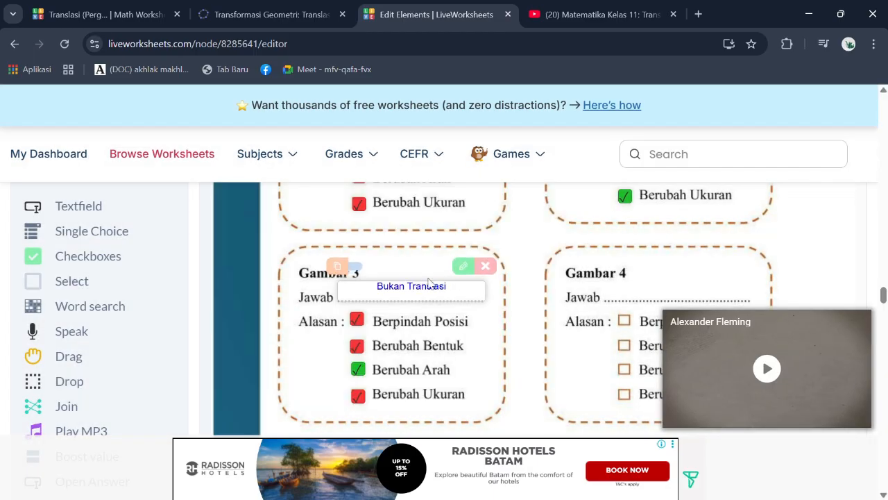
left_click(337, 266)
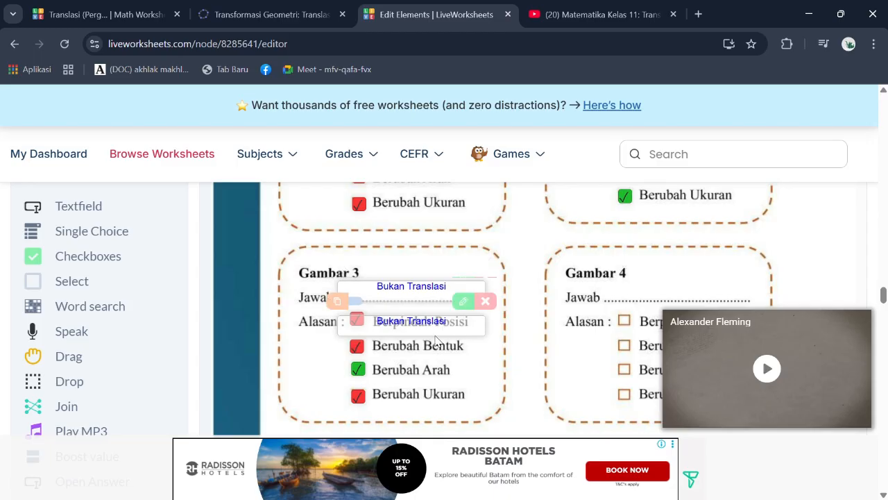
left_click_drag(434, 329, 706, 300)
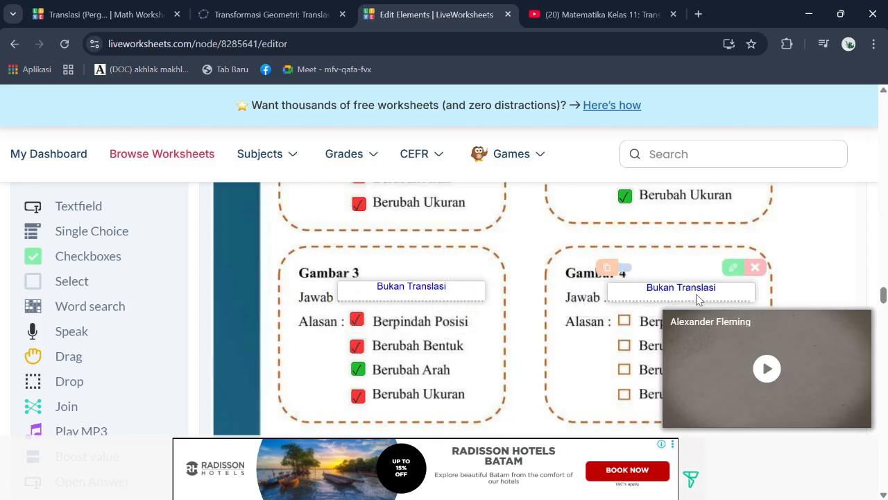
Change the correct answer of Gambar 4's Textfield to Translasi and save.
left_click(732, 267)
left_click_drag(332, 307, 273, 307)
key("BackSpace")
type("Translasi")
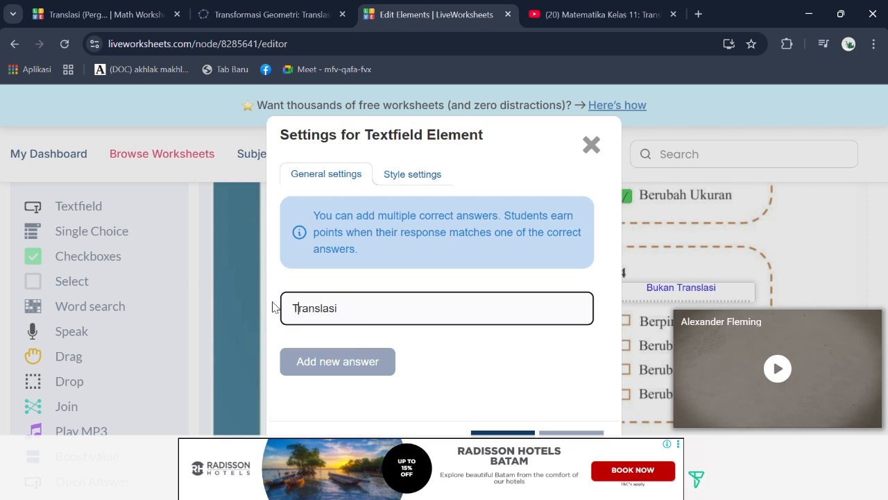
left_click(506, 434)
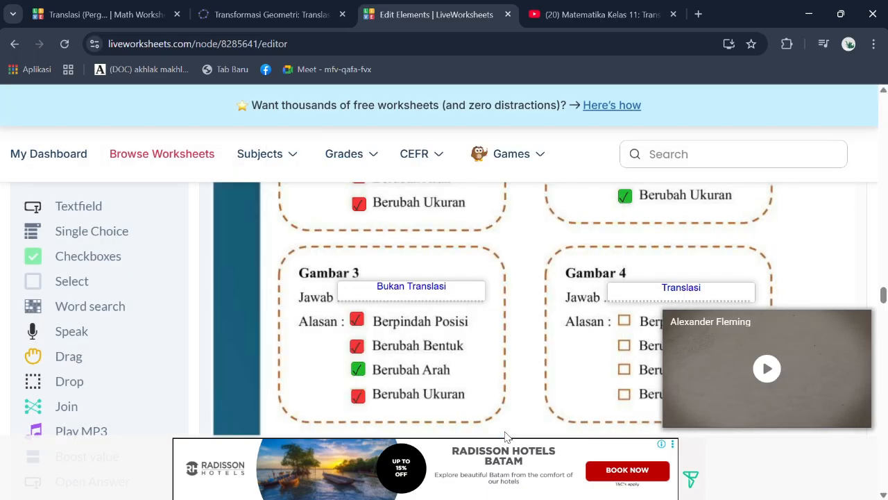
Duplicate Gambar 3's Wrong Answer checkbox for Berubah Ukuran.
mouse_move(355, 373)
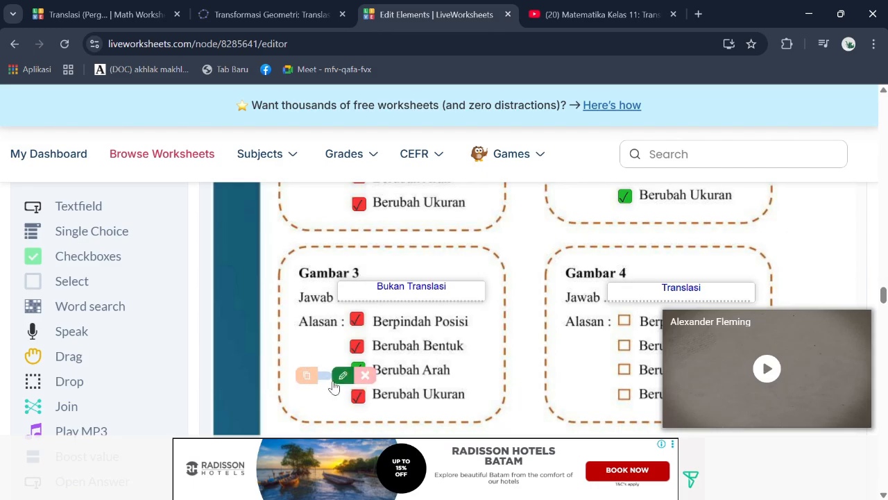
left_click(303, 376)
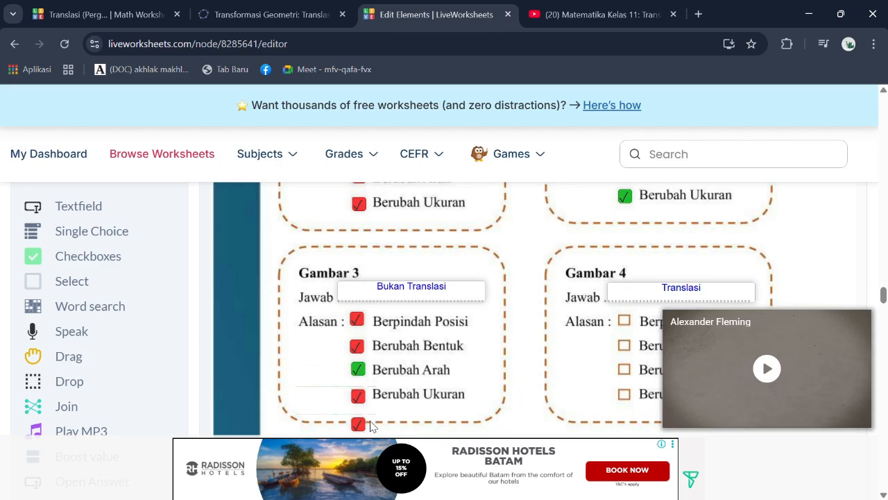
Place duplicated checkboxes over the four Alasan options under Gambar 4, aligning each with its printed box.
left_click_drag(359, 422, 623, 320)
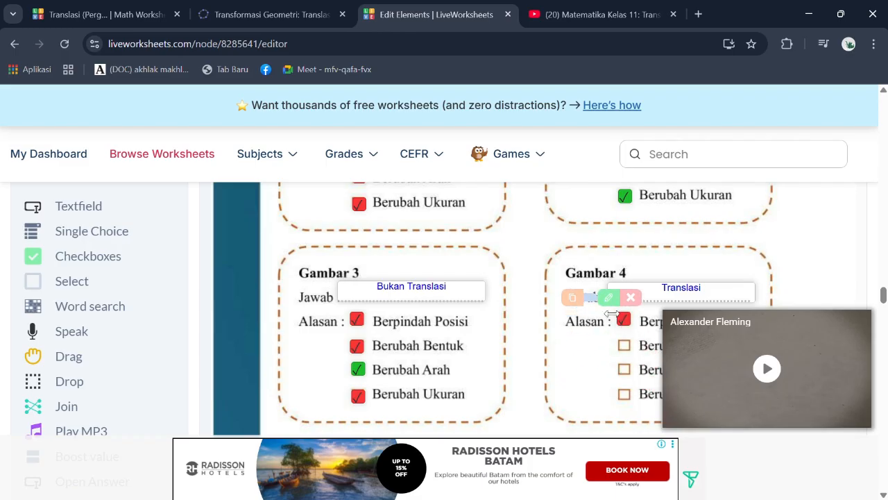
left_click(571, 298)
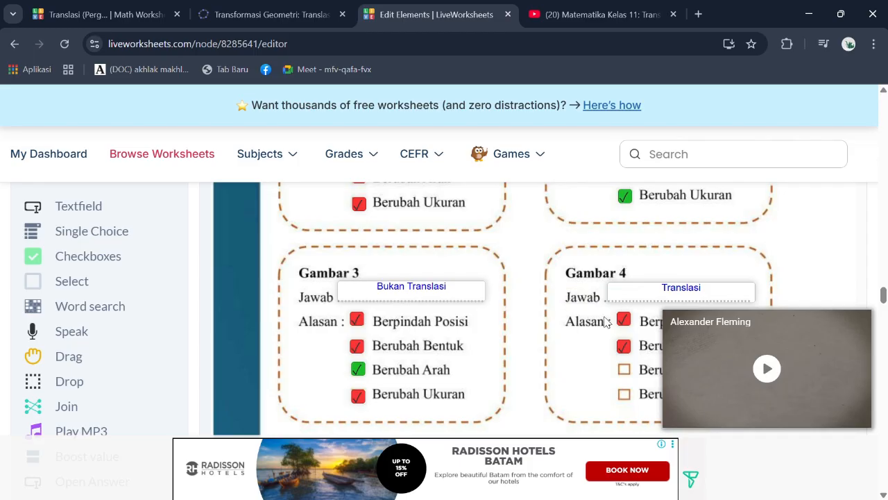
left_click_drag(625, 345, 625, 371)
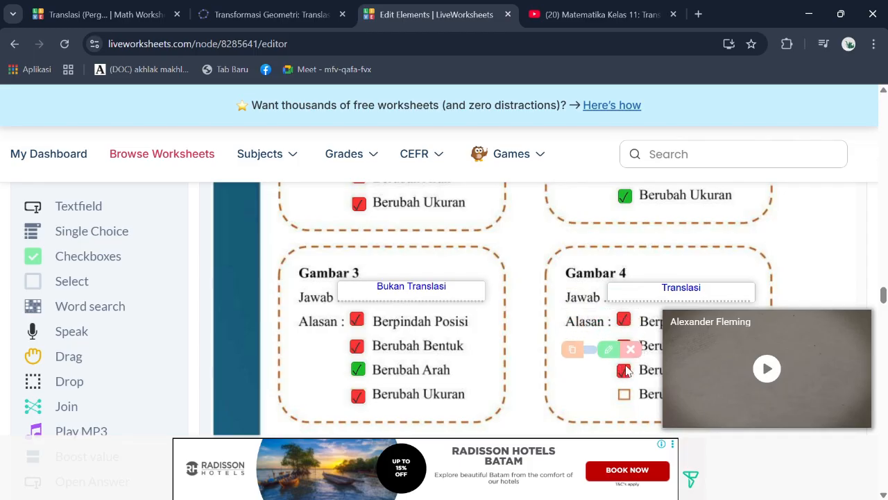
left_click(571, 349)
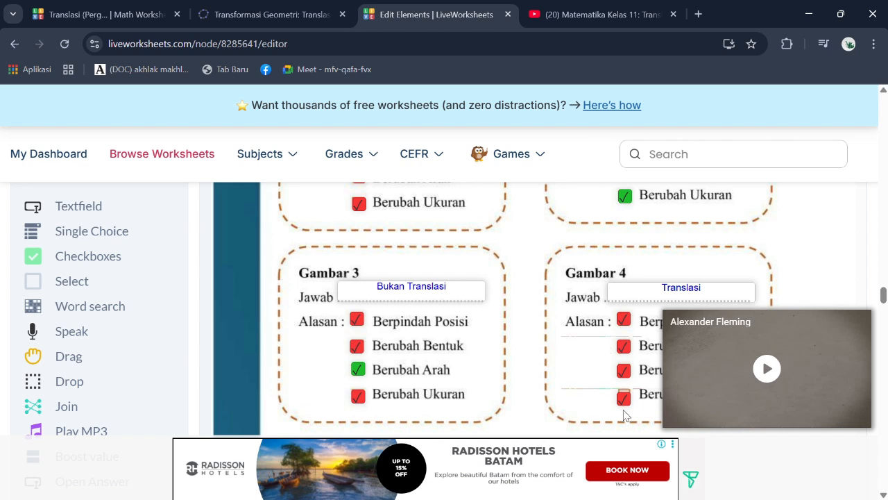
left_click_drag(623, 399, 624, 393)
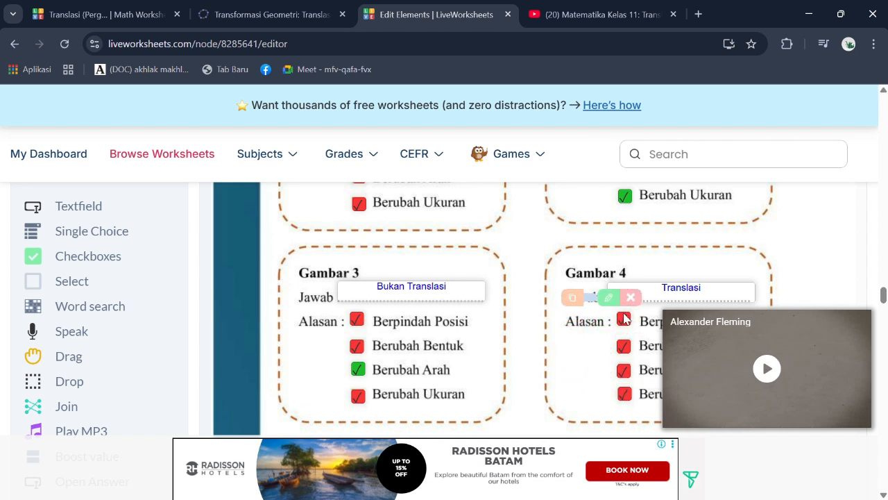
Set the tick type of Gambar 4's first checkbox, Berpindah Posisi, to Good Answer and save it.
left_click(608, 298)
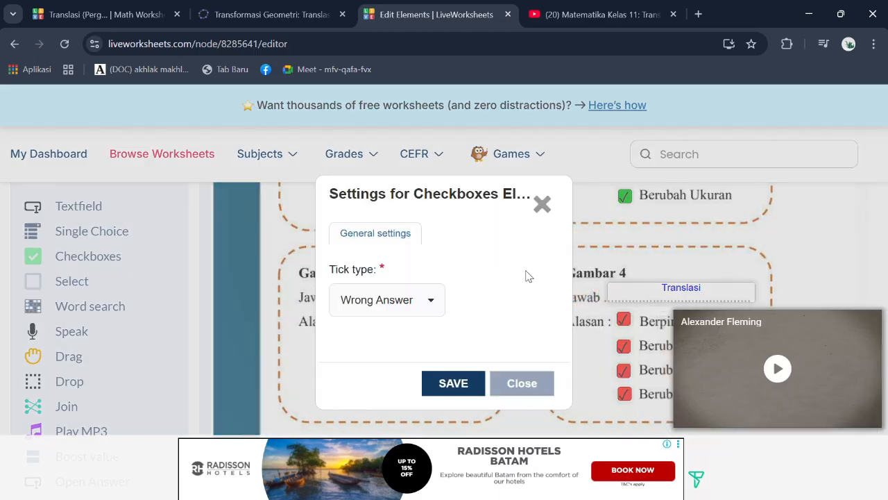
left_click(425, 298)
left_click(420, 327)
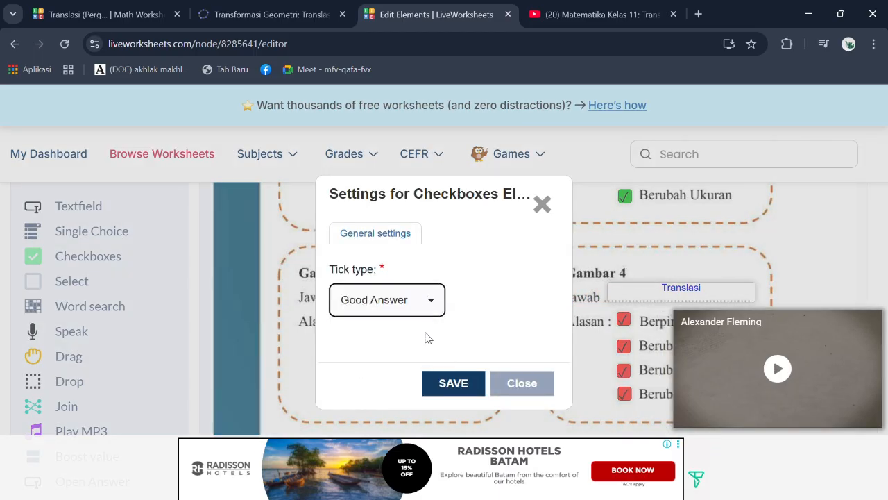
left_click(454, 383)
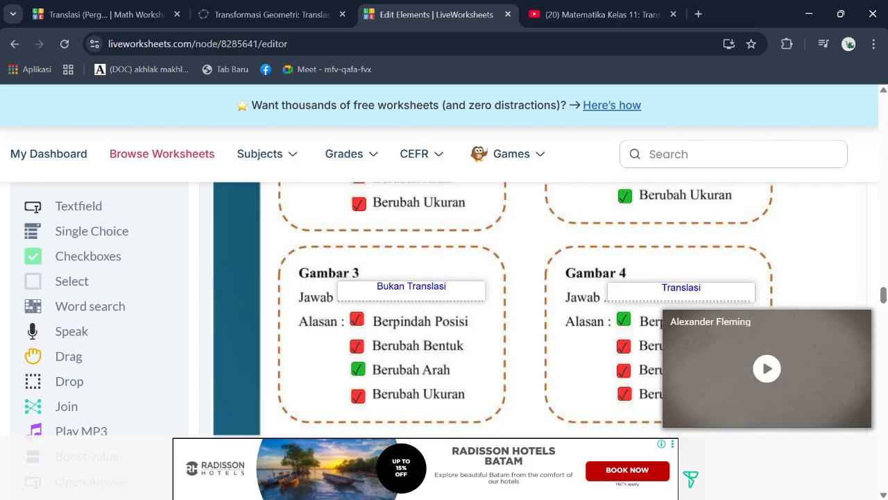
Find the Video Pembelajaran Translasi section, switch to YouTube and copy the share link of "Matematika Kelas 11: Translasi dan Contohnya".
left_click_drag(884, 296, 883, 316)
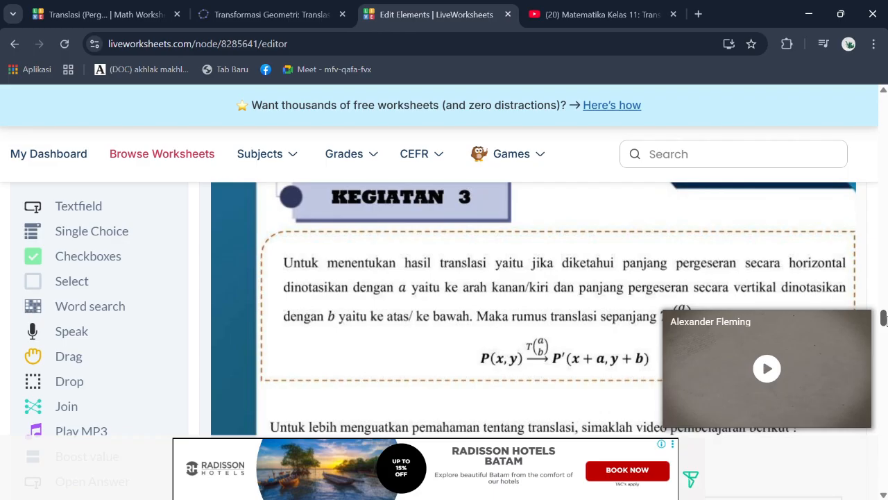
left_click_drag(884, 317, 884, 326)
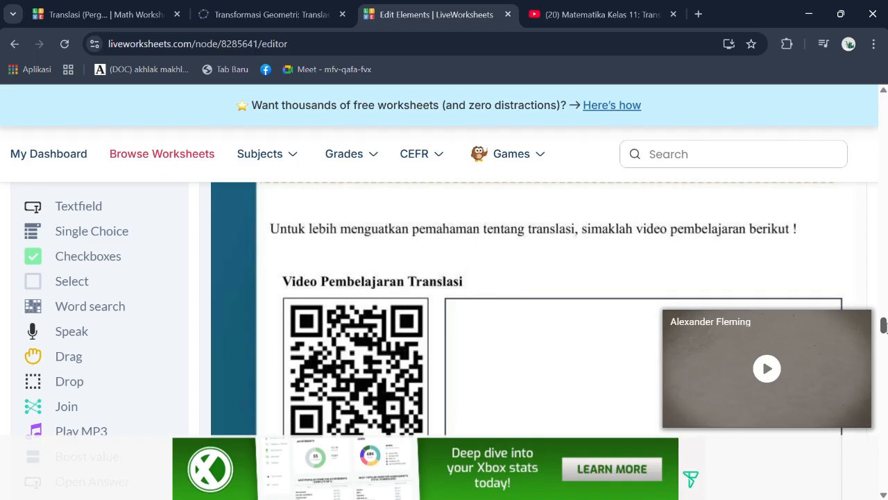
mouse_move(886, 328)
left_mouse_down()
mouse_move(886, 339)
mouse_move(885, 332)
left_mouse_up()
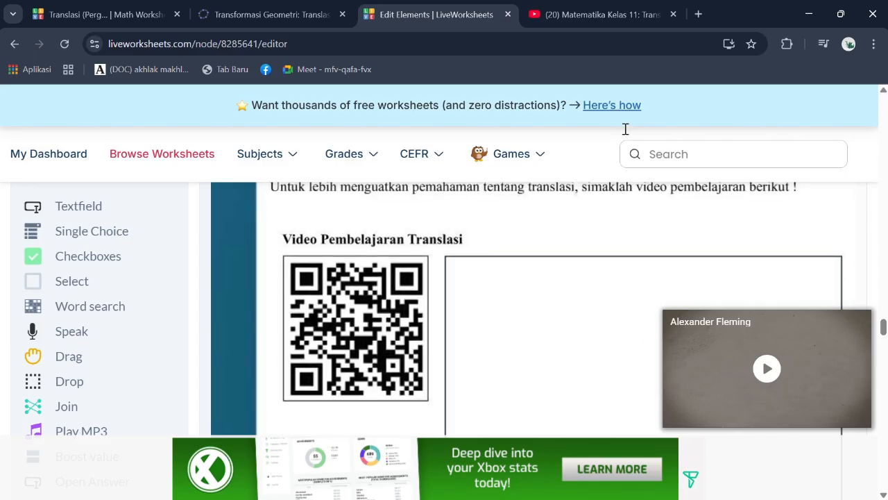
left_click(605, 12)
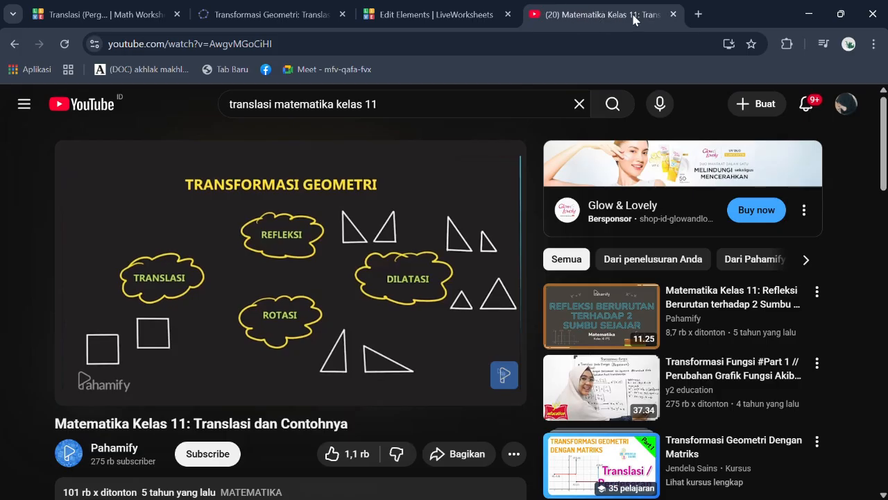
left_click(807, 14)
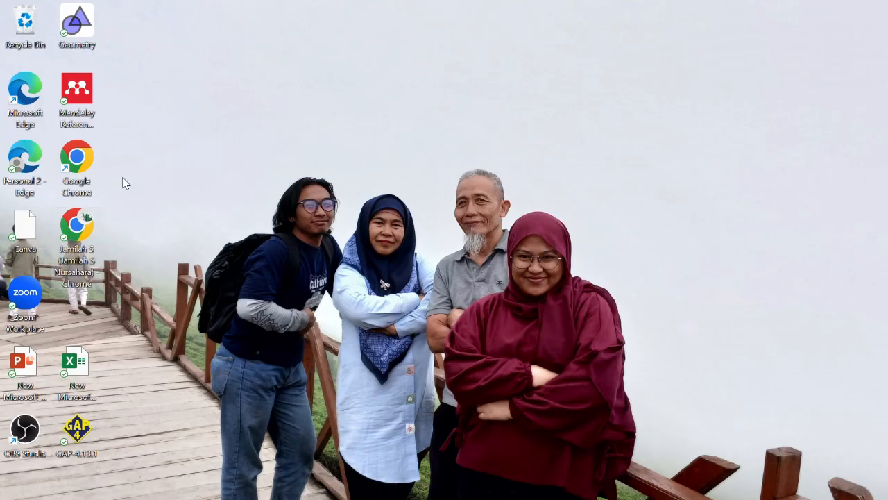
key("alt+Tab")
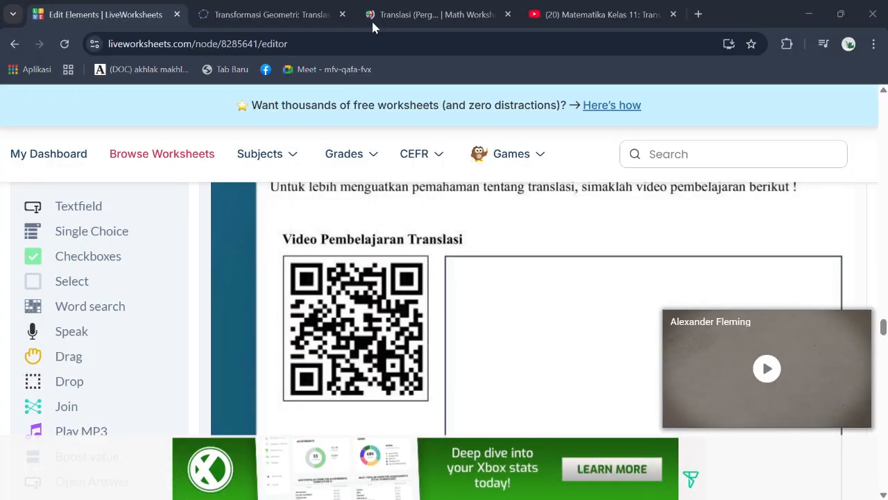
left_click(579, 15)
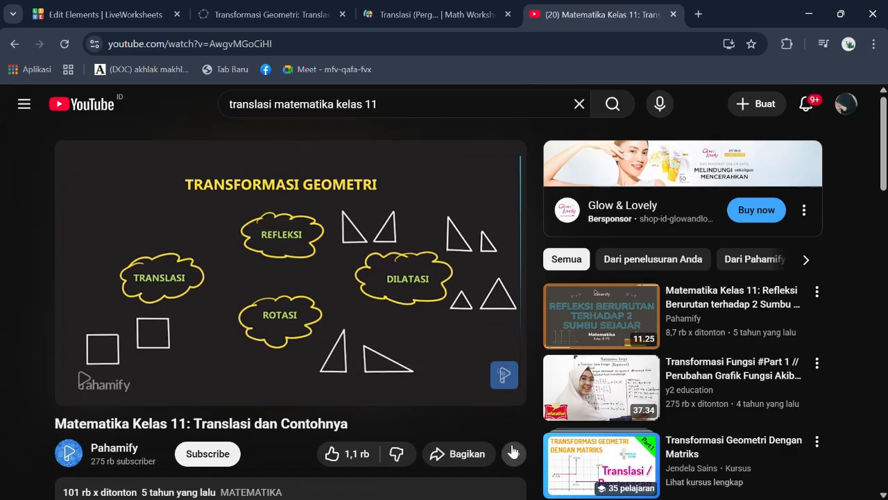
left_click(466, 453)
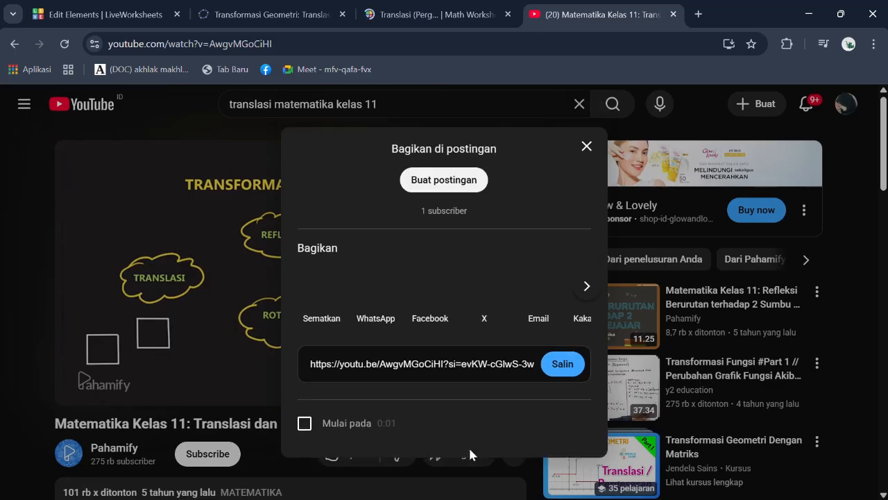
left_click(563, 363)
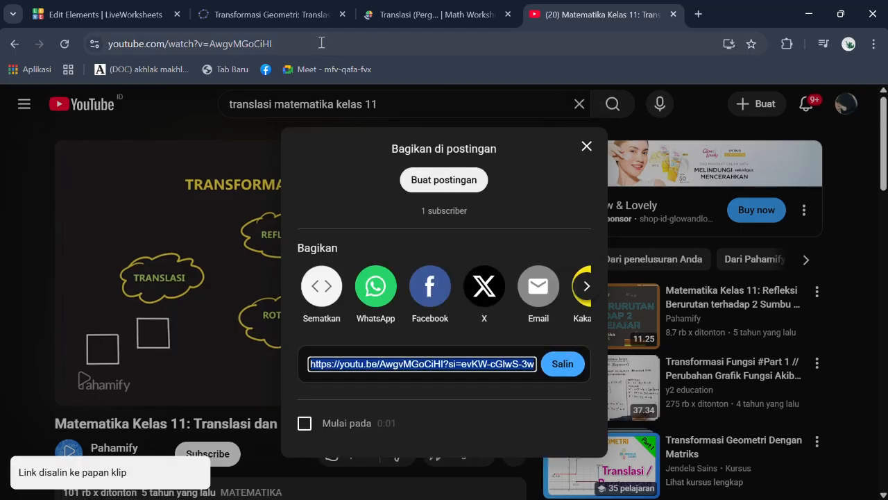
Switch back to the LiveWorksheets editor and place a YouTube player element in the empty frame beside the QR code.
left_click(136, 9)
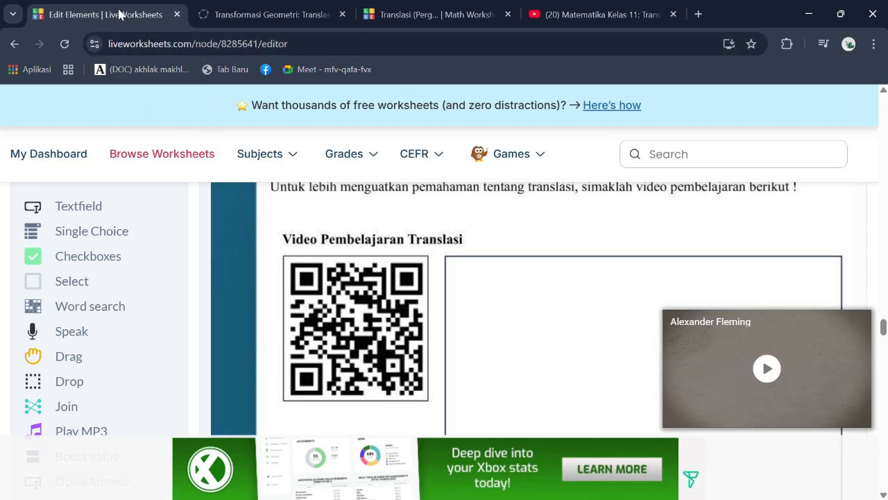
left_click_drag(119, 14, 290, 45)
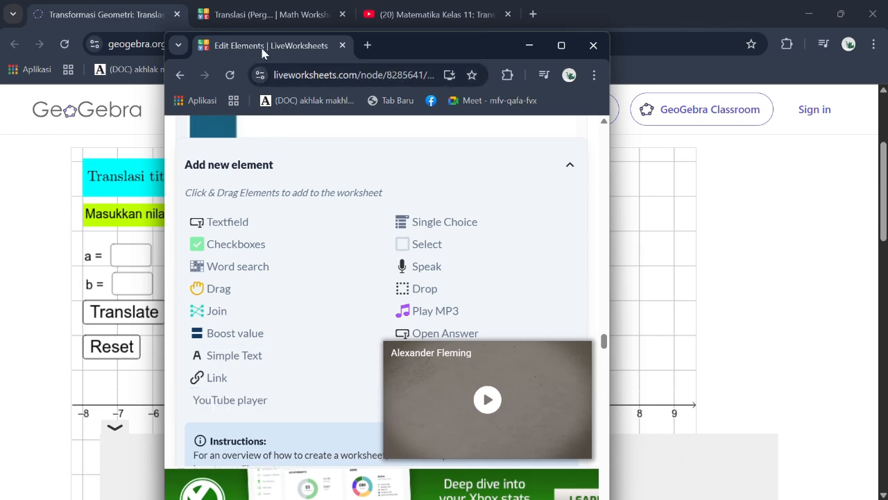
left_click_drag(262, 54, 105, 8)
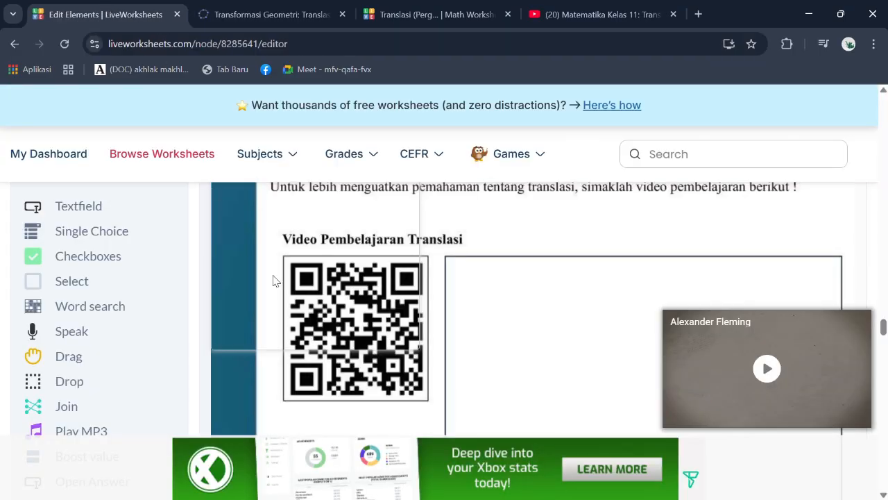
left_click_drag(254, 297, 492, 417)
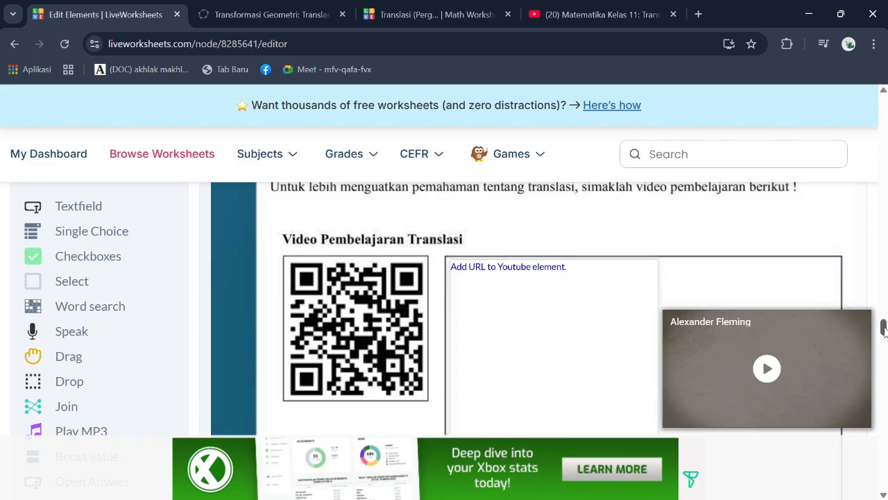
Enlarge the YouTube player element in width and height to fill the frame beside the QR code.
left_click_drag(884, 330, 883, 336)
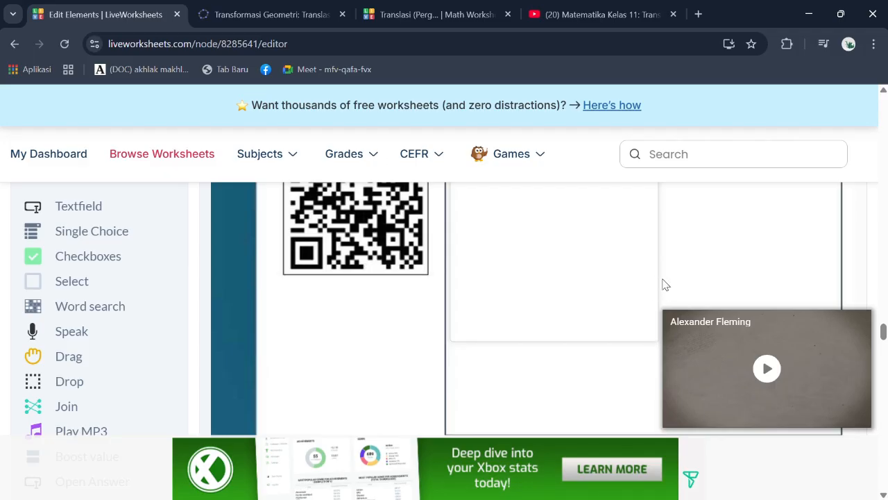
left_click_drag(660, 277, 839, 278)
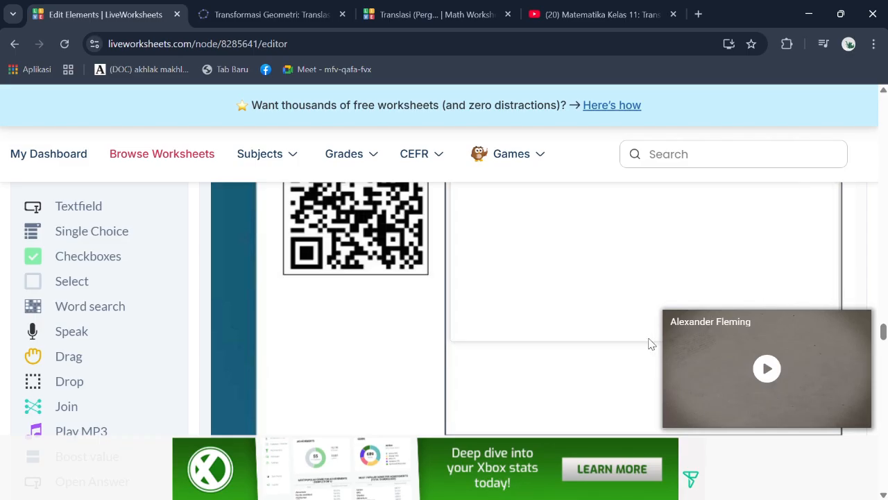
left_click_drag(649, 345, 652, 431)
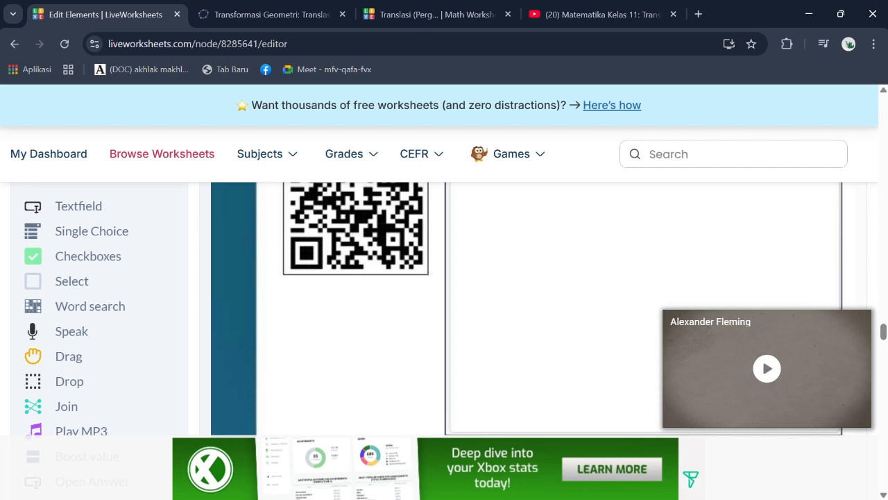
scroll(883, 327, "up", 2)
scroll(883, 327, "down", 1)
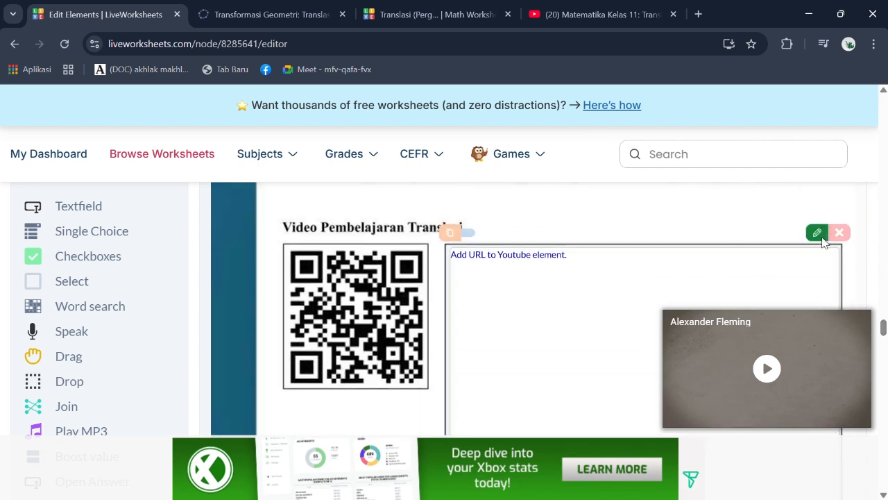
left_click(817, 235)
left_click(472, 308)
left_click_drag(458, 308, 280, 297)
type("https://youtu.be/AwgvMGoCiHI?si=evKW-cGlwS-3wcVp")
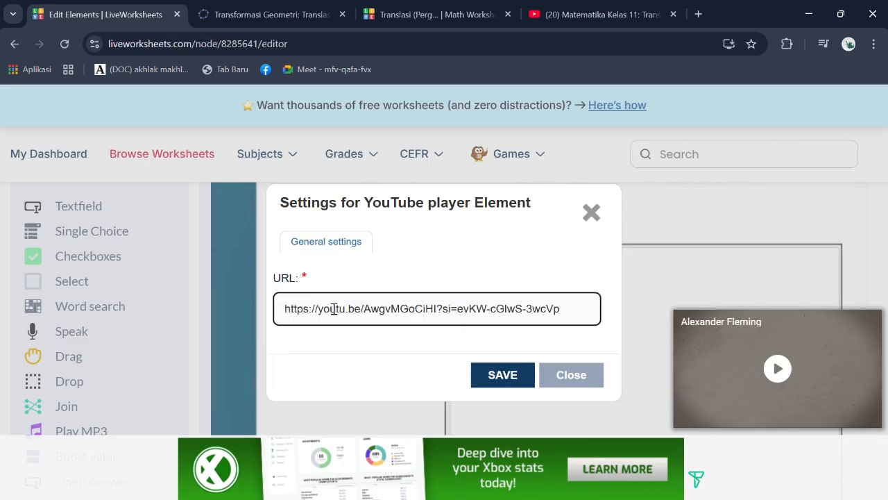
left_click(507, 375)
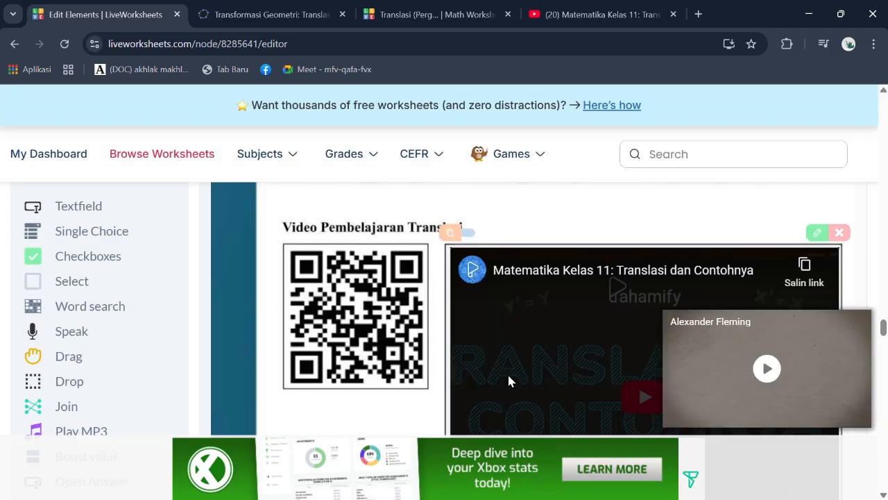
Check the embedded video's fit in its frame, and examine the matching exercise between Koordinat Titik and Titik Hasil Translasi.
scroll(614, 283, "down", 3)
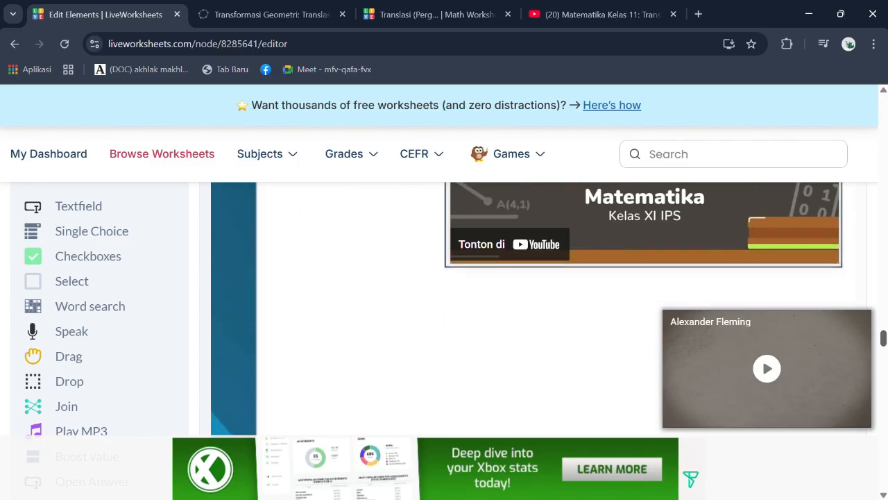
scroll(617, 198, "up", 2)
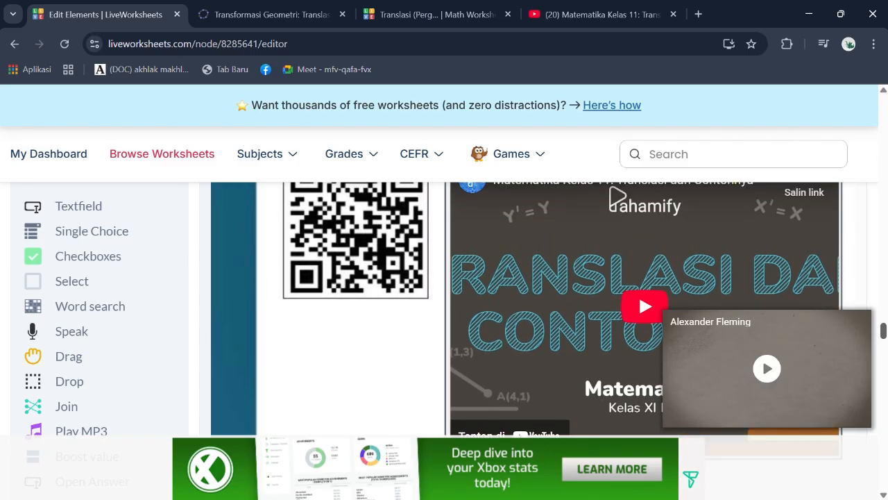
mouse_move(885, 333)
left_mouse_down()
mouse_move(886, 347)
mouse_move(885, 328)
left_mouse_up()
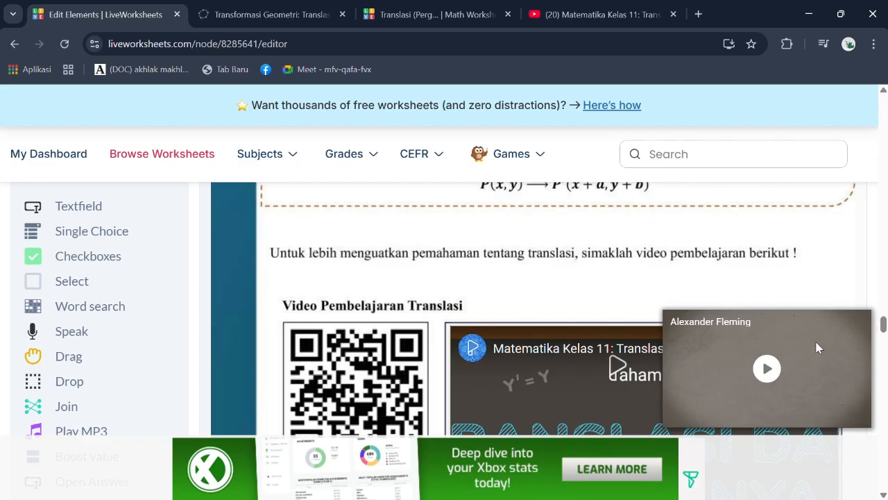
left_click_drag(884, 322, 886, 315)
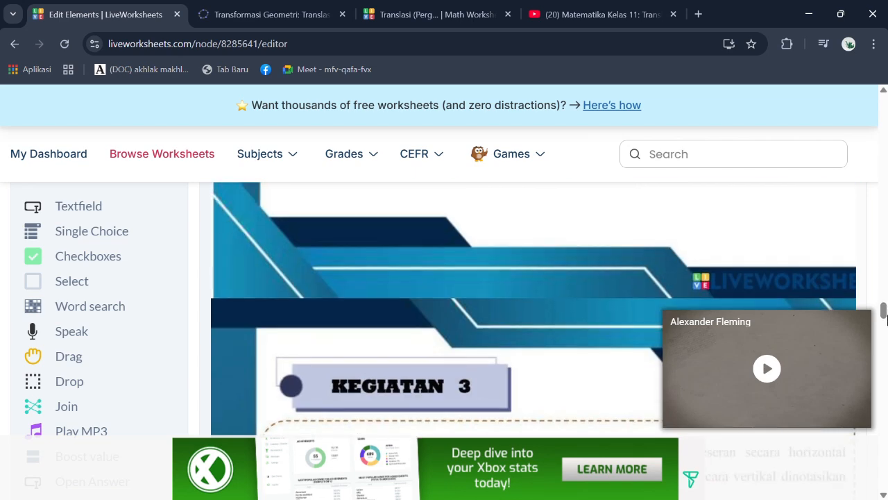
scroll(821, 321, "down", 6)
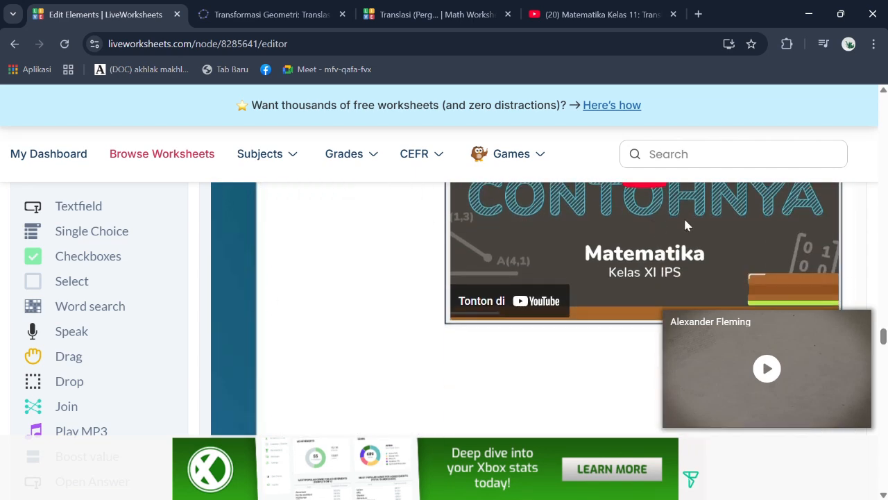
left_click_drag(884, 335, 884, 333)
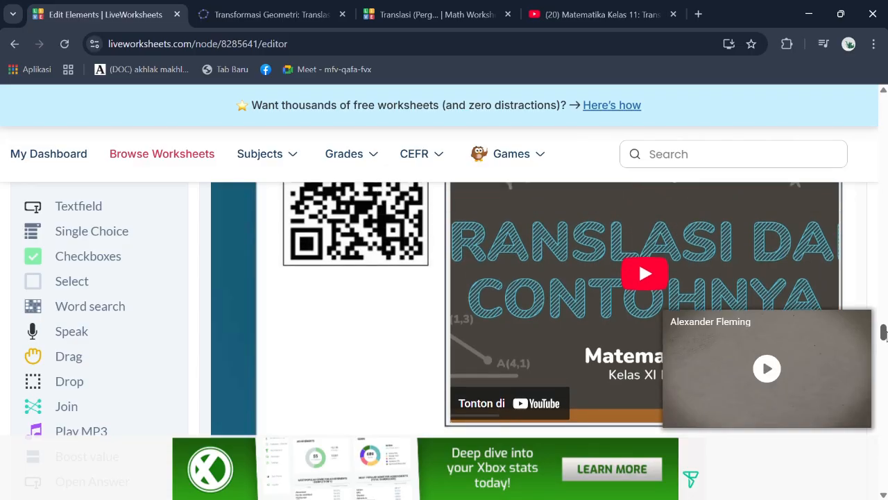
left_click_drag(884, 333, 883, 357)
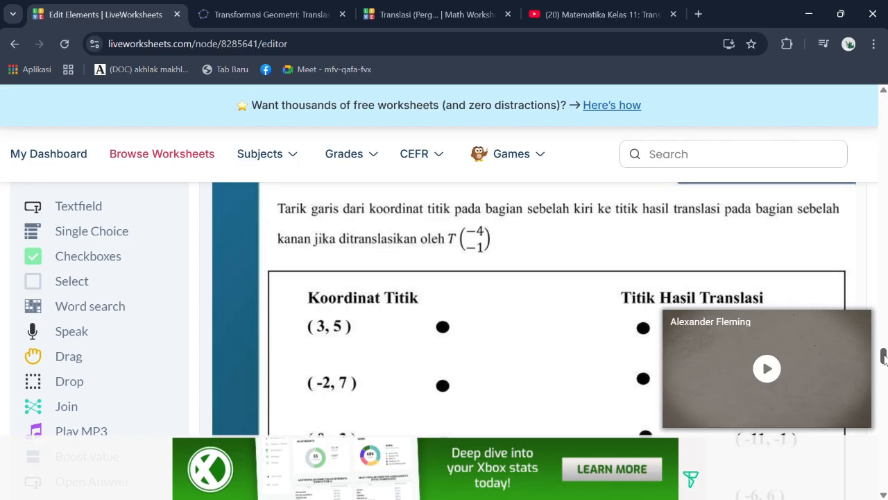
left_click_drag(884, 359, 887, 362)
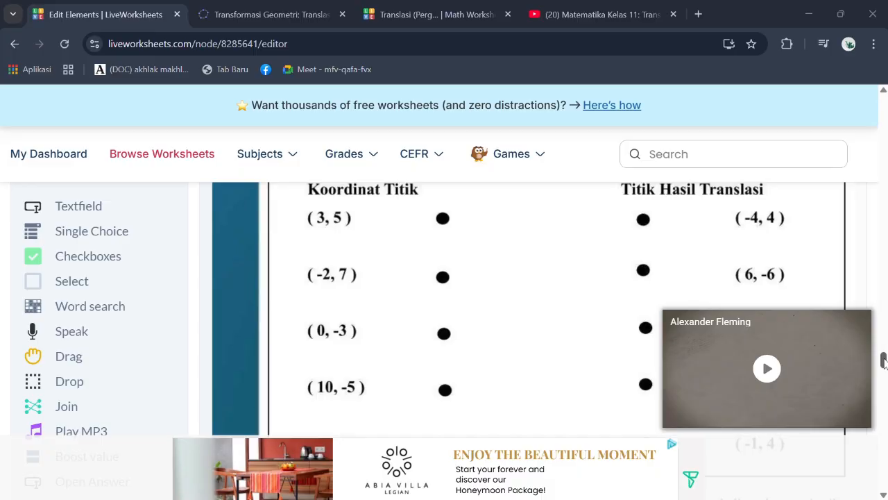
Add a Join element to the matching exercise and shrink it to cover the dot beside (3, 5).
scroll(883, 361, "up", 2)
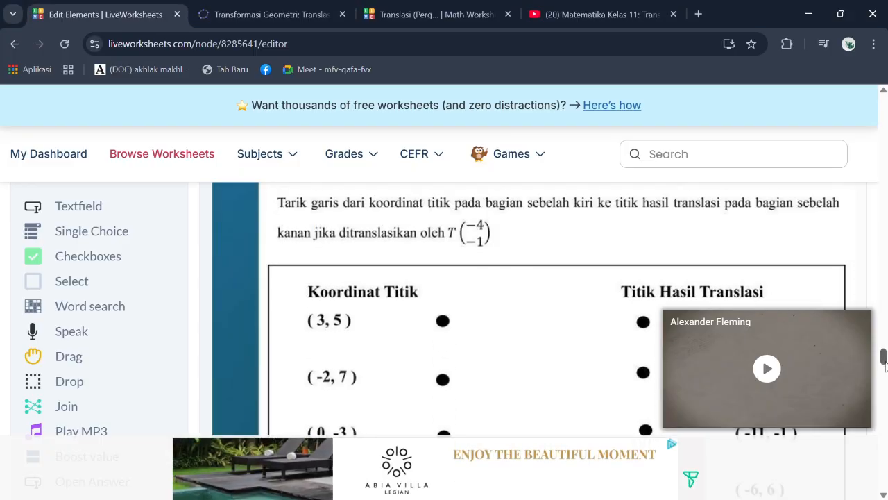
scroll(884, 361, "down", 1)
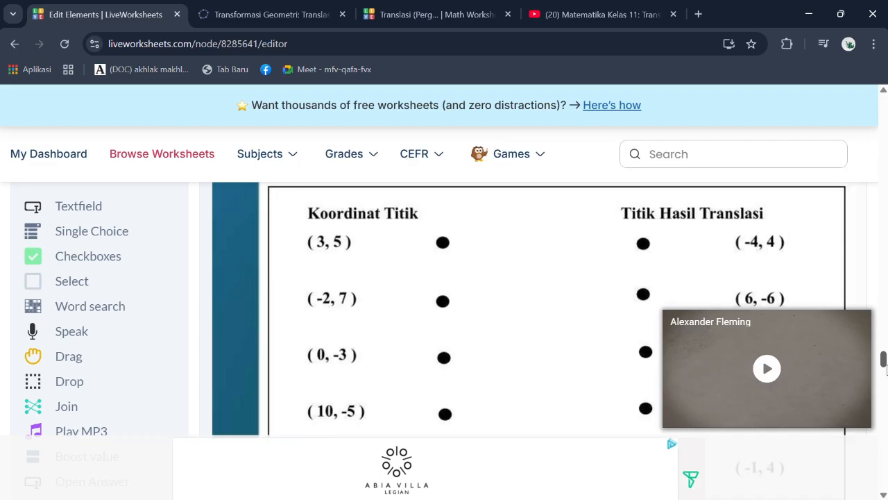
left_click(124, 406)
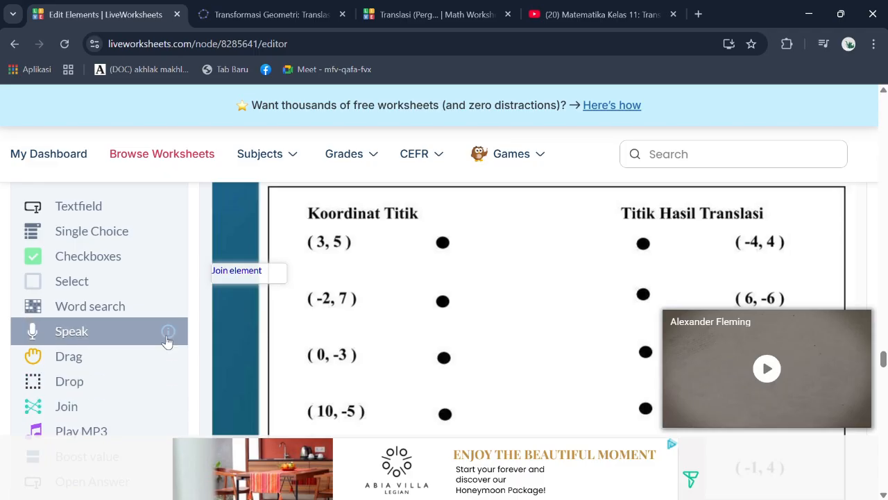
left_click_drag(247, 275, 470, 250)
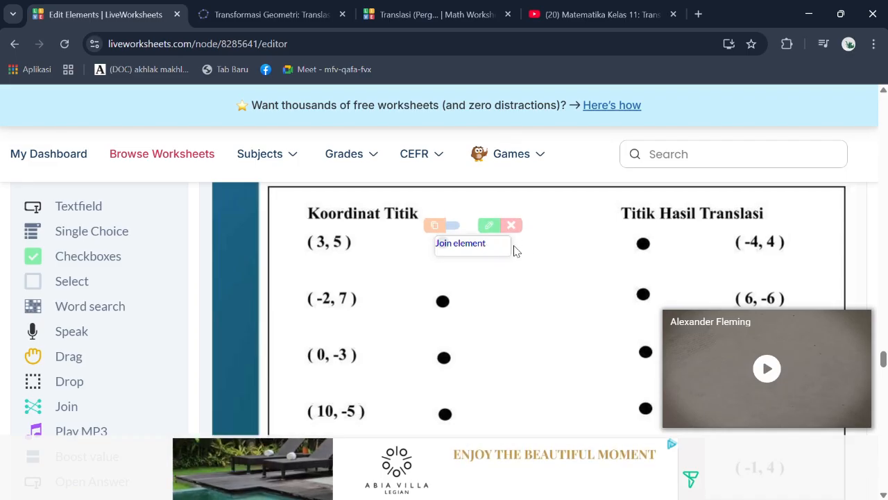
left_click_drag(512, 248, 450, 241)
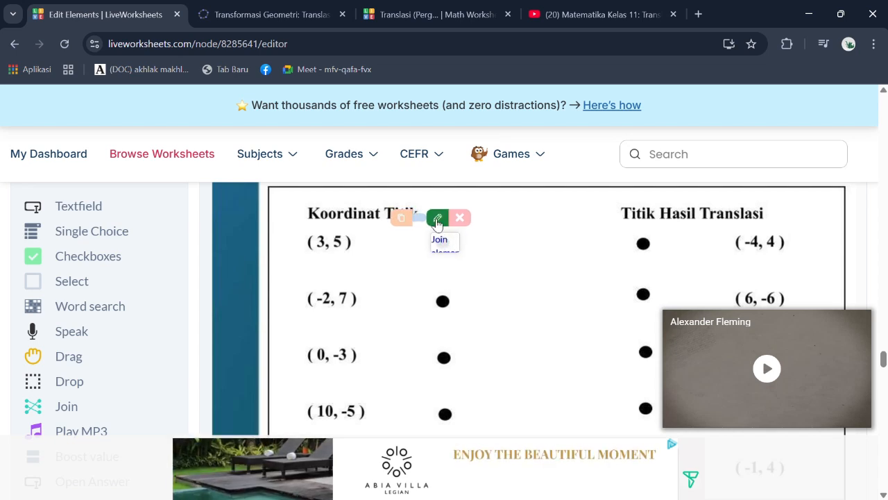
Set the value of the Join element beside (3, 5) to 1 and save it.
left_click(437, 221)
left_click(327, 308)
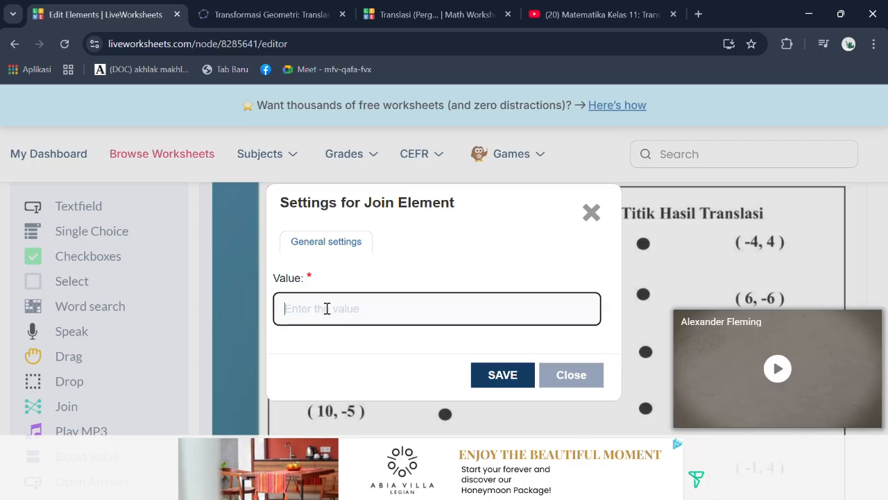
type("1")
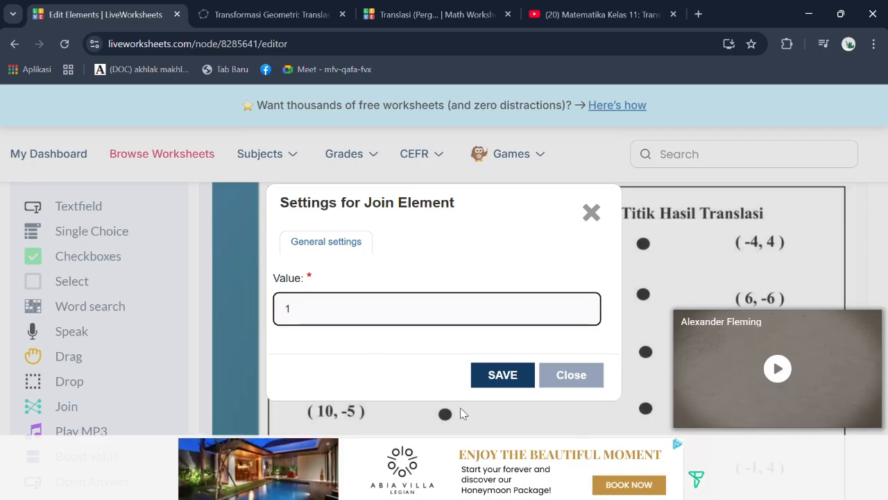
left_click(490, 382)
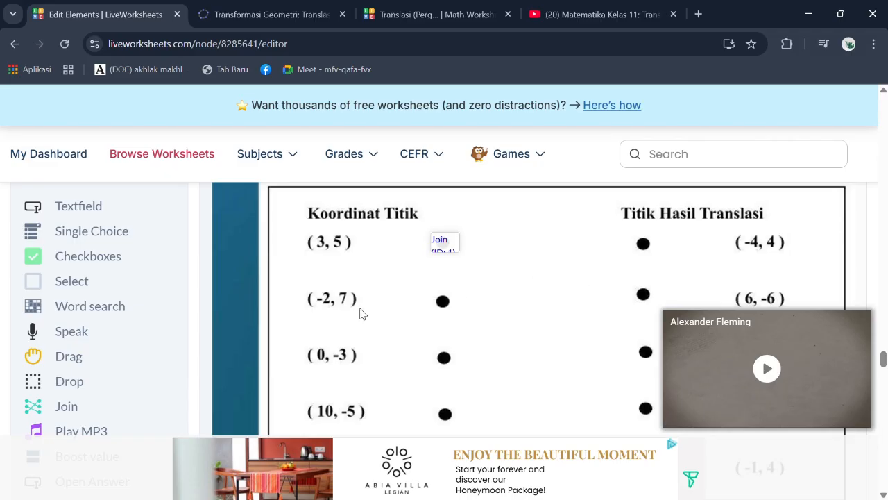
Add a Drop element and shrink it to cover the lowest dot in the Titik Hasil Translasi column, beside (-1, 4).
left_click(108, 393)
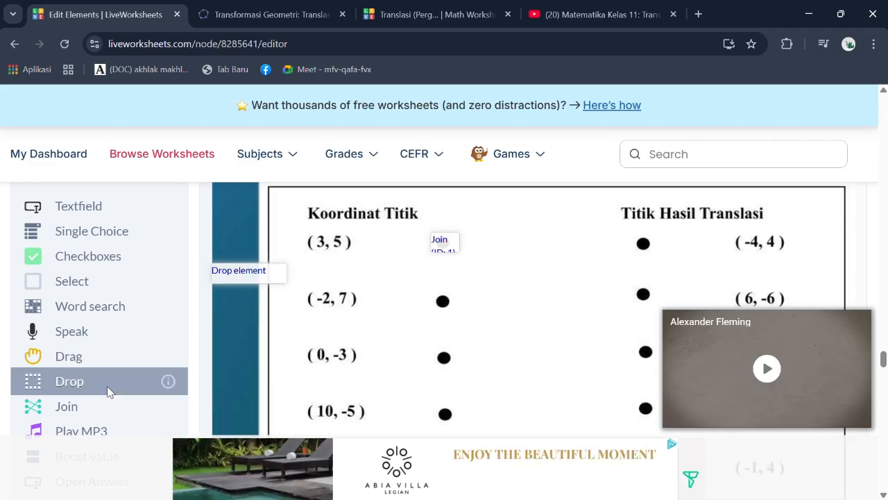
left_click(255, 269)
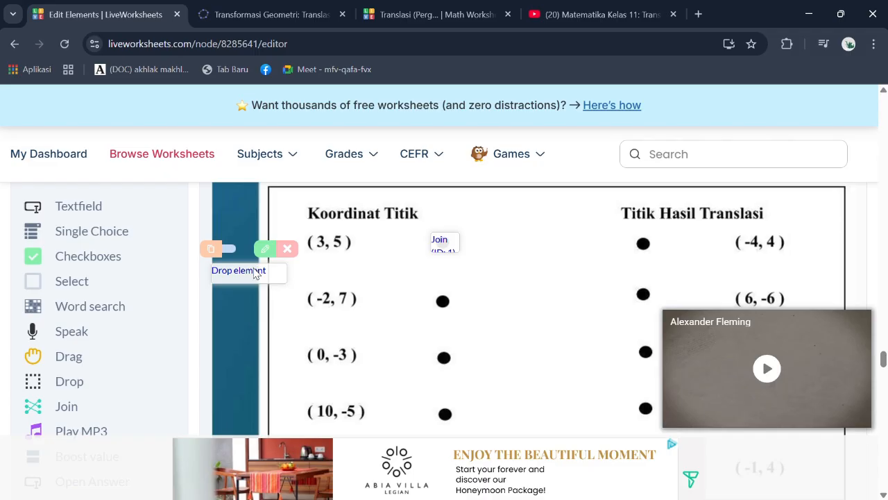
left_click_drag(255, 273, 554, 305)
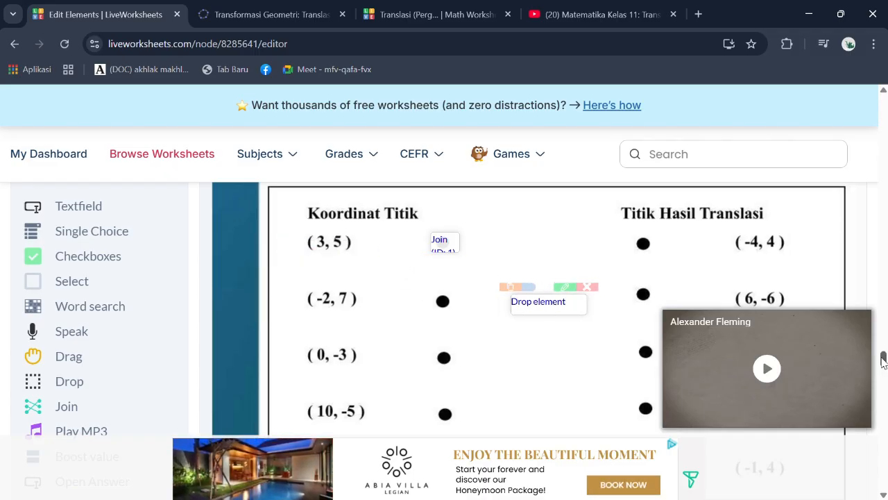
scroll(883, 362, "down", 3)
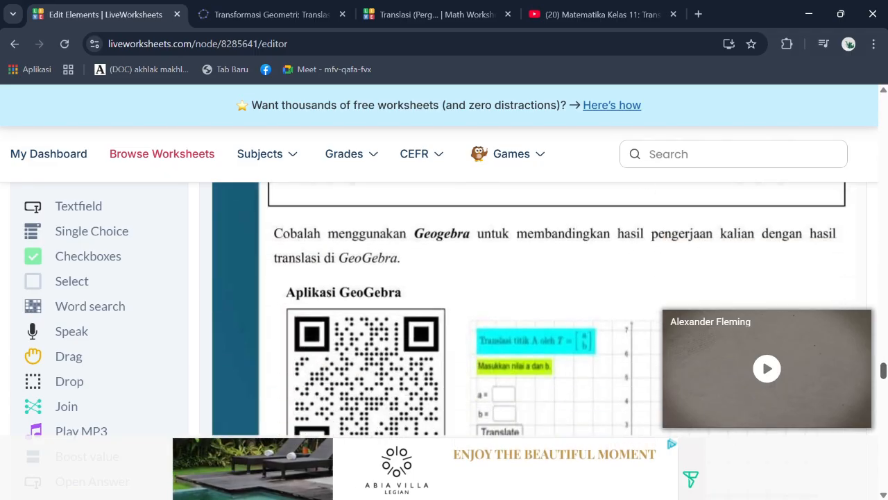
scroll(882, 370, "up", 3)
left_click_drag(882, 365, 884, 361)
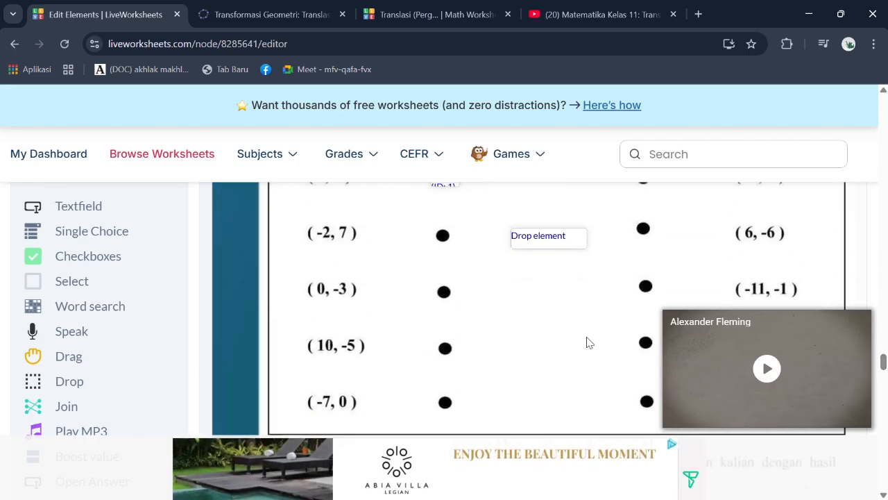
left_click_drag(534, 239, 603, 400)
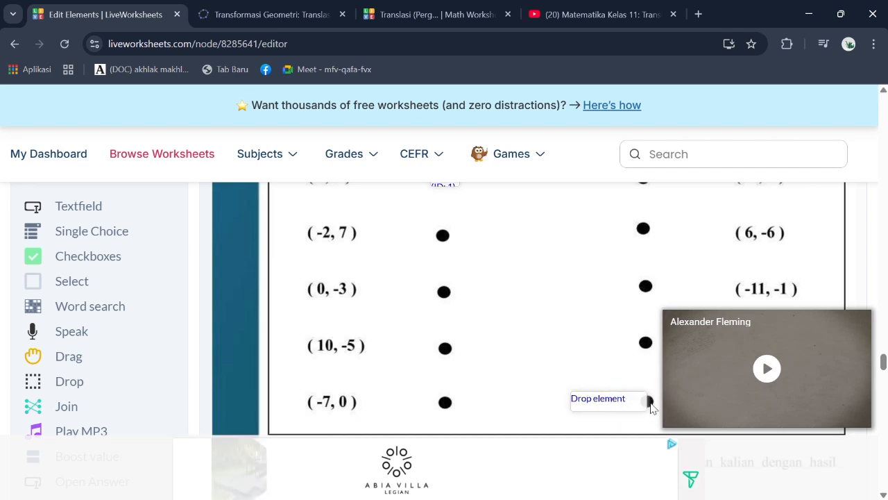
mouse_move(647, 401)
left_mouse_down()
mouse_move(598, 401)
mouse_move(645, 400)
left_mouse_up()
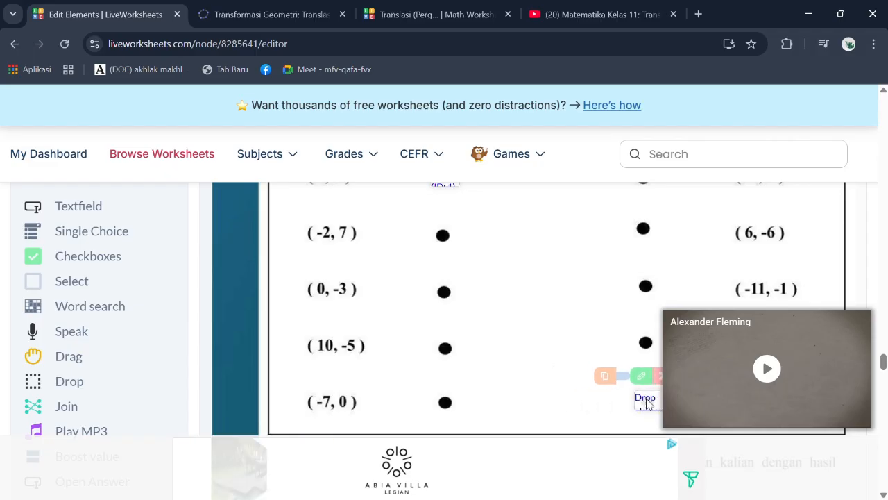
Set the value of the Drop element beside (-1, 4) to 1 and save it.
left_click(641, 376)
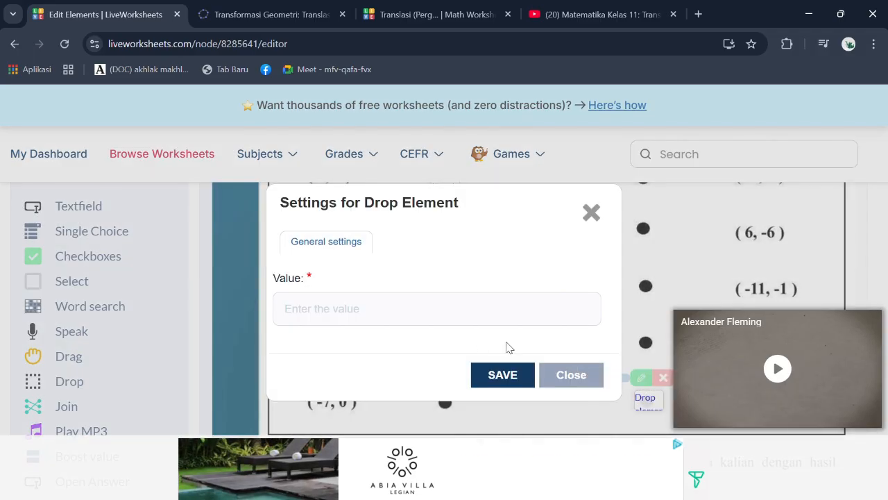
left_click(364, 306)
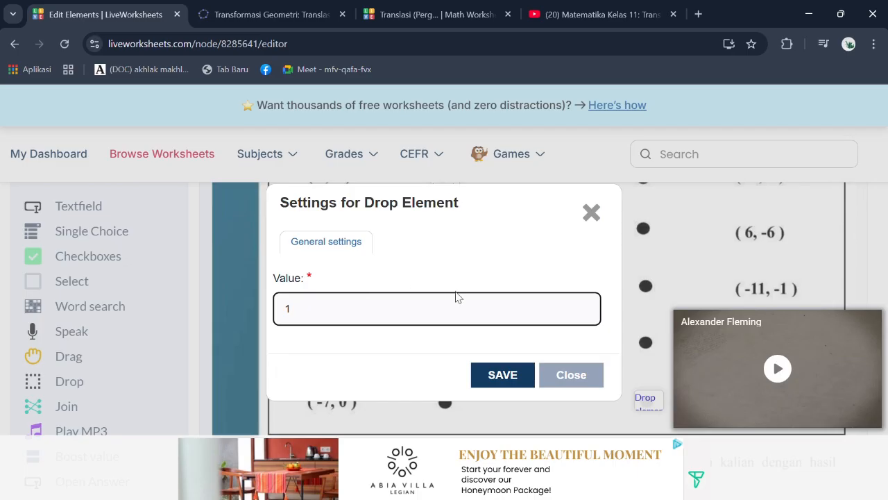
left_click(509, 375)
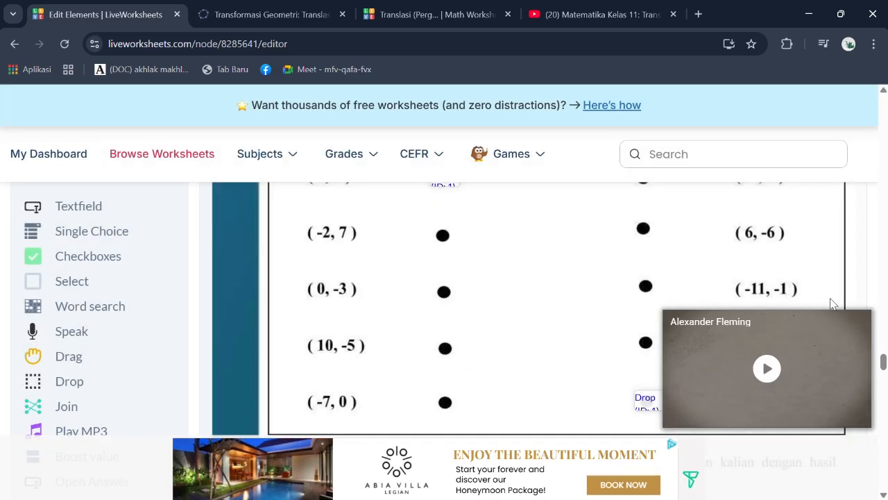
Duplicate the Join element beside (3, 5) onto the dot beside (-2, 7) and set the copy's value to 2.
scroll(883, 368, "up", 1)
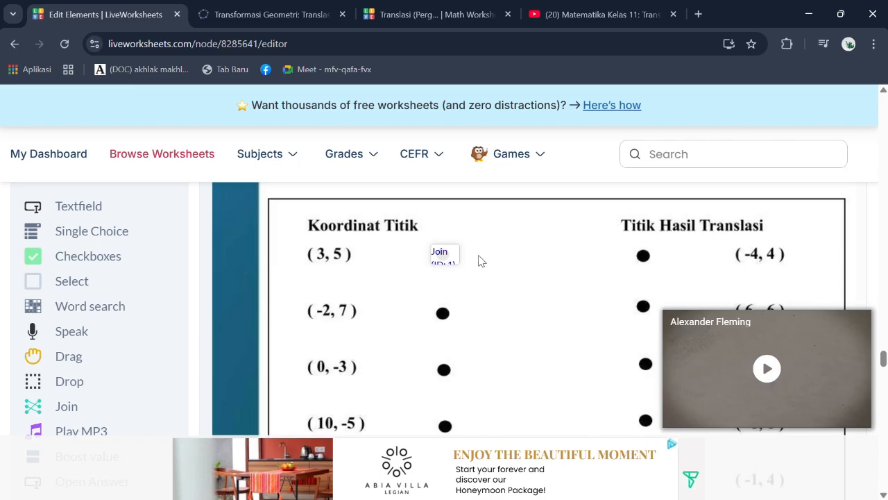
mouse_move(441, 243)
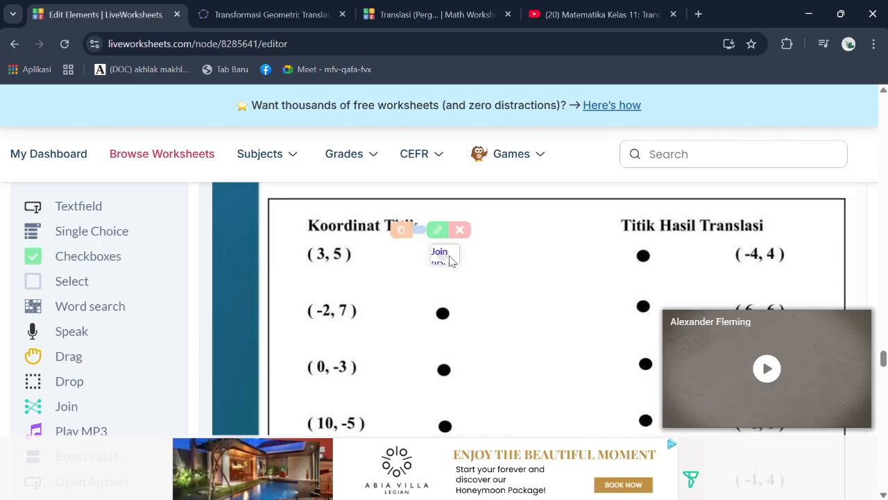
left_click(400, 232)
left_click_drag(443, 290, 442, 312)
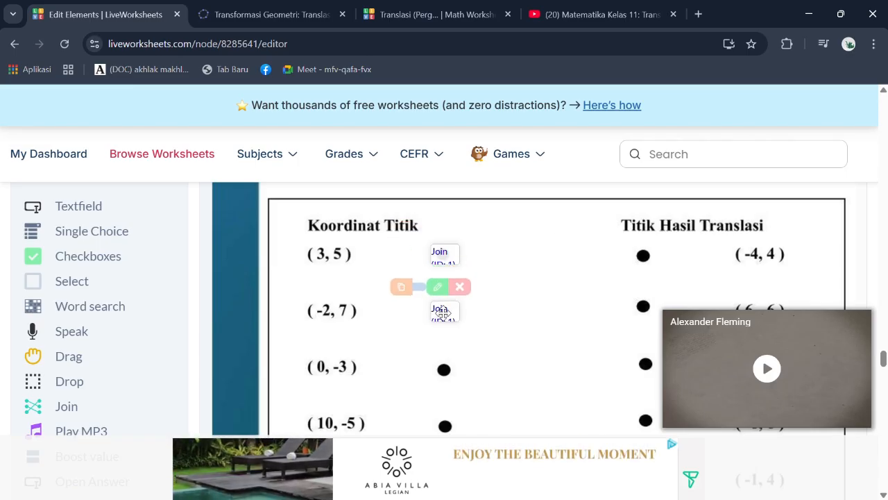
left_click(437, 286)
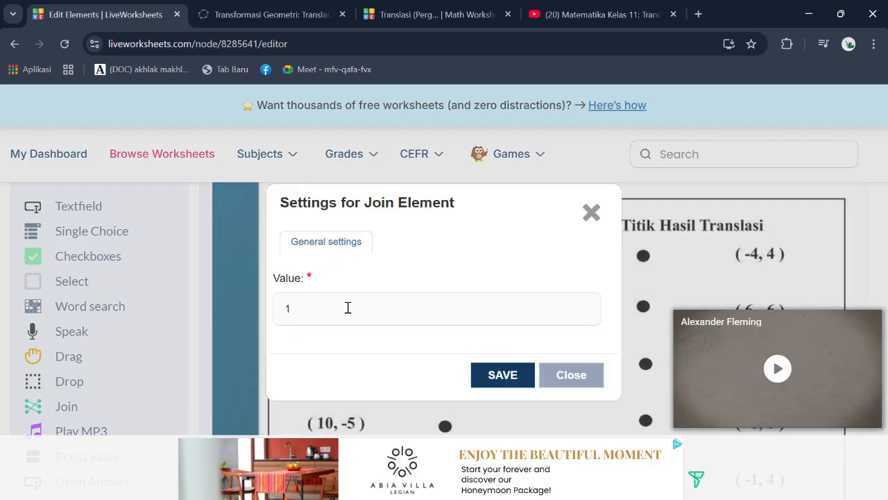
left_click(304, 307)
key("BackSpace")
type("2")
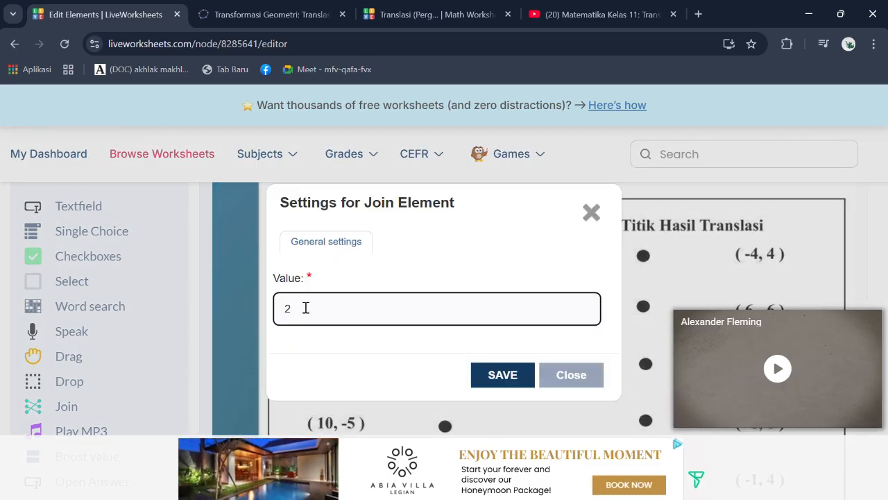
left_click(491, 378)
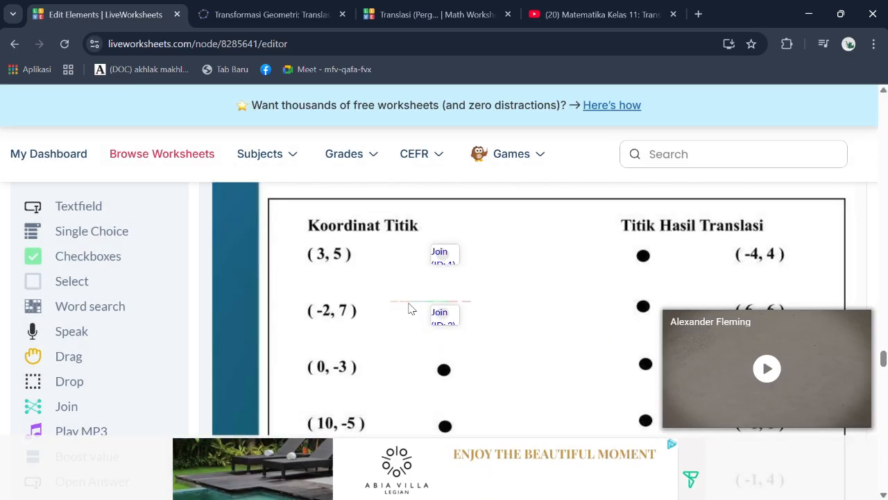
Duplicate the Join element beside (-2, 7) onto the dots beside (0, -3) and (10, -5).
mouse_move(426, 314)
left_click(403, 291)
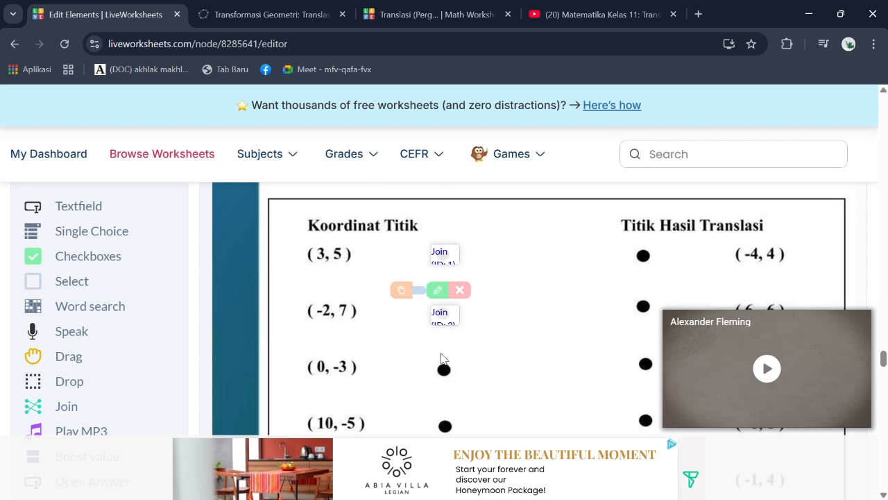
mouse_move(444, 316)
left_mouse_down()
mouse_move(441, 362)
mouse_move(444, 316)
left_mouse_up()
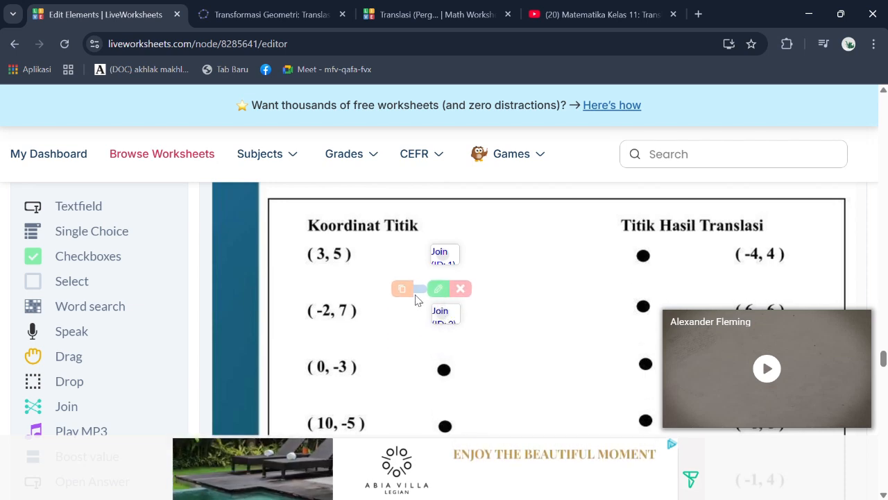
left_click(402, 288)
left_click_drag(452, 359, 444, 372)
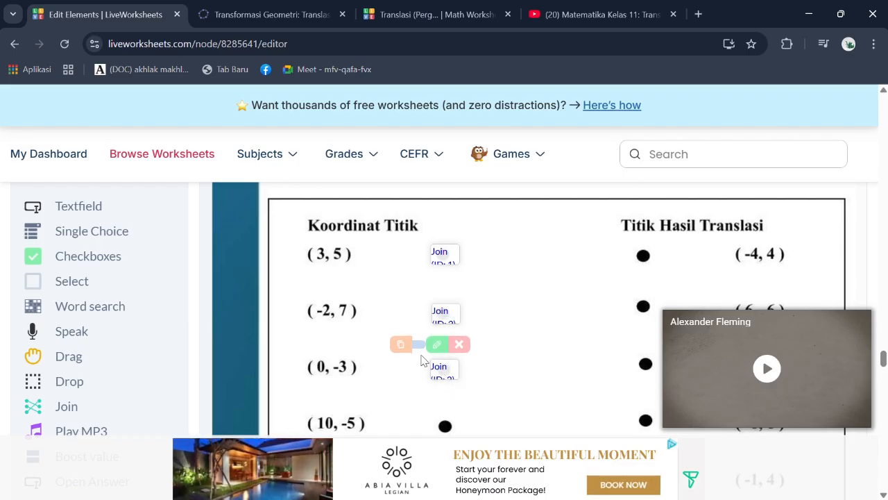
left_click(401, 345)
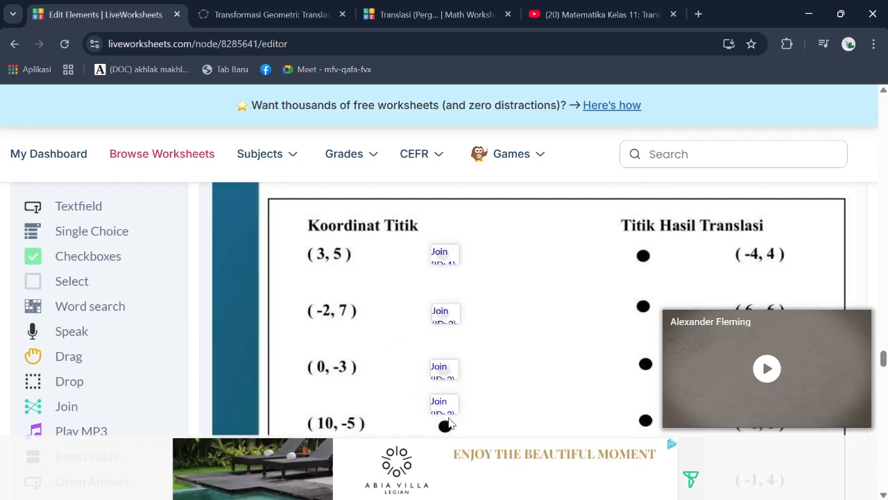
left_click_drag(445, 403, 449, 426)
Duplicate the Join element beside (10, -5) onto the dot beside (-7, 0) and set the copy's value to 5.
left_click_drag(884, 363, 883, 368)
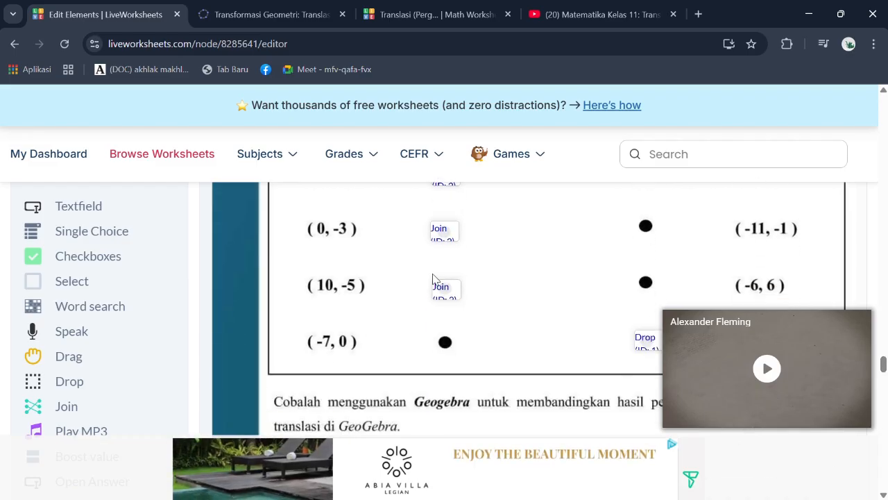
mouse_move(439, 284)
left_click(402, 266)
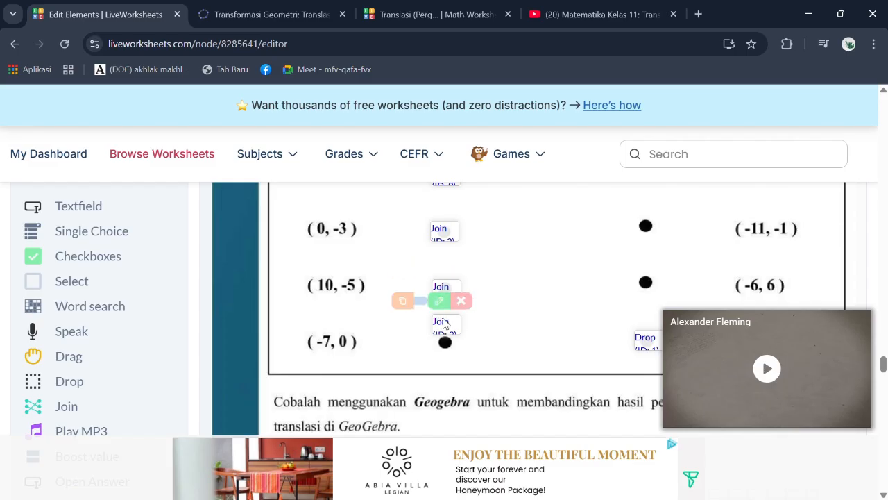
left_click_drag(447, 328, 448, 345)
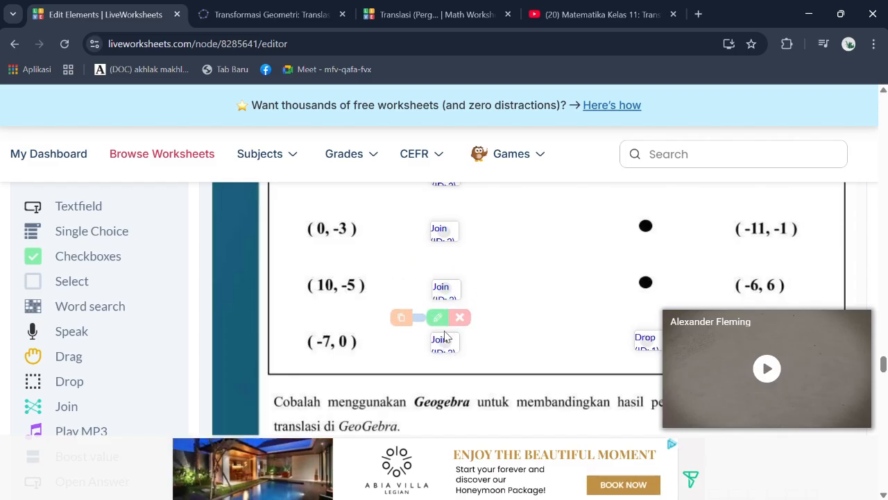
left_click(437, 317)
left_click(361, 307)
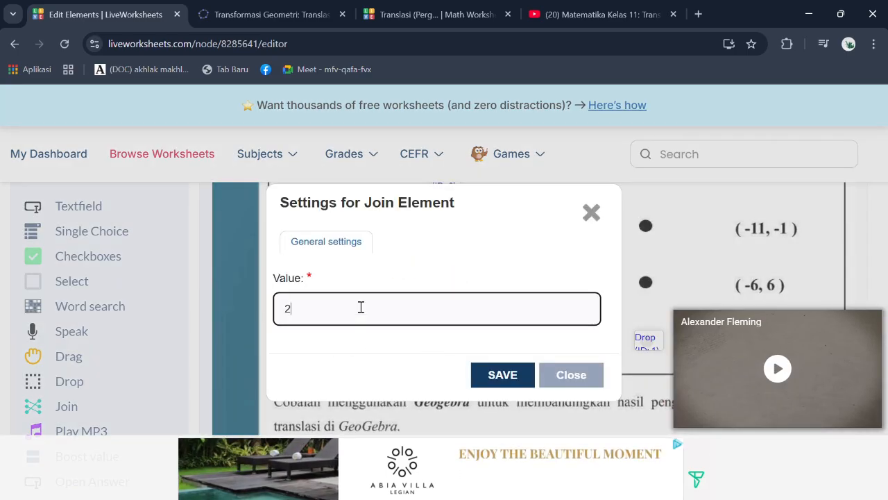
key("BackSpace")
type("5")
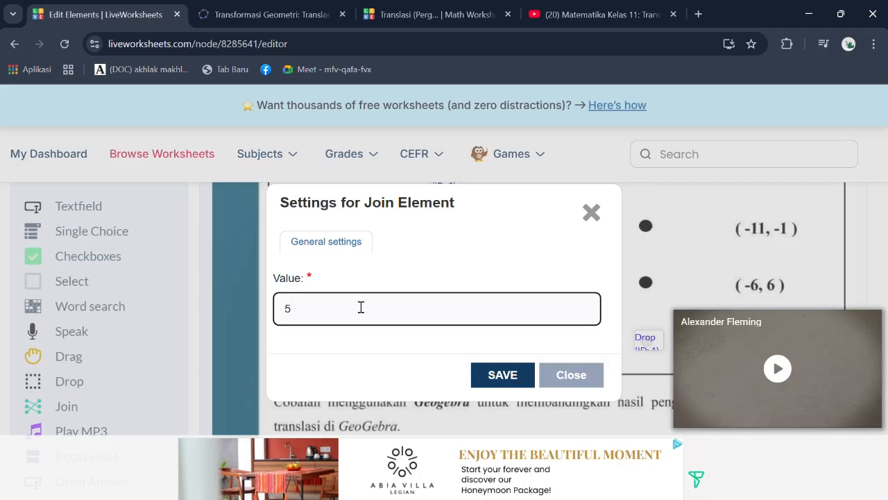
left_click(489, 373)
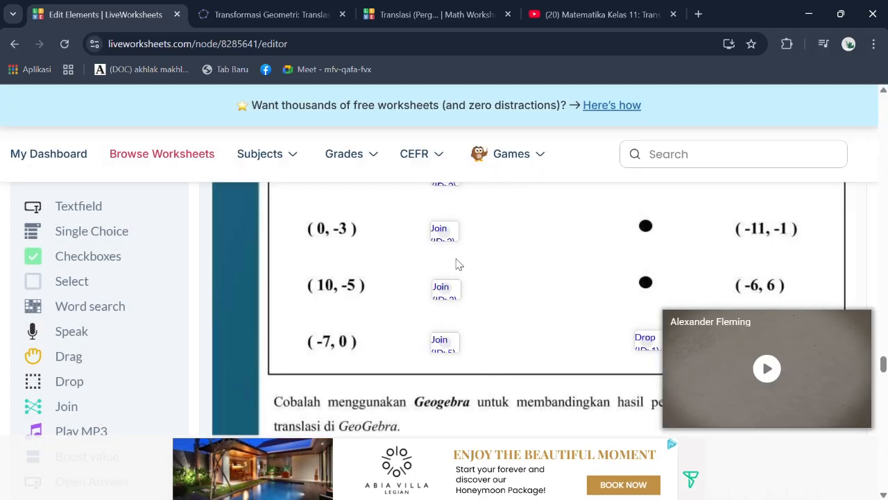
Set the value of the Join element beside (10, -5) to 4 and save it.
mouse_move(448, 303)
left_click(438, 264)
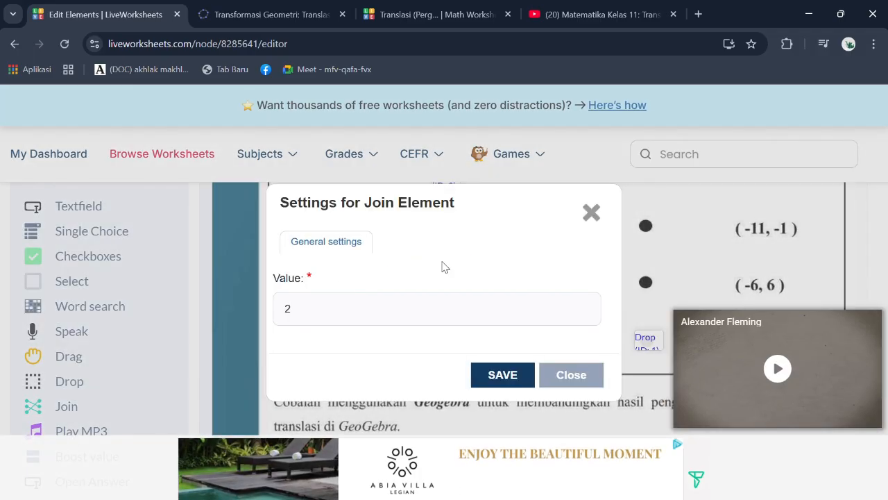
left_click(353, 303)
key("BackSpace")
type("6")
key("BackSpace")
type("4")
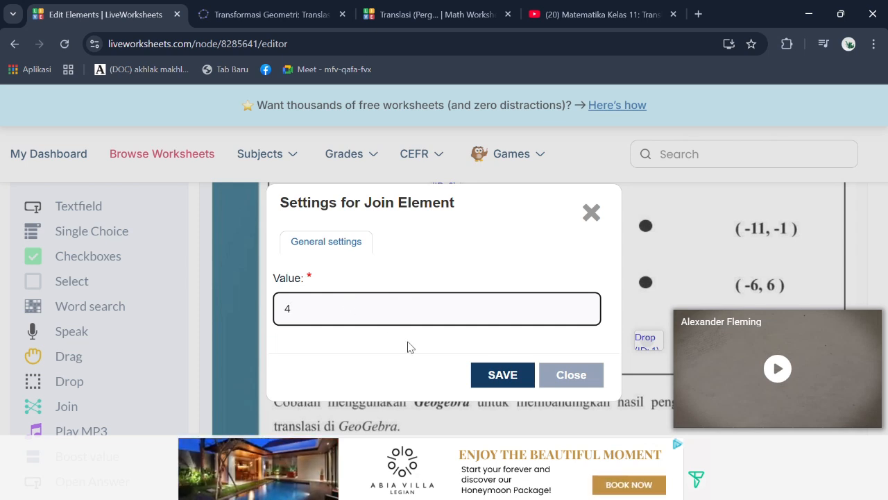
left_click(487, 376)
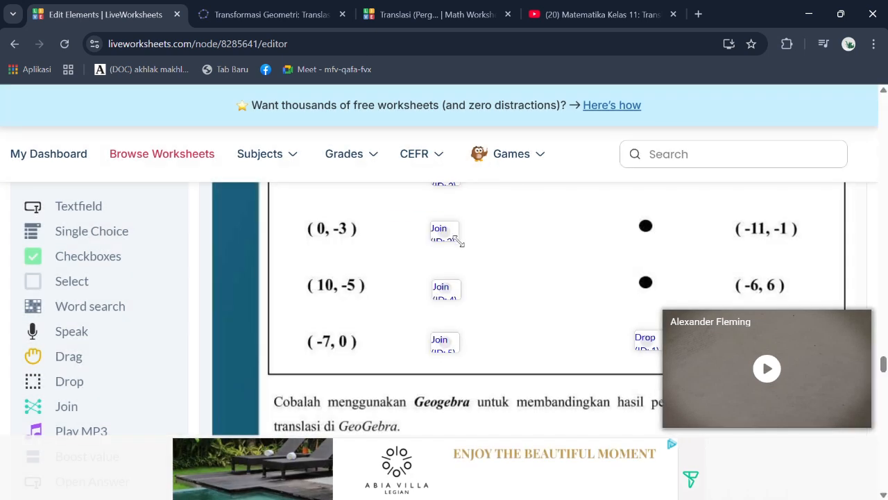
Set the value of the Join element beside (0, -3) to 3 and save it.
mouse_move(452, 236)
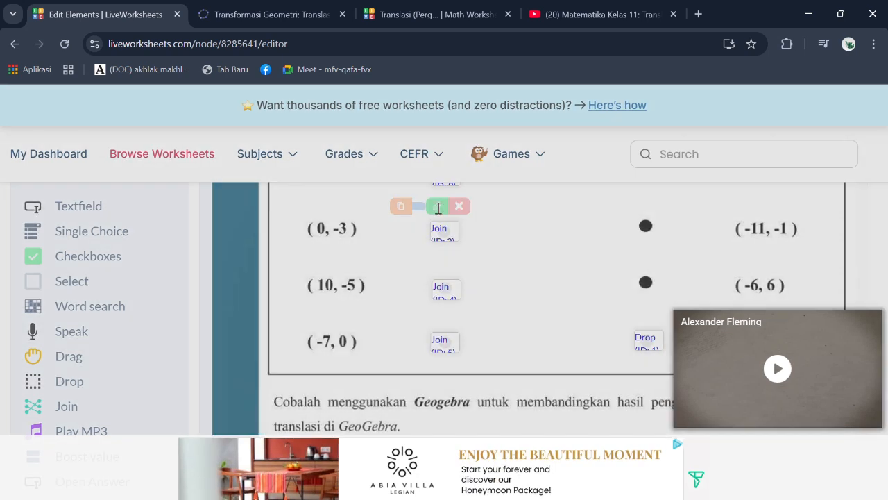
left_click(438, 207)
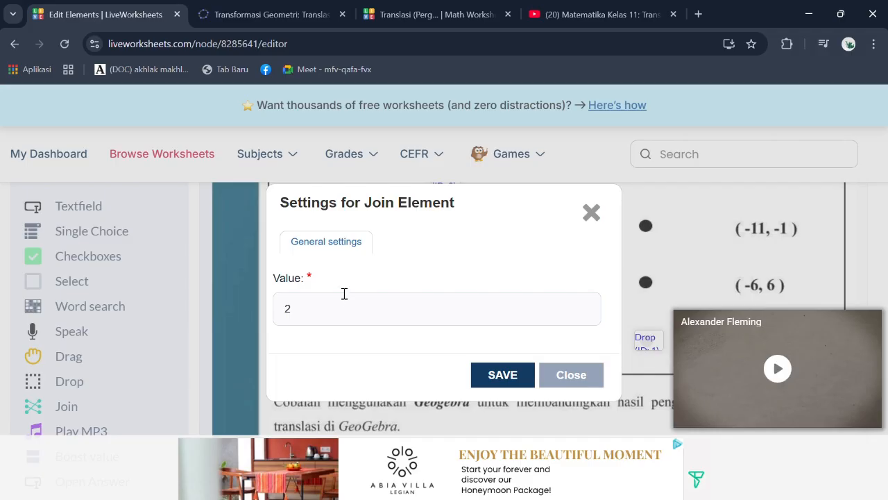
left_click(337, 306)
key("BackSpace")
type("3")
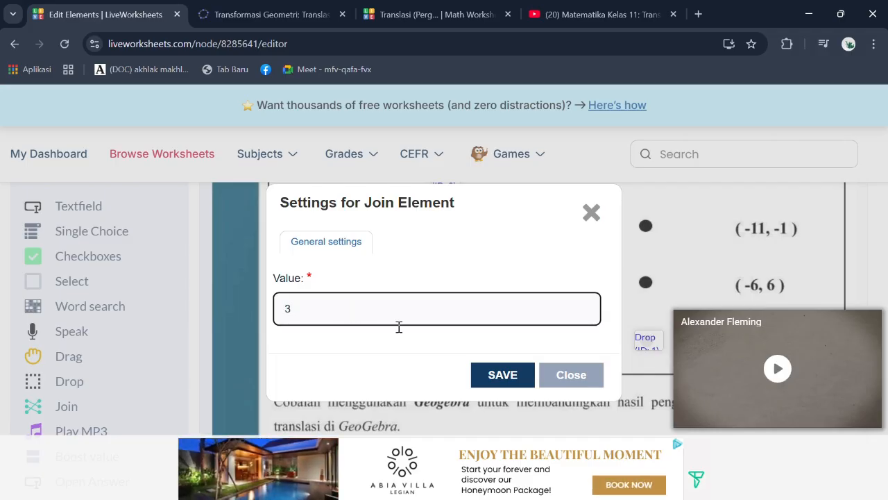
left_click(477, 376)
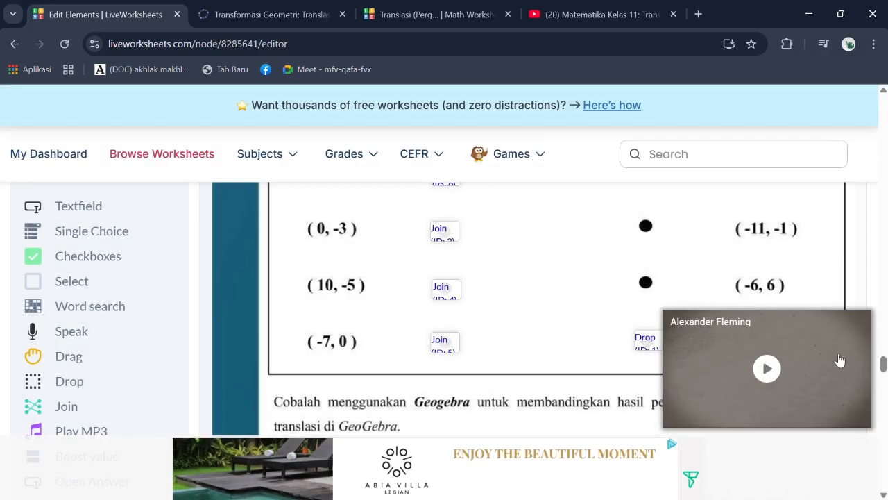
Check the value of the Join element beside (-2, 7) and close its settings without changes.
scroll(882, 362, "up", 1)
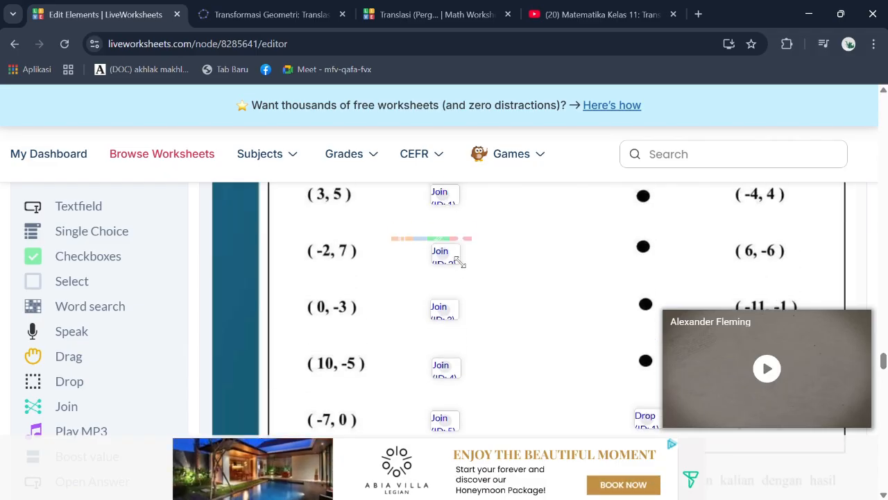
left_click(436, 229)
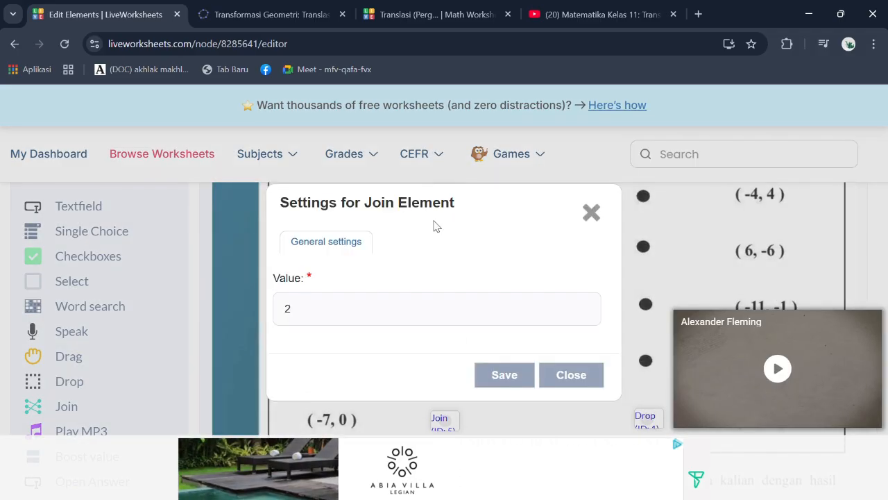
left_click(592, 221)
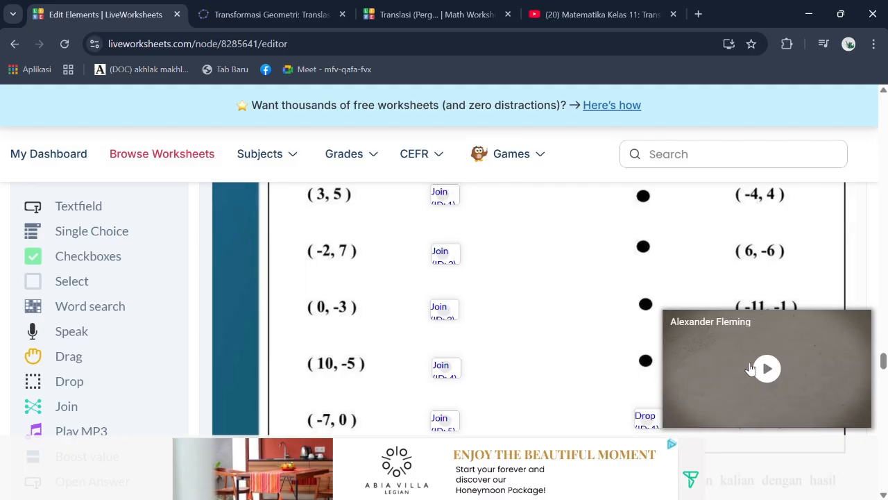
scroll(811, 322, "down", 2)
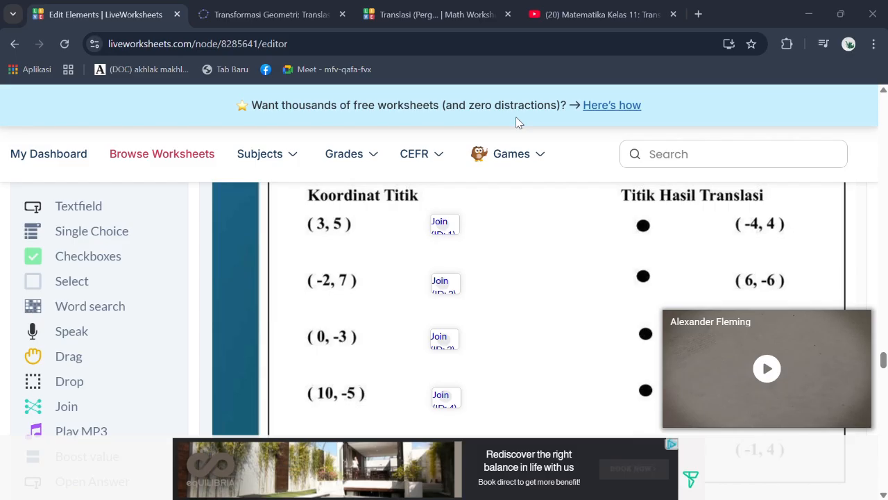
Duplicate the Drop element beside (-1, 4) onto the dot beside (-6, 6) and set the copy's value to 2.
mouse_move(462, 289)
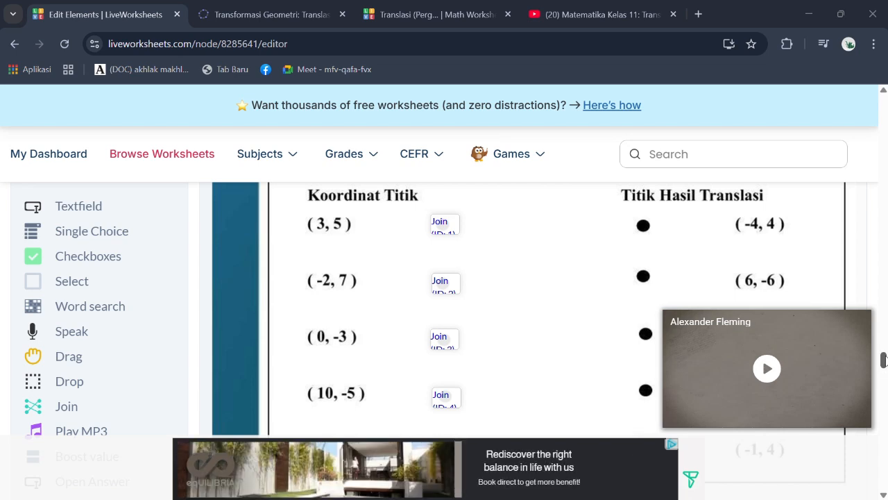
left_click_drag(883, 359, 884, 363)
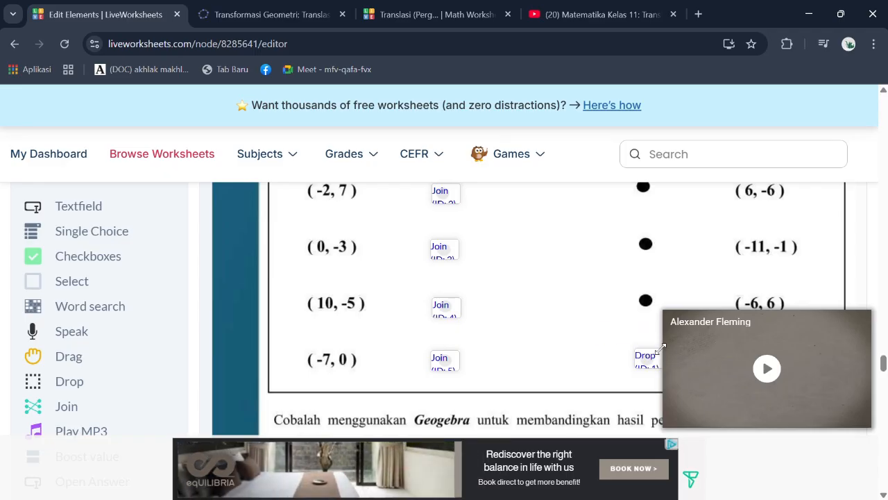
left_click(605, 336)
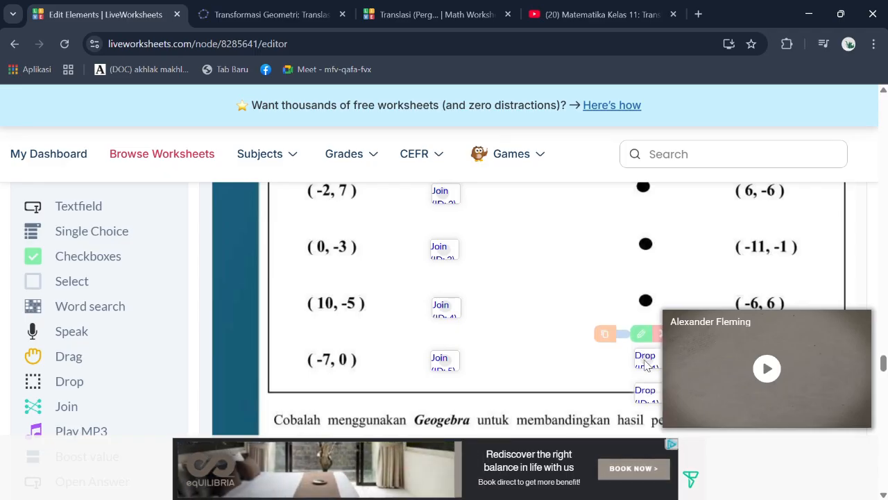
left_click_drag(648, 398, 646, 310)
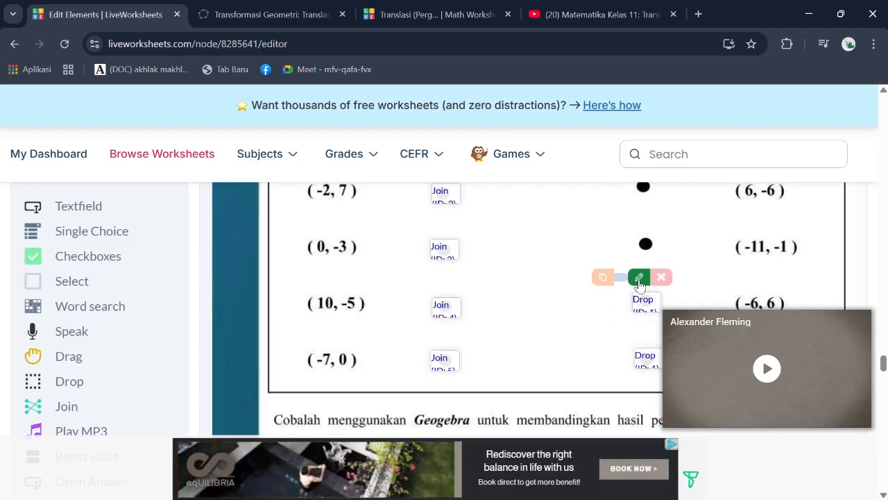
left_click(639, 278)
left_click(381, 311)
key("BackSpace")
type("2")
left_click(500, 372)
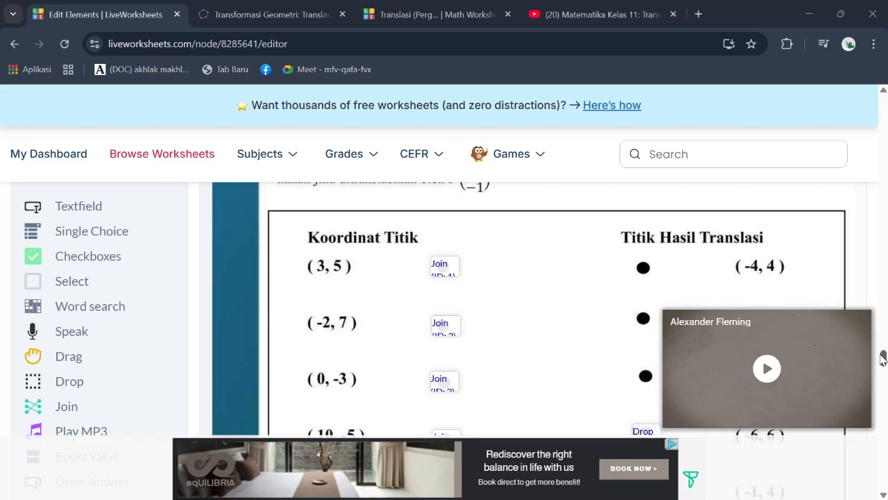
Duplicate the Drop element beside (-6, 6) onto the dot beside (-4, 4) and set the copy's value to 3.
left_click_drag(883, 356, 883, 360)
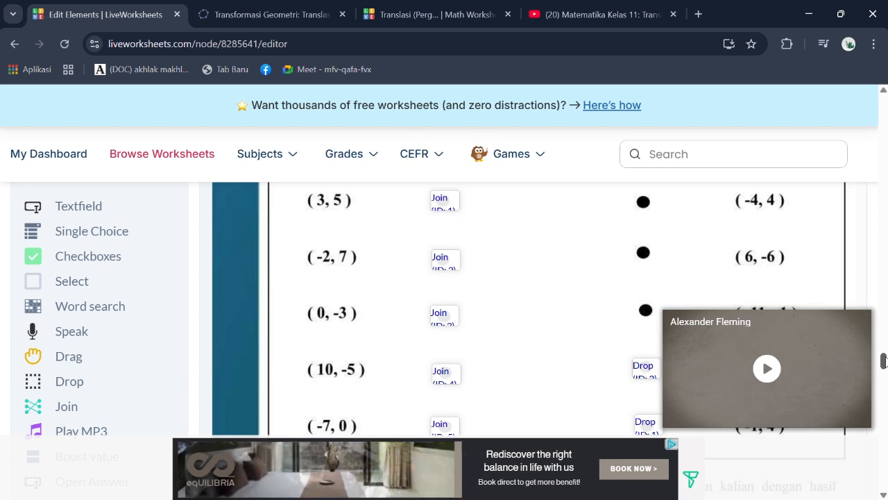
mouse_move(644, 354)
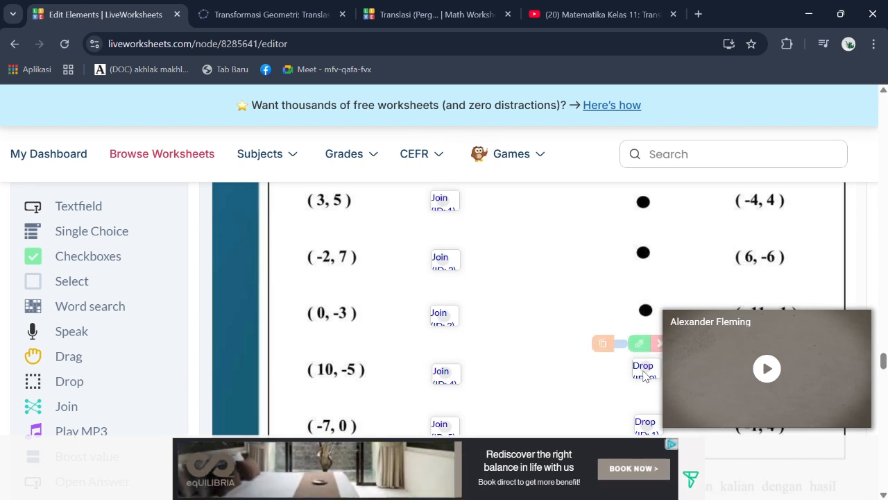
left_click_drag(603, 349, 645, 208)
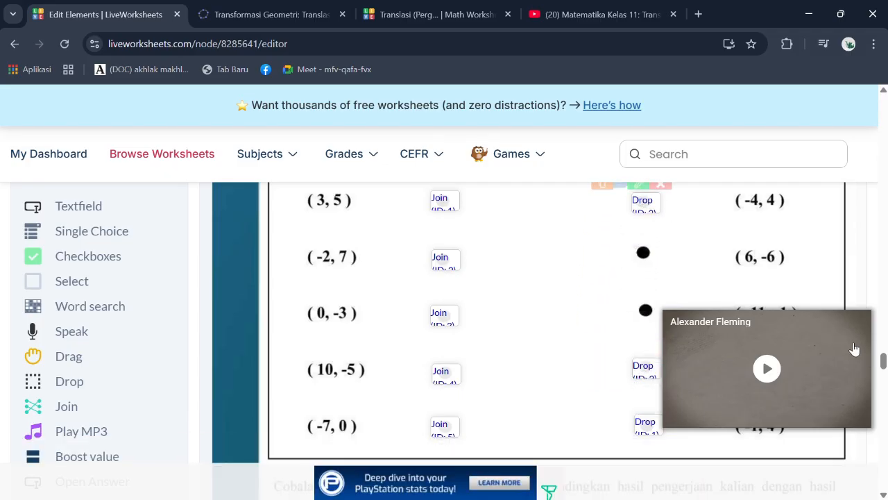
left_click_drag(883, 360, 884, 357)
mouse_move(646, 266)
left_click(638, 244)
left_click(374, 310)
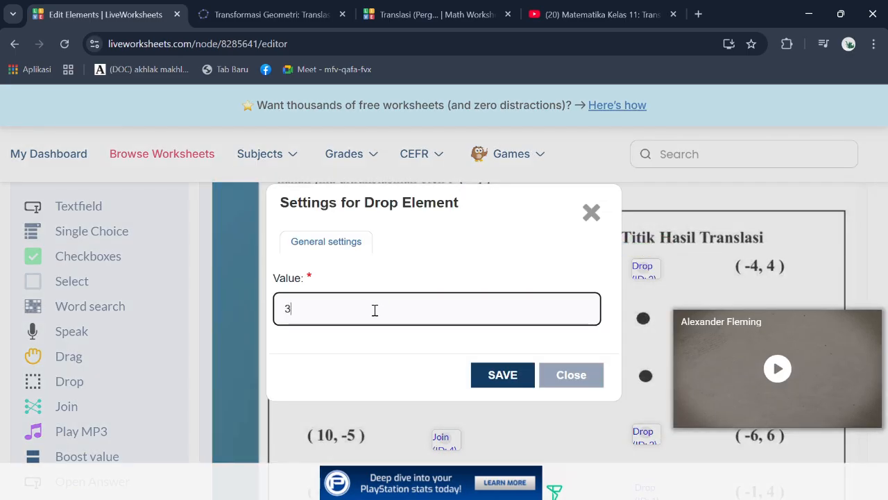
left_click(492, 381)
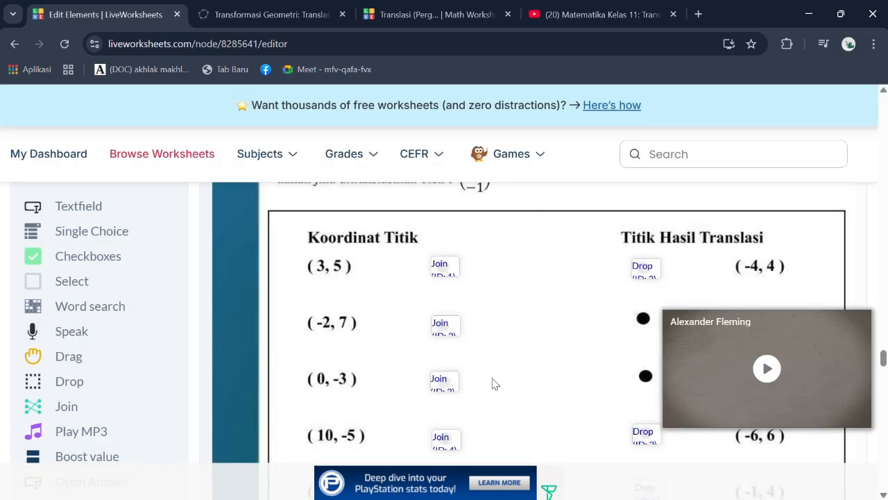
Duplicate the Drop element beside (-6, 6) onto the dot beside (6, -6) and set the copy's value to 4.
scroll(884, 359, "down", 2)
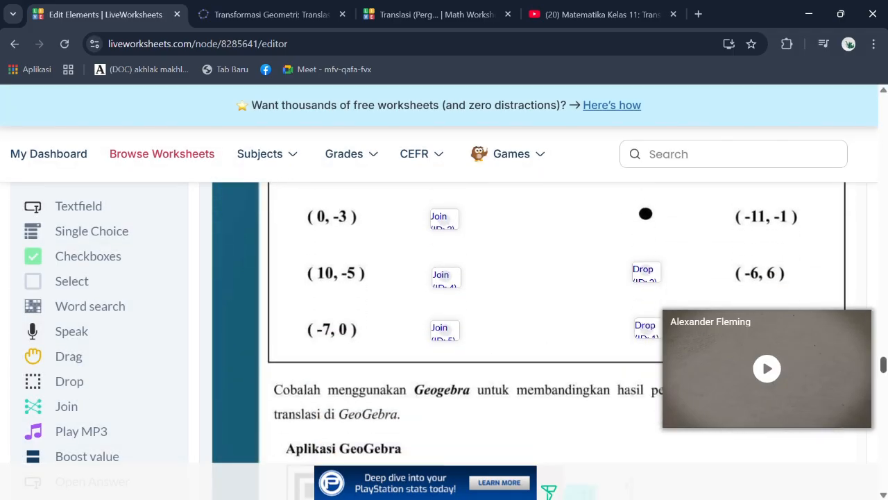
scroll(542, 340, "up", 2)
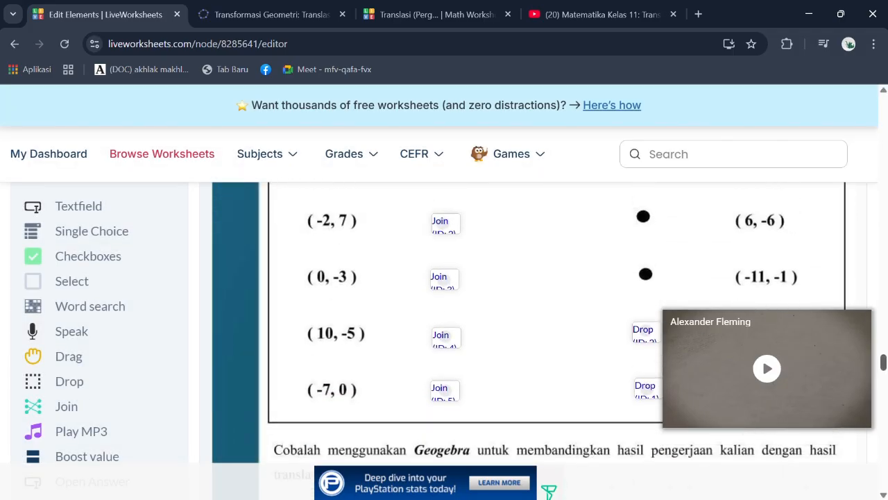
scroll(541, 340, "down", 1)
mouse_move(645, 340)
left_click(606, 313)
left_click_drag(645, 370, 645, 222)
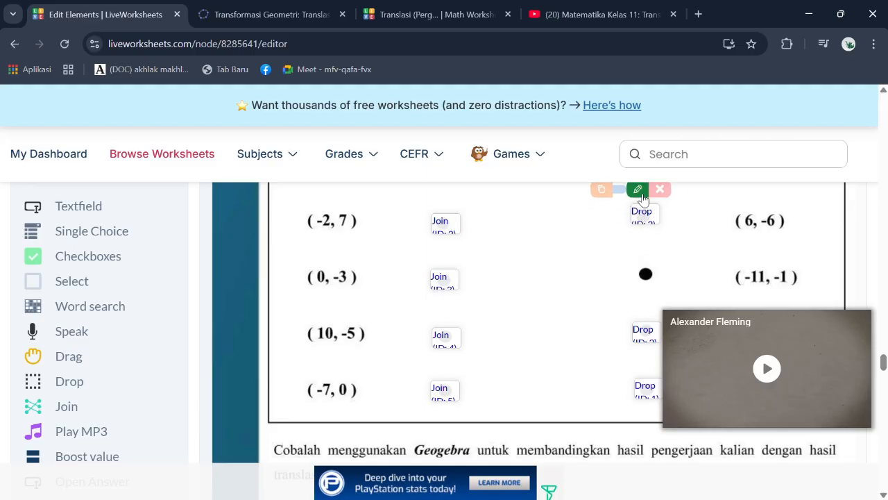
left_click(637, 189)
left_click(355, 304)
key("BackSpace")
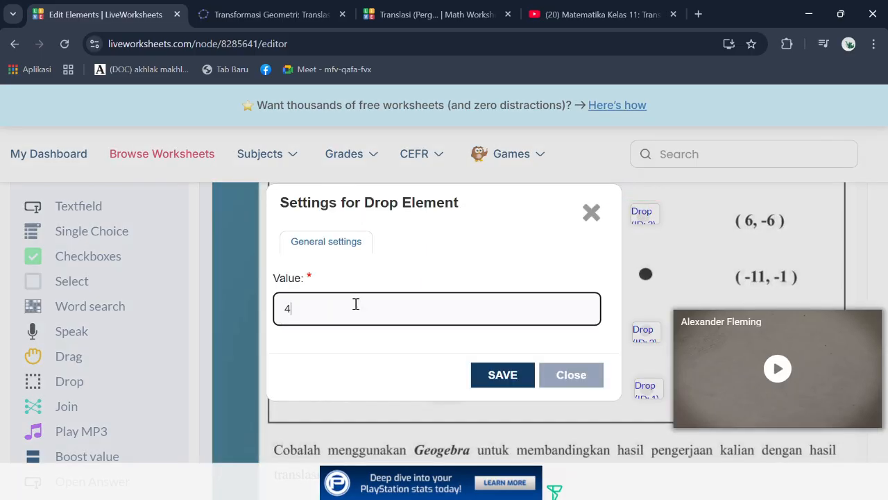
left_click(486, 375)
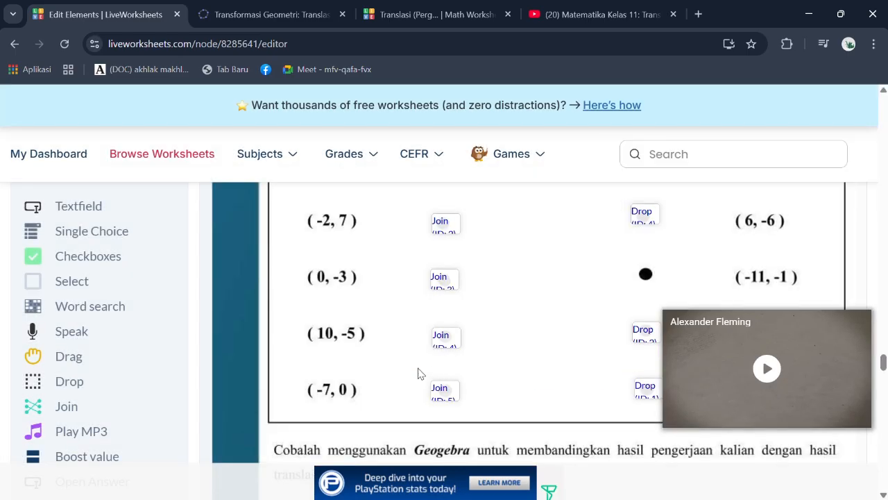
Duplicate the Drop element beside (-6, 6) onto the dot beside (-11, -1) and set the copy's value to 5.
mouse_move(636, 340)
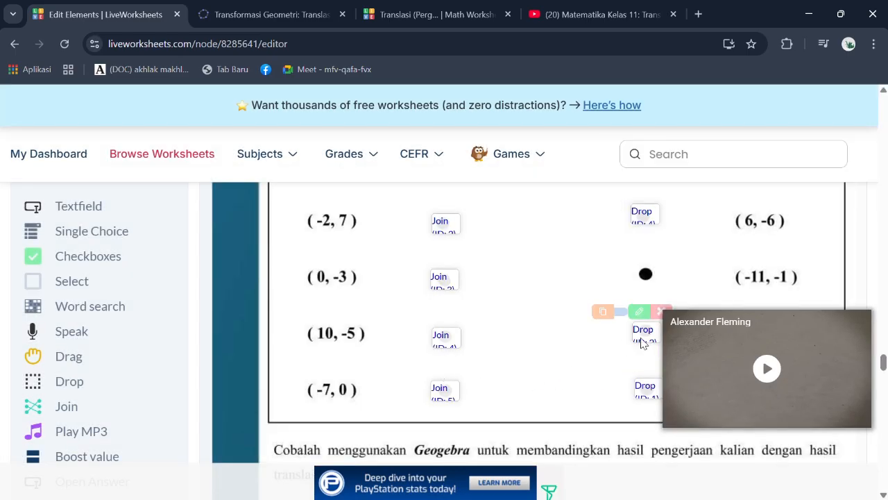
left_click(602, 311)
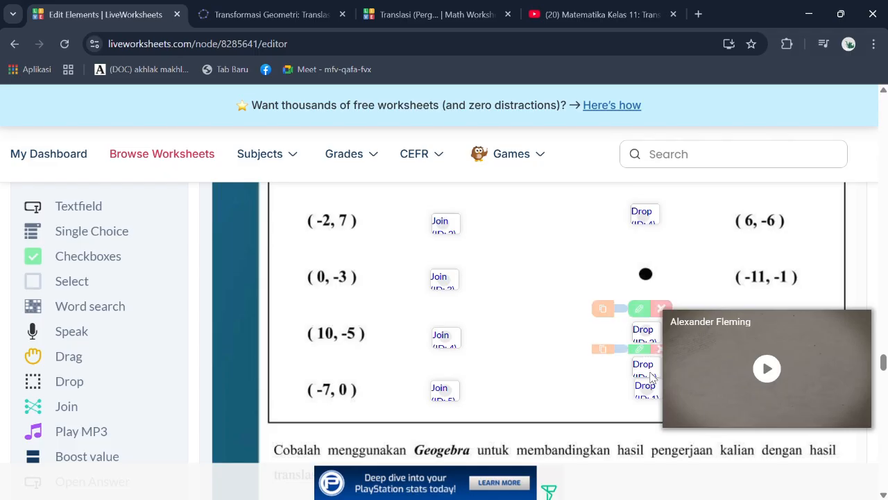
left_click_drag(652, 386, 648, 277)
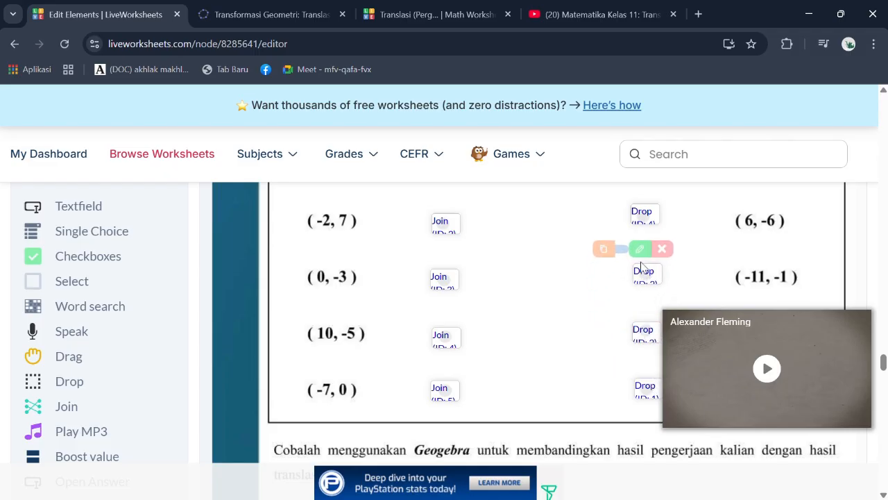
left_click(639, 249)
left_click(399, 304)
key("BackSpace")
type("5")
left_click(485, 375)
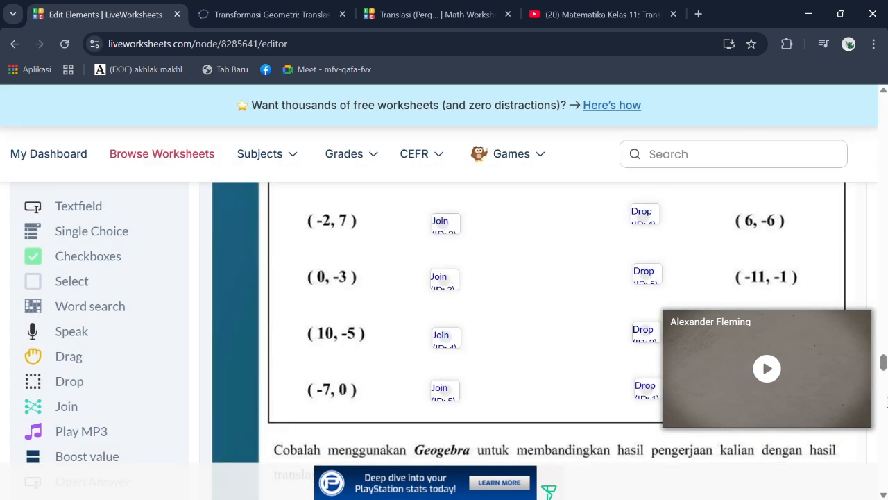
Review the GeoGebra task below the matching exercise and switch to the GeoGebra translation applet page.
mouse_move(886, 362)
left_mouse_down()
mouse_move(886, 355)
mouse_move(884, 380)
mouse_move(883, 354)
mouse_move(884, 370)
left_mouse_up()
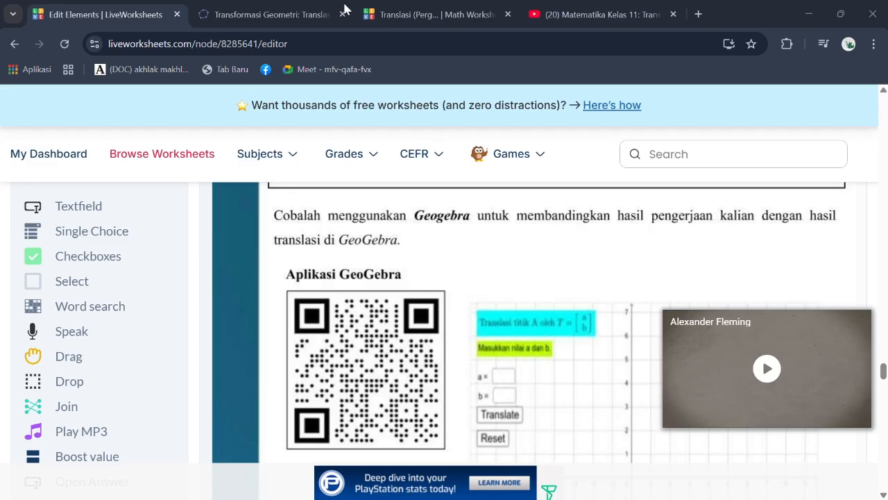
left_click(275, 14)
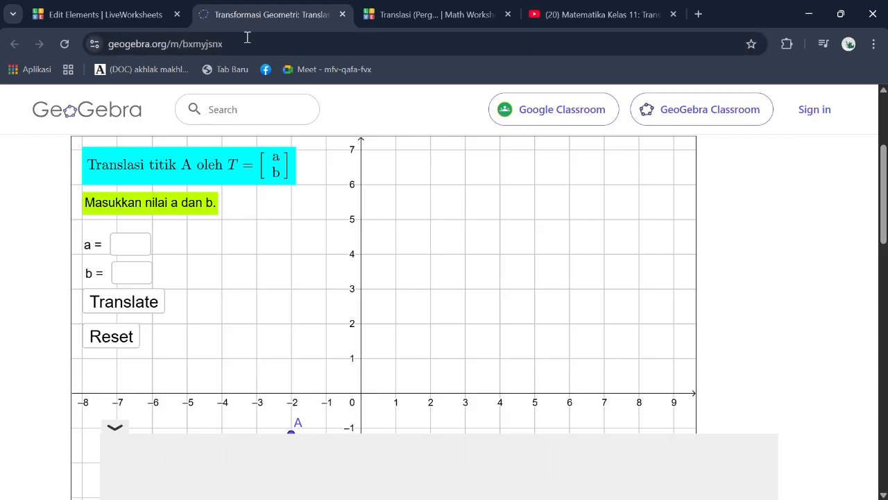
left_click(125, 8)
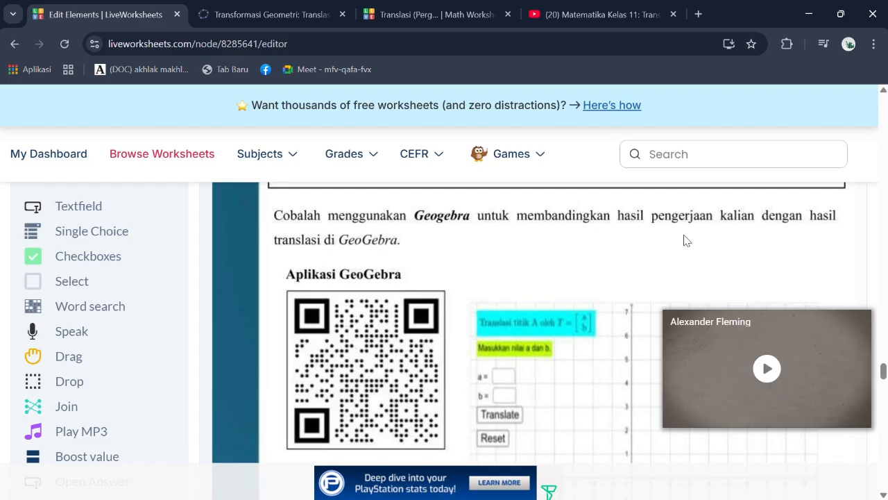
mouse_move(882, 373)
left_mouse_down()
mouse_move(882, 359)
mouse_move(883, 368)
left_mouse_up()
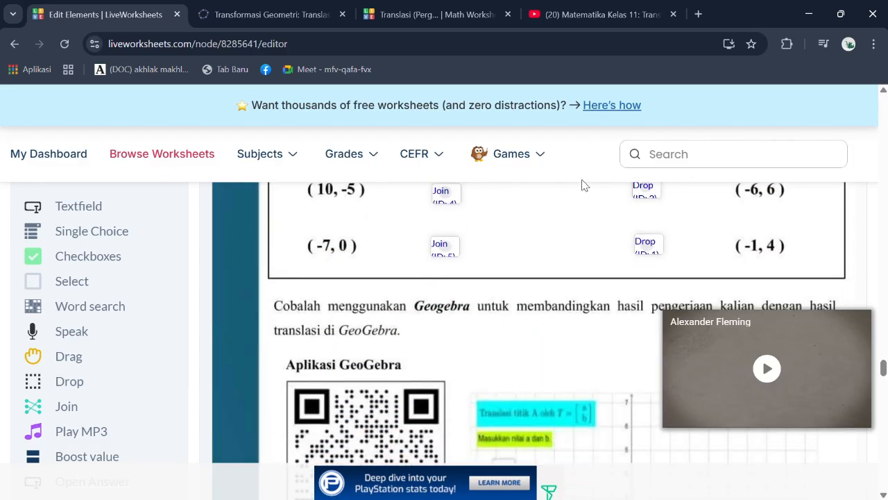
left_click(278, 19)
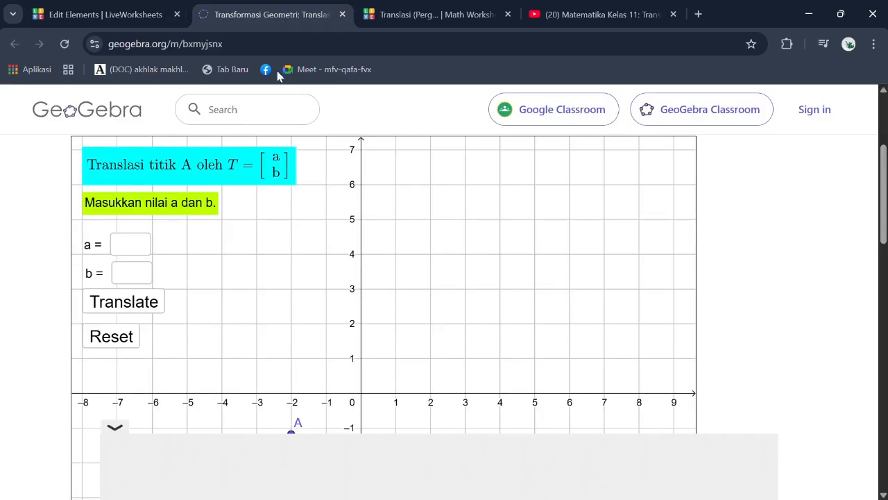
Enter the translation values a = -4 and b = -1 in the GeoGebra applet.
left_click(138, 244)
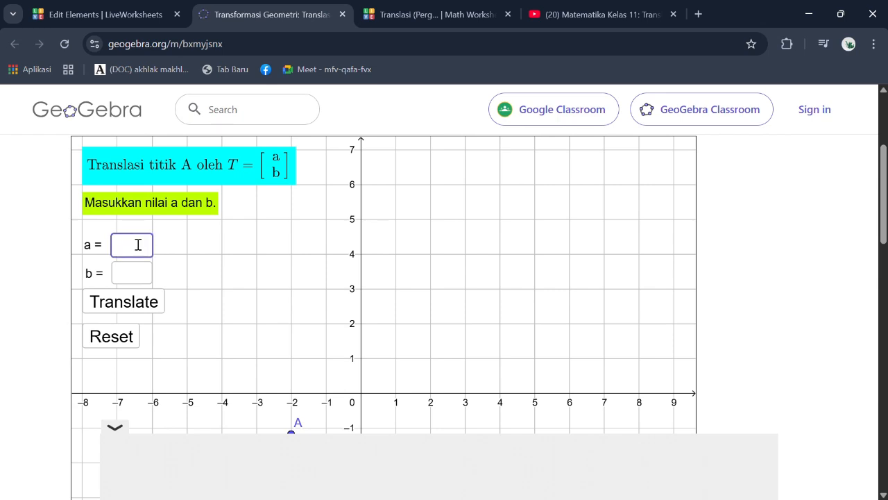
type("-4-")
key("BackSpace")
key("Return")
left_click(135, 276)
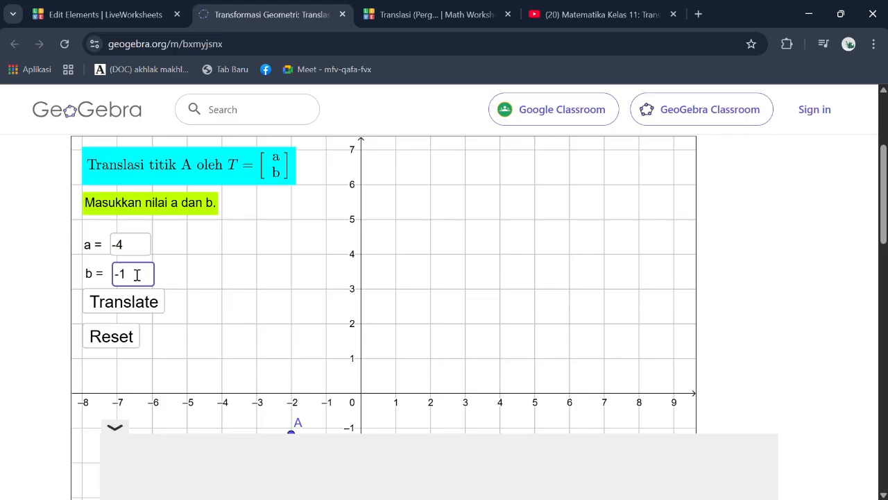
left_click_drag(885, 206, 885, 222)
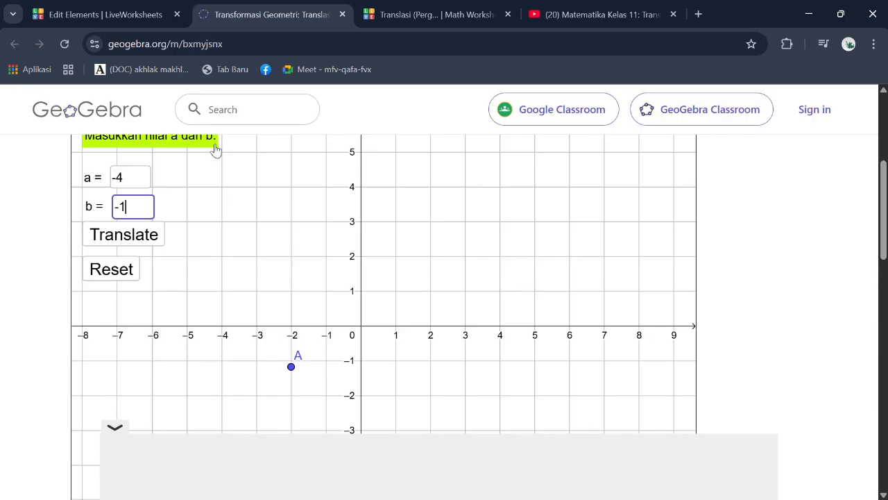
Check the first point of the matching exercise, test its translation in GeoGebra with A at (3, 5), and reset the applet.
left_click(119, 8)
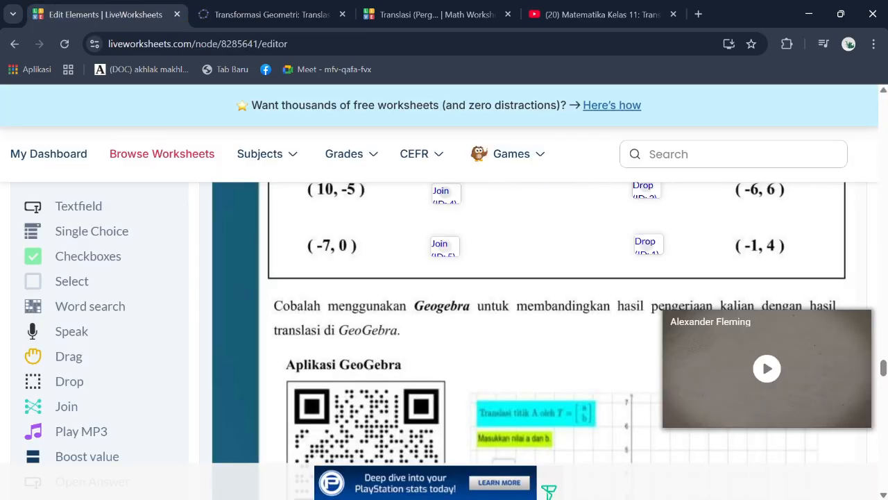
left_click_drag(884, 374, 875, 359)
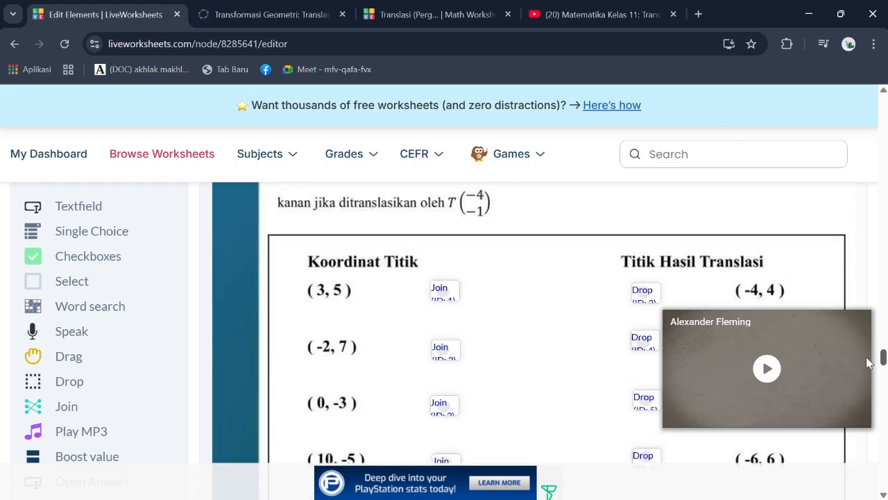
left_click(275, 9)
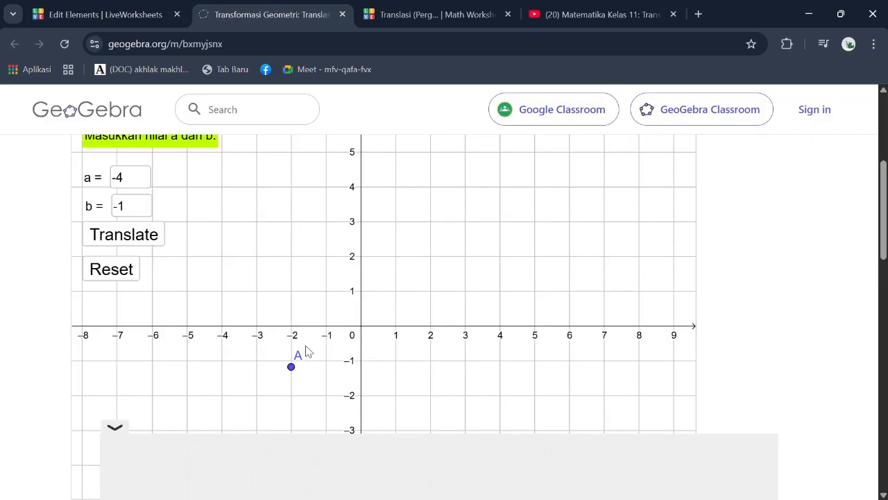
left_click_drag(291, 372, 465, 152)
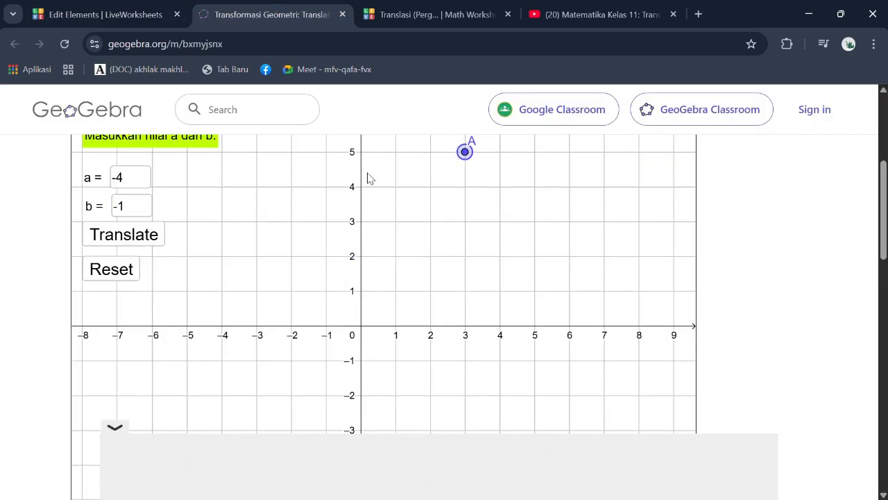
left_click(128, 229)
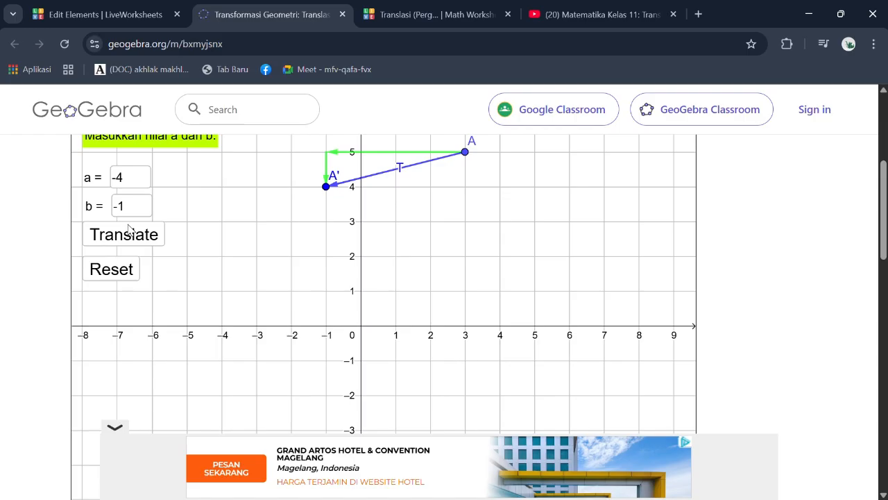
left_click(129, 270)
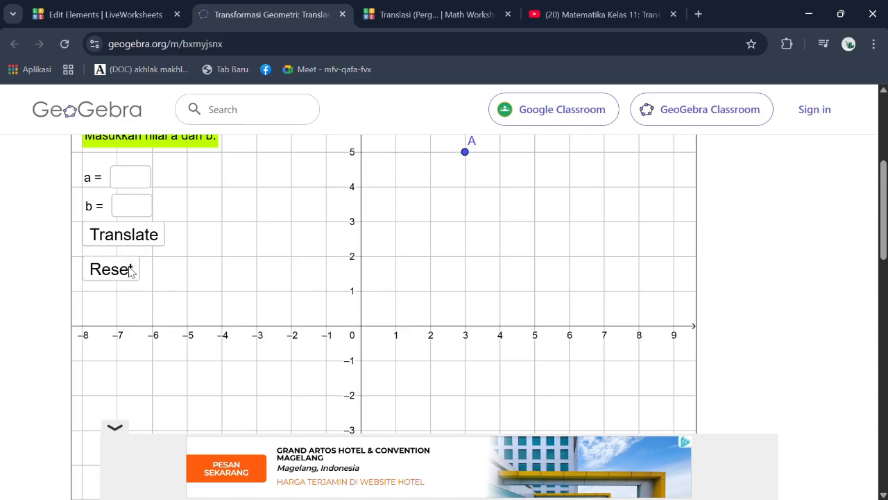
Add a Link element to the LiveWorksheets page and place it over the upper part of the GeoGebra applet image.
left_click(101, 15)
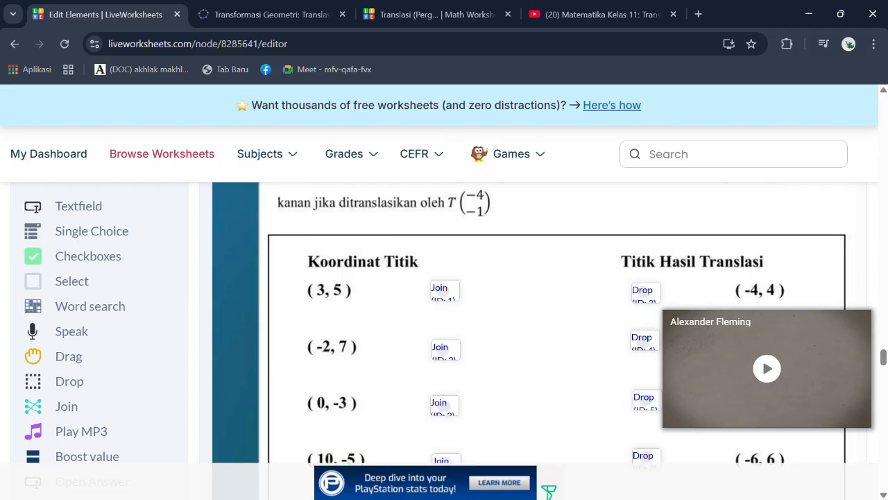
left_click_drag(884, 361, 884, 379)
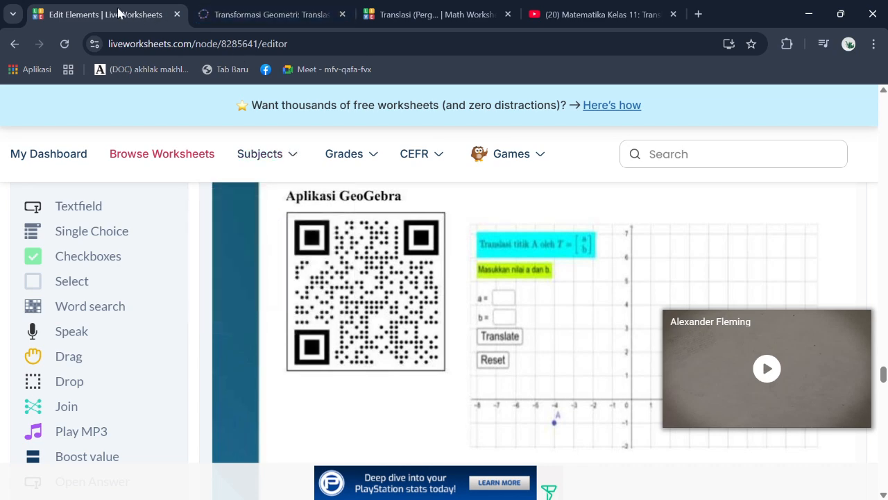
left_click_drag(118, 14, 388, 50)
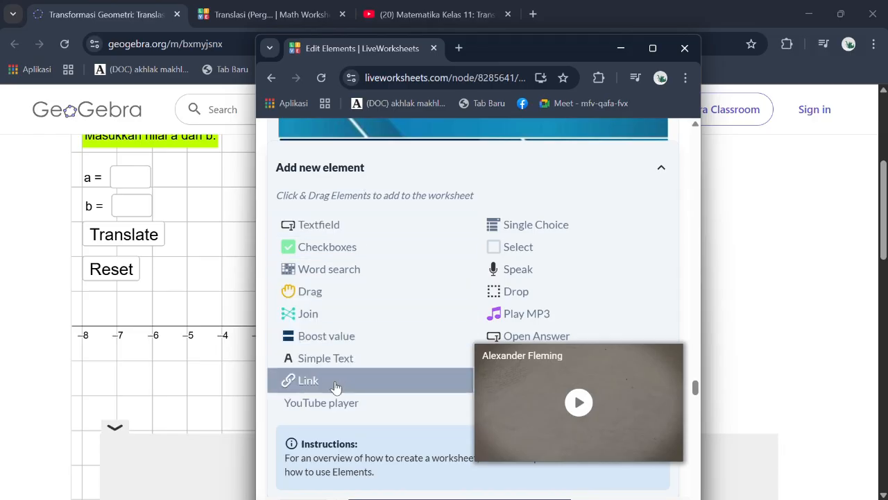
left_click_drag(330, 50, 95, 6)
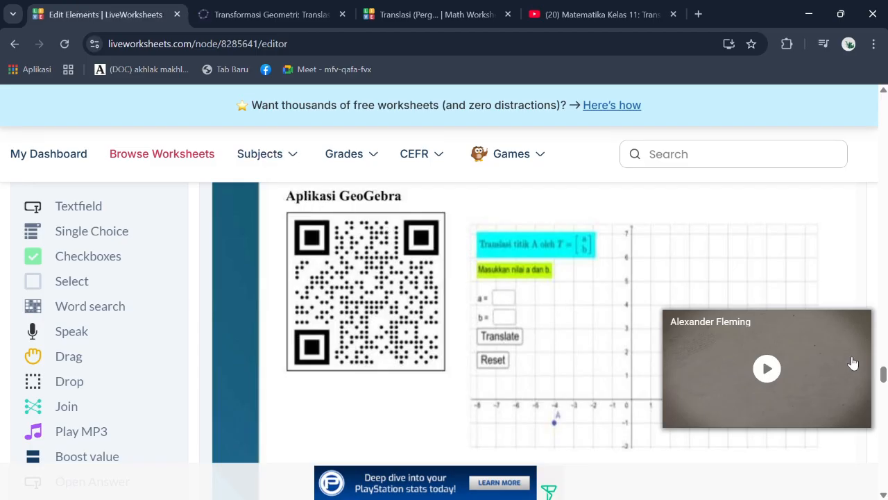
mouse_move(883, 374)
left_mouse_down()
mouse_move(883, 382)
mouse_move(884, 369)
left_mouse_up()
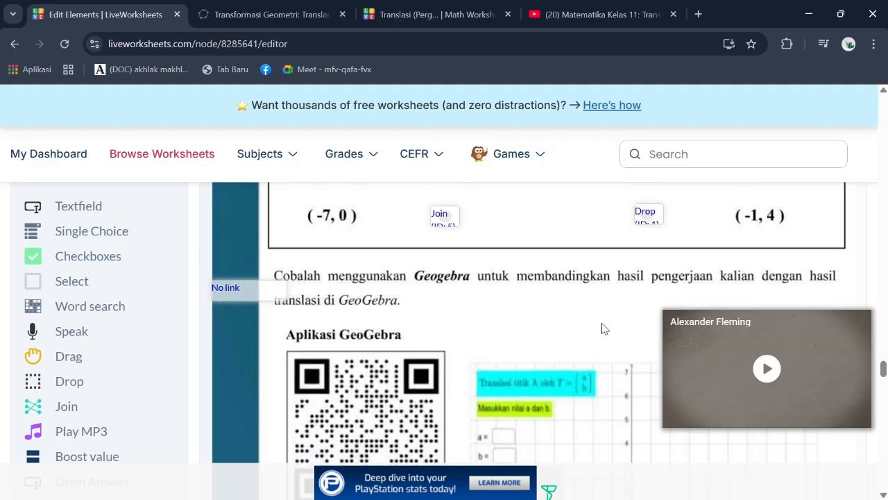
mouse_move(270, 301)
left_click_drag(271, 300, 758, 442)
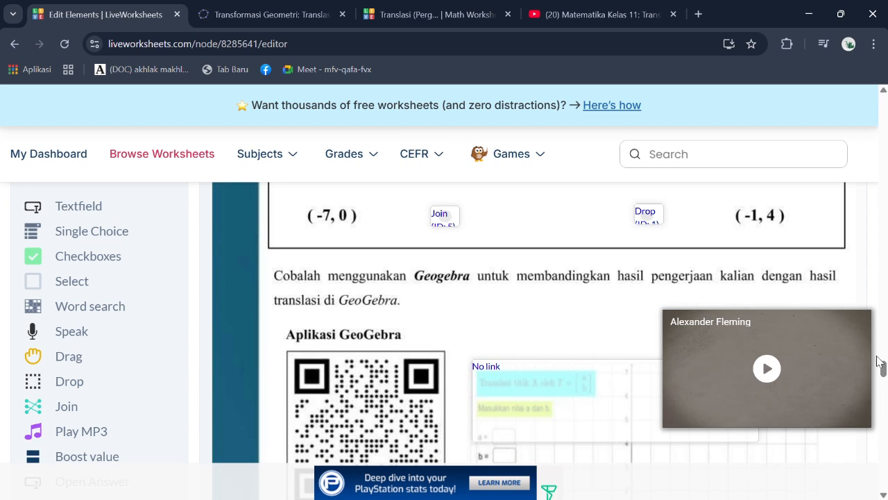
Stretch the Link element down and sideways to cover the GeoGebra applet image.
scroll(878, 362, "down", 3)
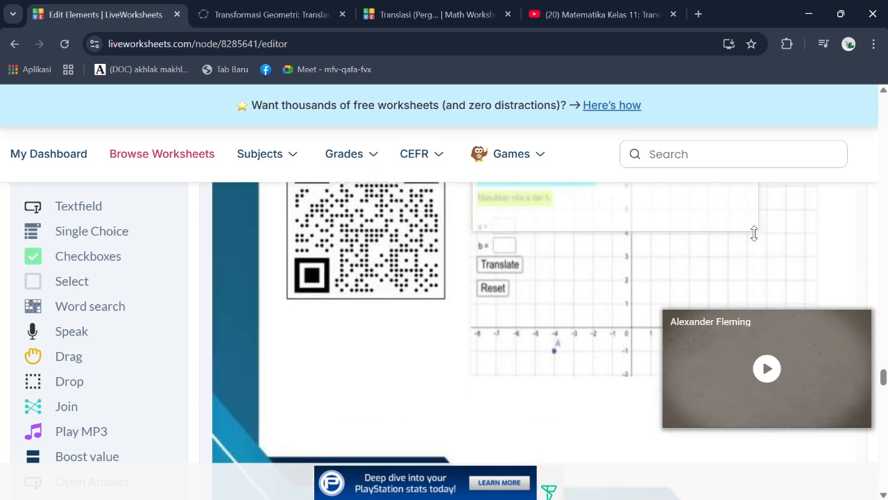
left_click_drag(761, 273, 763, 382)
left_click(763, 381)
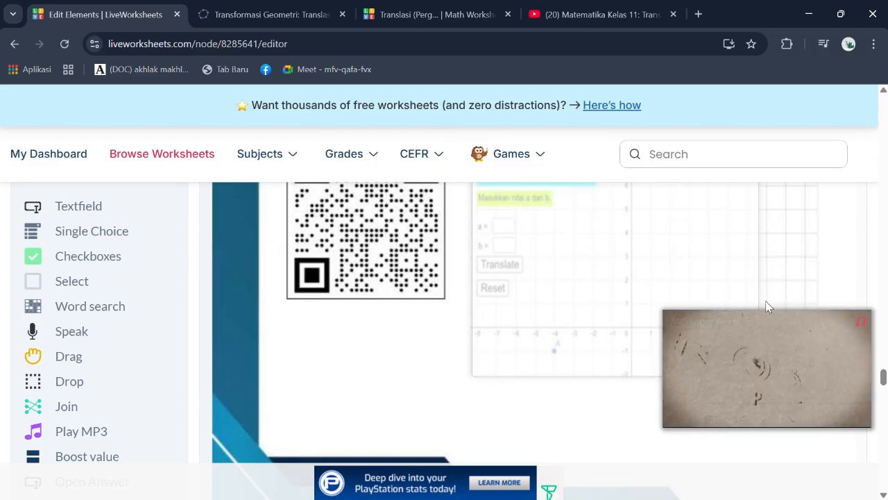
left_click(767, 367)
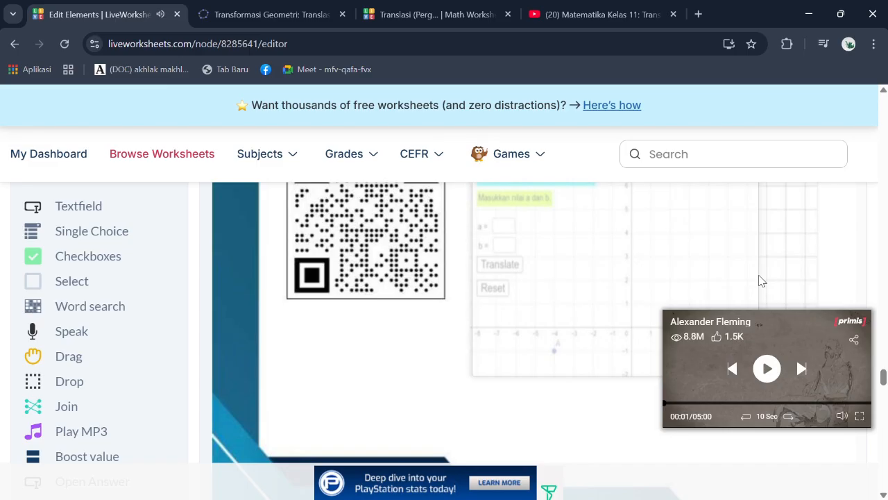
left_click_drag(759, 281, 812, 281)
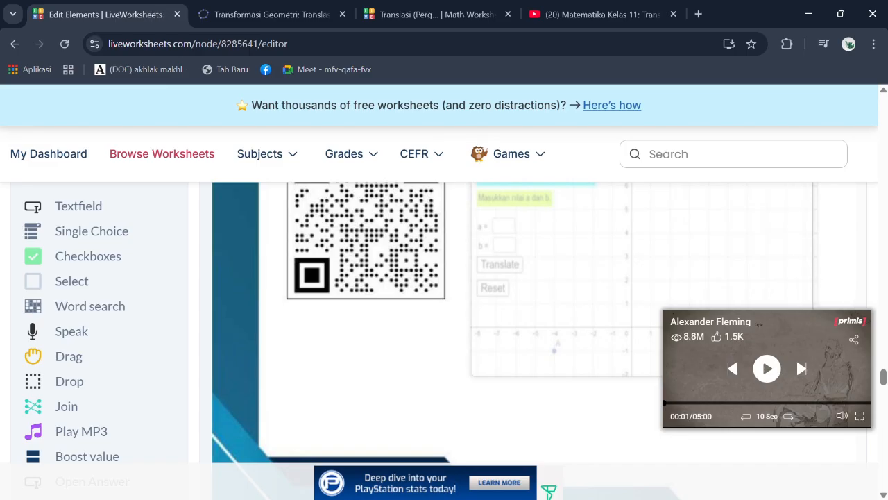
left_click_drag(885, 385, 881, 367)
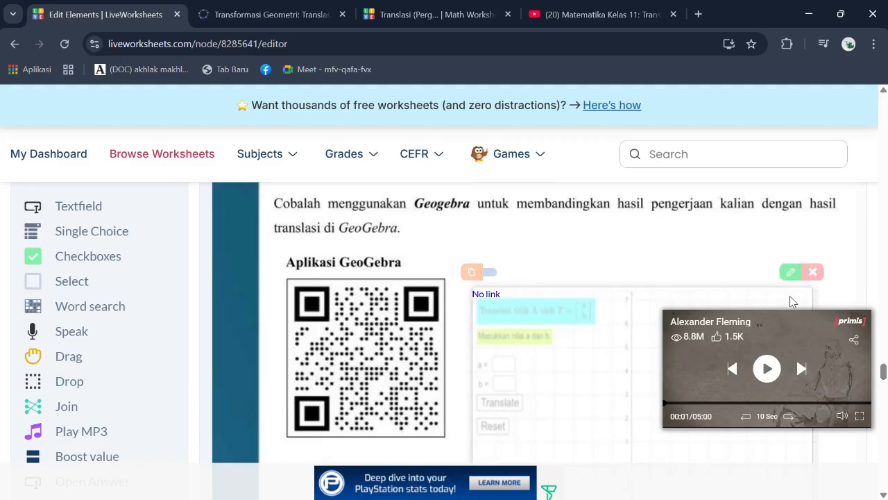
left_click(791, 271)
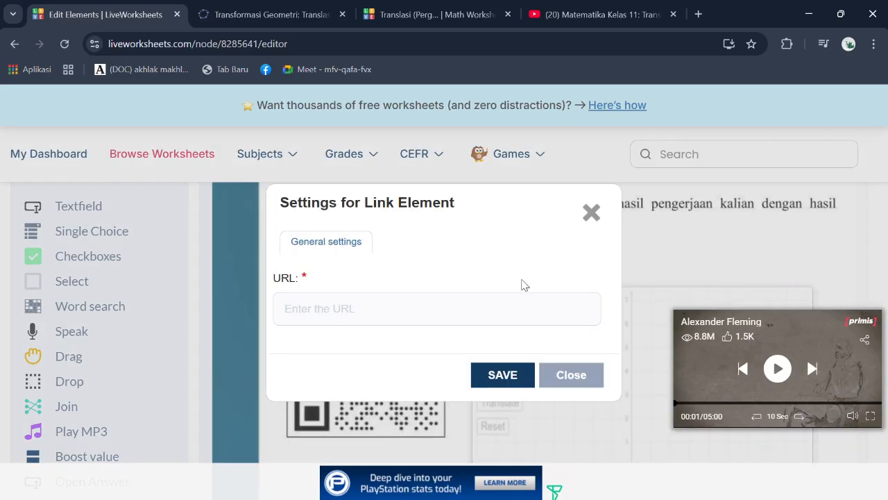
left_click(506, 308)
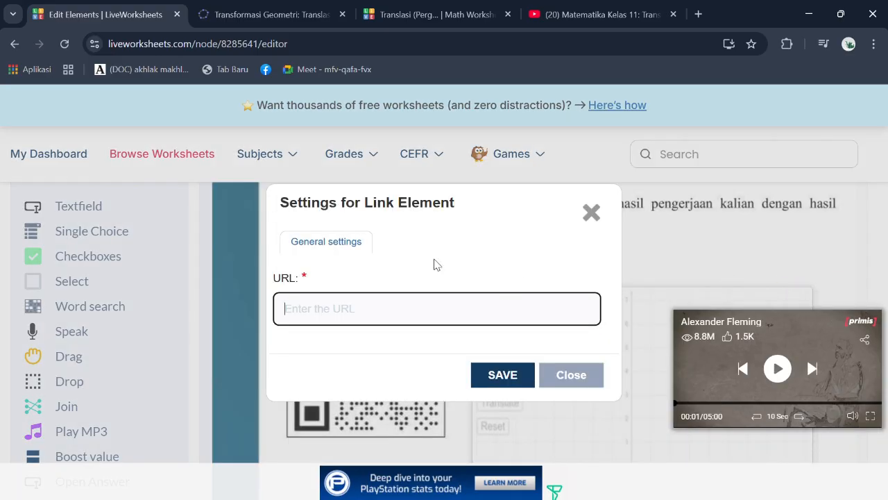
left_click(256, 14)
left_click_drag(232, 44, 108, 38)
key("ctrl+c")
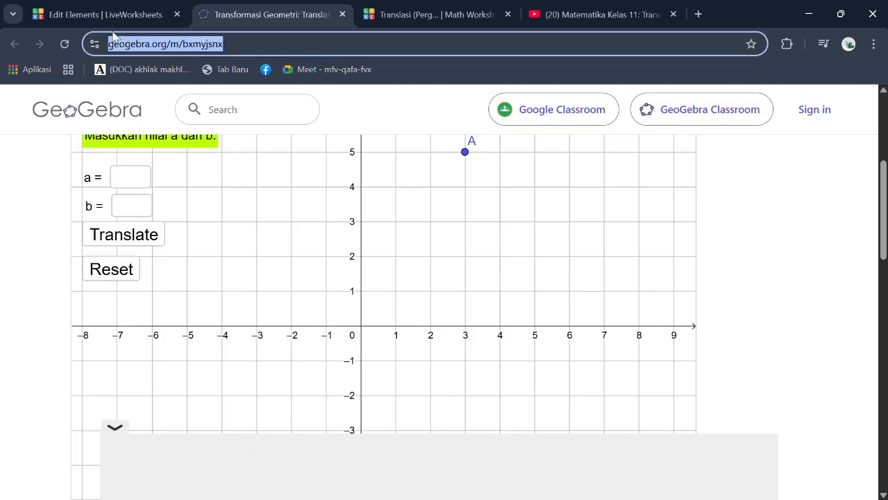
left_click(116, 16)
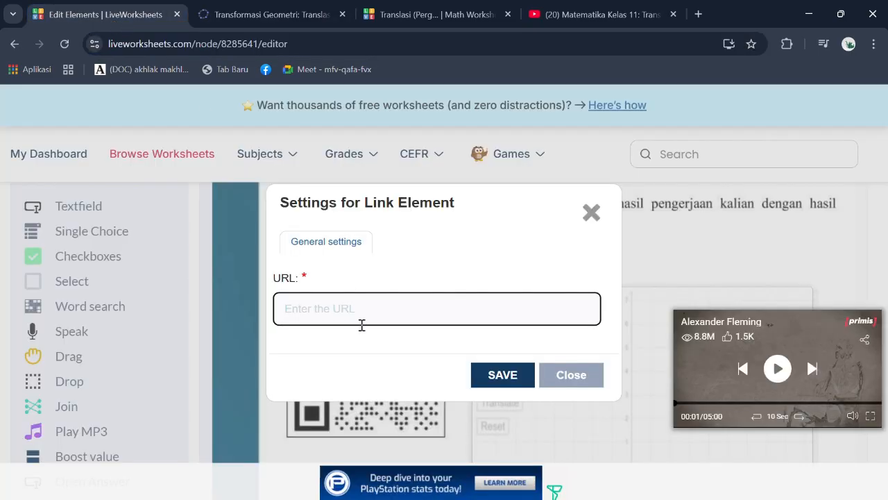
key("ctrl+v")
left_click(510, 378)
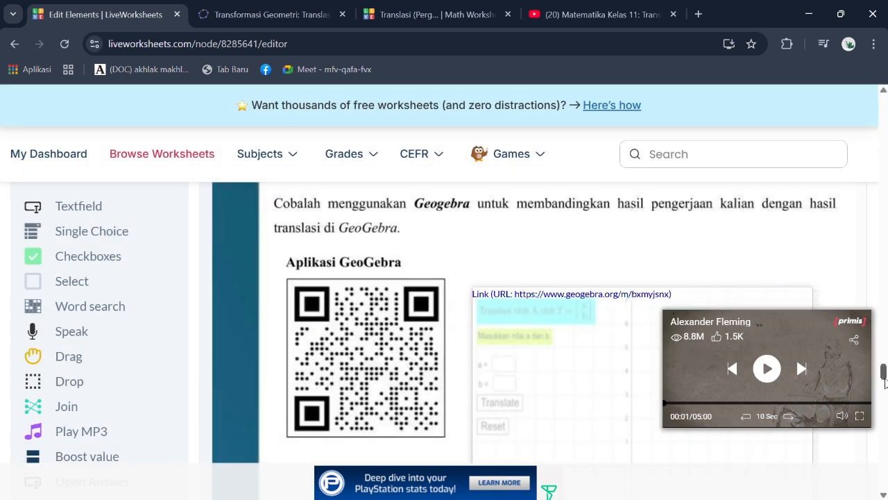
Add an Open Answer element at the question asking for the coordinates of A', B' and C' after translation.
left_click_drag(883, 379, 884, 415)
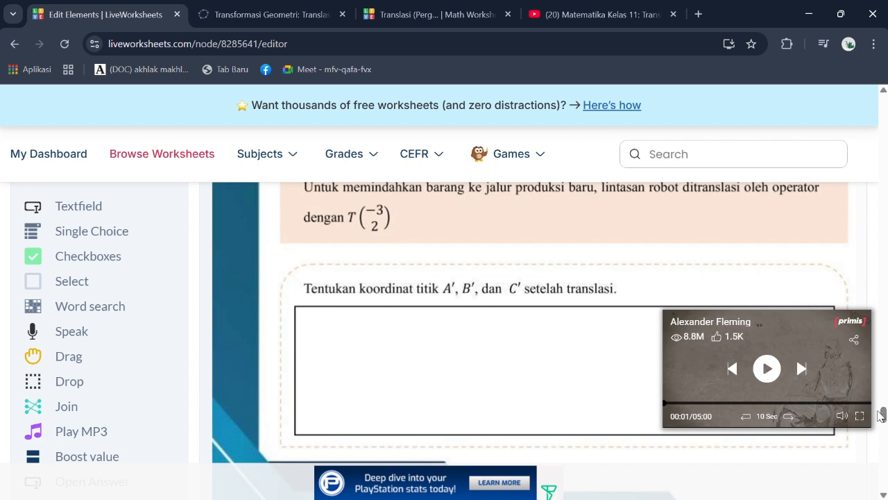
left_click_drag(885, 420, 883, 416)
scroll(883, 416, "up", 1)
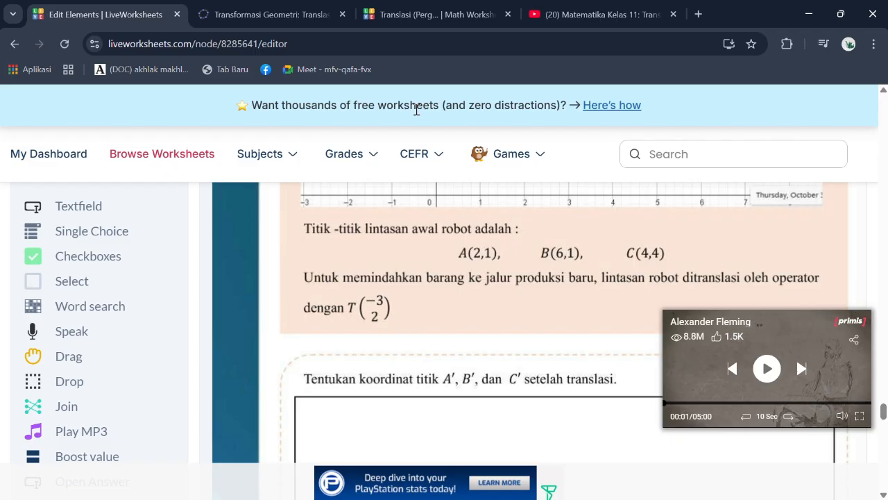
left_click_drag(152, 10, 345, 39)
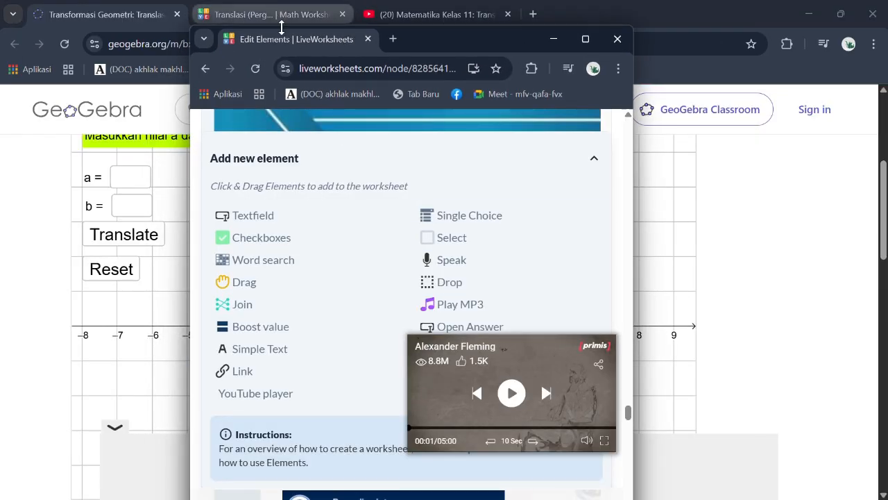
left_click_drag(285, 37, 119, 6)
left_click_drag(318, 264, 369, 444)
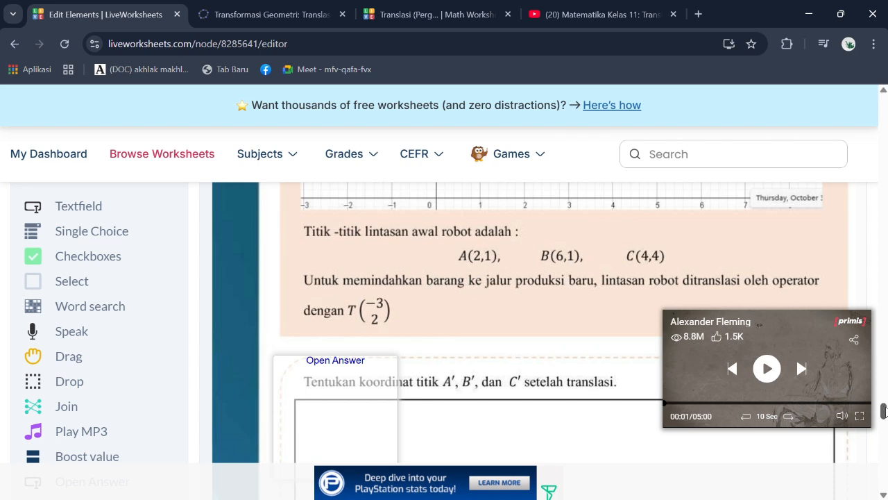
Move the Open Answer element into the answer box below the A', B', C' question and widen it to fill the box.
scroll(884, 416, "down", 3)
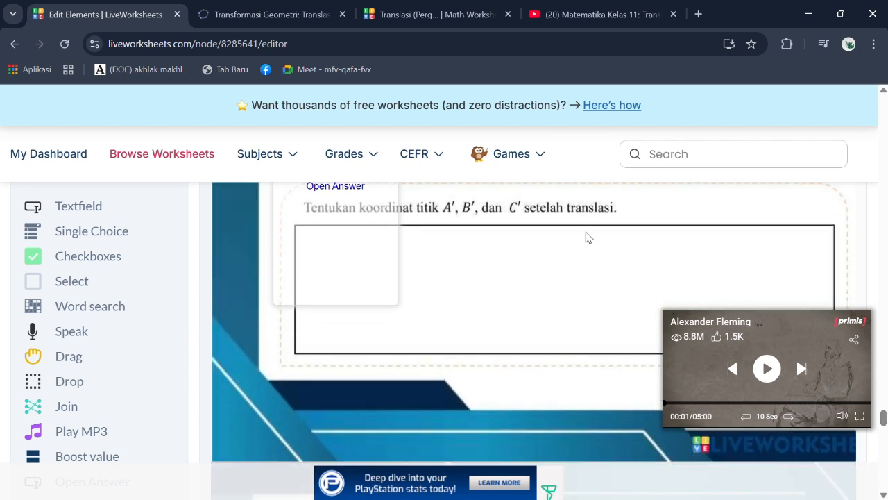
left_click_drag(371, 220, 397, 267)
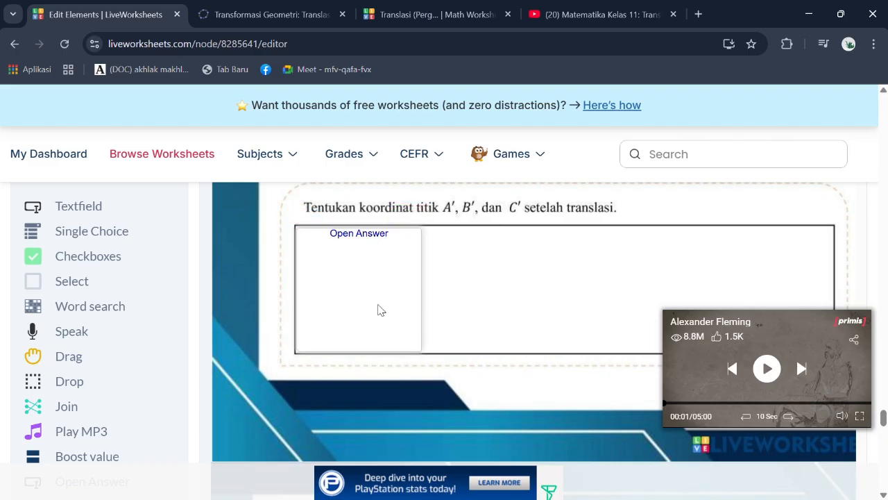
left_click_drag(420, 302, 832, 279)
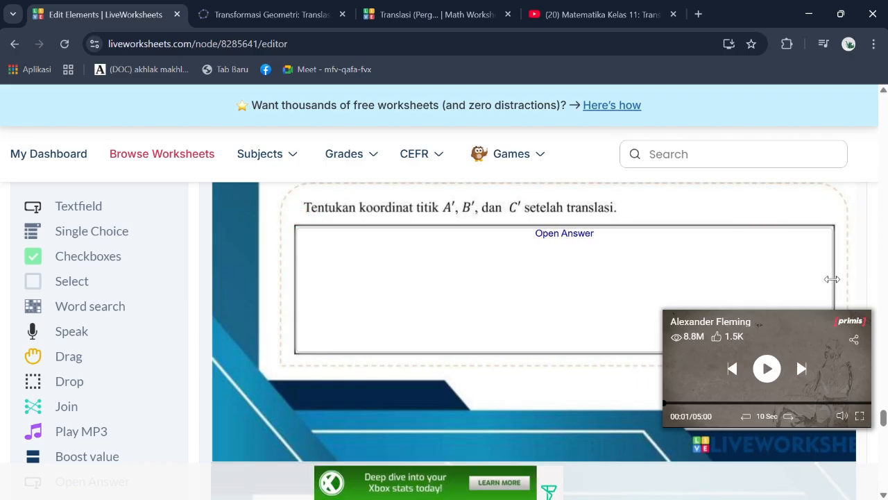
Set the Open Answer element's type to It Must Be Filled By The Student and save the setting.
left_click(809, 216)
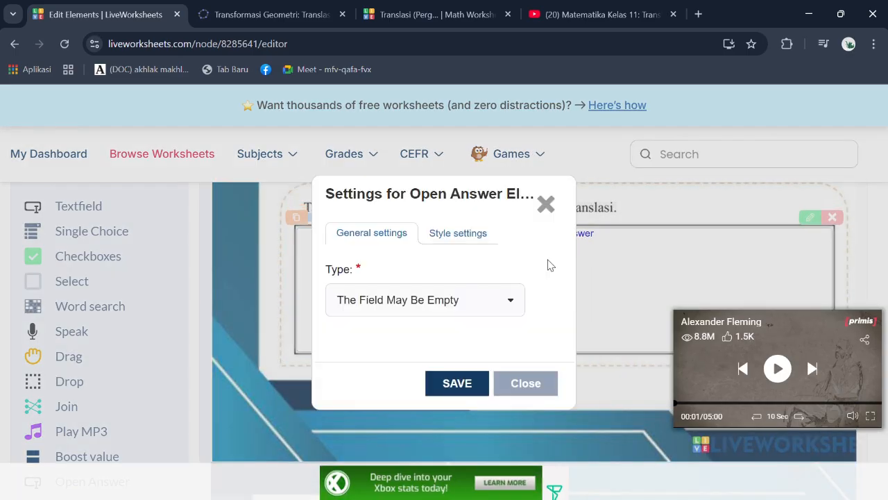
left_click(485, 303)
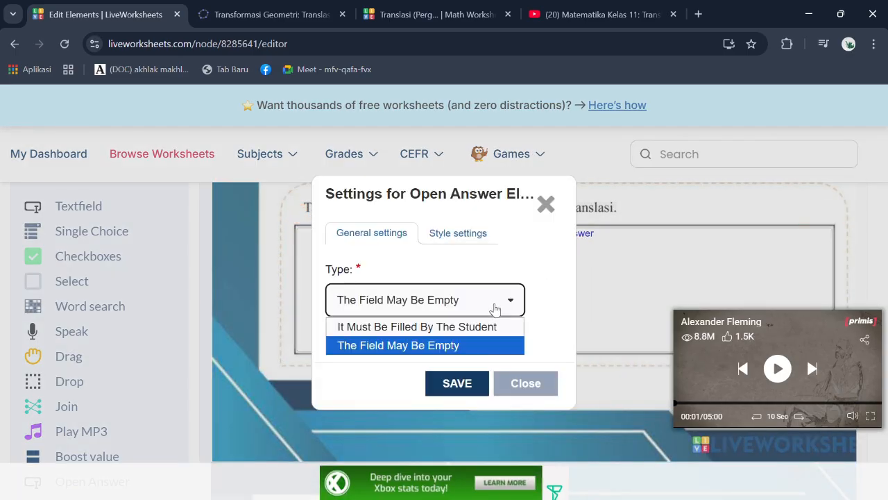
left_click(470, 332)
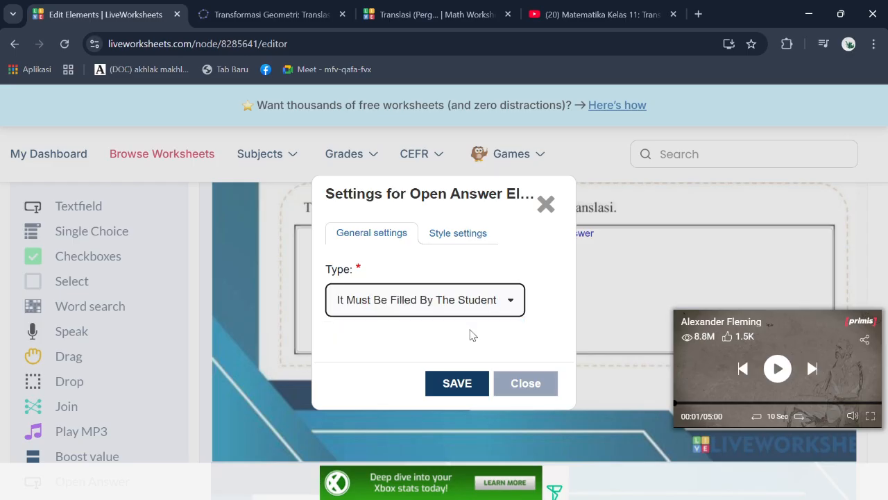
left_click(466, 390)
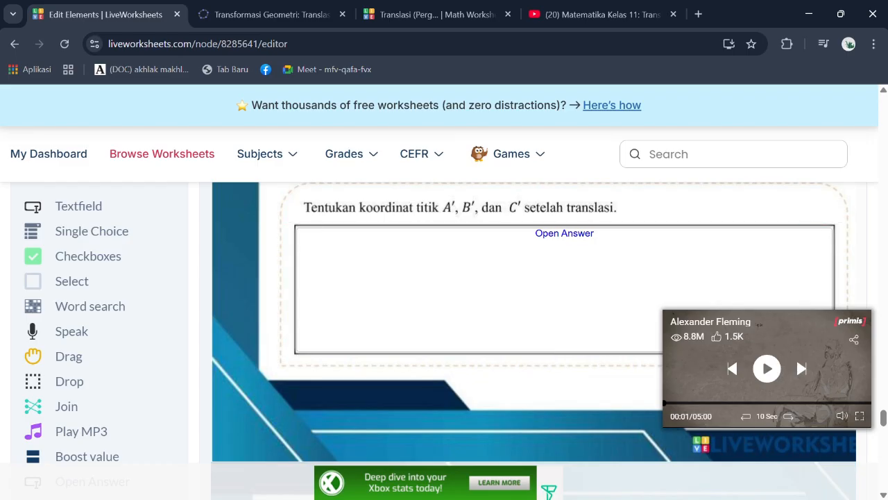
Add a Drag element and move it to the top of the red-outlined triangle below the coordinate grid.
mouse_move(883, 417)
left_mouse_down()
mouse_move(884, 458)
mouse_move(884, 432)
left_mouse_up()
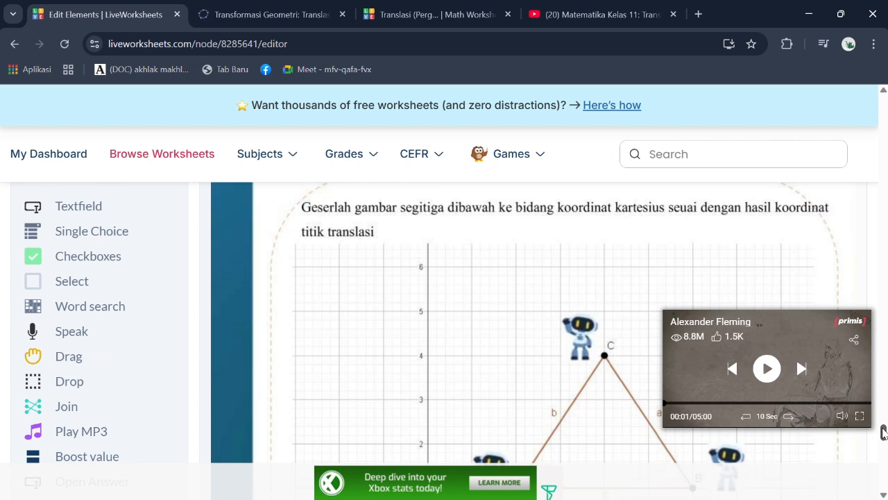
mouse_move(884, 431)
left_mouse_down()
mouse_move(881, 420)
mouse_move(883, 445)
left_mouse_up()
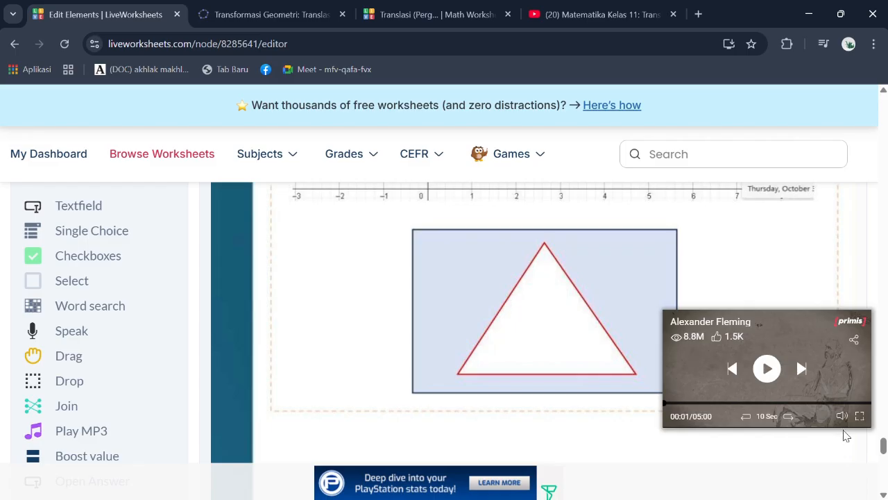
scroll(617, 375, "up", 4)
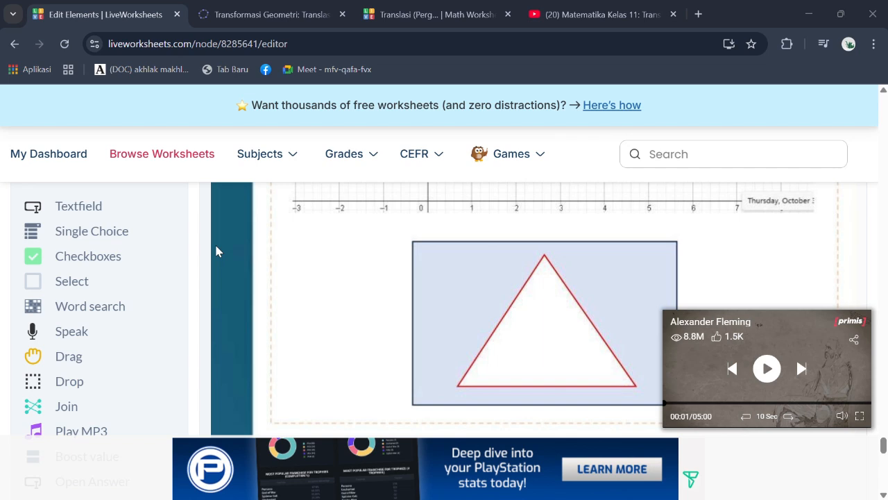
left_click(138, 358)
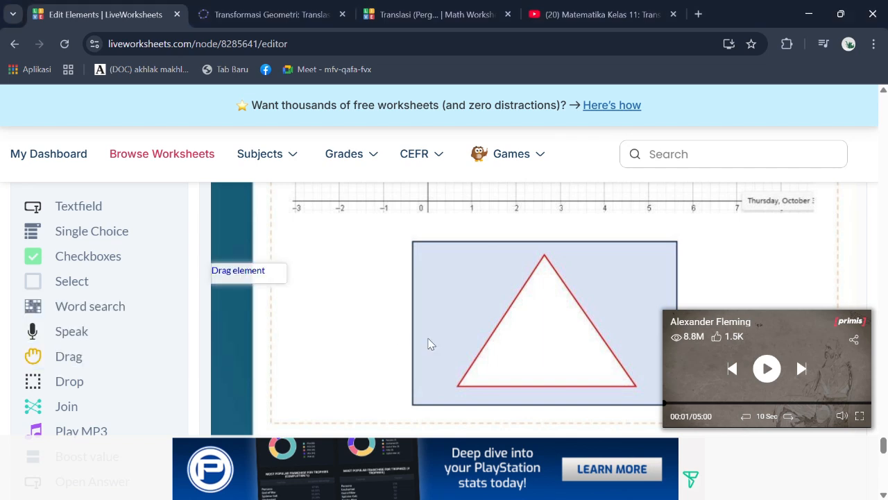
left_click(270, 276)
left_click_drag(257, 284, 559, 268)
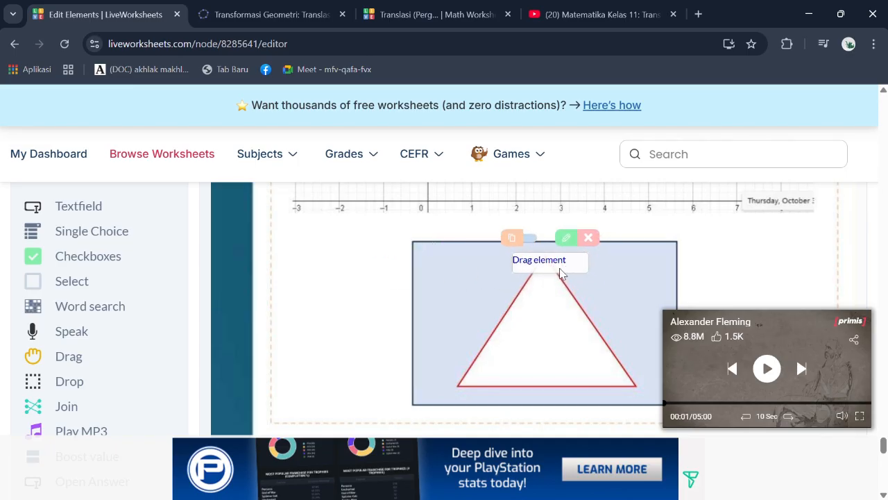
Stretch the Drag element downward and to both sides until it covers the whole red-outlined triangle.
left_click_drag(550, 272, 551, 386)
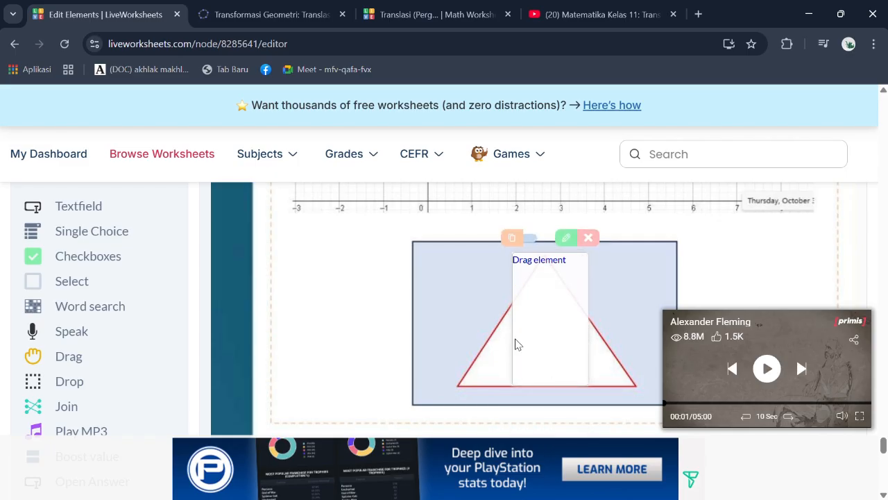
left_click_drag(514, 344, 456, 347)
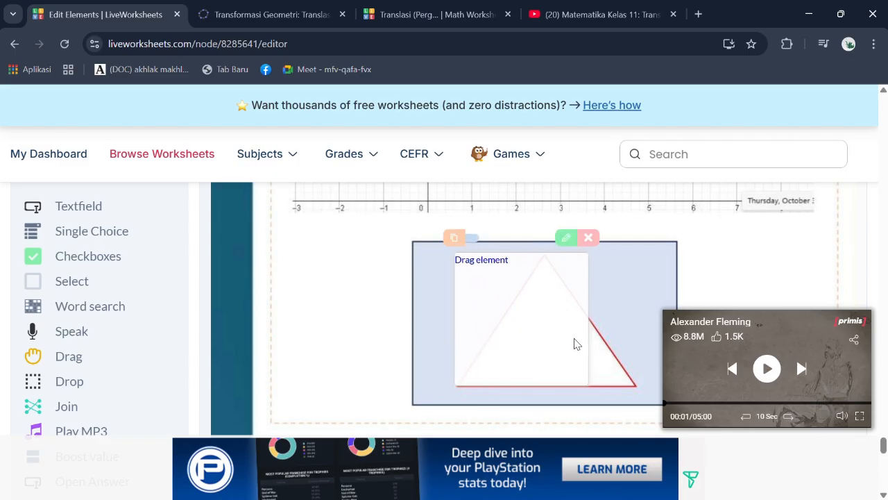
left_click_drag(587, 335, 638, 351)
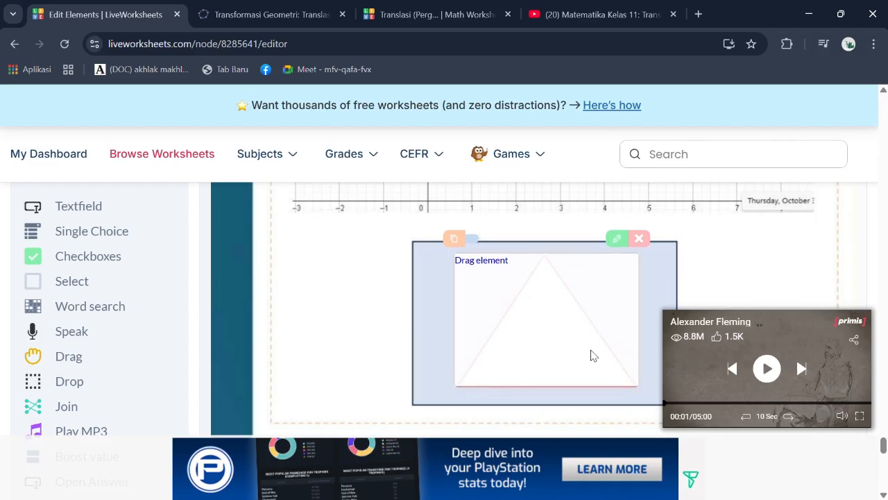
Set the value of the Drag element over the triangle to 1 and save it.
left_click(617, 238)
left_click(388, 303)
type("1")
left_click(509, 373)
Add a Drop element on the coordinate grid and stretch it over the translated triangle's area, from x = -1 to 3 and y = 3 to 6.
left_click_drag(883, 445, 883, 435)
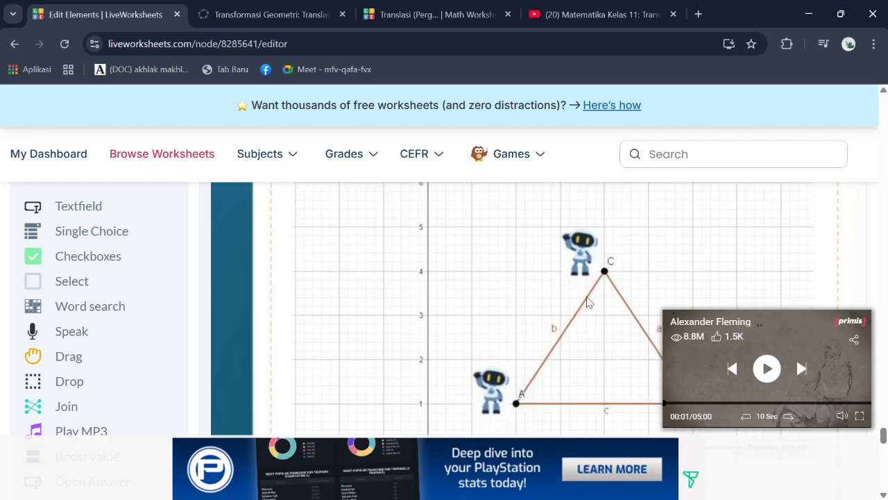
left_click_drag(883, 433, 883, 409)
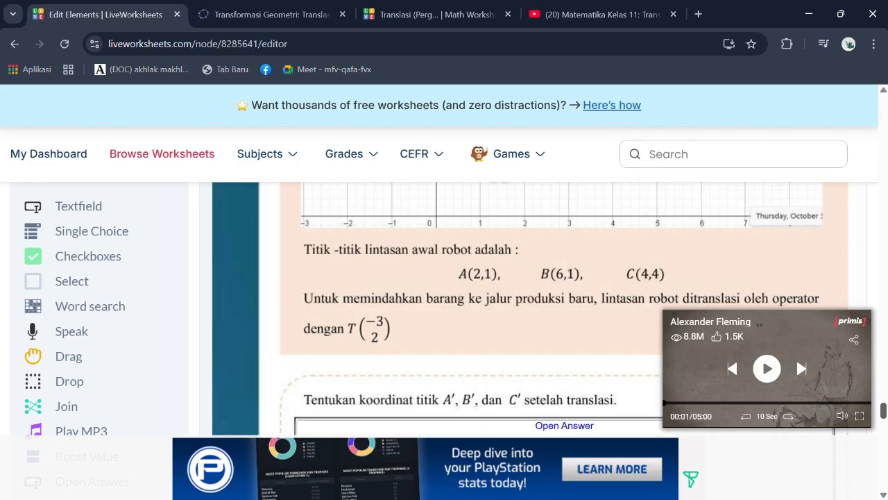
scroll(528, 309, "down", 1)
left_click_drag(884, 412, 883, 435)
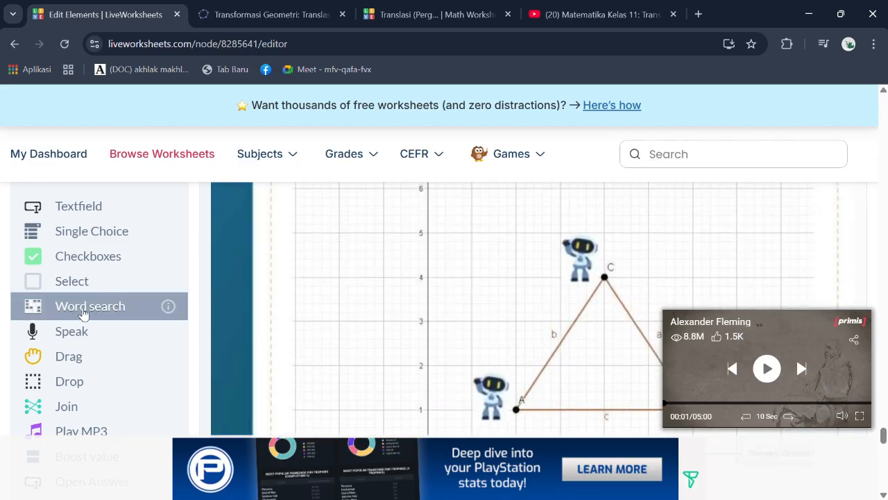
left_click(89, 382)
left_click_drag(254, 272, 425, 311)
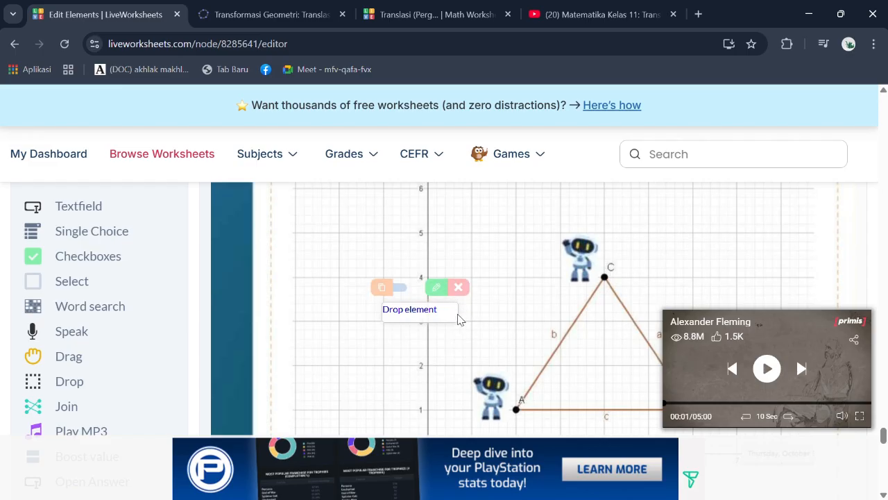
left_click_drag(460, 311, 563, 311)
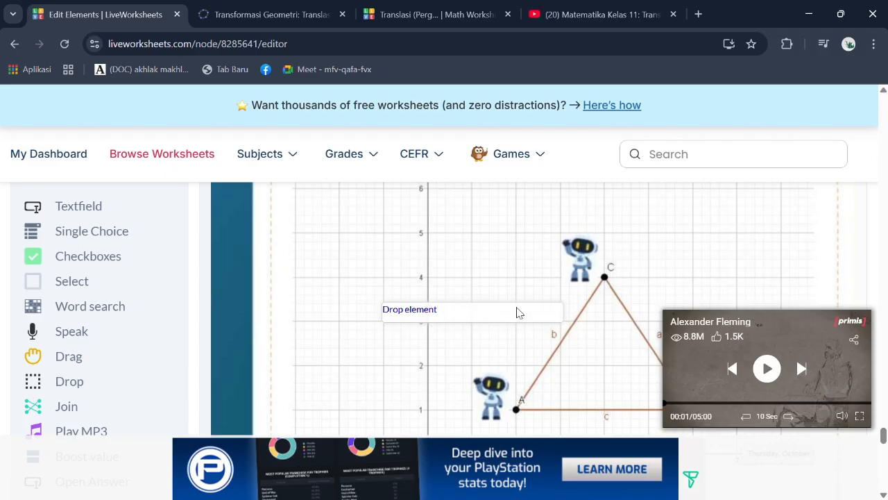
left_click_drag(462, 300, 455, 187)
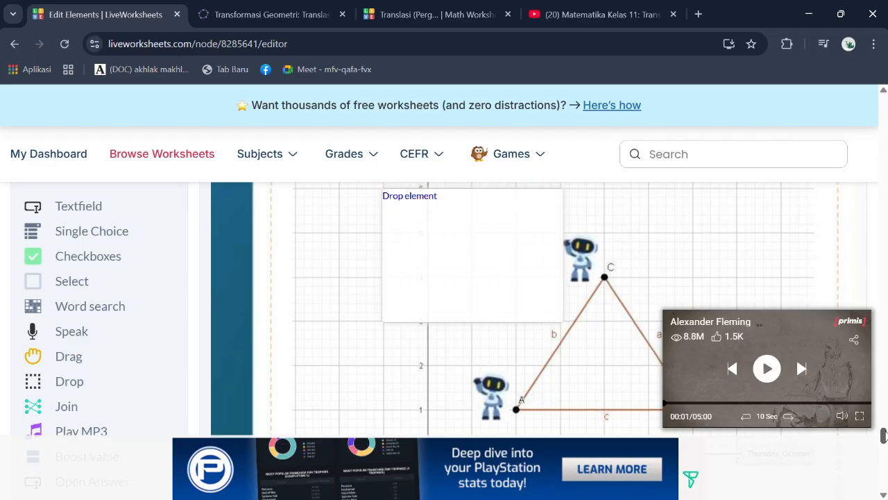
Set the Drop element's value to 1 to match the draggable triangle, and save it.
scroll(590, 359, "up", 2)
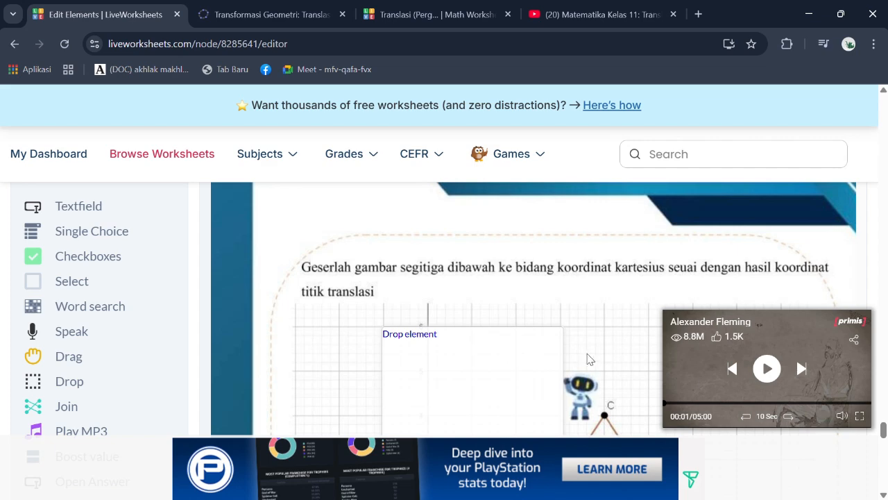
left_click(541, 312)
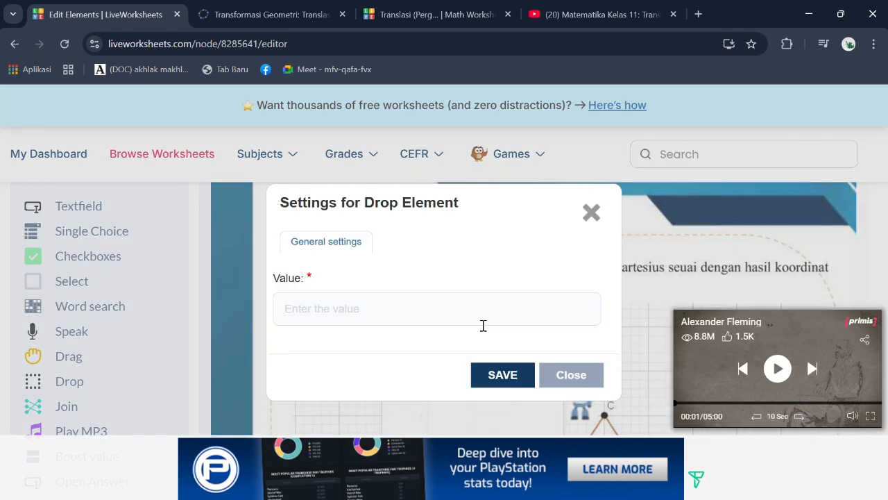
left_click(339, 308)
type("1")
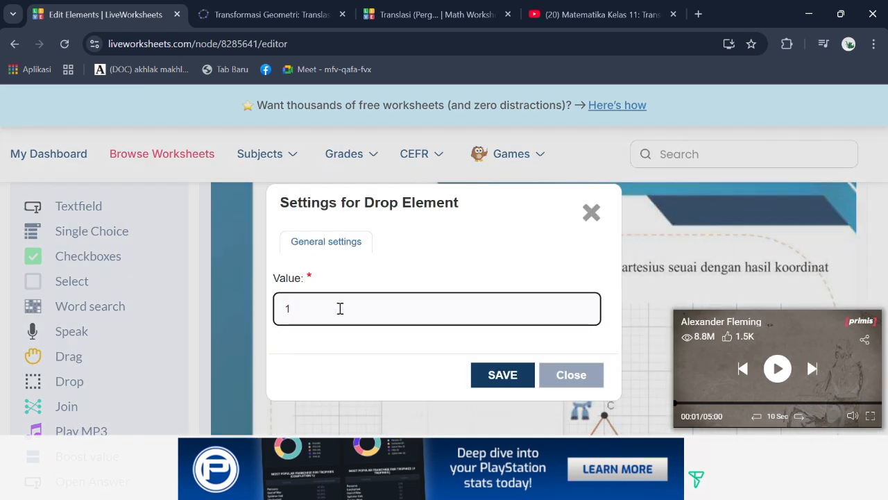
left_click(510, 374)
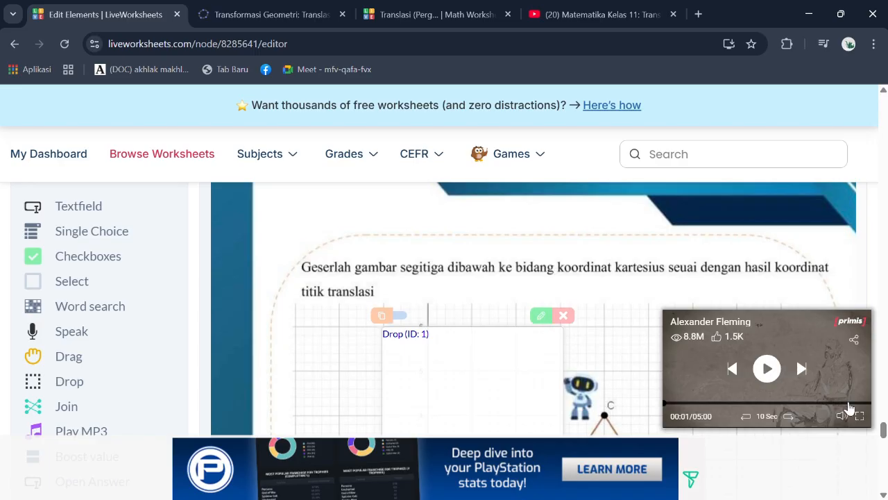
Save the edited worksheet and try the Nama field on the worksheet's view page.
left_click_drag(882, 435, 883, 472)
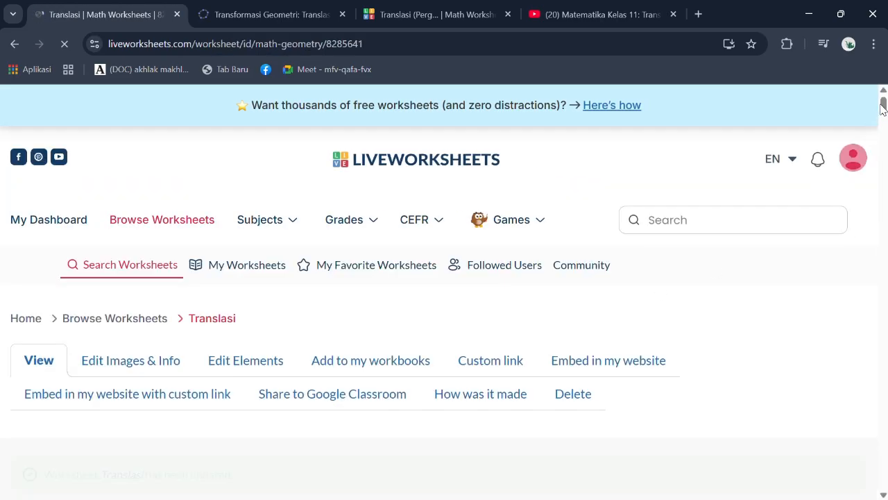
left_click_drag(883, 107, 885, 157)
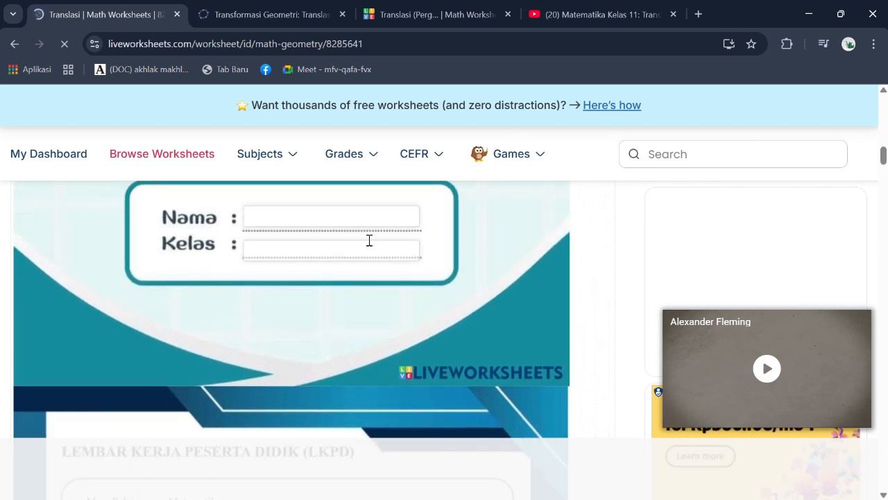
left_click(377, 216)
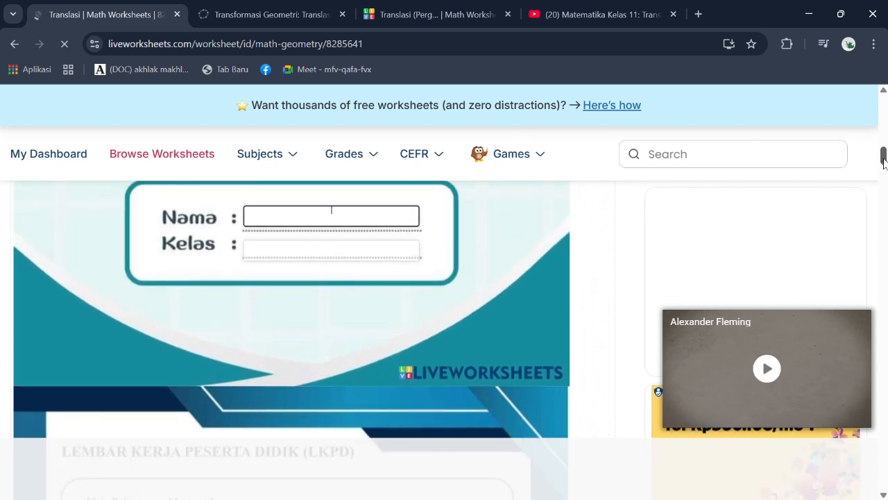
Check the answer options of question 2 and the reason checkboxes for Gambar 2 in the worksheet view.
left_click_drag(884, 161, 883, 215)
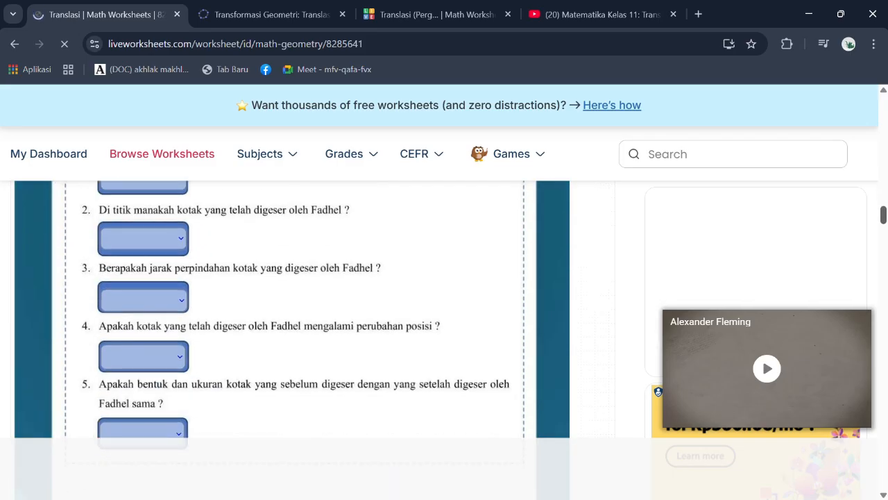
left_click(158, 243)
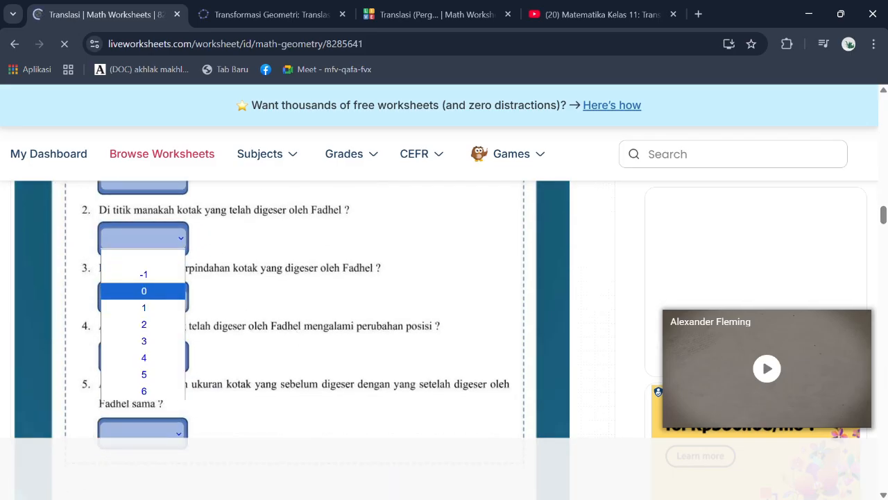
left_click_drag(883, 211, 883, 274)
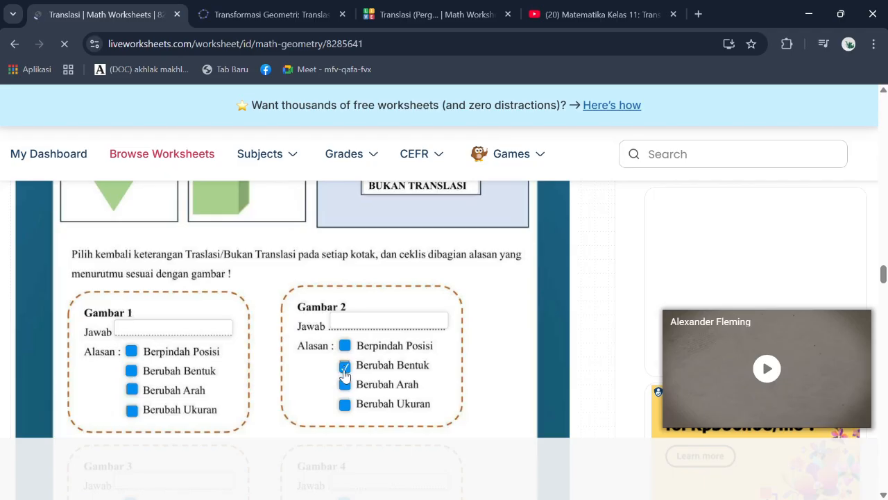
Test the picture-sorting exercise by moving the pentagon image and the arrow image into the two empty boxes.
left_click_drag(884, 281, 881, 268)
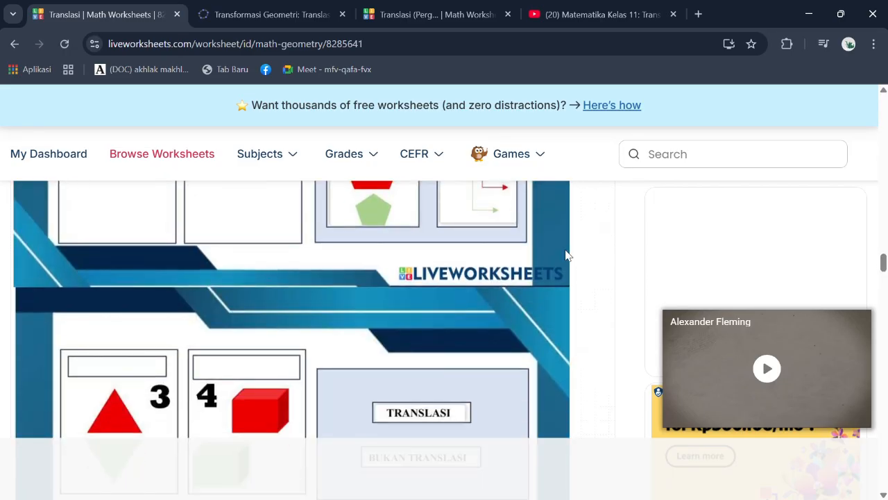
left_click_drag(377, 212, 128, 200)
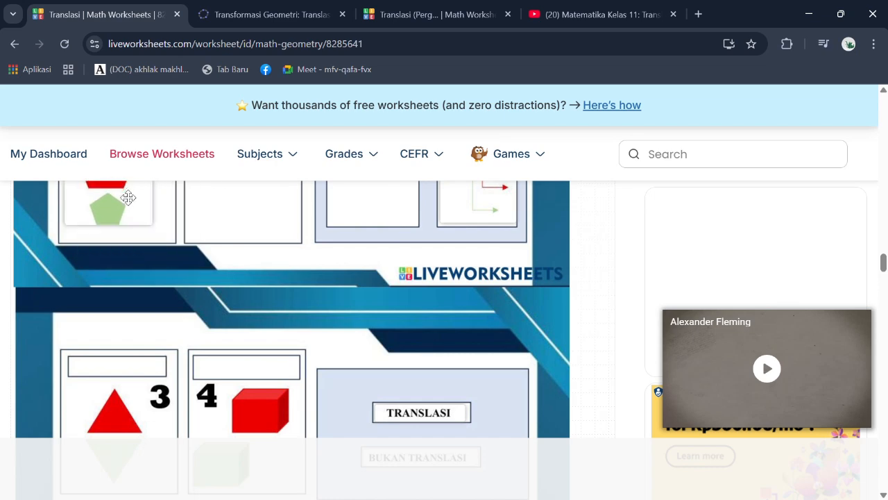
left_click_drag(493, 215, 267, 206)
Play the embedded translation lesson video beside the QR code to test it.
left_click_drag(886, 262, 887, 297)
scroll(782, 304, "down", 6)
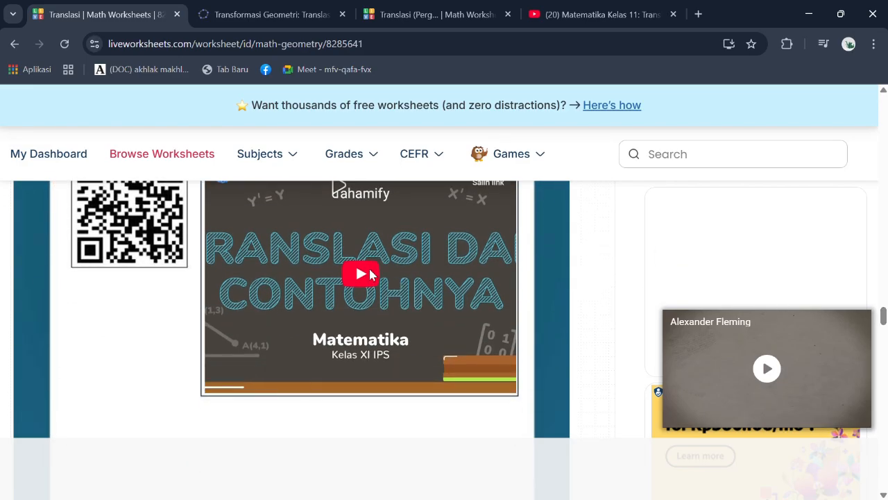
left_click(373, 275)
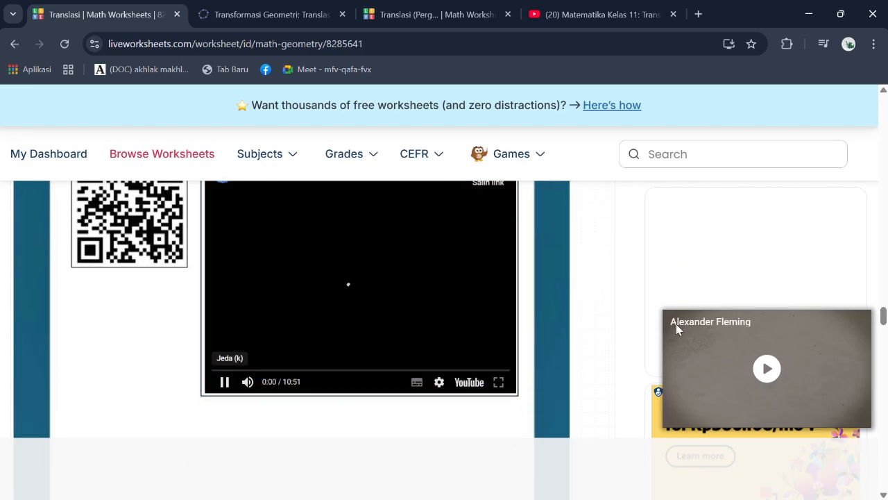
scroll(884, 317, "up", 1)
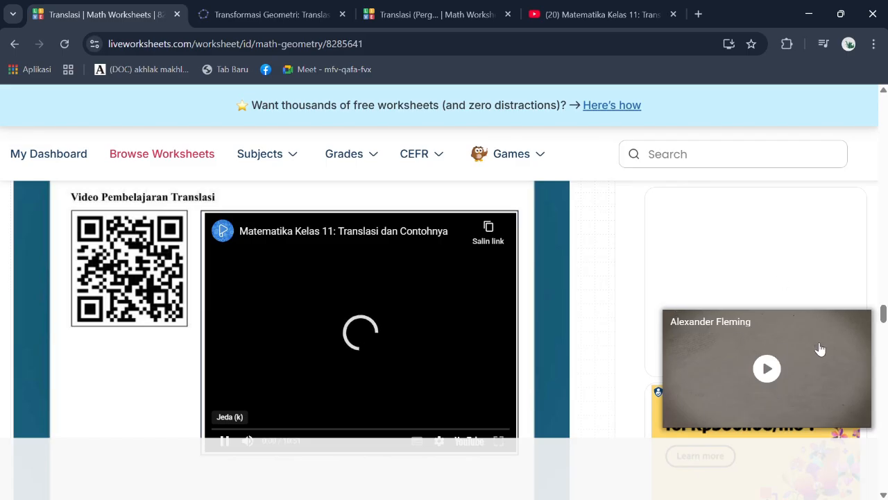
Test the point-matching exercise in the worksheet view by trying to connect (3, 5) to a translated point.
left_click_drag(884, 318, 884, 344)
scroll(774, 312, "up", 2)
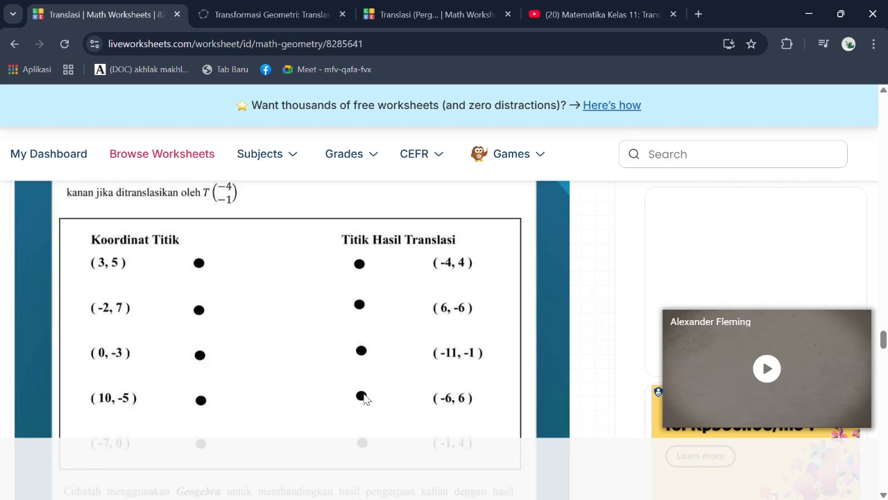
left_click_drag(884, 340, 884, 346)
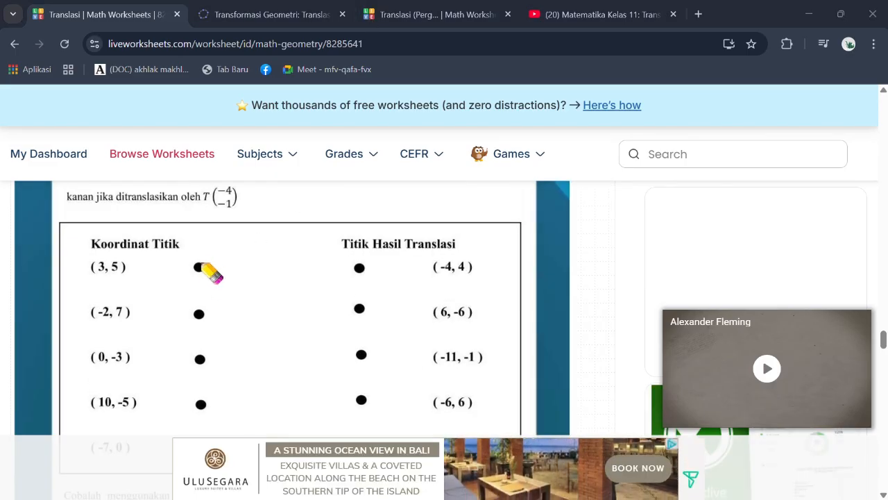
mouse_move(200, 264)
left_mouse_down()
mouse_move(371, 379)
mouse_move(362, 404)
left_mouse_up()
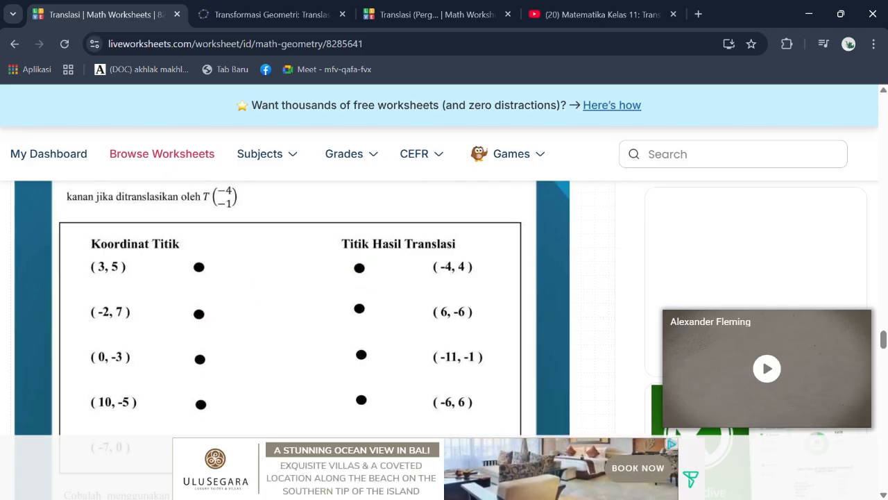
In the worksheet's element editor, delete the five Drop elements covering the Titik Hasil Translasi points.
left_click_drag(883, 339, 885, 84)
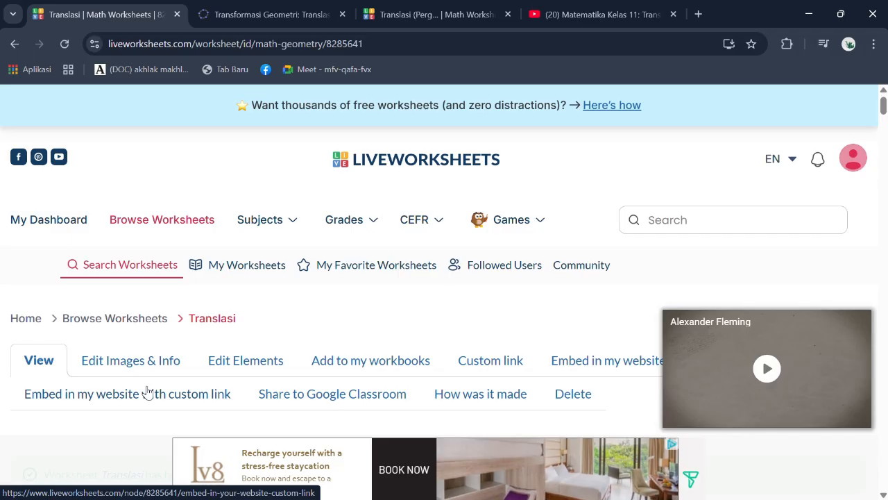
left_click(242, 366)
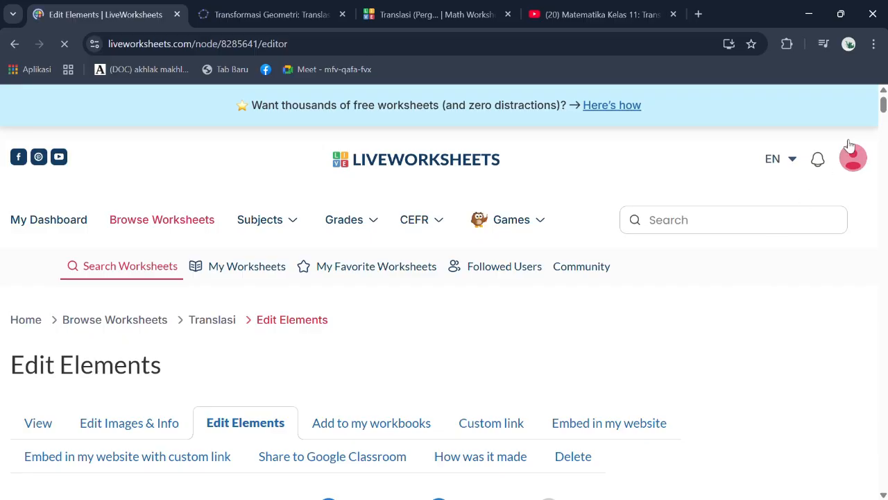
left_click_drag(883, 104, 883, 357)
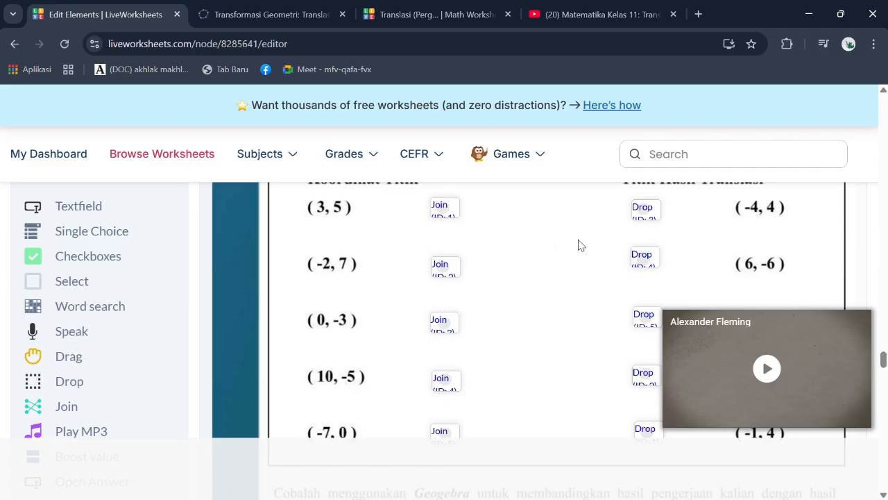
mouse_move(647, 218)
left_click(661, 189)
left_click(660, 233)
mouse_move(653, 315)
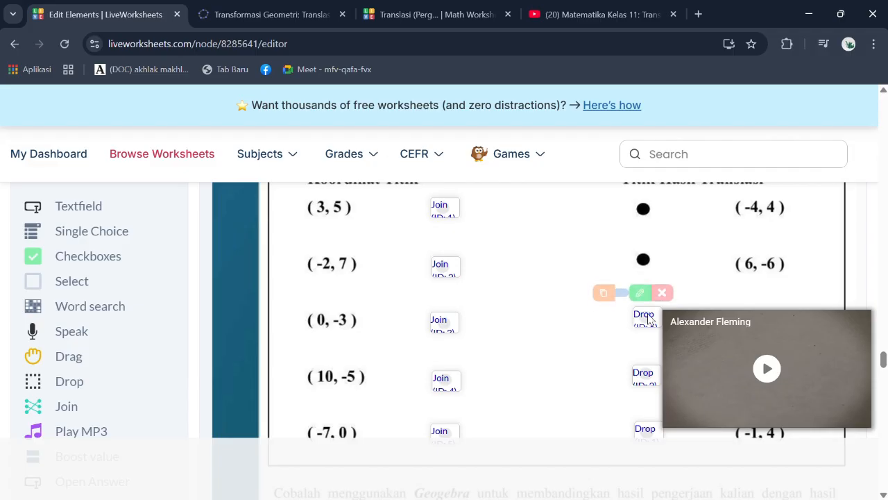
left_click(660, 291)
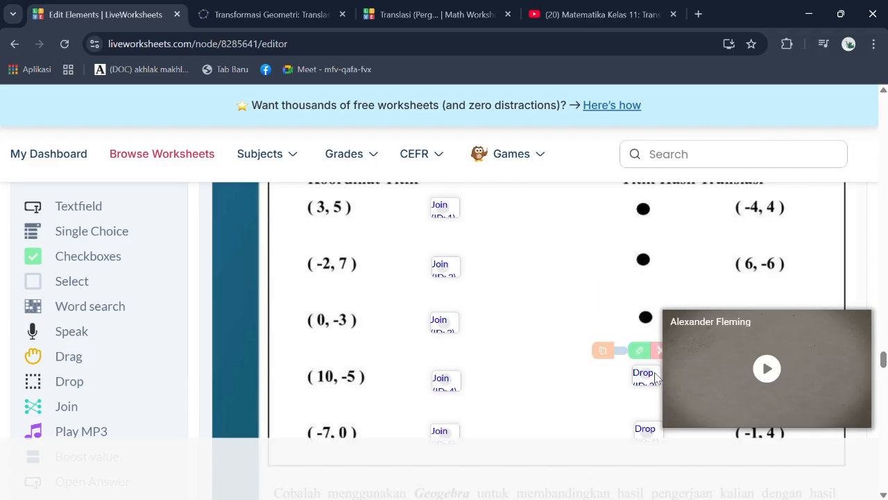
left_click(656, 353)
mouse_move(651, 430)
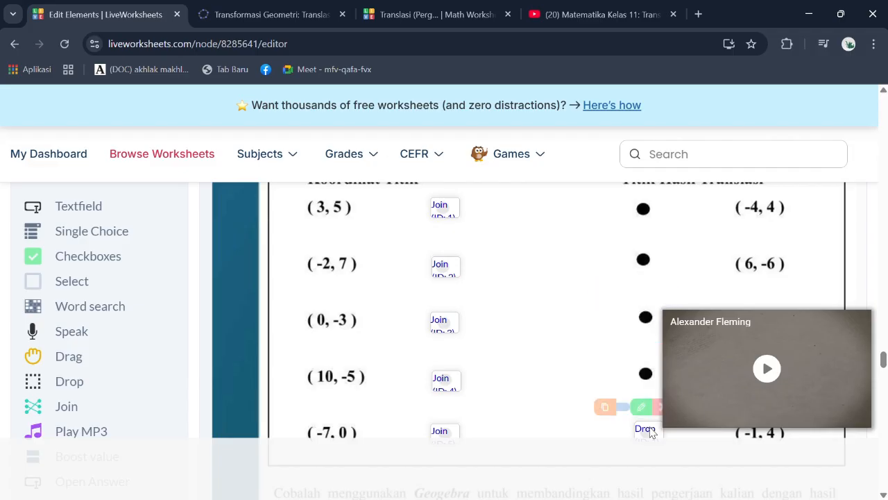
left_click(659, 409)
Duplicate the Join elements of (3, 5) and (-2, 7), placing the copies on the dots of (-1, 4) and (-6, 6).
mouse_move(444, 208)
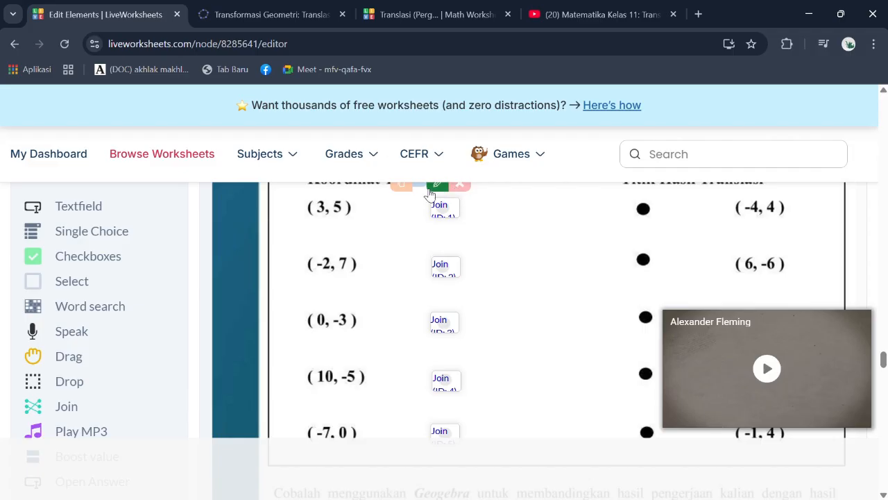
left_click(401, 186)
left_click_drag(457, 248, 645, 433)
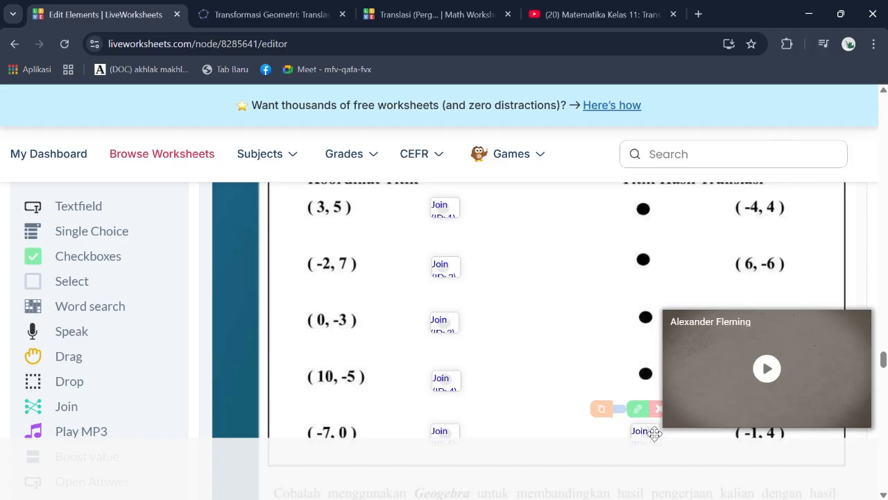
mouse_move(455, 267)
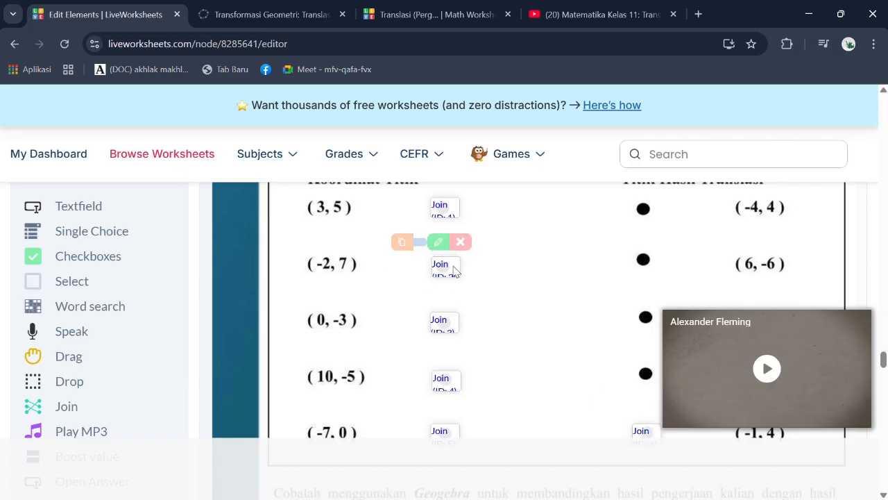
left_click(401, 246)
left_click_drag(441, 301, 644, 373)
Duplicate the Join elements of (0, -3) and (10, -5), placing the copies on the dots of (-4, 4) and (6, -6).
mouse_move(444, 319)
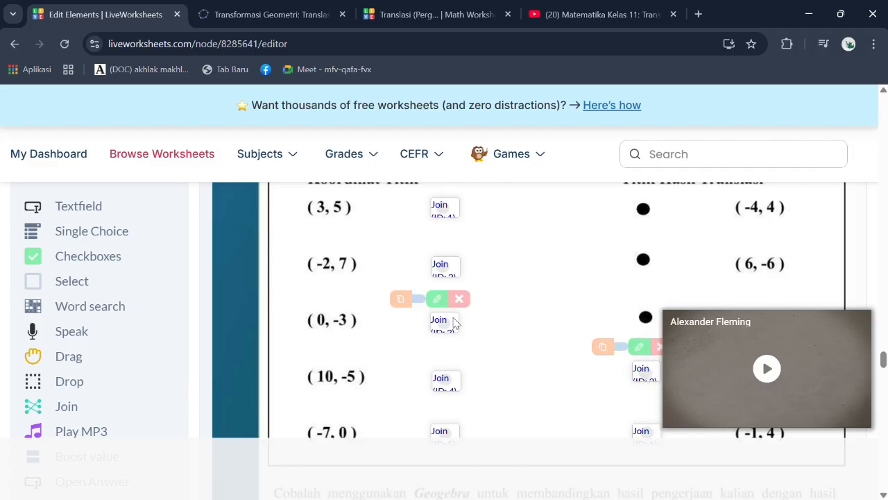
left_click(402, 298)
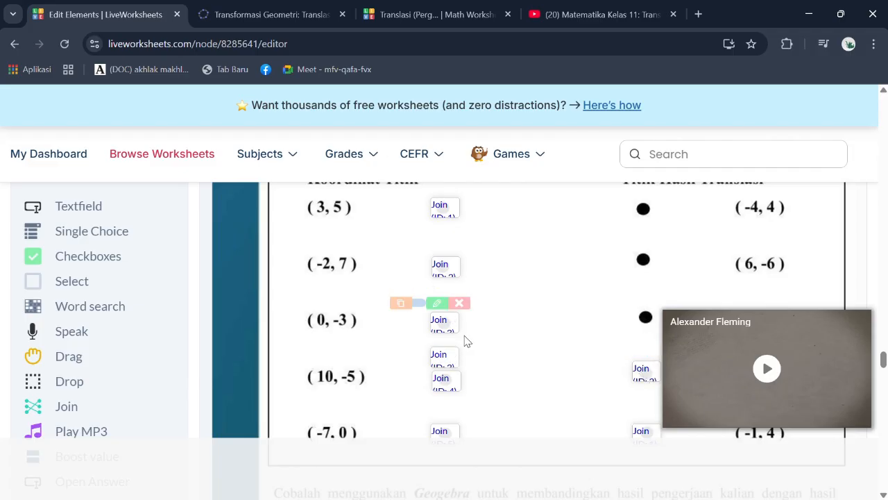
left_click_drag(446, 359, 643, 214)
mouse_move(430, 366)
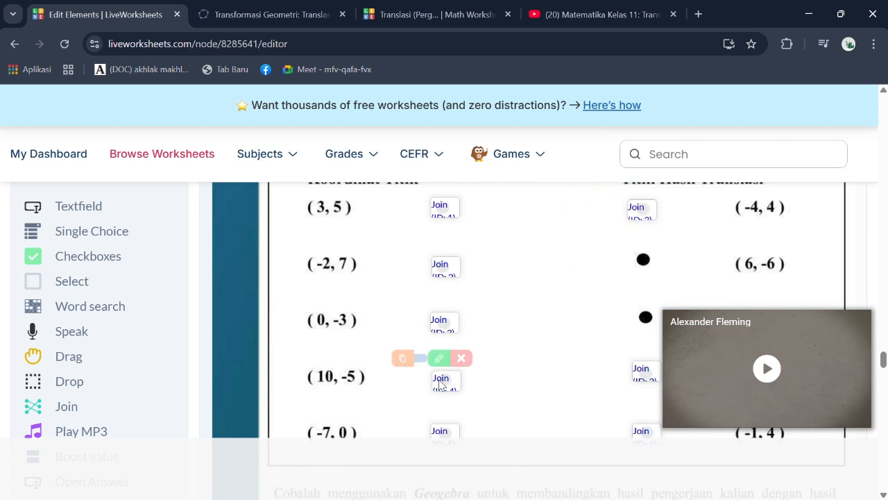
left_click(402, 357)
left_click_drag(452, 422, 642, 266)
Duplicate the Join element of (-7, 0) onto the dot of (-11, -1) and save the worksheet.
mouse_move(444, 432)
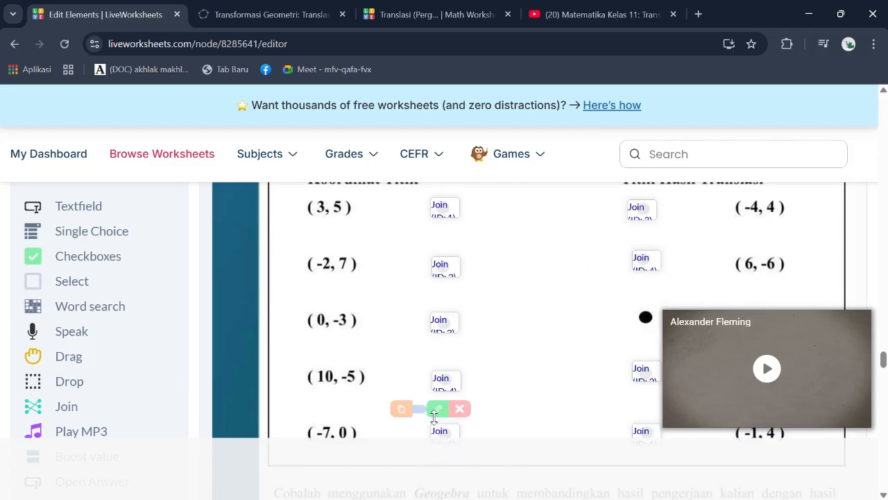
left_click(402, 409)
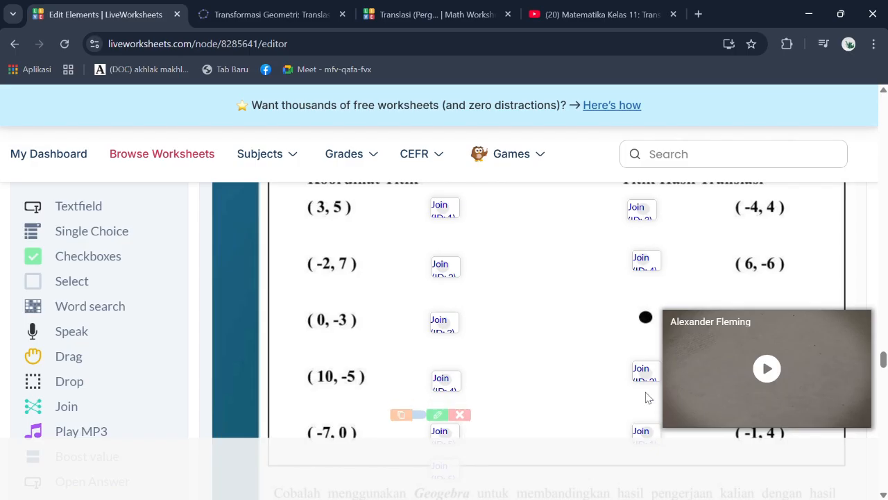
scroll(794, 351, "down", 2)
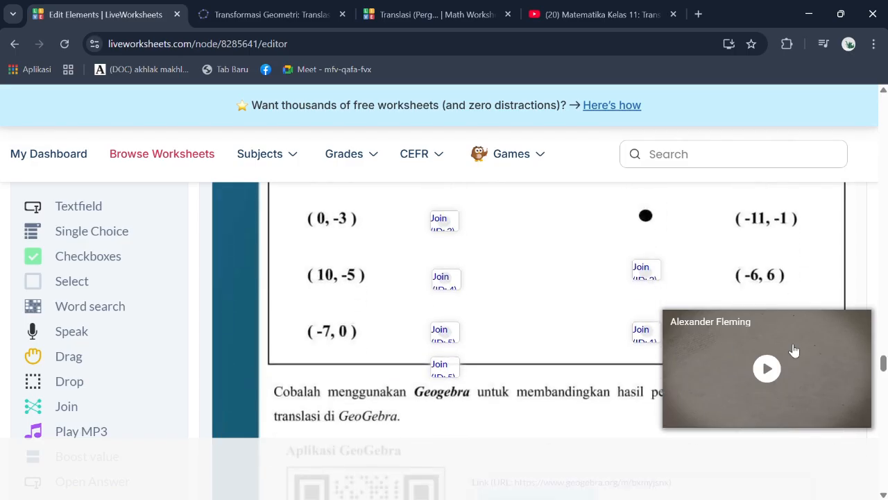
mouse_move(449, 372)
left_click_drag(448, 367, 648, 216)
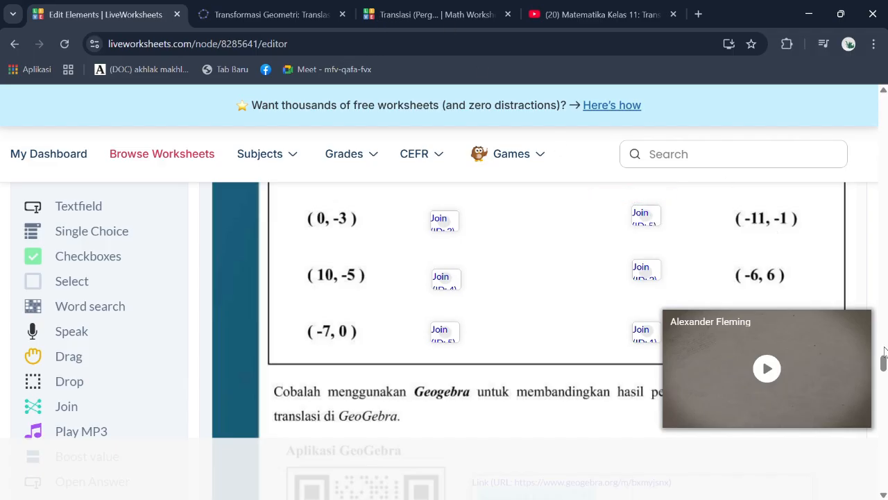
left_click_drag(883, 363, 883, 463)
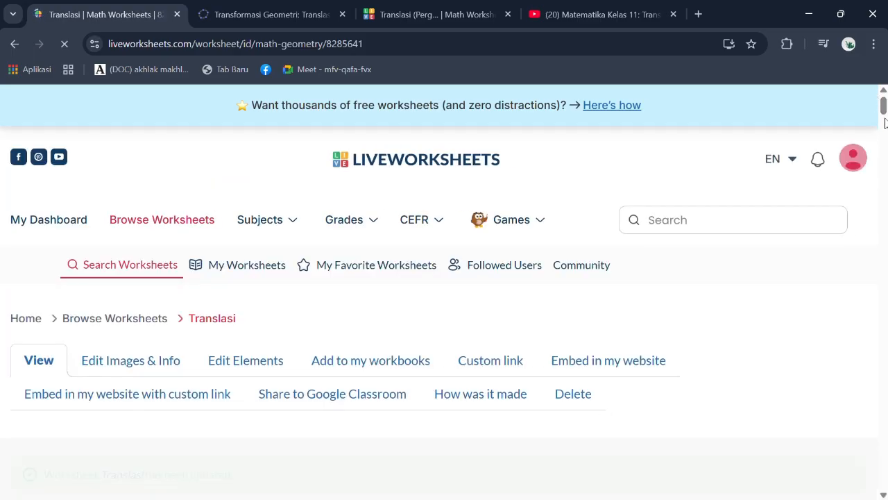
Test the matching exercise by connecting (3, 5) to (-1, 4), (-2, 7) to (-6, 6) and (0, -3) to (-4, 4).
left_click_drag(886, 115, 884, 342)
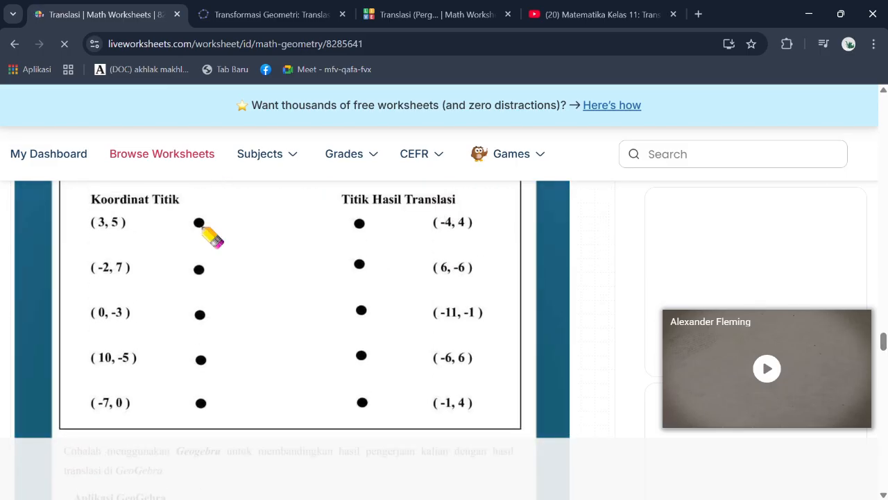
mouse_move(199, 223)
left_mouse_down()
mouse_move(307, 376)
mouse_move(361, 402)
left_mouse_up()
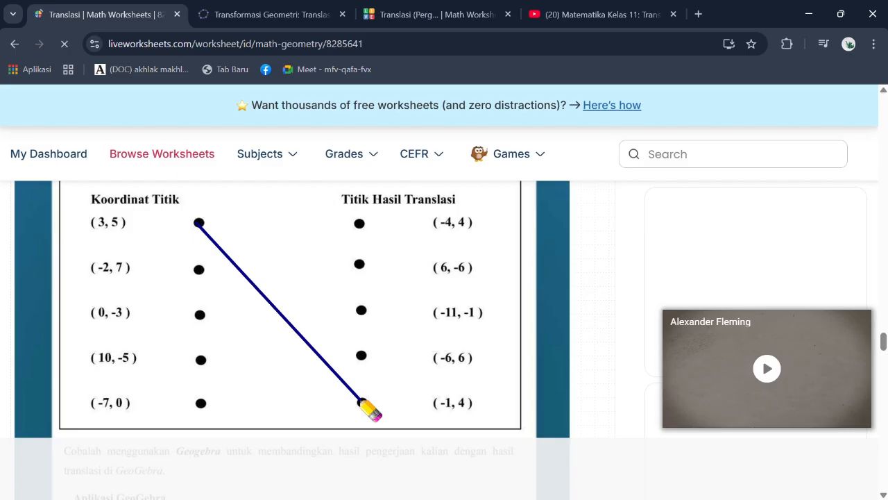
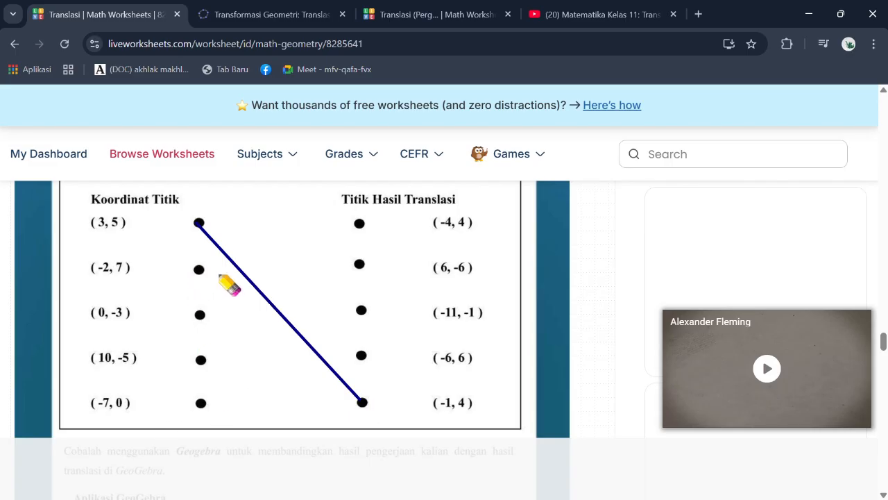
left_click(360, 355)
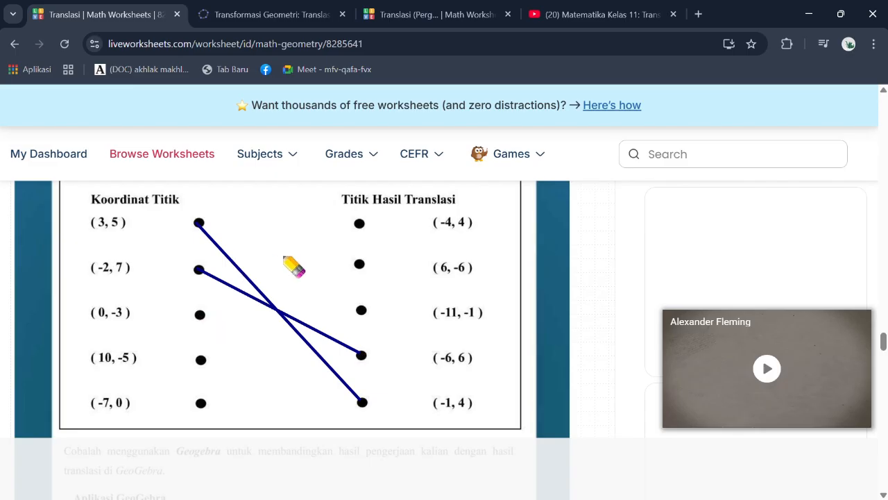
left_click(358, 223)
Test the GeoGebra link on the graph picture, inspect the opened translation applet and return to the worksheet.
left_click_drag(884, 335, 883, 353)
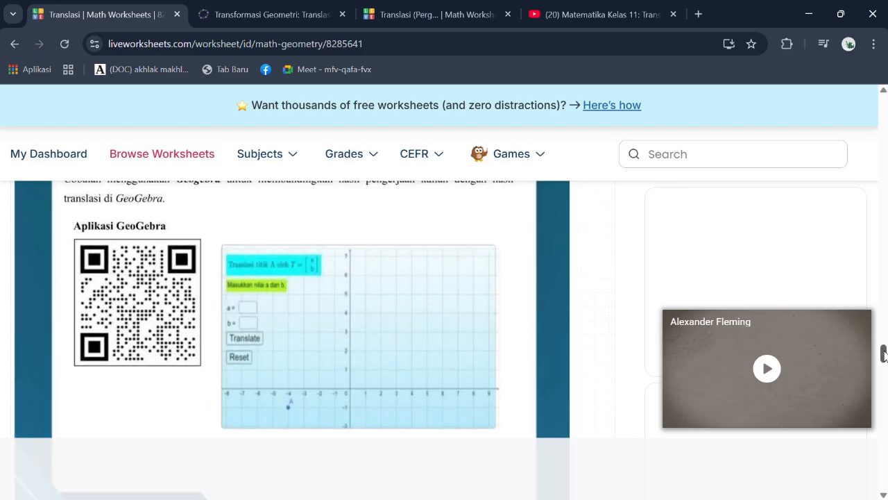
left_click(375, 331)
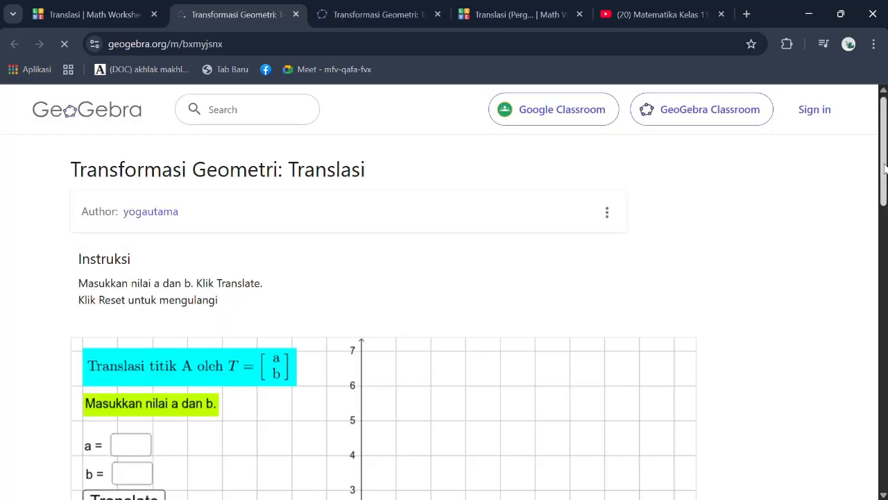
left_click_drag(886, 169, 886, 230)
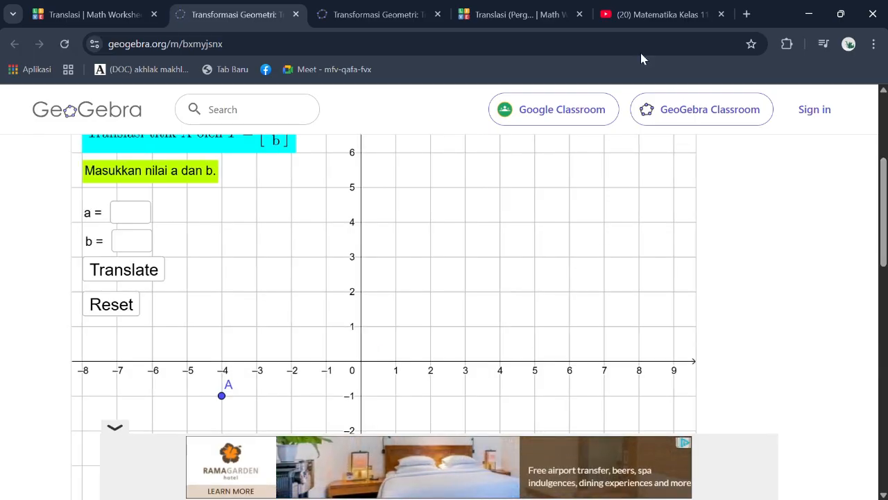
left_click(119, 15)
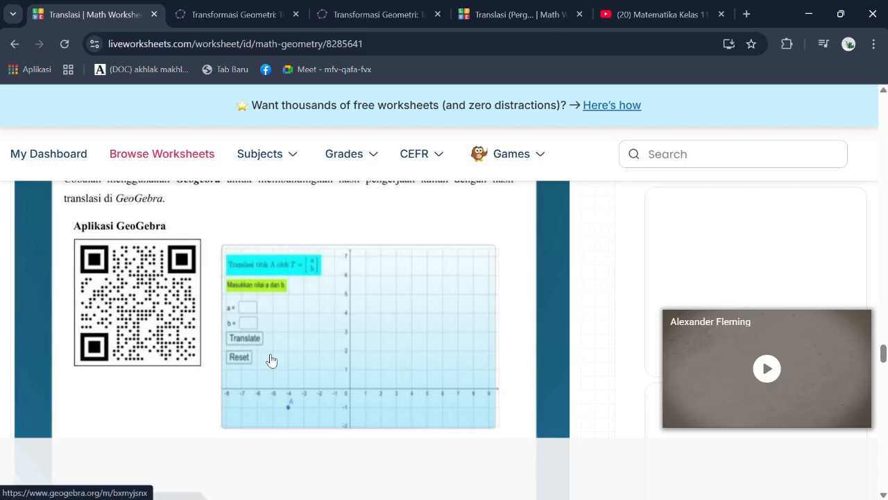
left_click(437, 350)
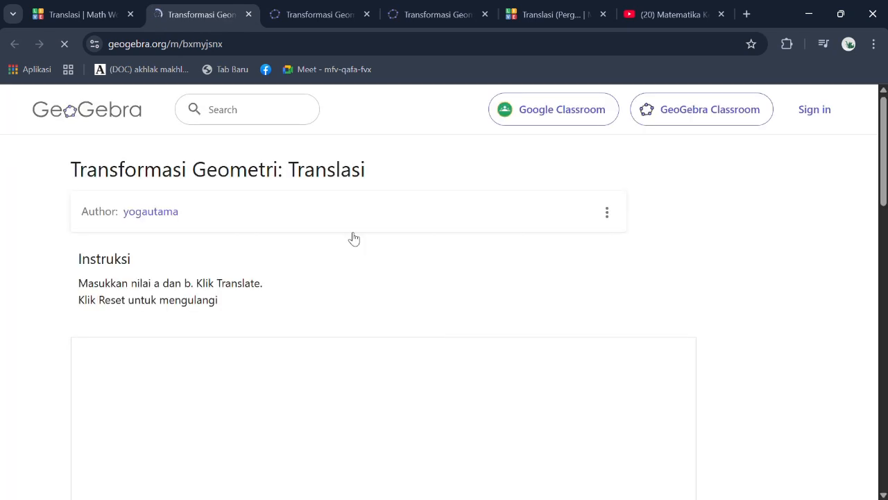
left_click(248, 14)
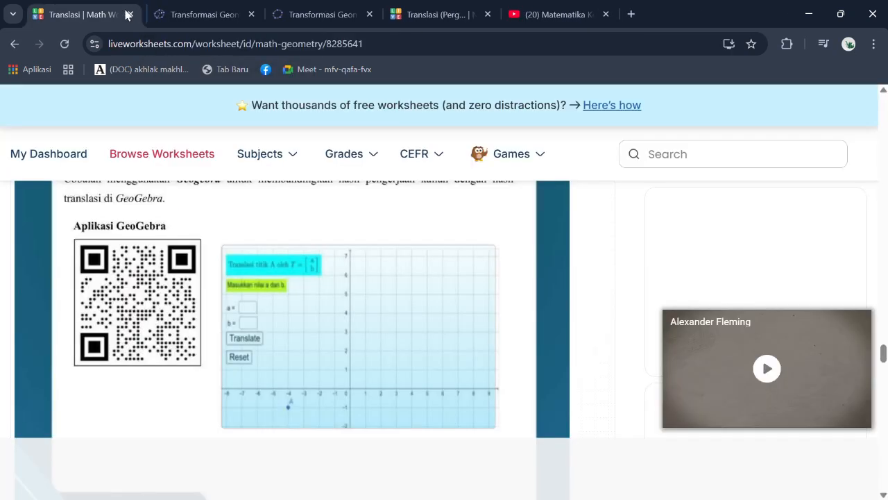
Test the movable triangle below the coordinate graph and look over the rest of the worksheet.
left_click_drag(884, 352, 884, 410)
mouse_move(281, 406)
left_mouse_down()
mouse_move(283, 363)
mouse_move(222, 197)
mouse_move(224, 143)
mouse_move(226, 178)
mouse_move(295, 404)
left_mouse_up()
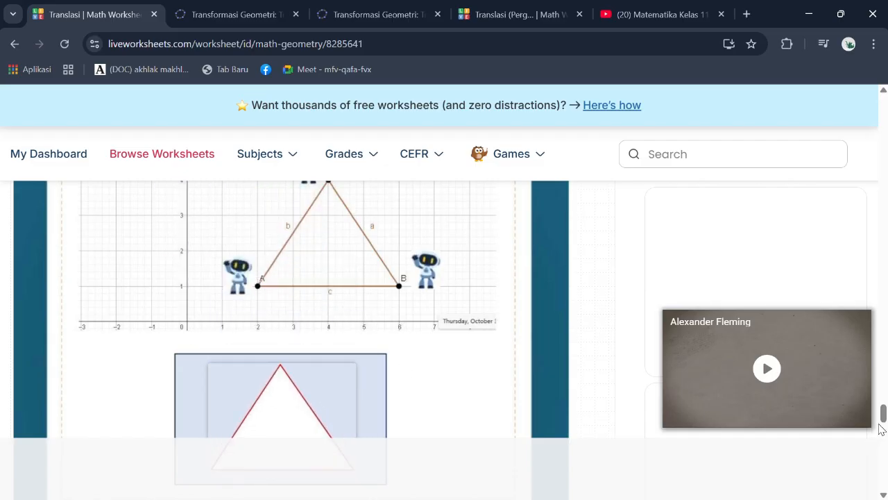
scroll(872, 372, "down", 8)
Open the worksheet's custom link settings and review the finish action, answer sending, notification, prefill and timing options.
left_click_drag(872, 372, 884, 111)
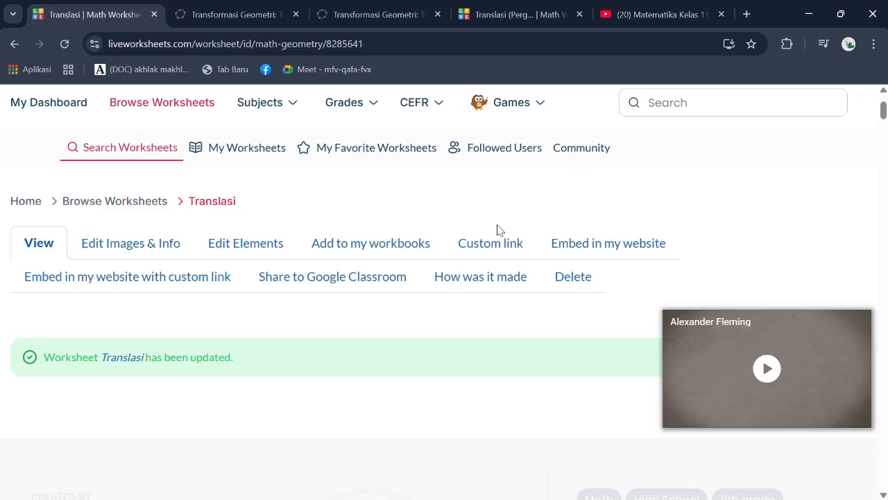
left_click(496, 255)
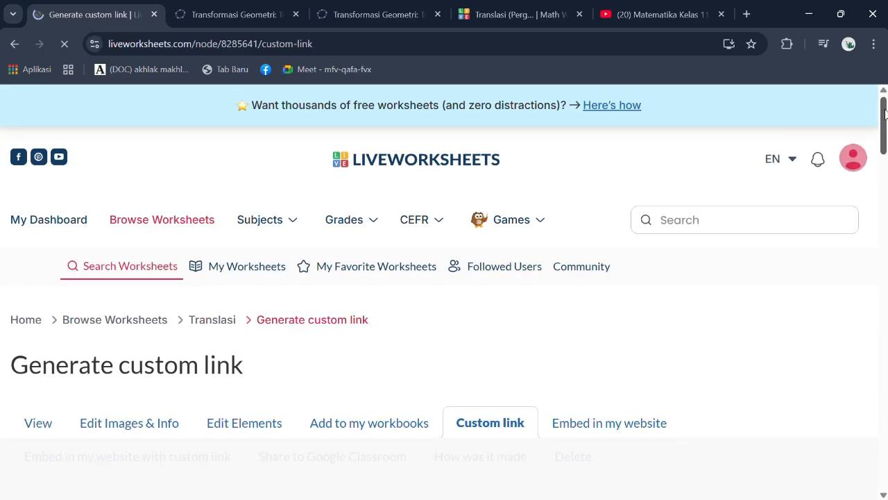
left_click_drag(884, 116, 886, 179)
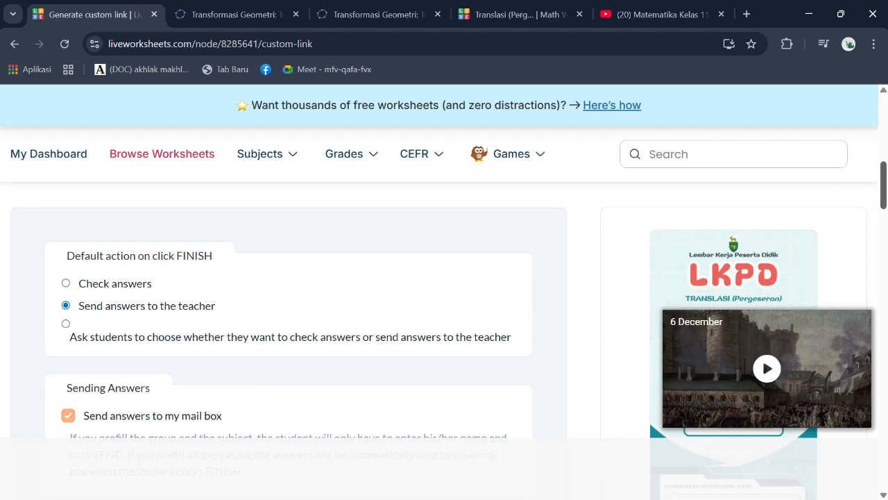
scroll(884, 184, "down", 3)
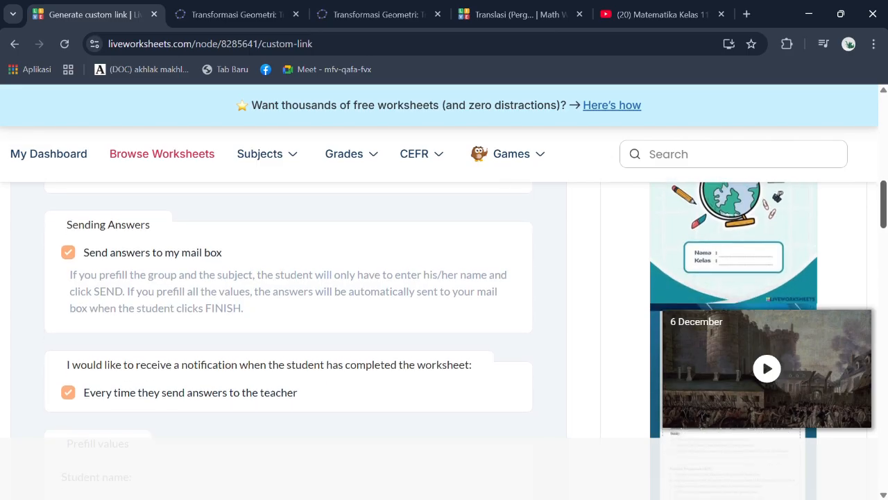
scroll(836, 228, "down", 2)
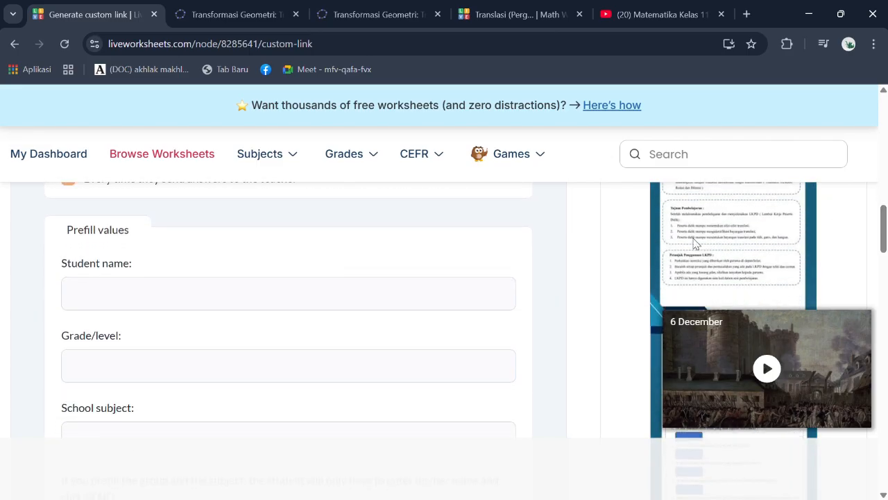
mouse_move(881, 234)
left_mouse_down()
mouse_move(883, 244)
mouse_move(882, 235)
left_mouse_up()
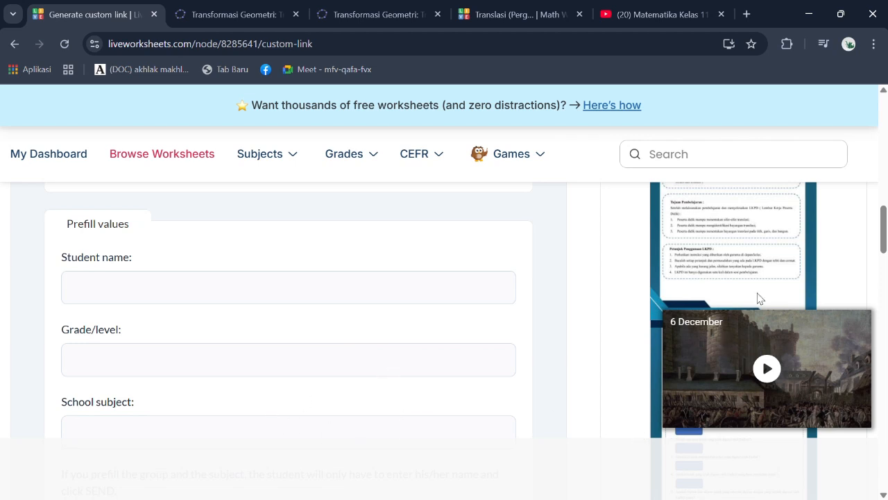
scroll(877, 257, "down", 4)
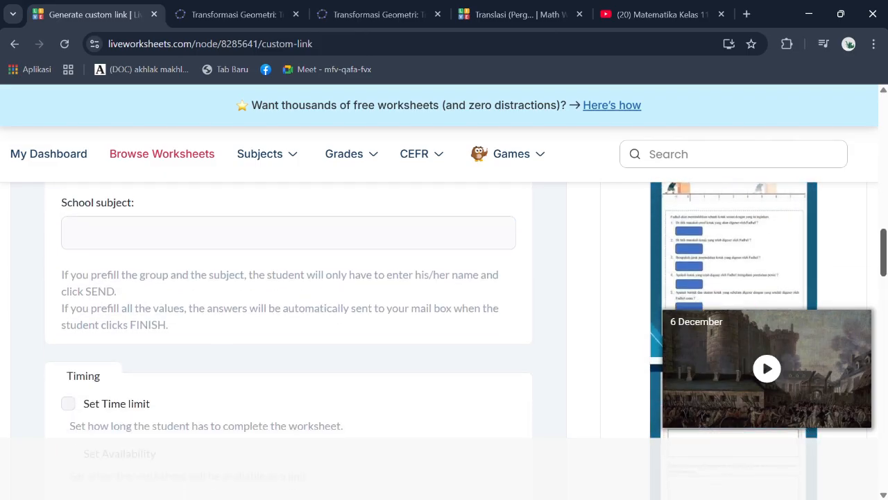
scroll(444, 312, "down", 1)
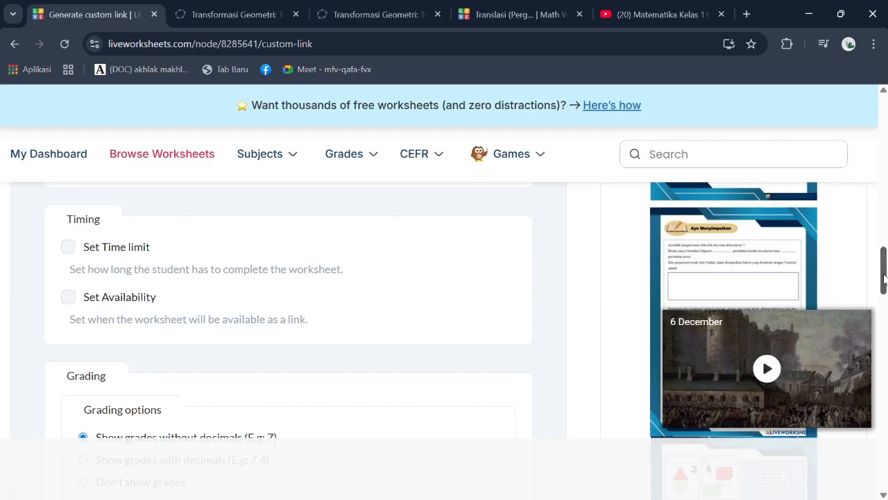
Set the maximum score in the custom link's grading settings to 100.
left_click_drag(884, 279, 885, 292)
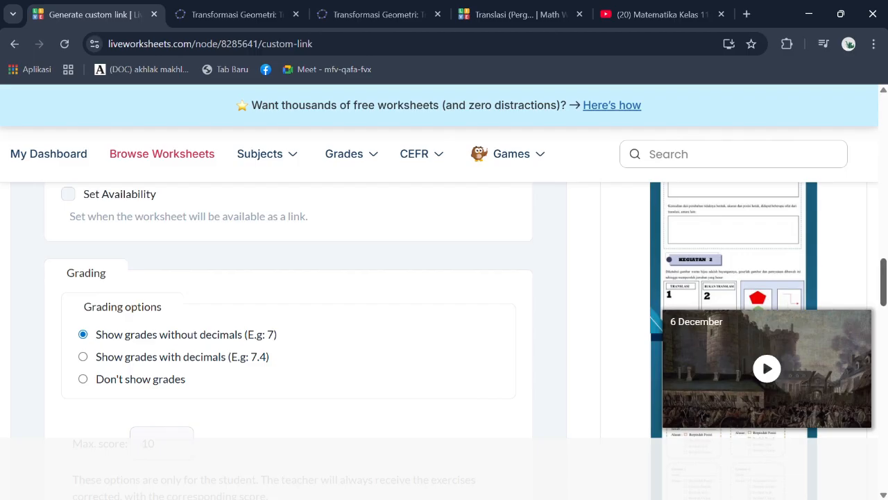
scroll(884, 275, "down", 2)
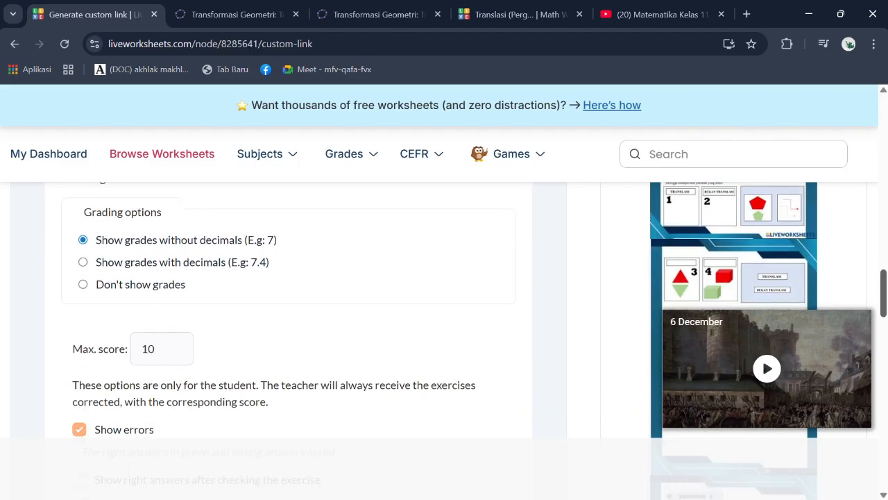
scroll(883, 291, "down", 2)
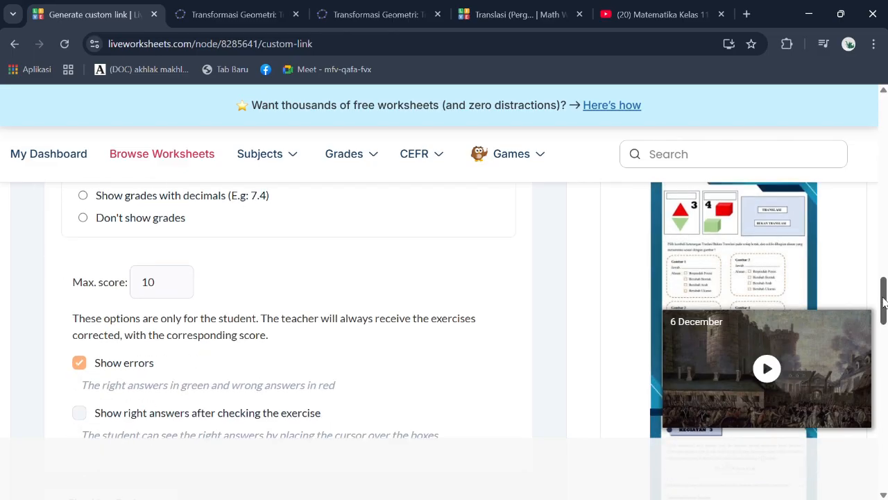
left_click(178, 250)
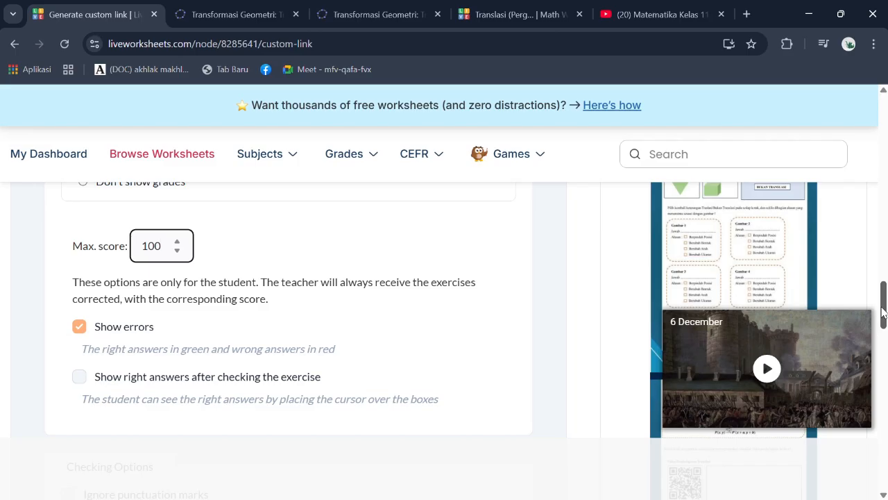
Try ignoring punctuation marks and accents in the checking options, and revert to ignoring only capital letters.
left_click_drag(884, 317, 874, 337)
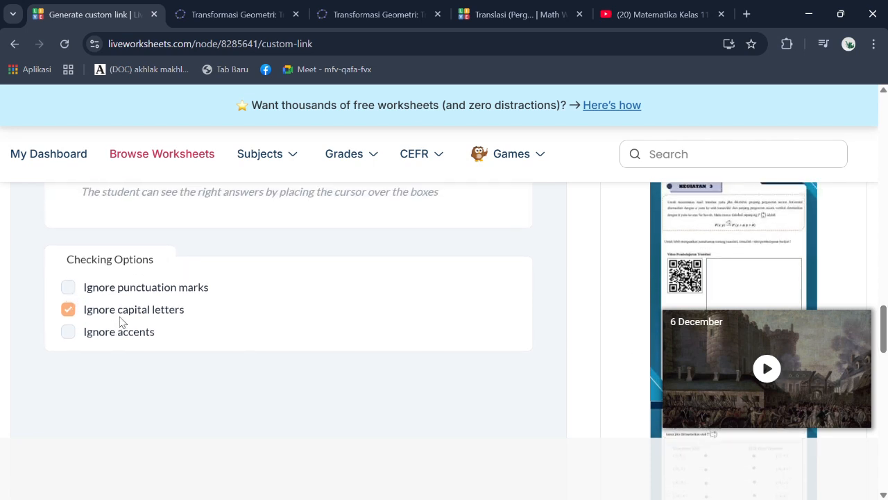
left_click(67, 290)
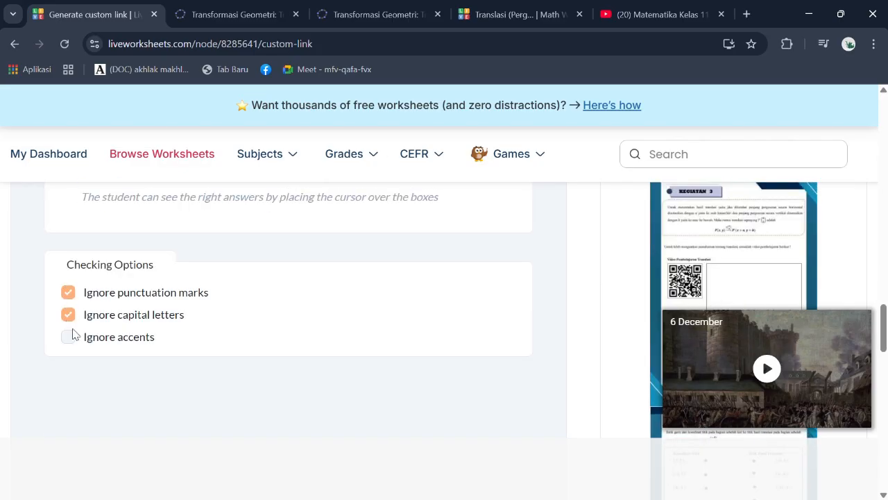
left_click(69, 337)
left_click(67, 315)
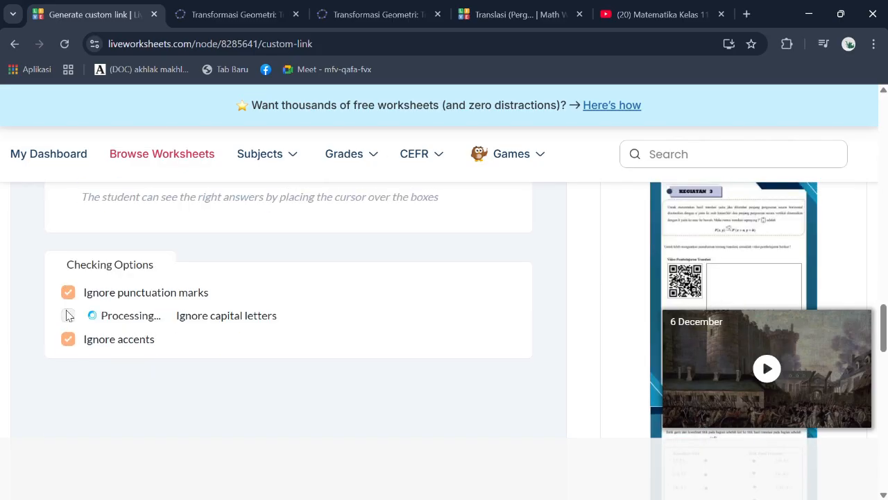
left_click(68, 315)
left_click(68, 292)
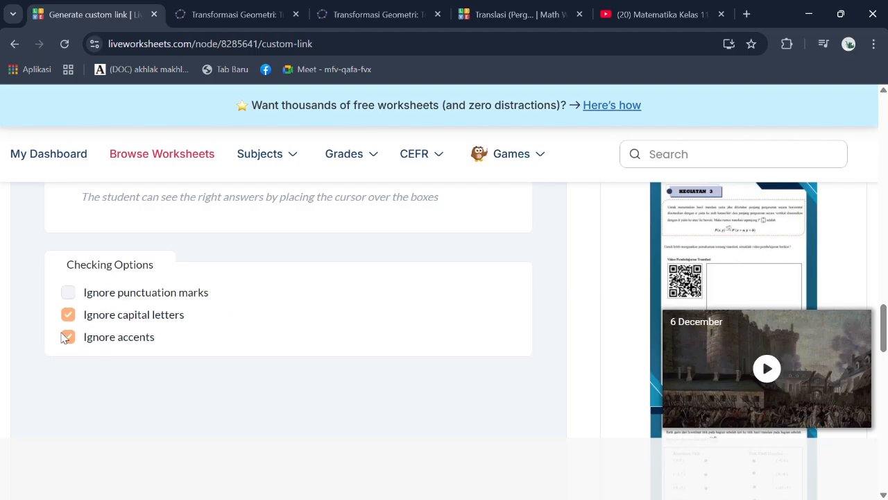
left_click(68, 337)
Copy the generated custom link and open it in a new browser tab.
left_click_drag(884, 326, 876, 152)
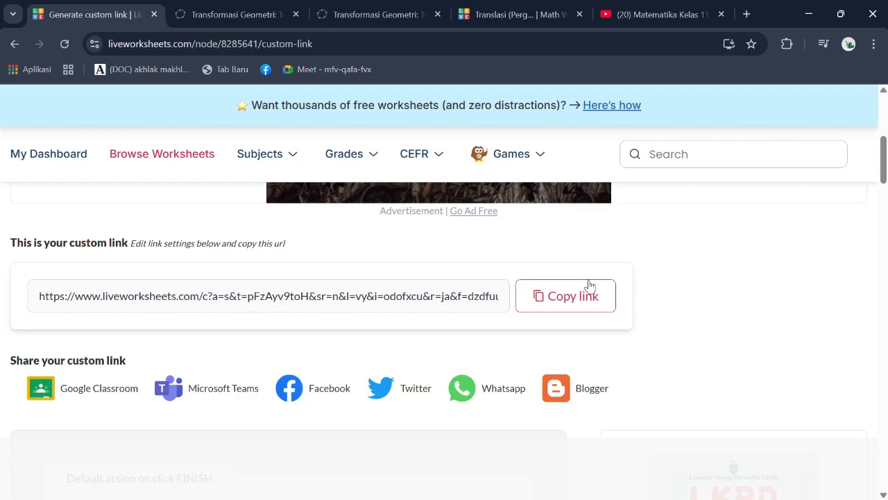
left_click(585, 310)
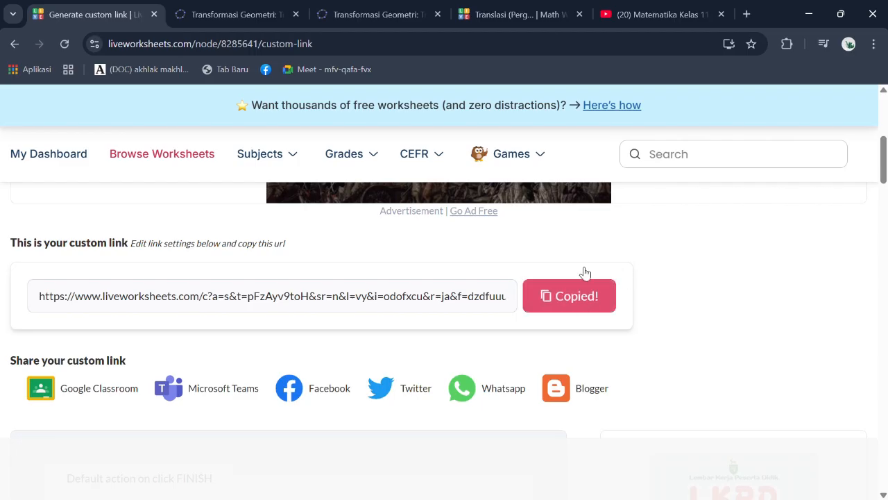
left_click(747, 14)
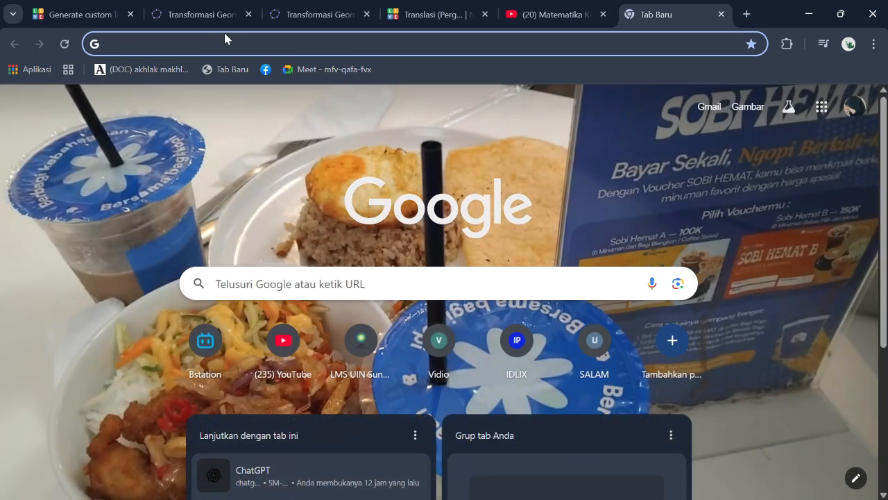
type("https://www.liveworksheets.com/c?a=s&t=pFzAyv9toH&sr=n&l=vy&i=odofxcu&r=ja&f=dzdfuuuc&ms=uzz&cd=ph-g-iy4zj-lyijnjemkxqdngnexxxkxgg&mw=hs")
key("Return")
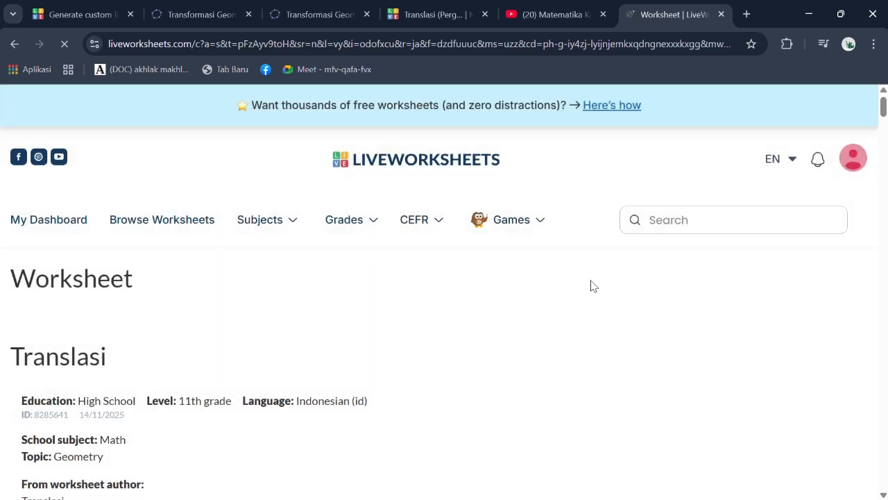
Fill in the student's name in the Nama field and x1-2 in the Kelas field on the worksheet cover.
scroll(882, 106, "down", 10)
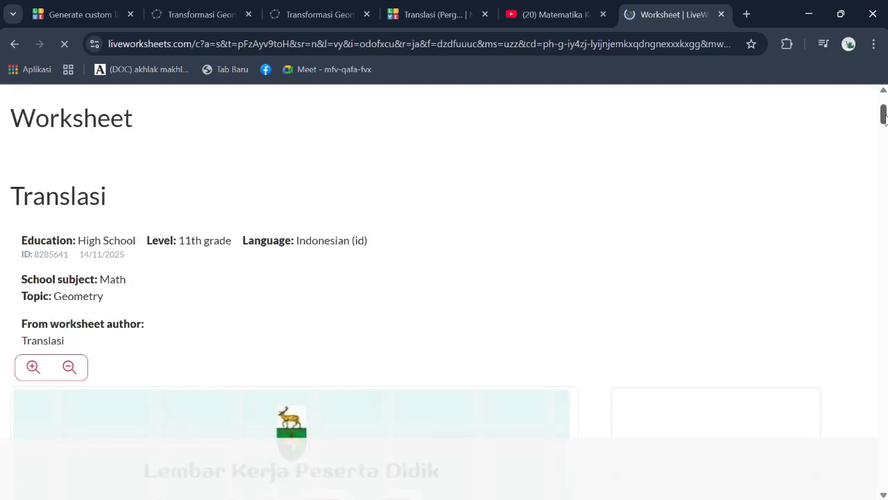
scroll(335, 243, "down", 1)
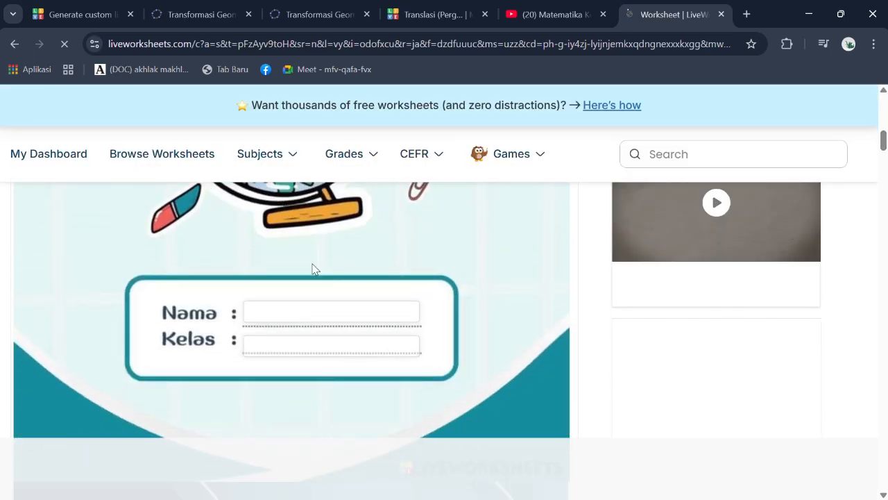
left_click(295, 311)
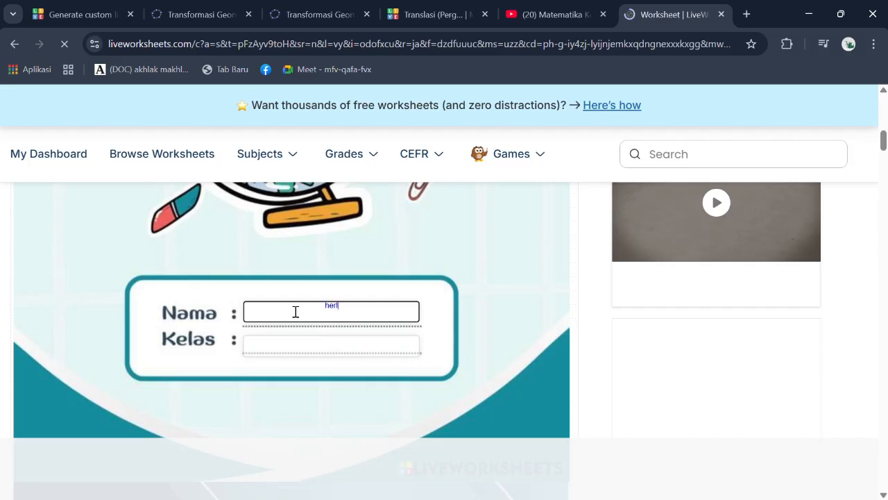
left_click(304, 346)
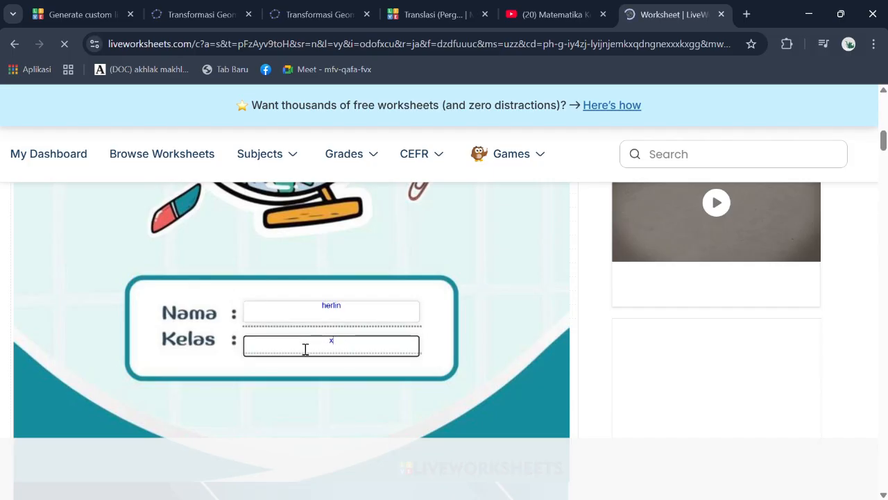
type("x1-2")
Answer the box-shifting questions 1, 2 and 3 with 0, 6 and 6.
left_click_drag(884, 143, 884, 208)
left_click(182, 249)
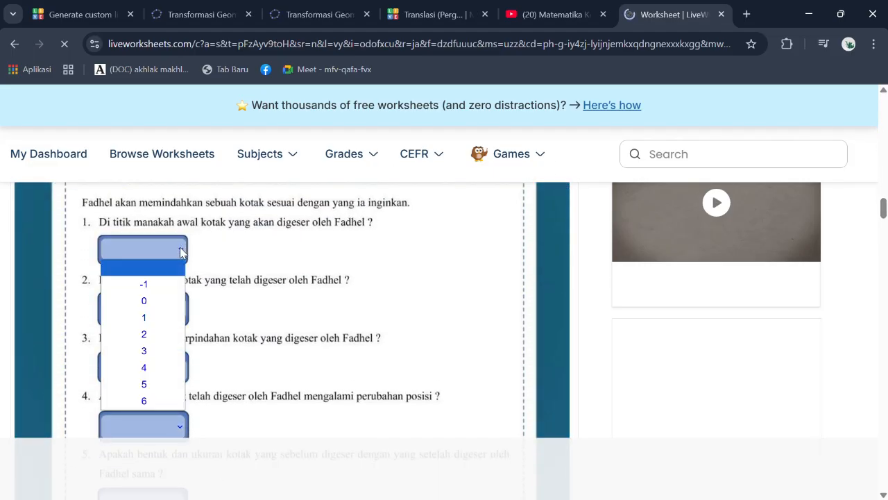
left_click(159, 304)
left_click(159, 305)
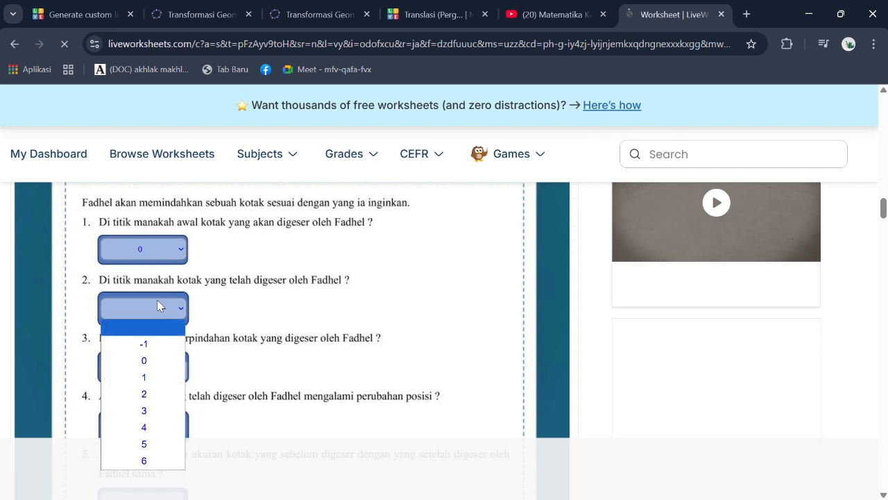
left_click(149, 461)
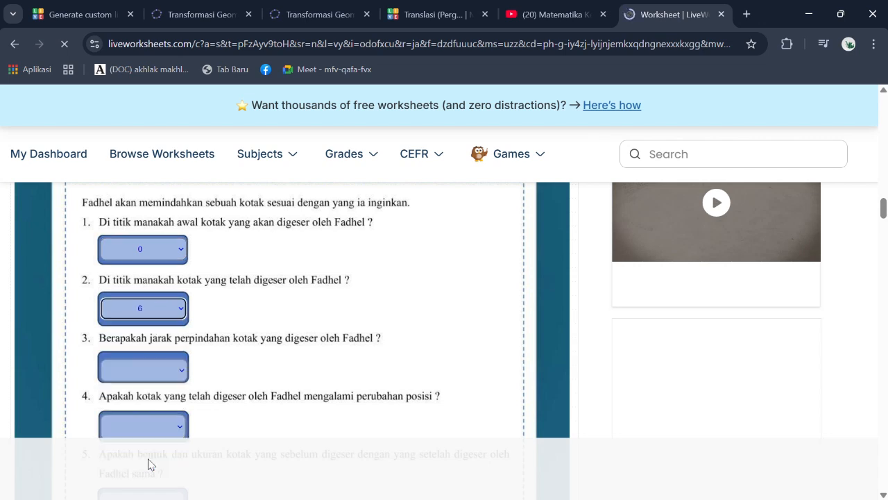
left_click(161, 369)
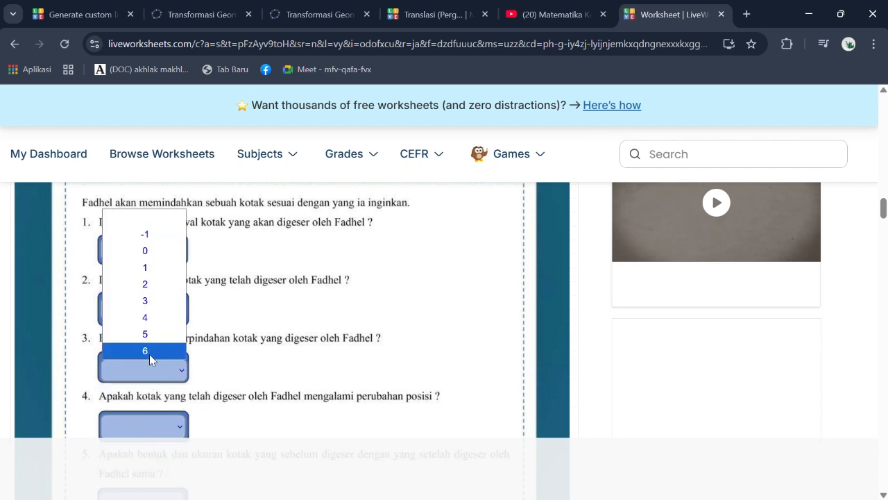
left_click(149, 350)
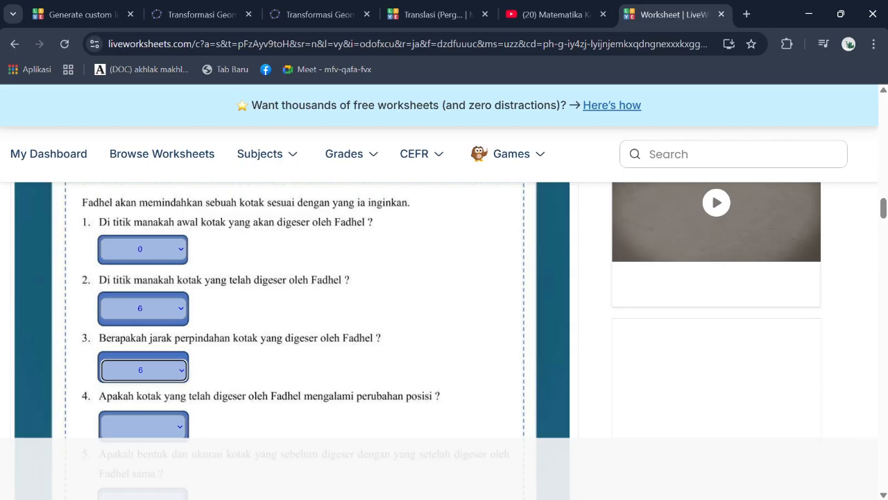
Change the answer to question 3 to 0, and answer question 4 with YA and question 5 with TIDAK.
scroll(808, 223, "down", 3)
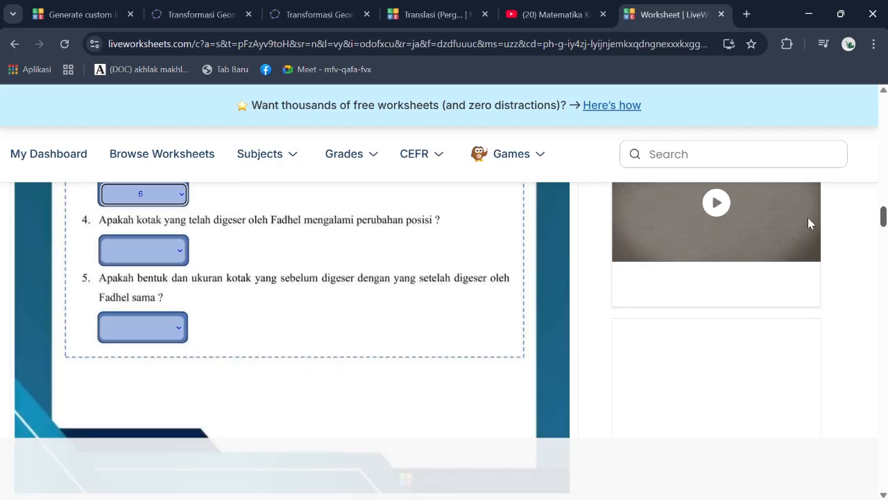
left_click(160, 197)
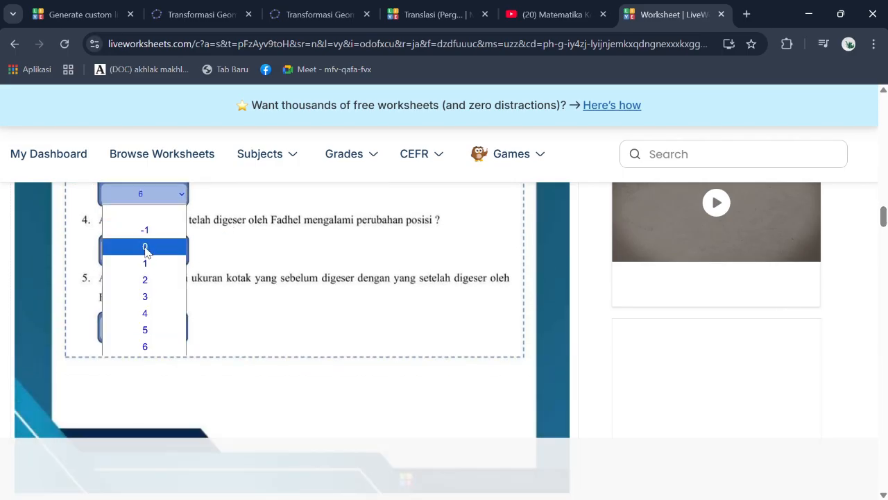
left_click(145, 247)
left_click(144, 248)
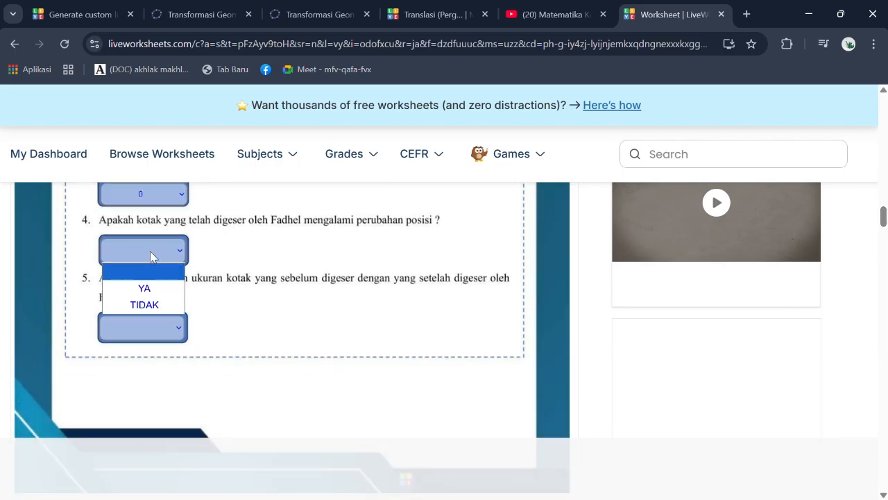
left_click(159, 290)
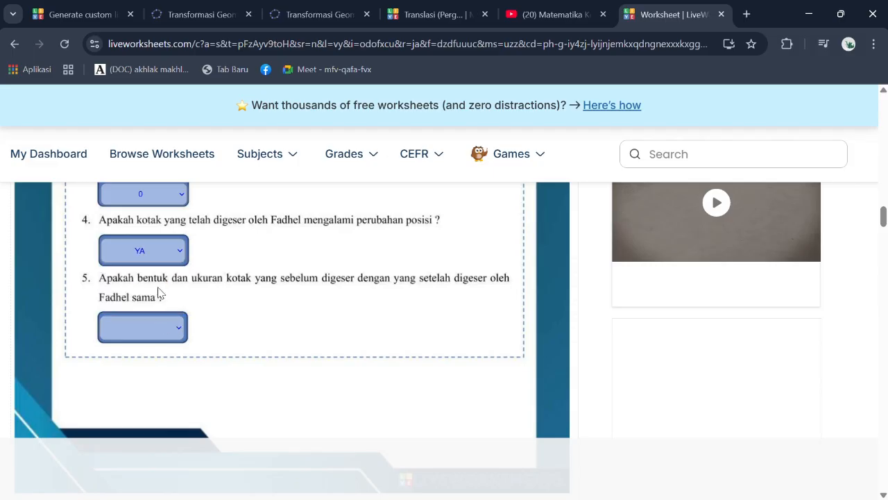
left_click(160, 325)
left_click(163, 384)
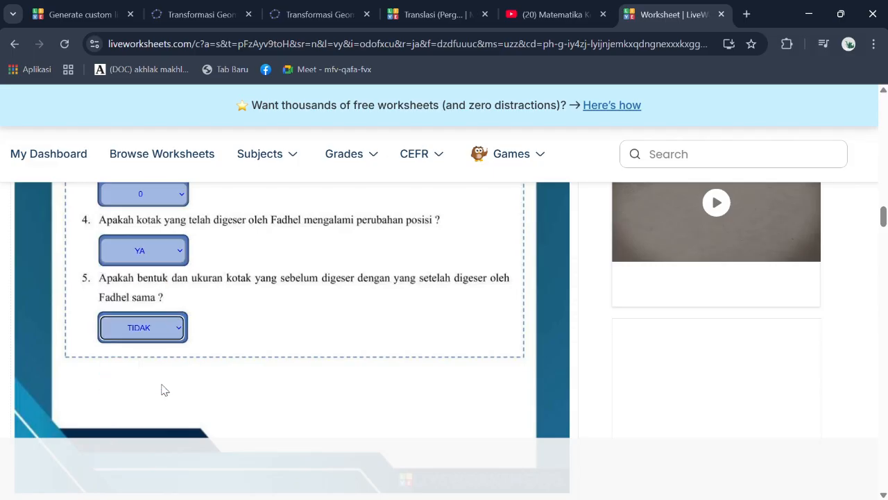
scroll(346, 337, "down", 2)
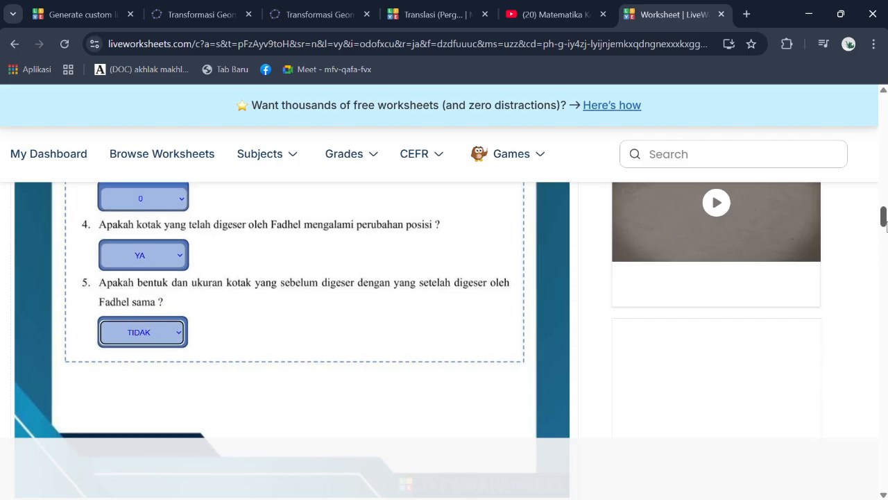
Fill the two Ayo Menyimpulkan blanks with Mengalami for shape and size change and Tidak Mengalami for position change.
scroll(811, 237, "down", 6)
scroll(811, 237, "up", 3)
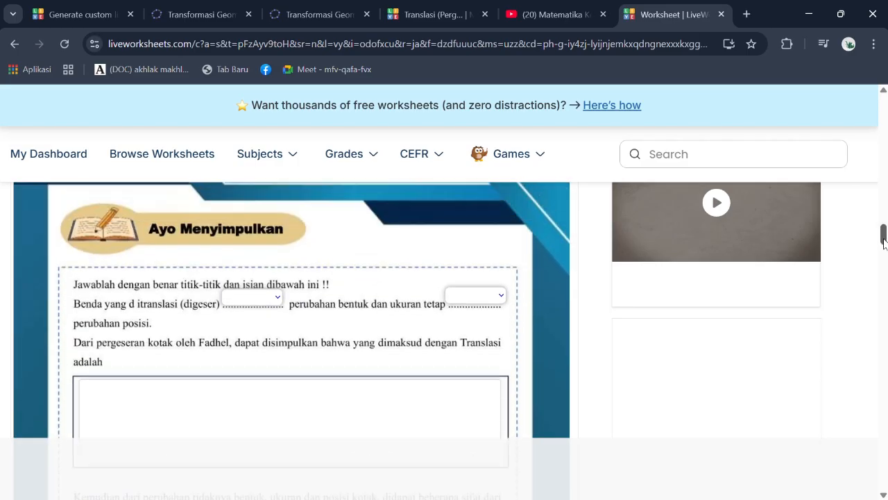
left_click(272, 317)
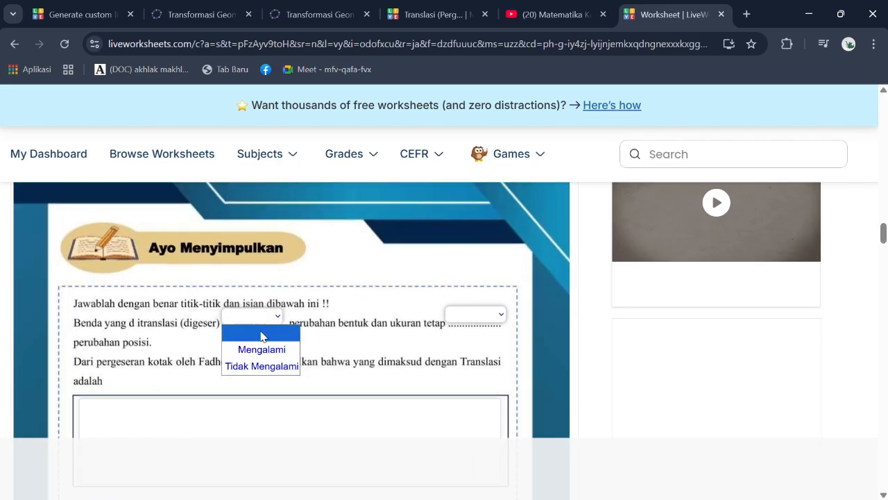
left_click(261, 349)
left_click(475, 314)
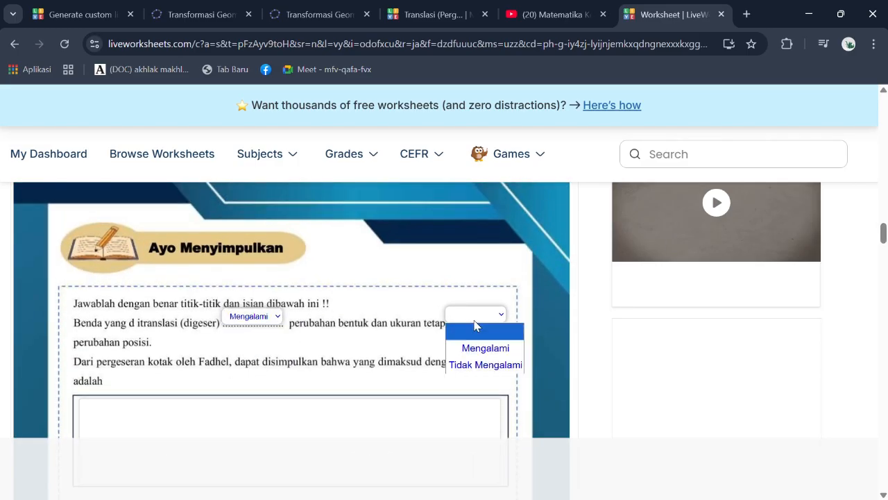
left_click(480, 365)
Enter traslasi as the definition of Translasi and translasi as the answer about its properties.
left_click_drag(886, 236, 886, 244)
left_click(195, 245)
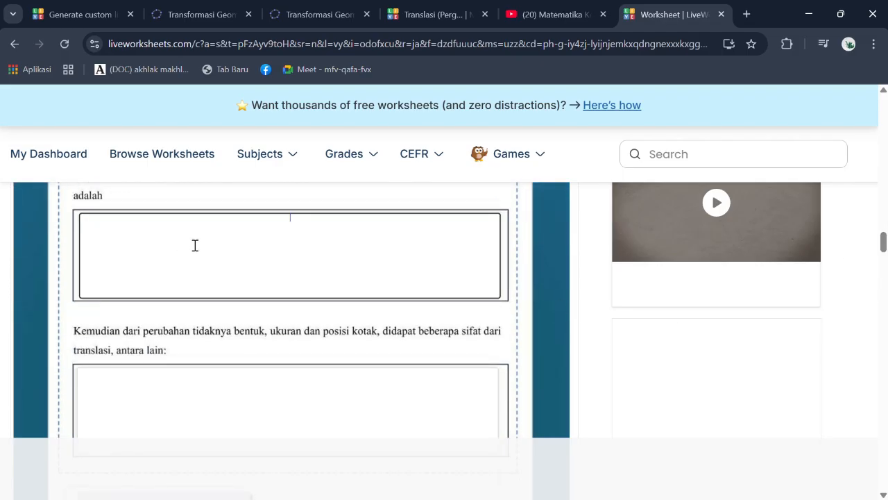
type("traslasi")
left_click(212, 390)
type("translasi")
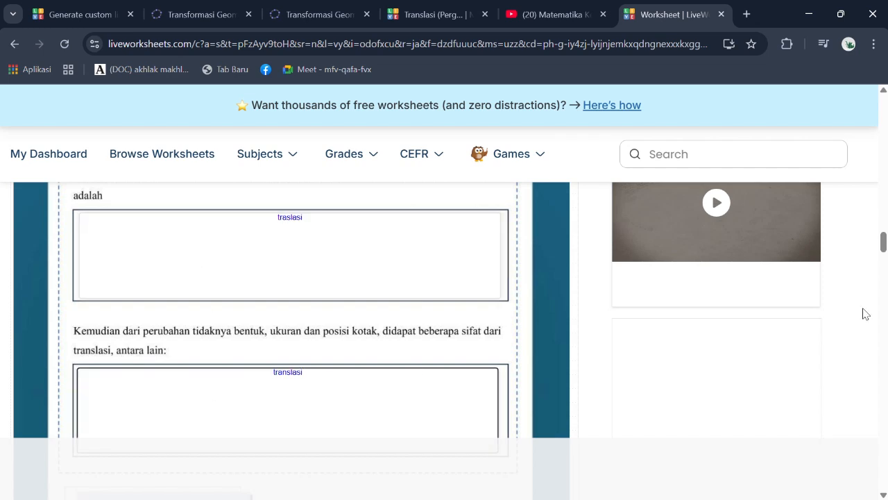
Sort the pentagon picture into the BUKAN TRANSLASI box and the bent-arrow picture into the TRANSLASI box.
scroll(885, 229, "down", 5)
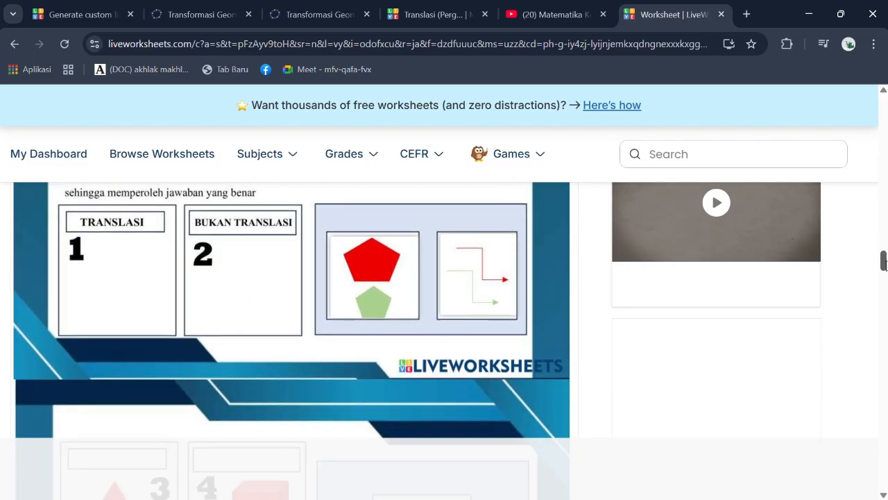
left_click_drag(411, 240, 262, 272)
left_click_drag(484, 251, 115, 272)
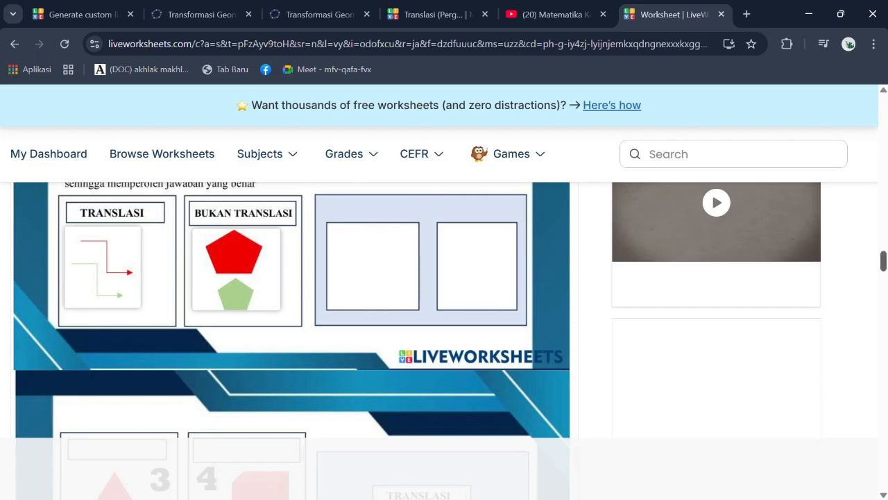
Label the cubes in picture 4 TRANSLASI and the triangles in picture 3 BUKAN TRANSLASI.
scroll(764, 253, "down", 4)
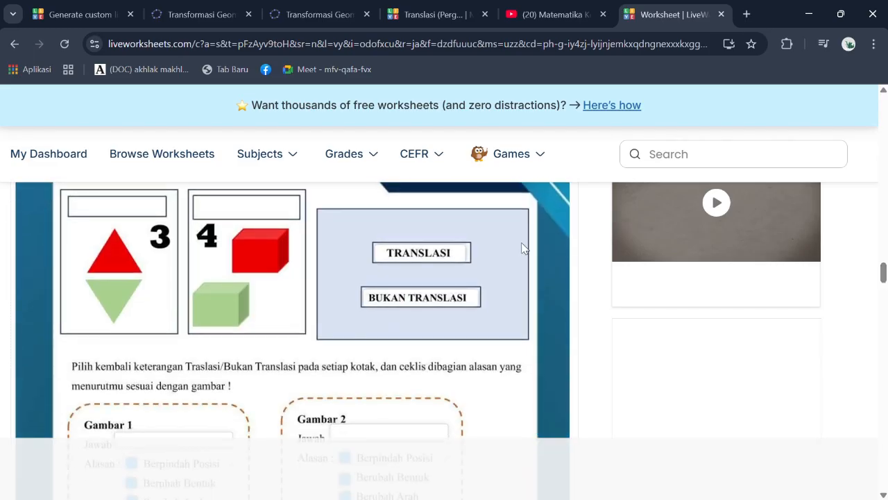
left_click_drag(451, 252, 260, 207)
left_click_drag(417, 297, 186, 208)
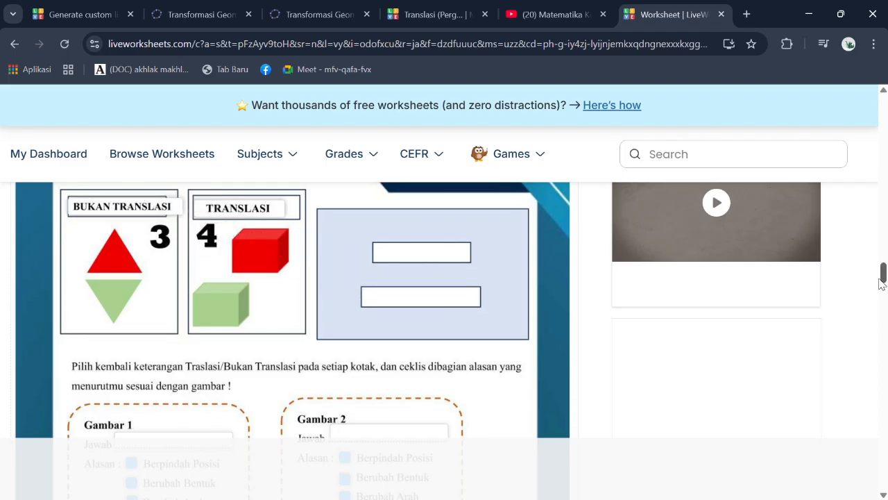
Answer Gambar 1 with translasi and tick Berpindah Posisi as its reason.
scroll(881, 283, "down", 3)
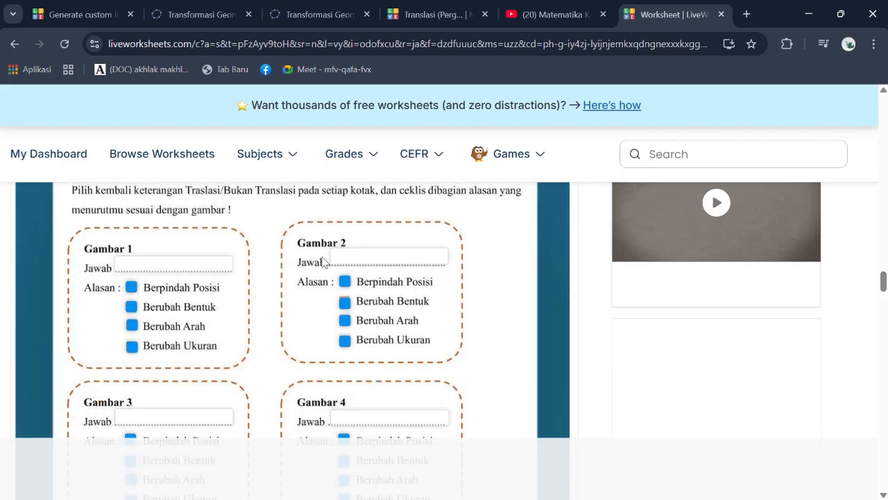
left_click(215, 263)
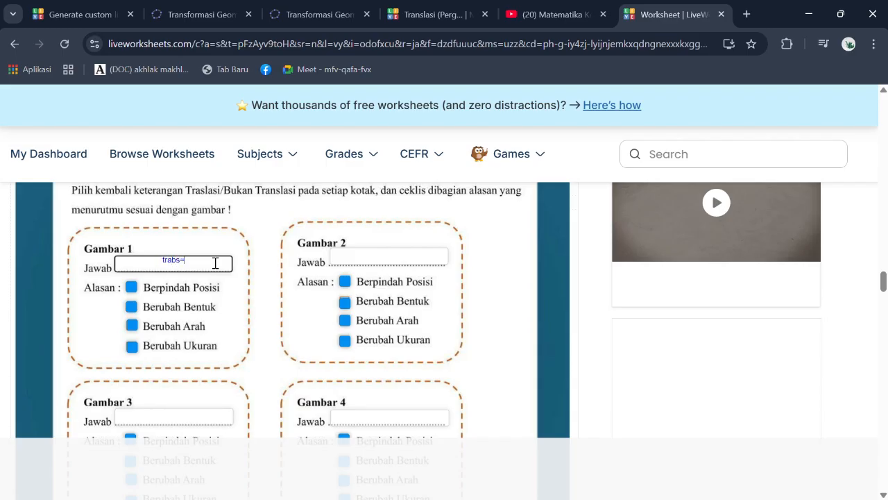
type("translasi")
left_click(137, 285)
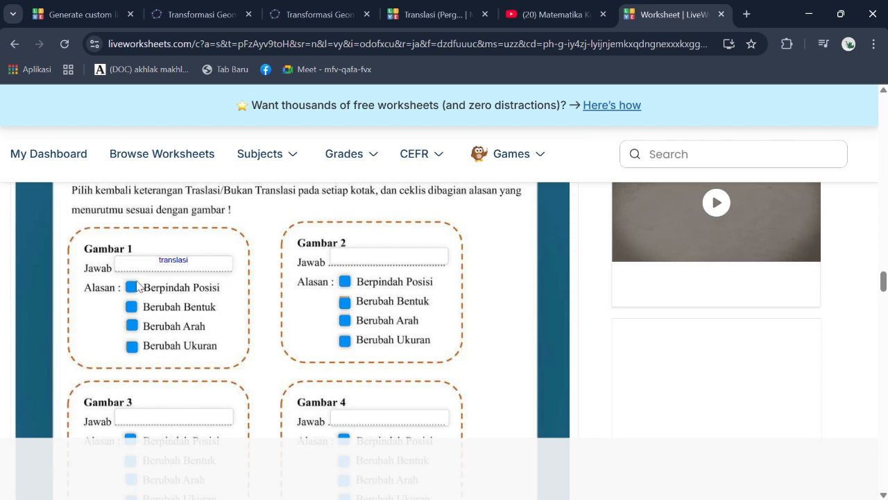
left_click(133, 287)
Answer Gambar 2 with bukan translasi and tick Berubah Arah and Berpindah Posisi as its reasons.
left_click(356, 258)
type("bukan tra")
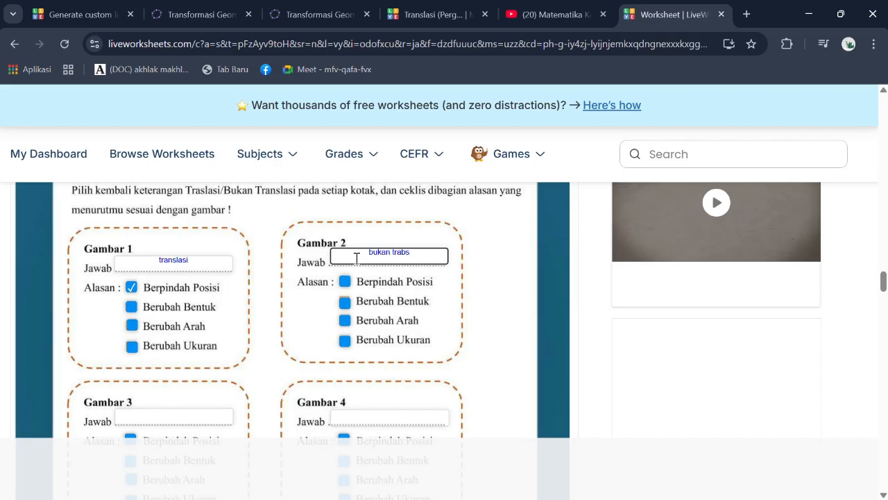
type("nslasi")
left_click(345, 321)
left_click(345, 281)
Answer Gambar 3 with translasi and Gambar 4 with bukan translasi.
left_click(184, 415)
type("t")
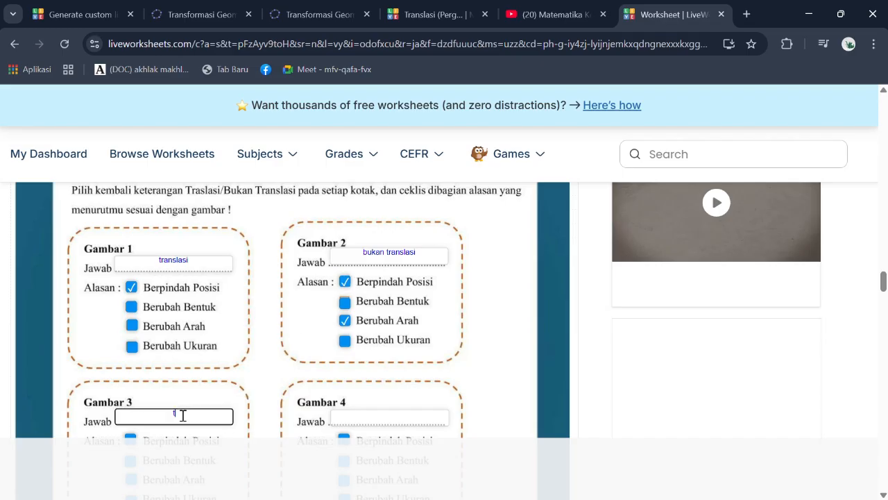
type("ranslasi")
left_click(362, 414)
type("b")
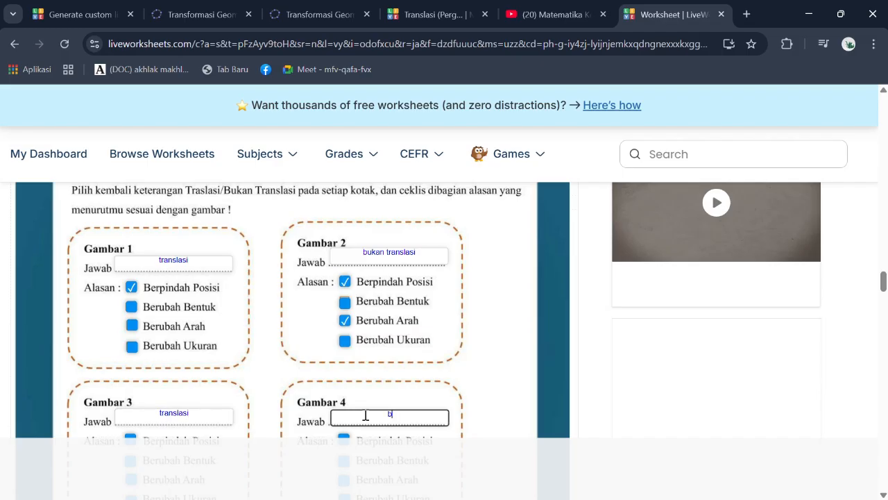
type("ukan translasi")
Tick Berpindah Posisi as the reason for Gambar 3 and Berubah Ukuran for Gambar 4.
left_click_drag(884, 285, 884, 292)
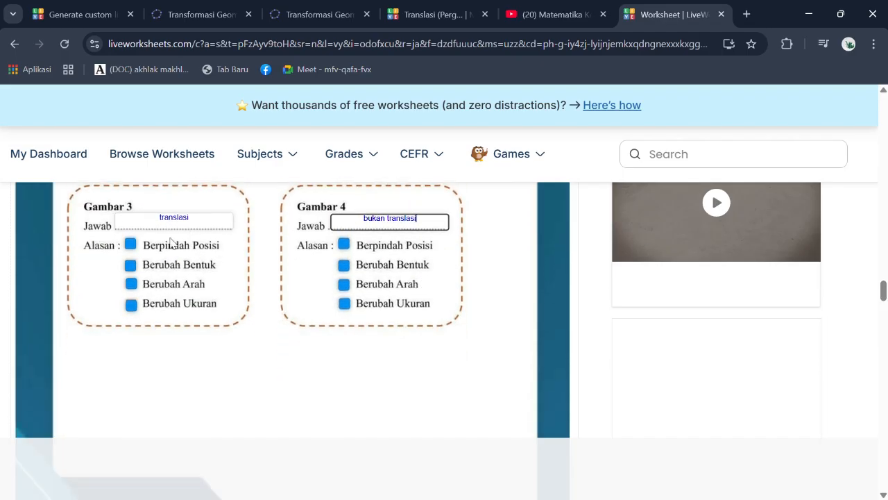
double_click(210, 227)
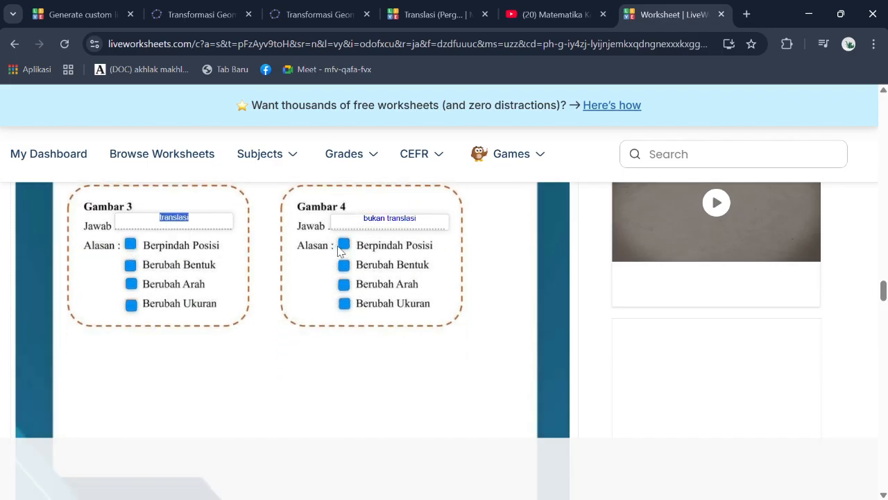
left_click(131, 244)
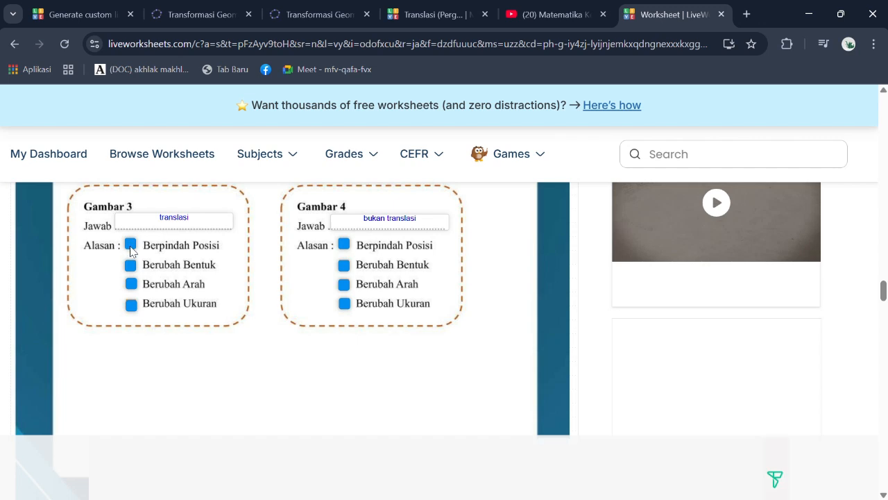
left_click(344, 303)
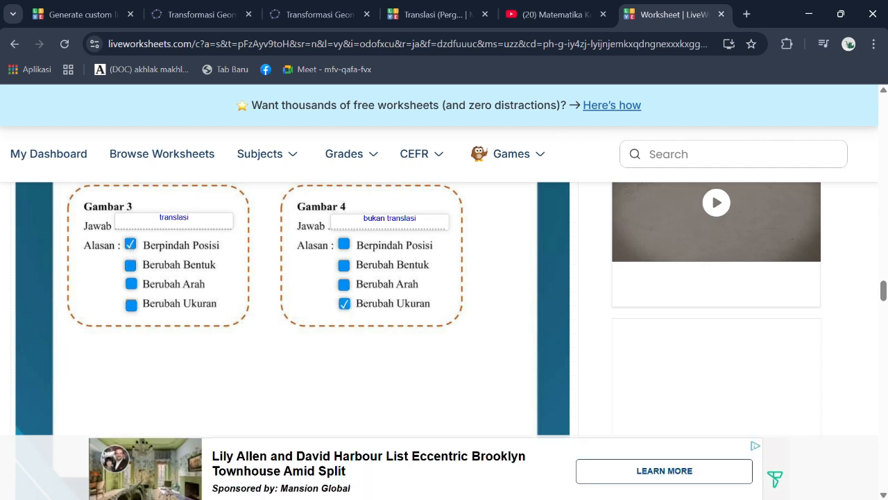
Play the embedded Translasi lesson video briefly and pause it.
scroll(339, 396, "down", 7)
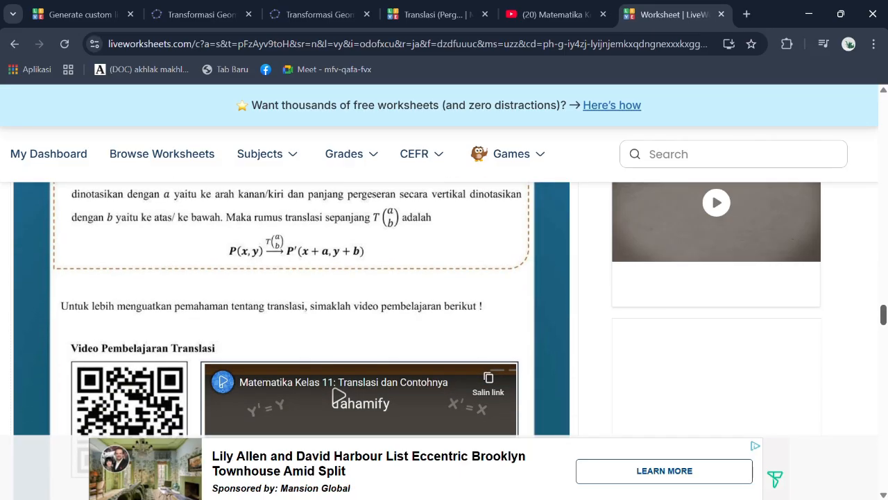
scroll(339, 397, "down", 3)
left_click(375, 309)
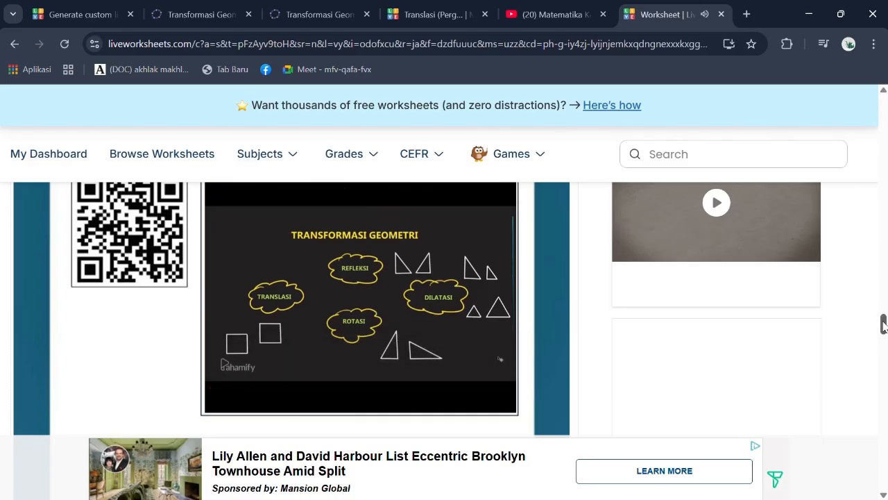
left_click_drag(884, 327, 884, 330)
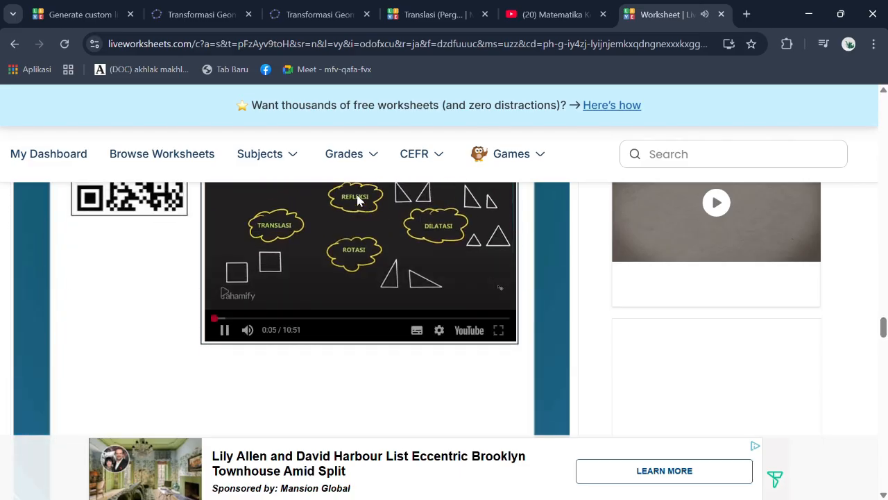
left_click(376, 229)
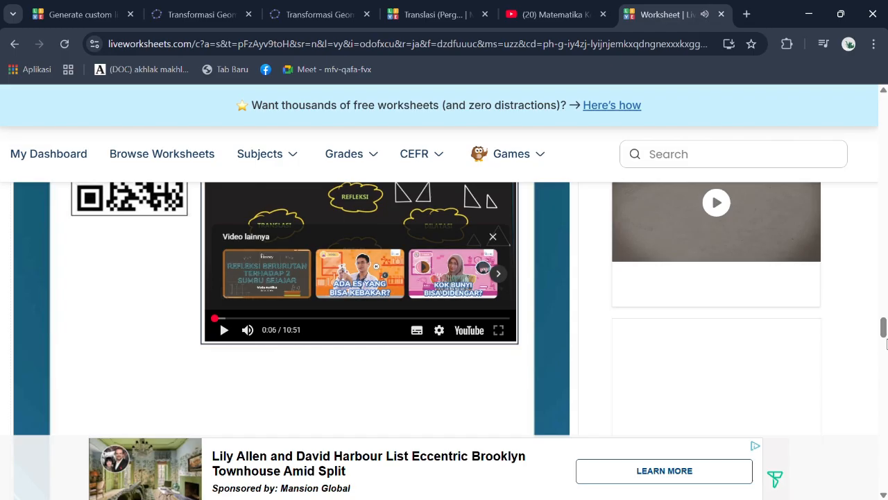
Match (3,5) to (-1,4), (-2,7) to (-6,6), (0,-3) to (-4,4), (10,-5) to (6,-6) and (-7,0) to (-11,-1).
left_click_drag(884, 331, 884, 358)
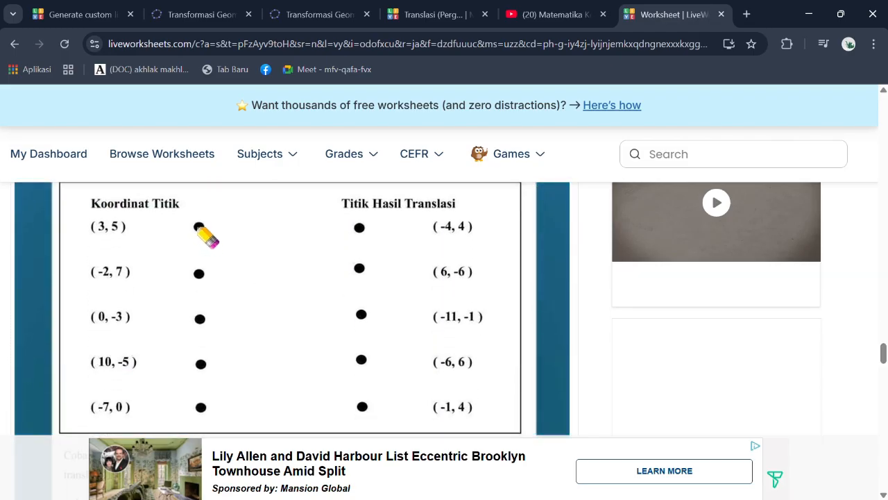
left_click(362, 406)
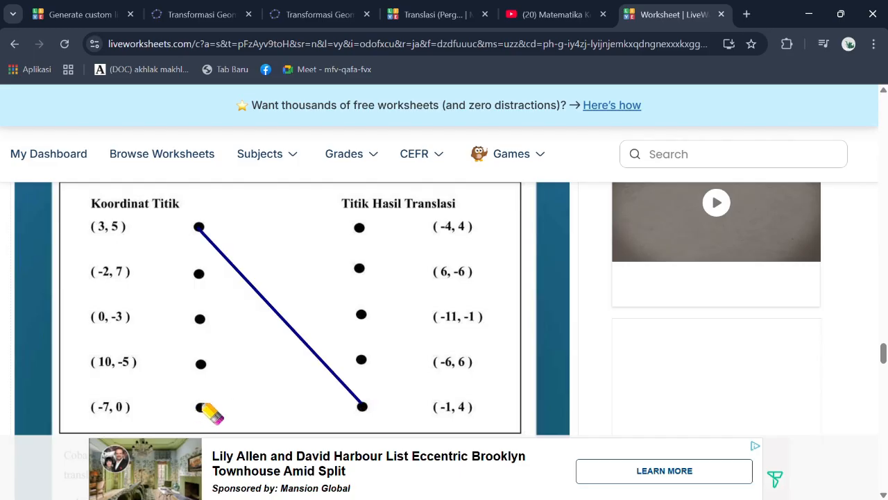
left_click_drag(199, 275, 361, 360)
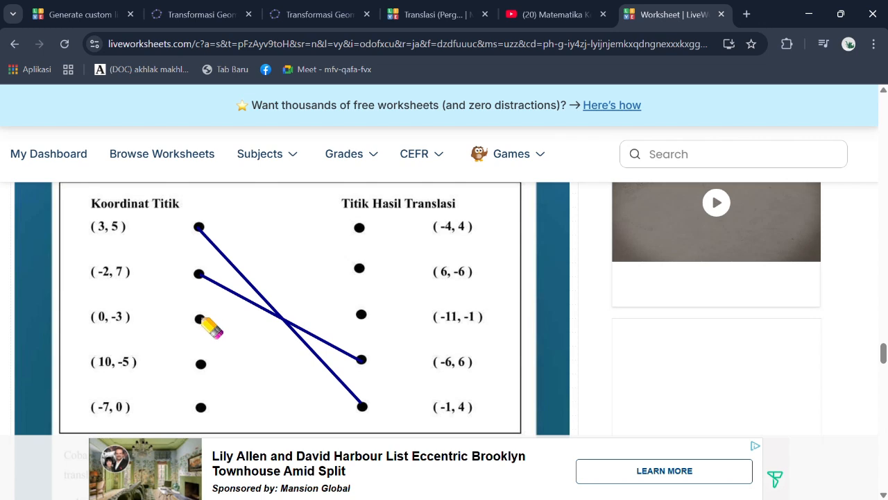
left_click_drag(363, 224, 360, 226)
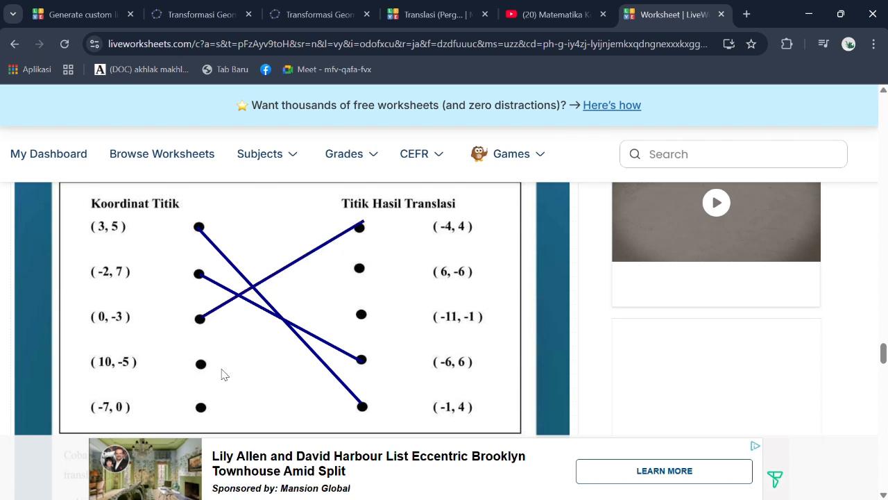
left_click_drag(200, 363, 359, 268)
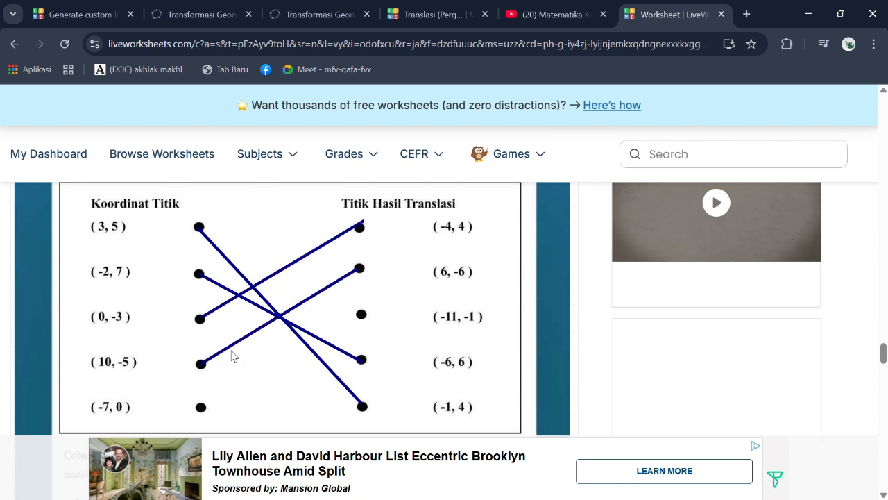
left_click_drag(201, 406, 361, 315)
Open the GeoGebra translation activity linked from the graph picture beside the QR code.
scroll(883, 354, "up", 5)
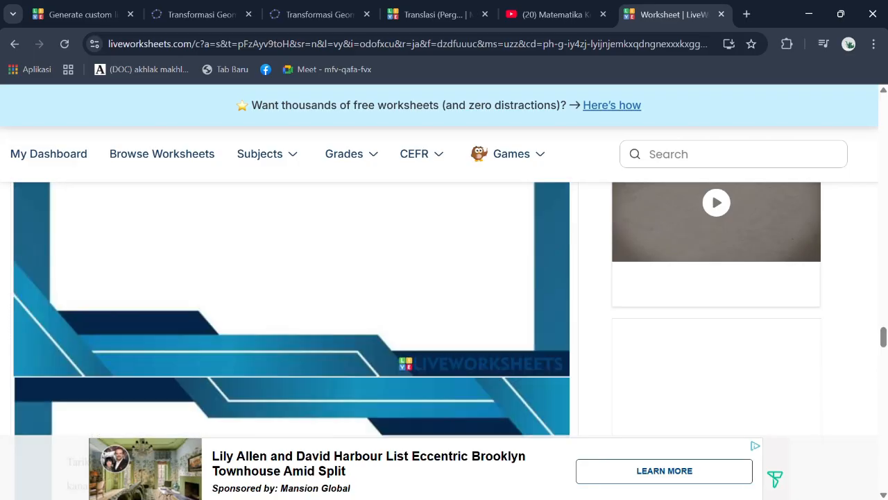
left_click_drag(883, 341, 883, 369)
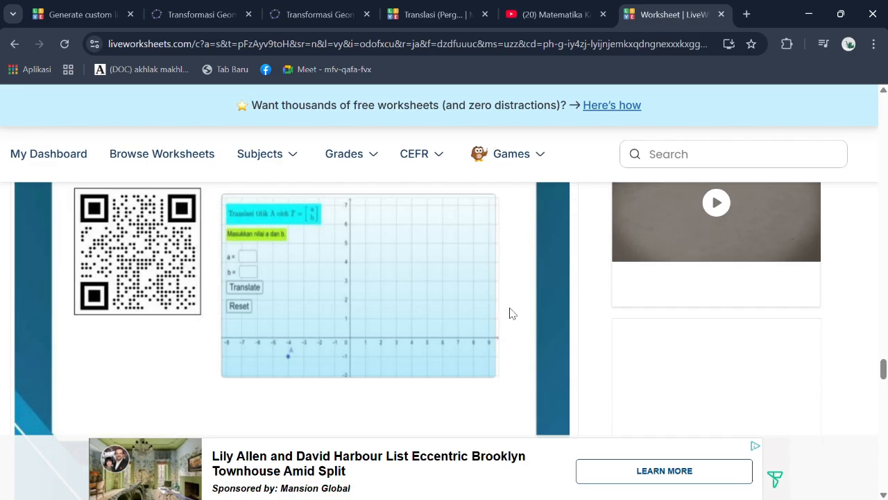
left_click(447, 296)
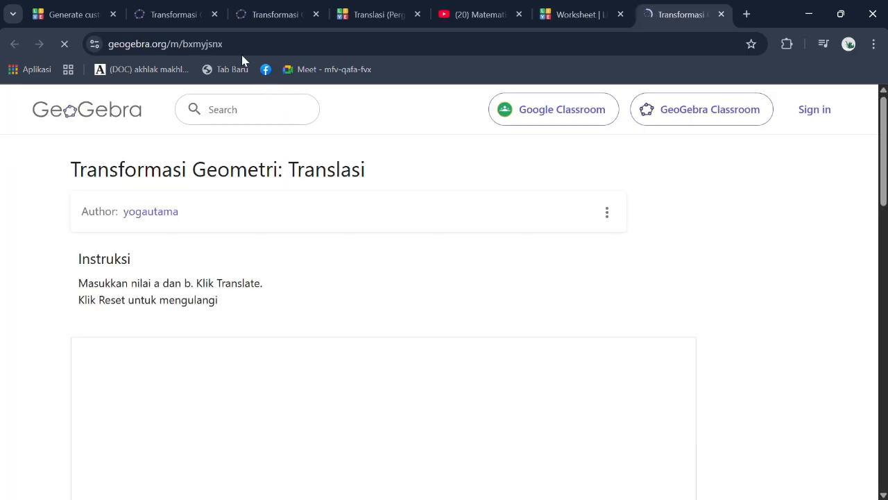
Close one of the older GeoGebra tabs, dismiss the ad on the custom link page and return to the student worksheet.
left_click(215, 15)
left_click(79, 13)
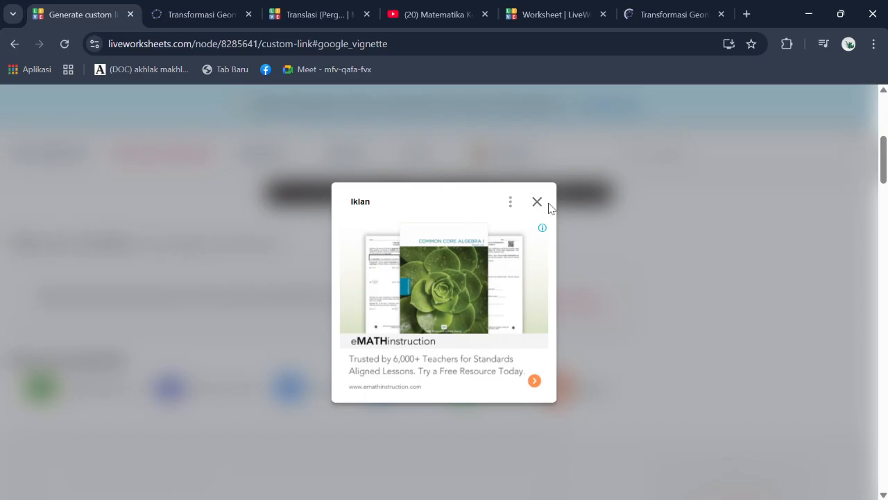
left_click(537, 202)
left_click(571, 14)
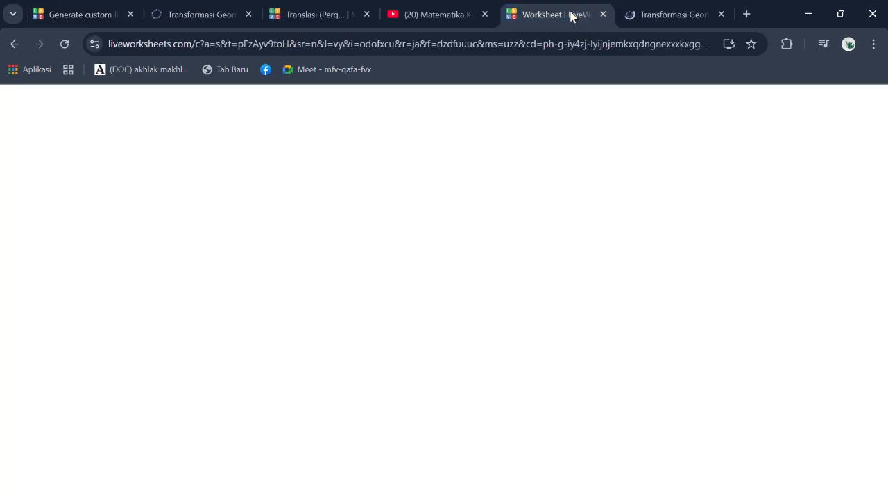
Enter A'(-1,3) as the answer to the question on the robot path's translated coordinates.
left_click_drag(884, 375, 885, 410)
left_click(276, 311)
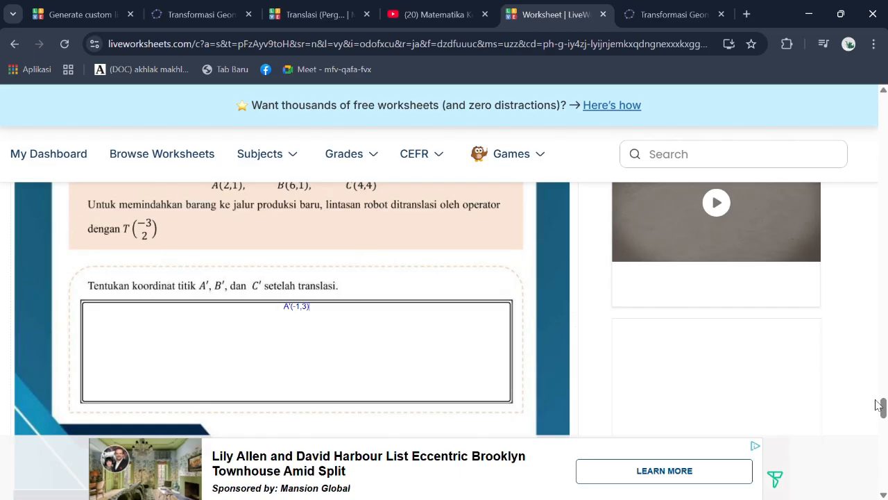
scroll(767, 410, "down", 6)
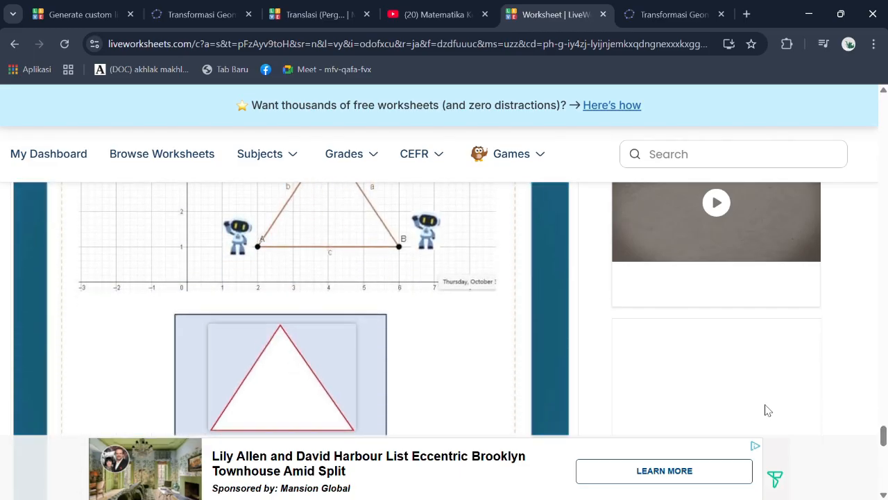
Move the red triangle from its box onto the coordinate grid, above and to the left of triangle ABC.
scroll(232, 387, "up", 1)
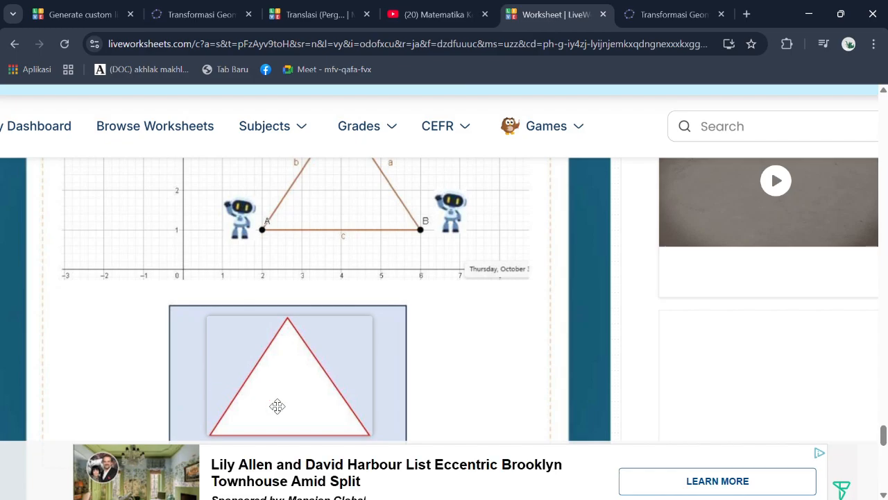
left_click_drag(277, 406, 299, 233)
left_click_drag(884, 444, 884, 437)
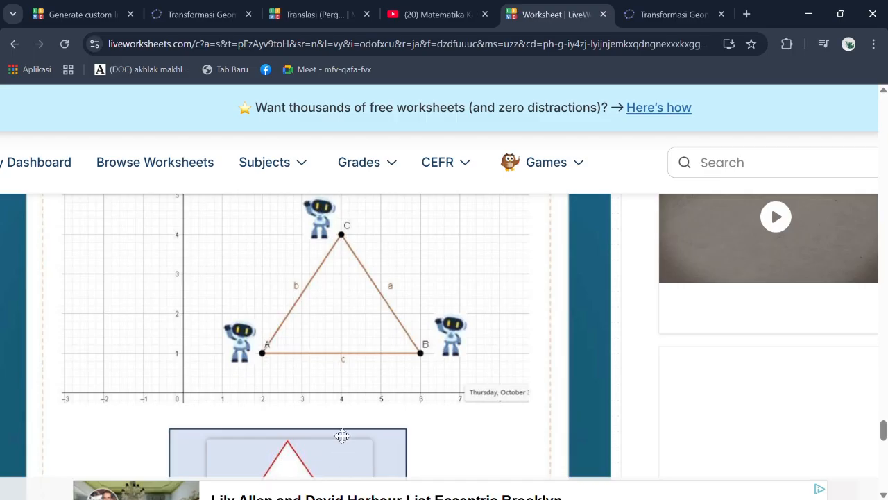
left_click_drag(343, 435, 218, 207)
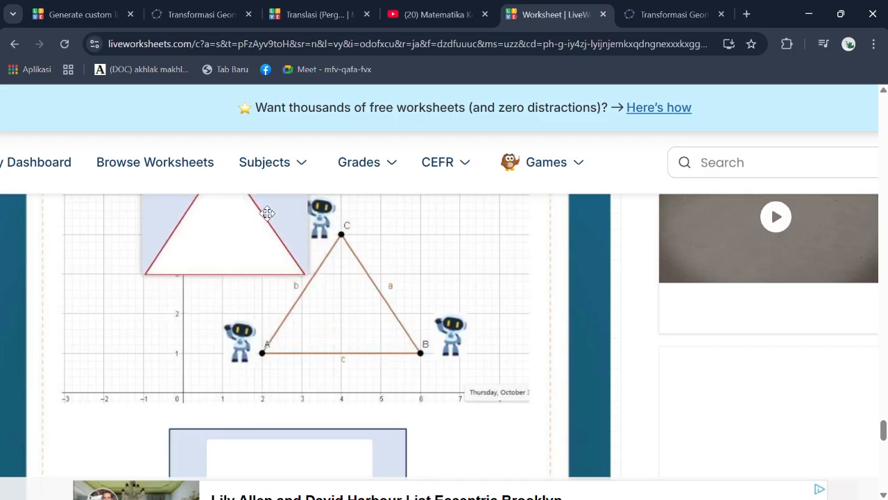
Finish the worksheet and fill in the validation form with the student's name, group/level x-9 and school subject translasi.
left_click_drag(882, 430, 883, 458)
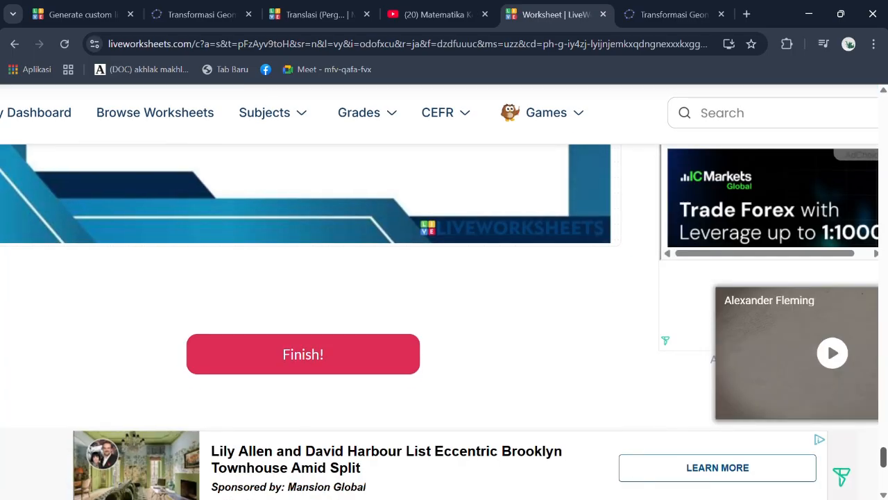
left_click(394, 358)
left_click(308, 191)
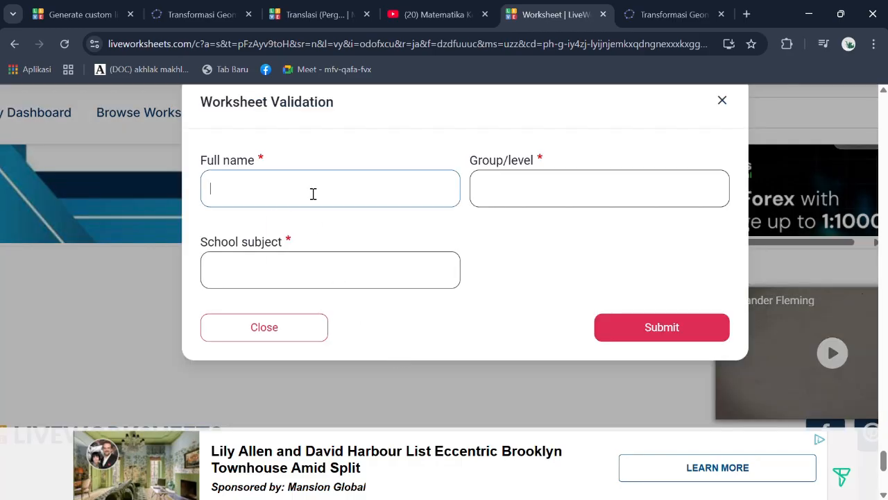
type("herlin")
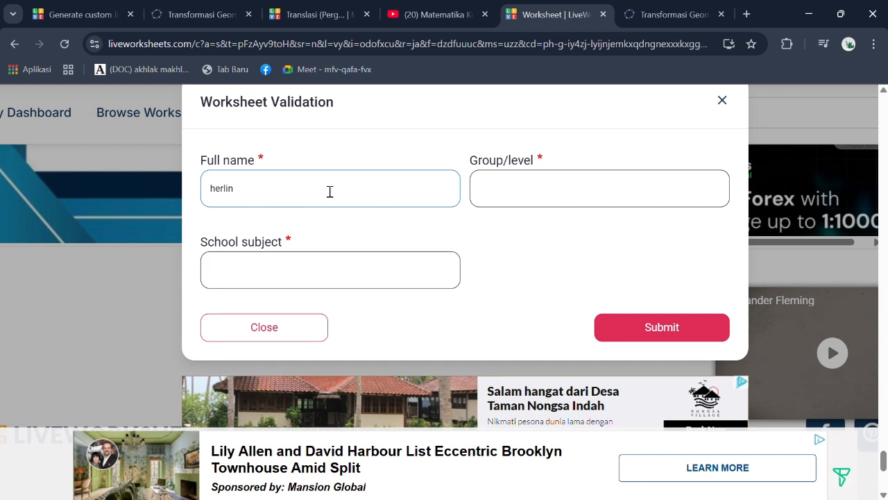
left_click(490, 197)
type("x-9")
left_click(347, 269)
type("trab=")
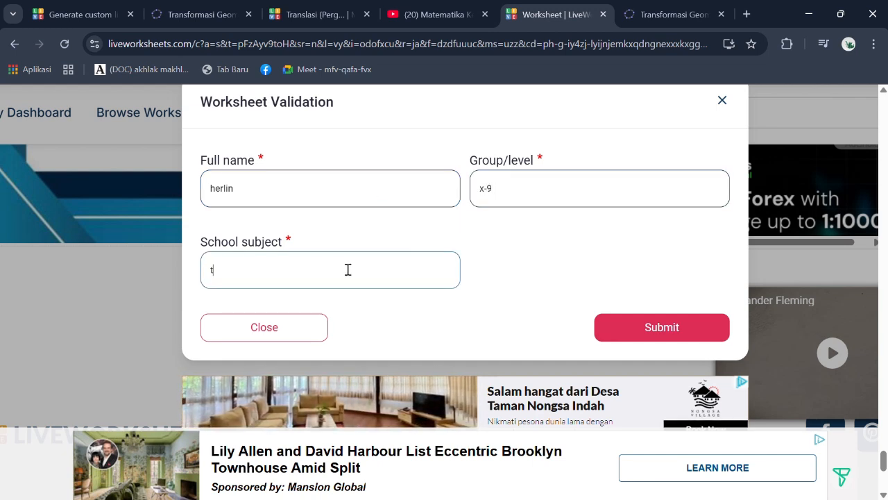
key("BackSpace")
key("BackSpace")
type("nslasi")
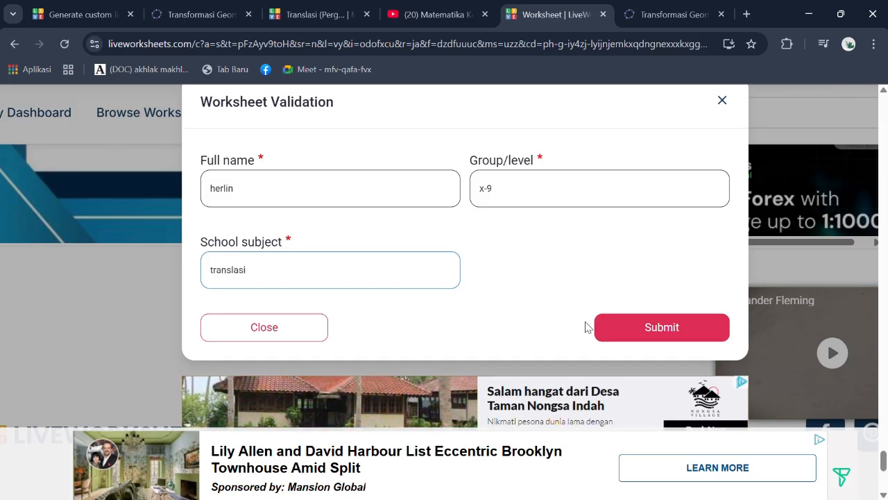
Submit the validation form, send the worksheet results to the teacher and dismiss the confirmation.
left_click(616, 332)
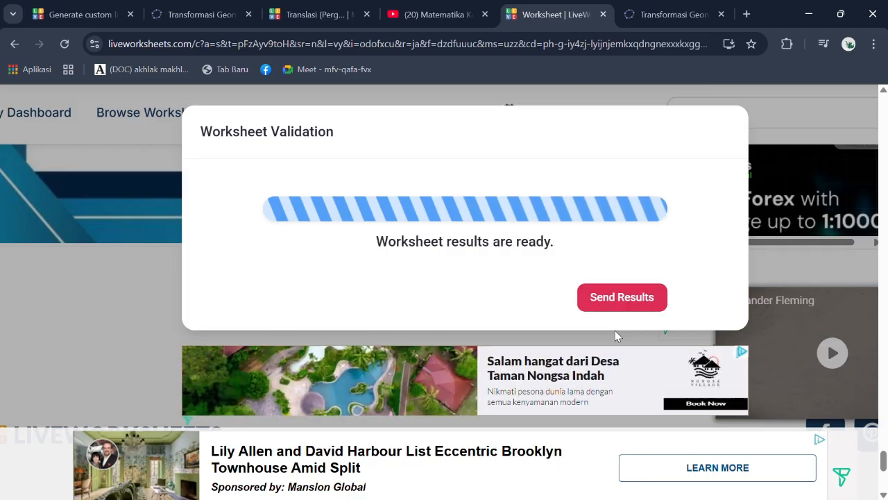
left_click(652, 296)
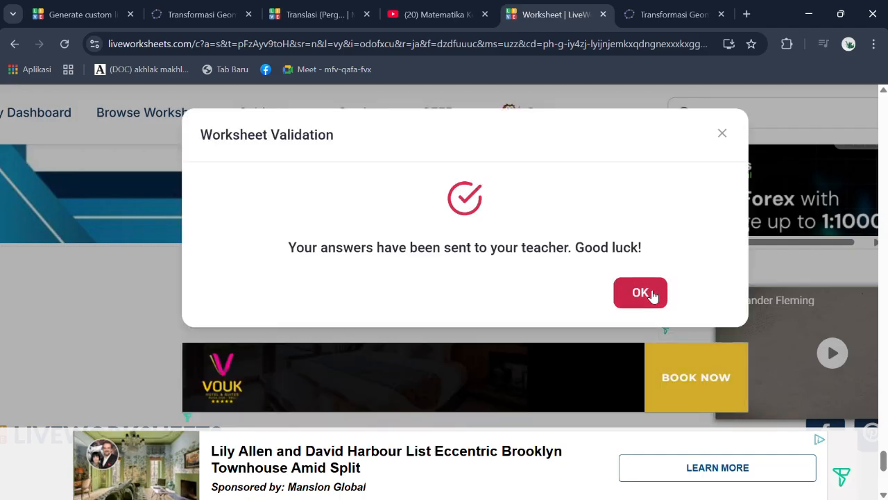
left_click(652, 296)
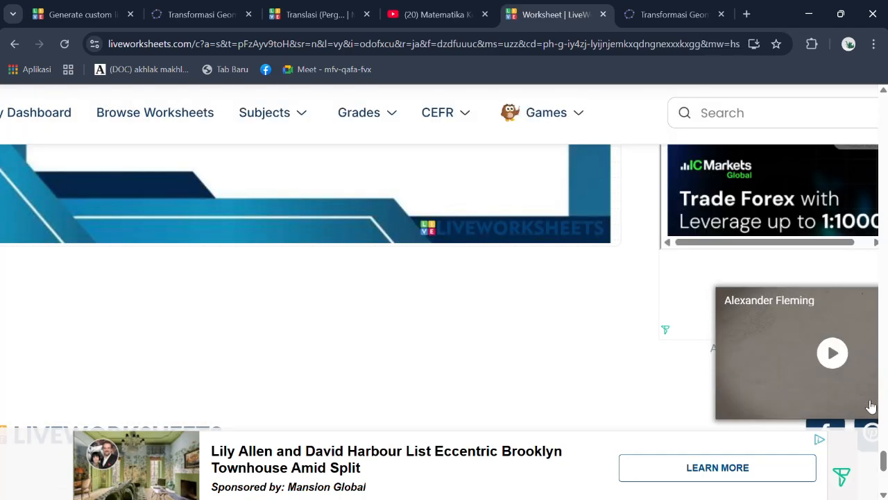
Return to the teacher's custom link page, go to the dashboard and open the mailbox of student answers.
left_click_drag(884, 465, 883, 290)
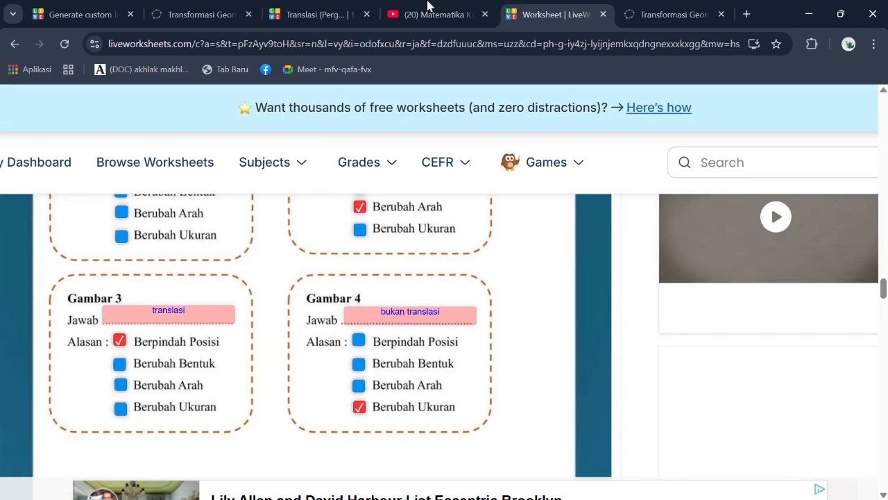
left_click(83, 10)
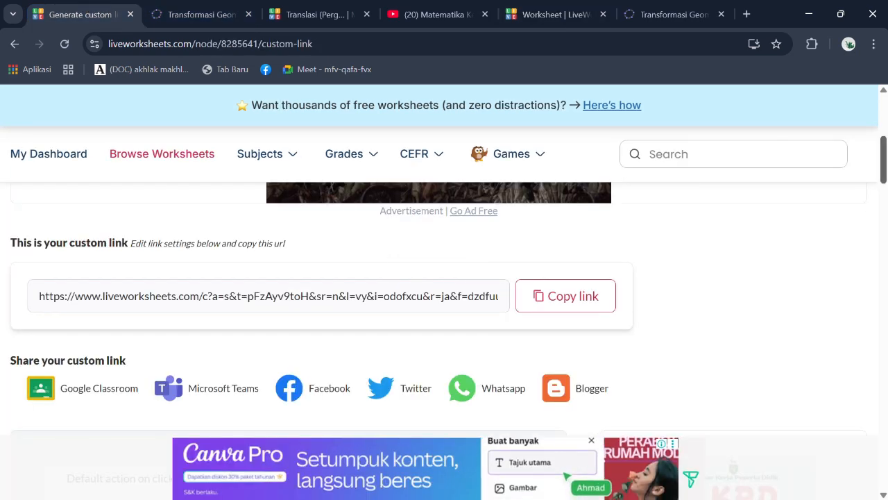
scroll(884, 128, "up", 3)
scroll(885, 128, "up", 3)
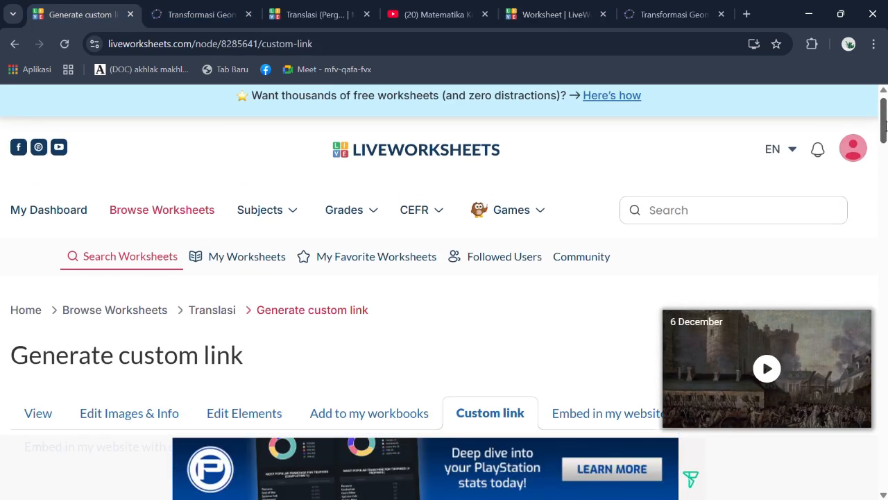
scroll(886, 139, "down", 2)
scroll(885, 132, "up", 1)
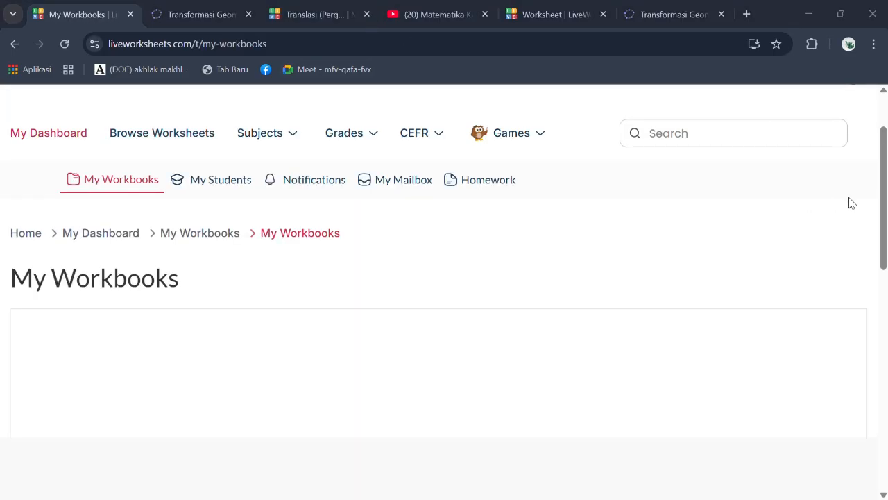
left_click_drag(884, 246, 885, 213)
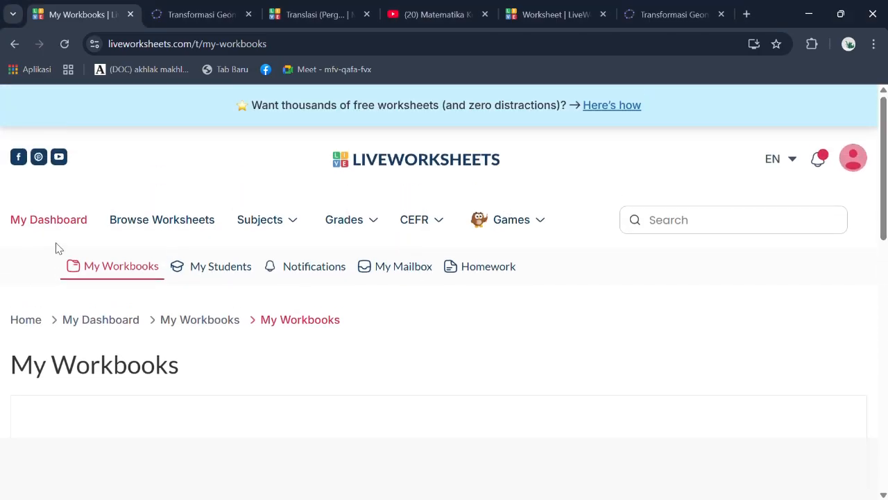
left_click(414, 276)
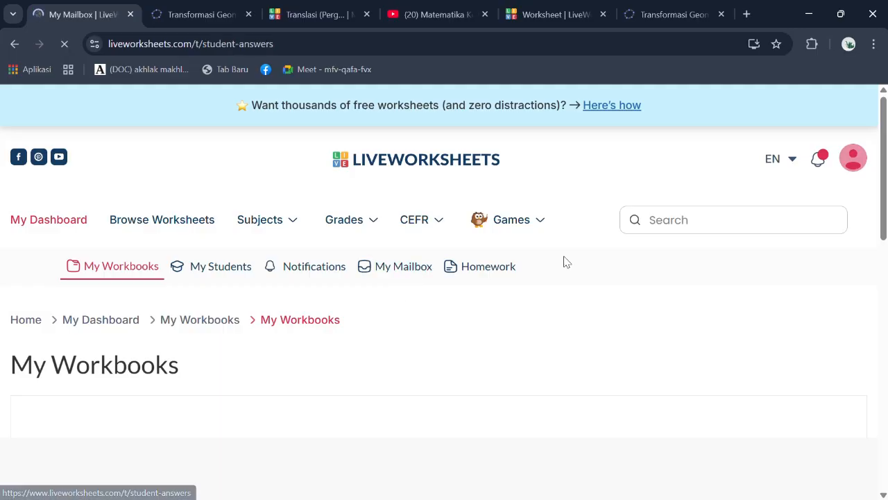
Open the student's submitted Translasi worksheet from the mailbox and view its score and graded answers.
mouse_move(885, 141)
left_mouse_down()
mouse_move(882, 209)
mouse_move(881, 136)
left_mouse_up()
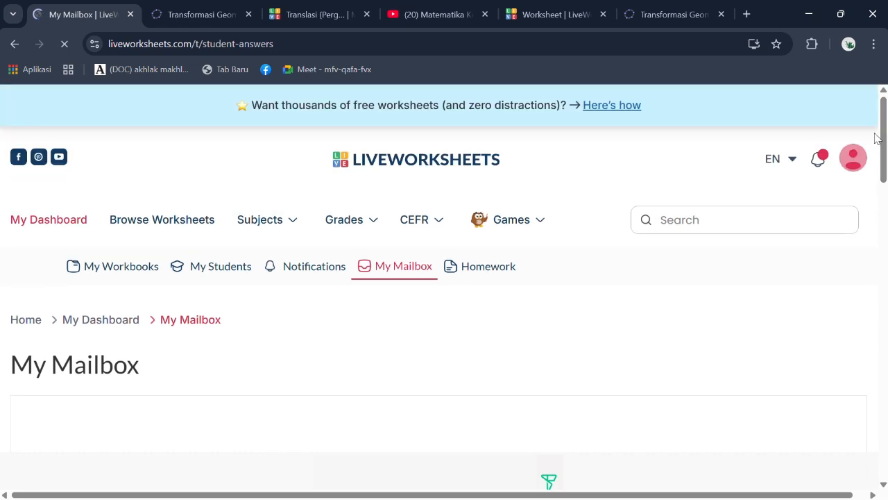
left_click_drag(883, 170, 884, 310)
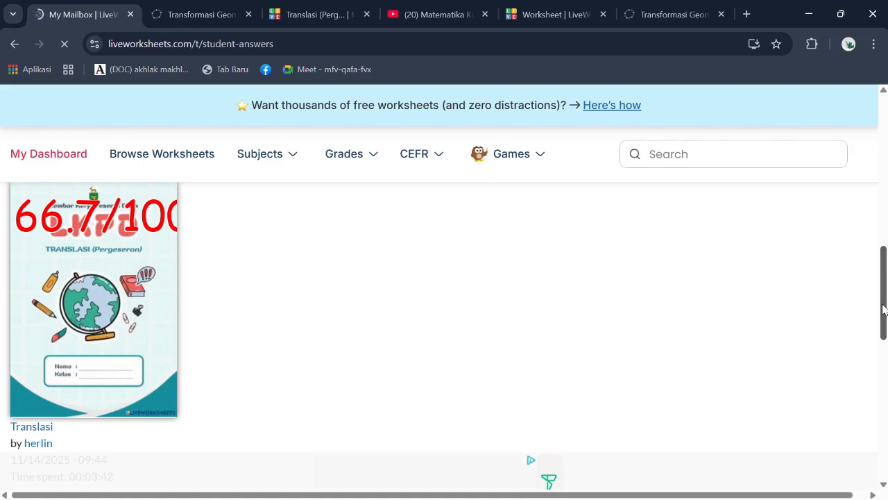
left_click_drag(883, 303, 884, 333)
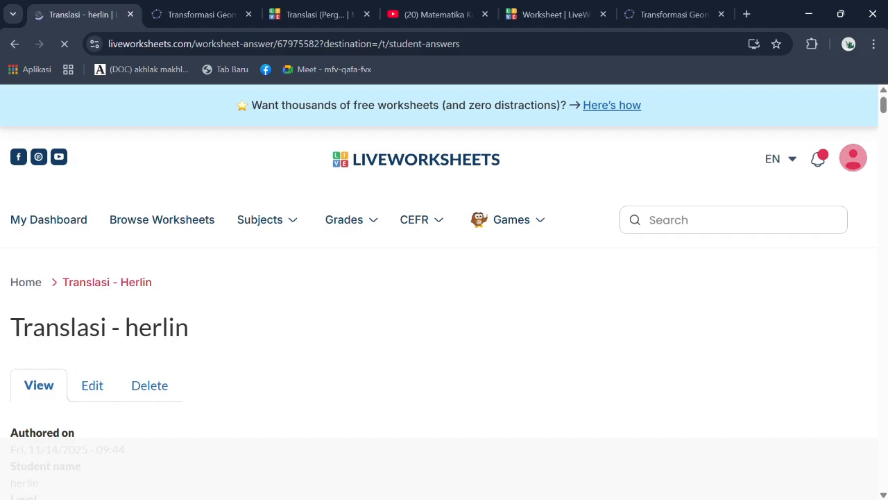
left_click_drag(883, 104, 833, 78)
mouse_move(884, 103)
left_mouse_down()
mouse_move(883, 437)
mouse_move(867, 228)
mouse_move(883, 104)
mouse_move(883, 113)
left_mouse_up()
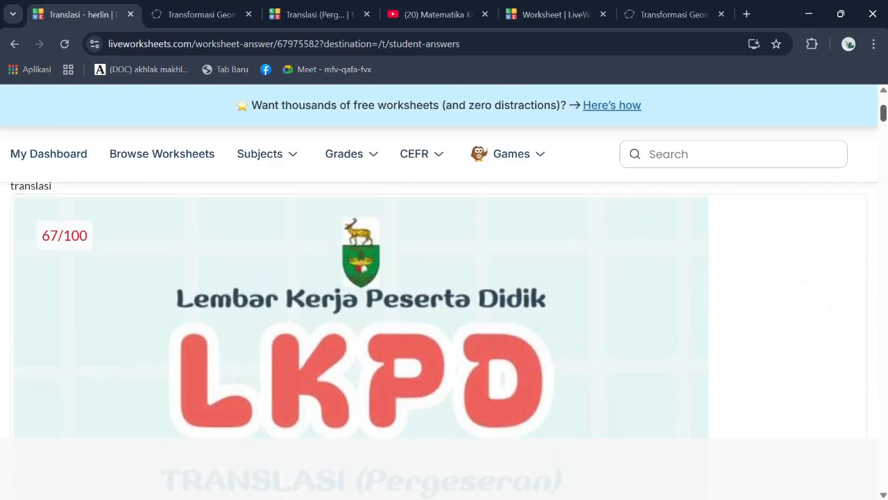